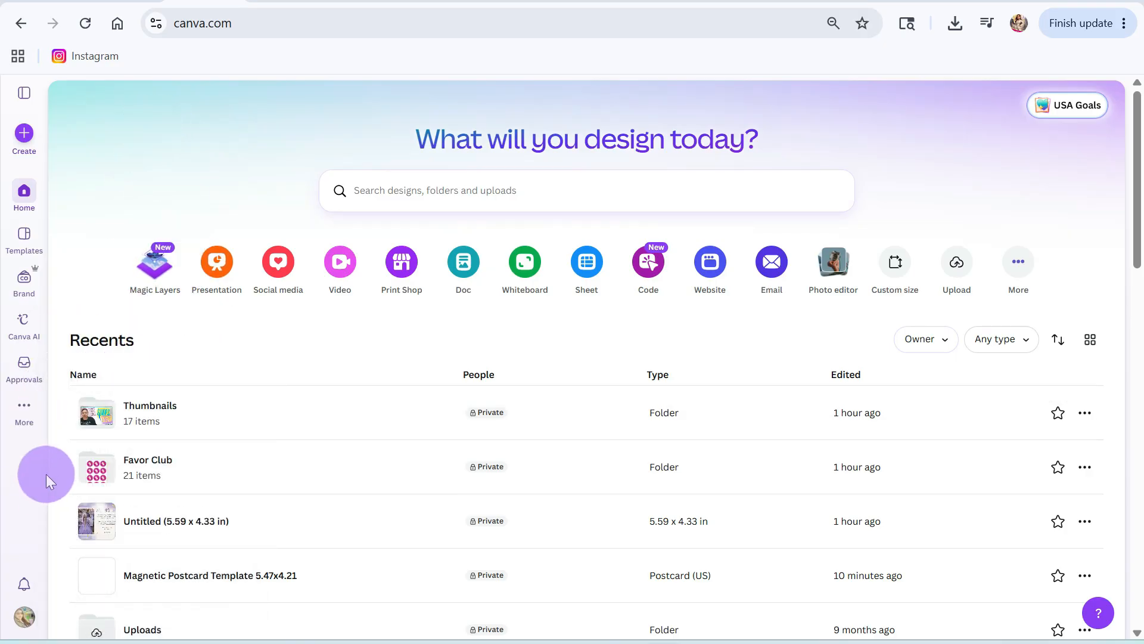
Step: Create a new folder named Courses in Projects
{"action": "mouse_move", "coordinate": [22, 406]}
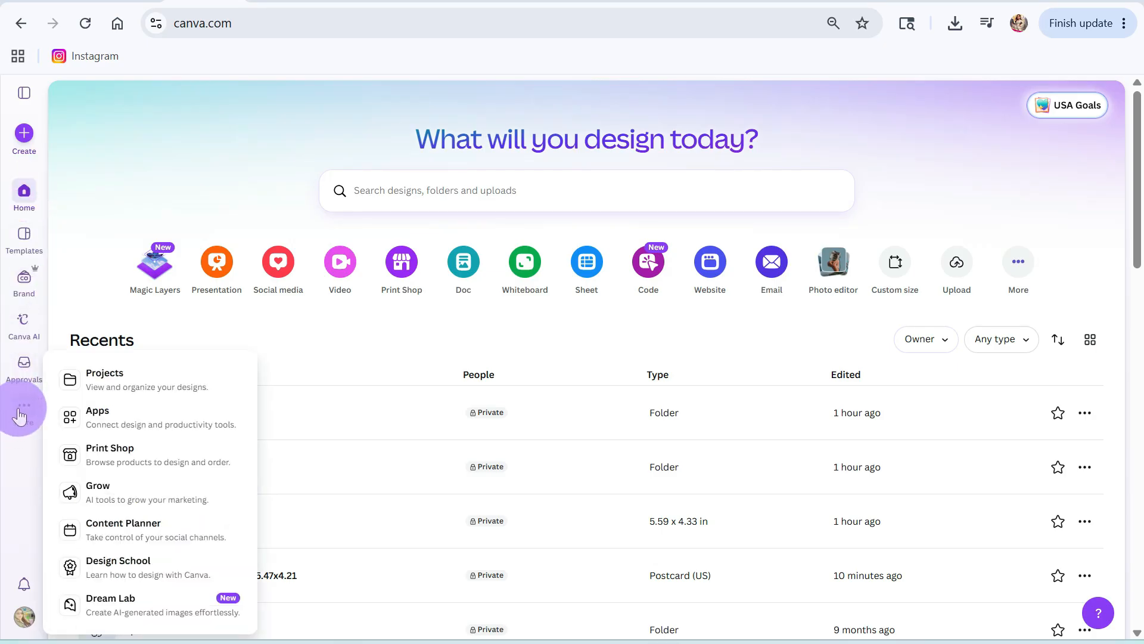
{"action": "left_click", "coordinate": [141, 383]}
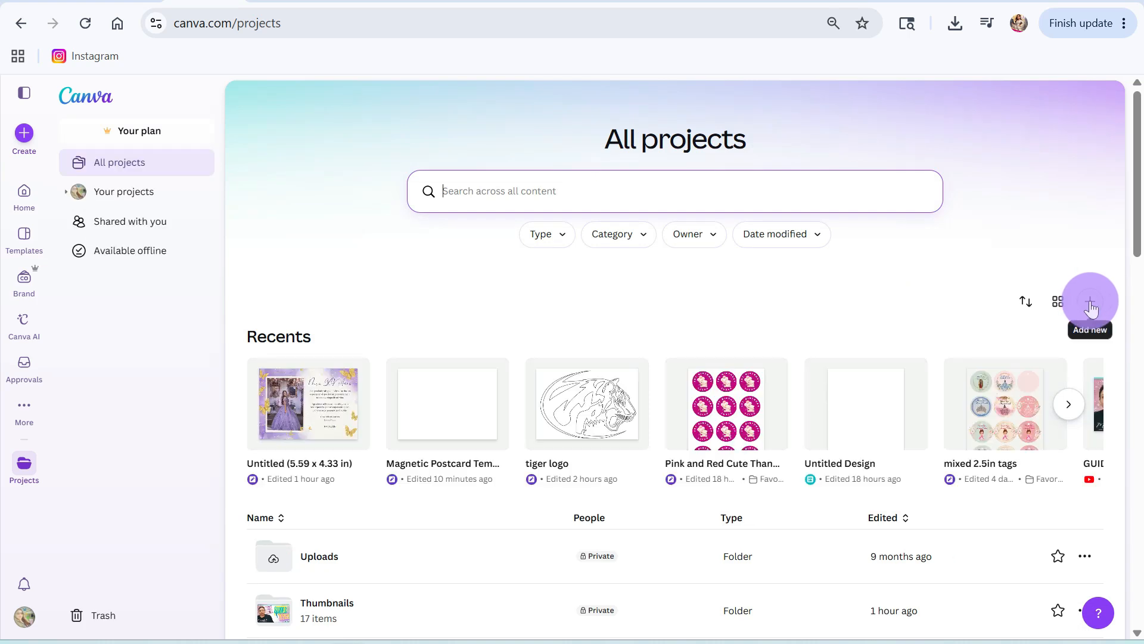
{"action": "left_click", "coordinate": [1090, 301]}
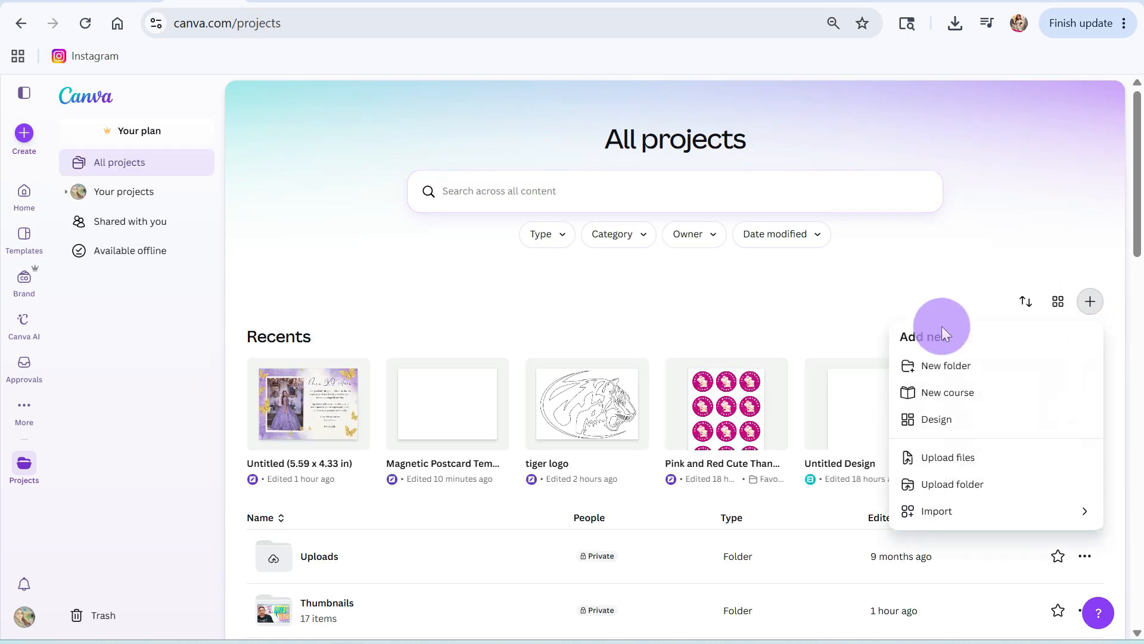
{"action": "left_click", "coordinate": [948, 364]}
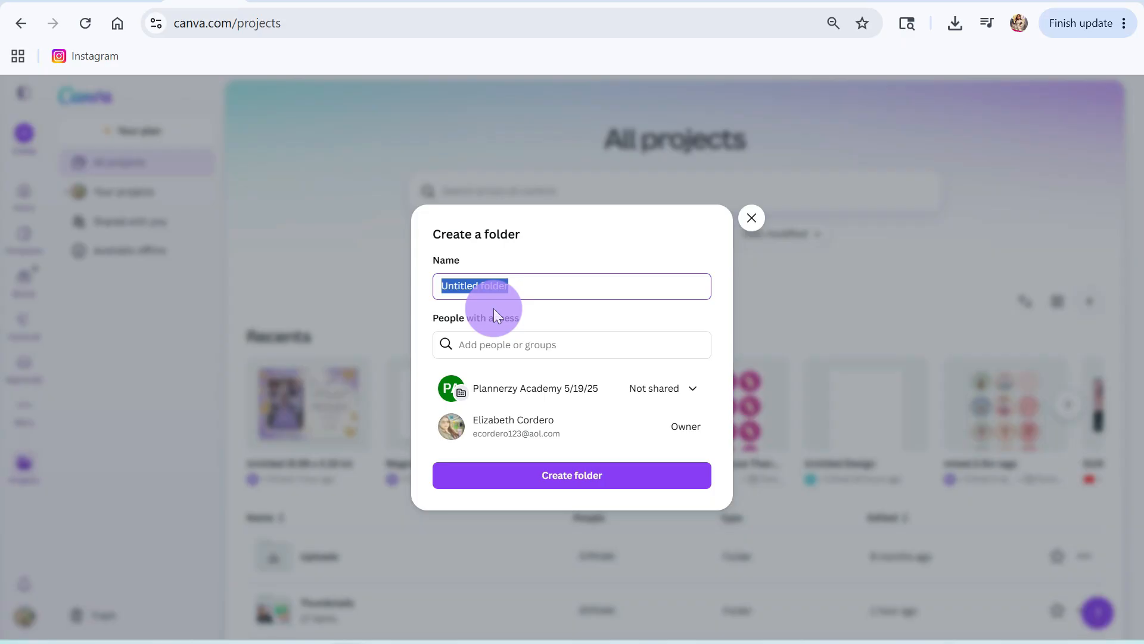
{"action": "type", "text": "The Class Courses"}
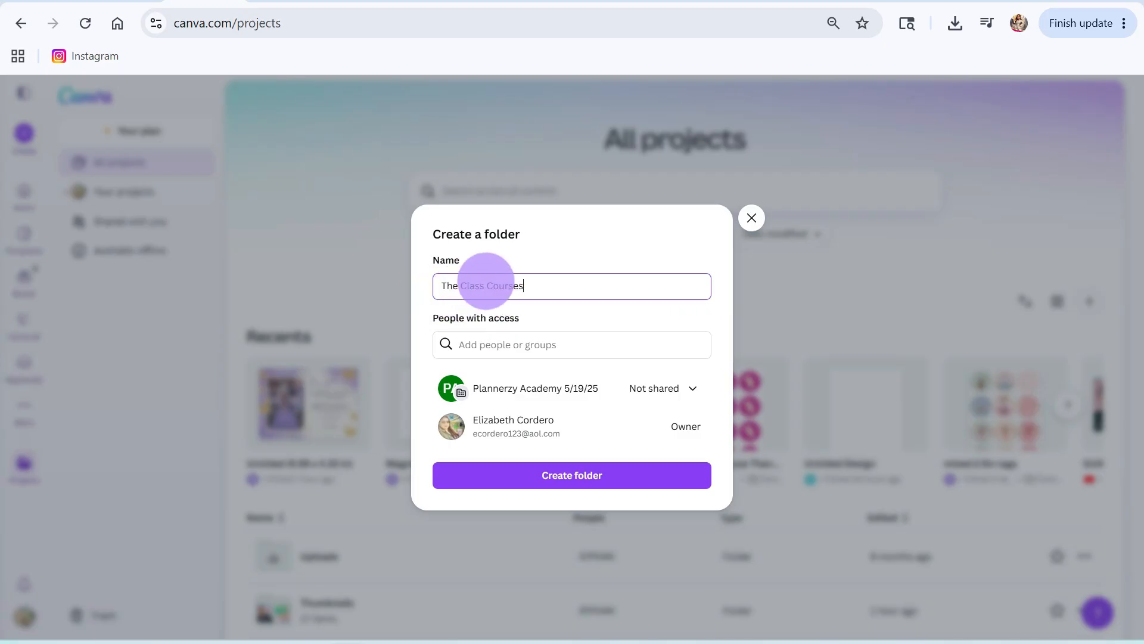
{"action": "left_click_drag", "start_coordinate": [489, 286], "coordinate": [423, 297]}
{"action": "key", "text": "BackSpace"}
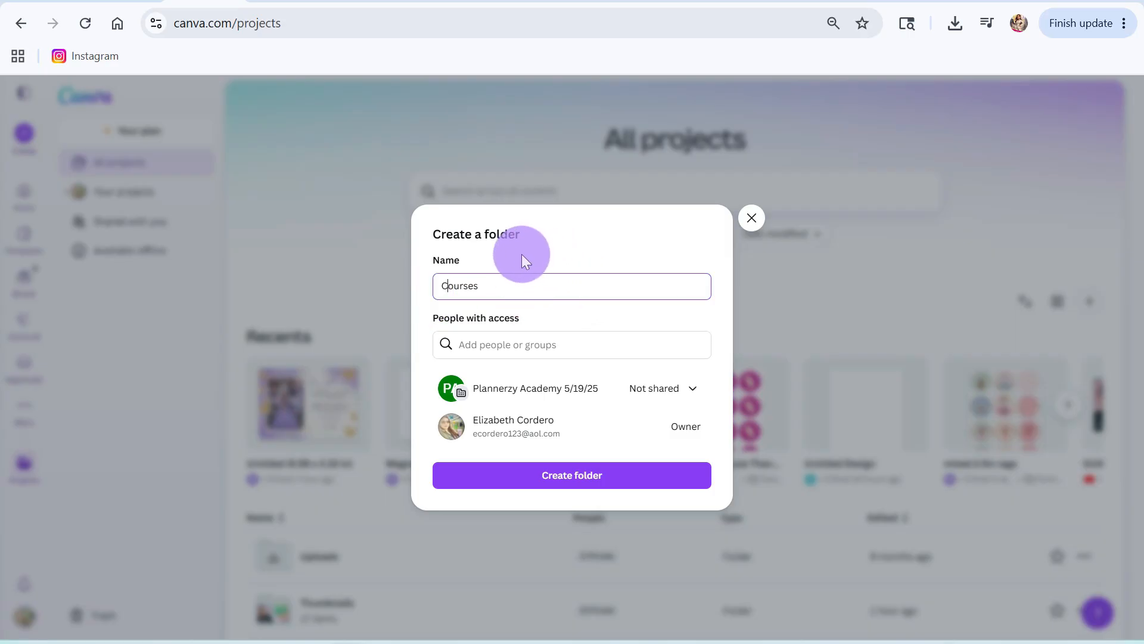
{"action": "left_click", "coordinate": [585, 484]}
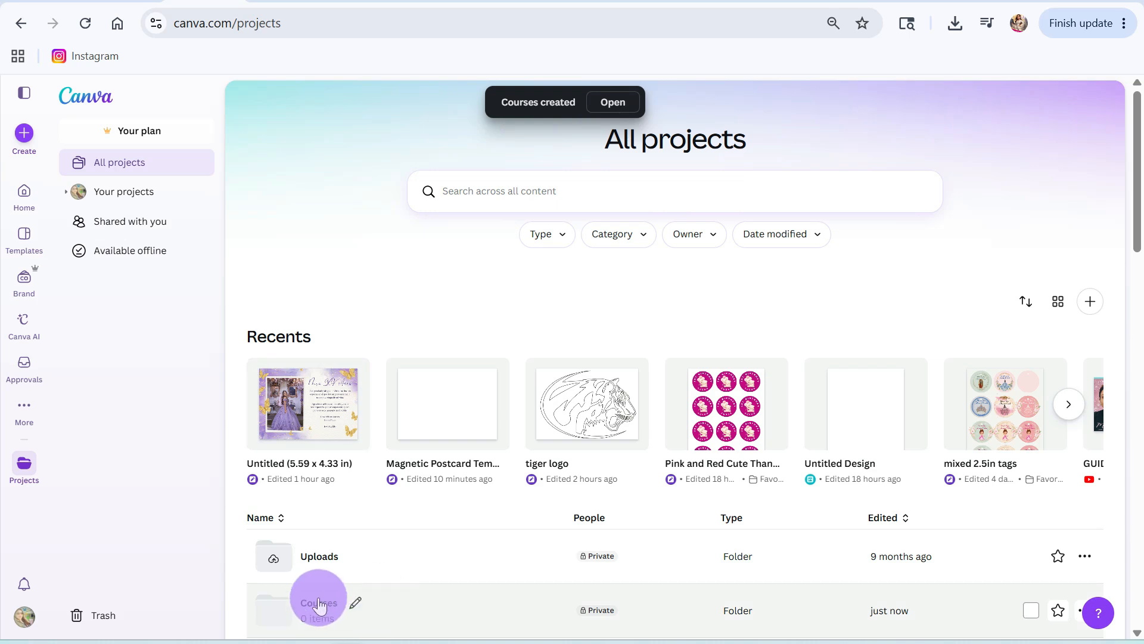
{"action": "scroll", "coordinate": [346, 599], "scroll_direction": "down", "scroll_amount": 3}
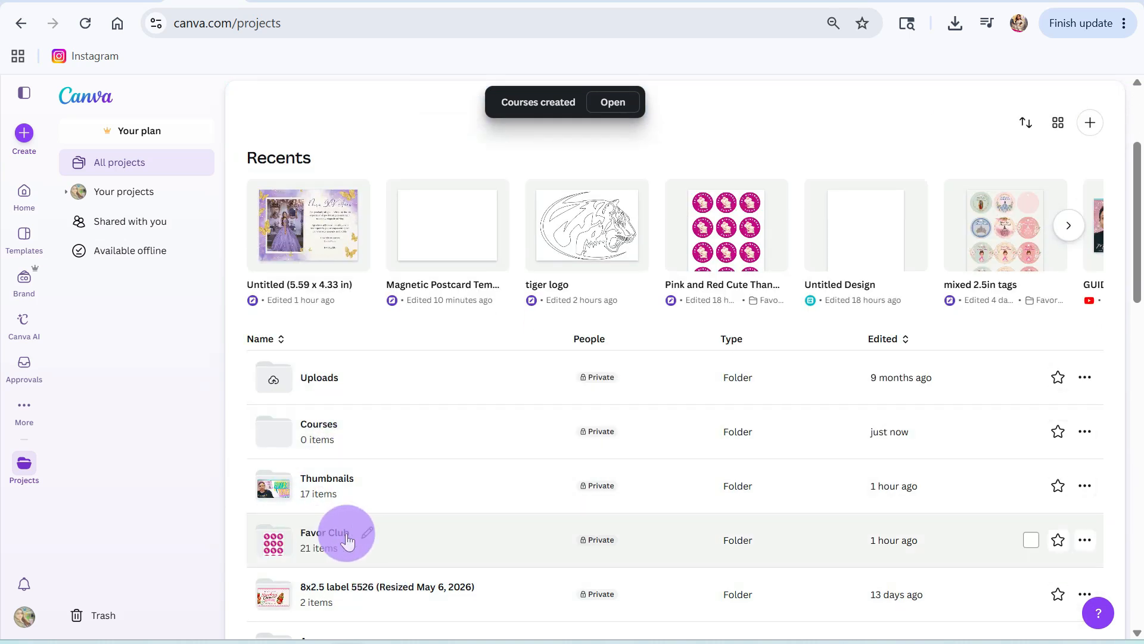
{"action": "scroll", "coordinate": [437, 438], "scroll_direction": "up", "scroll_amount": 3}
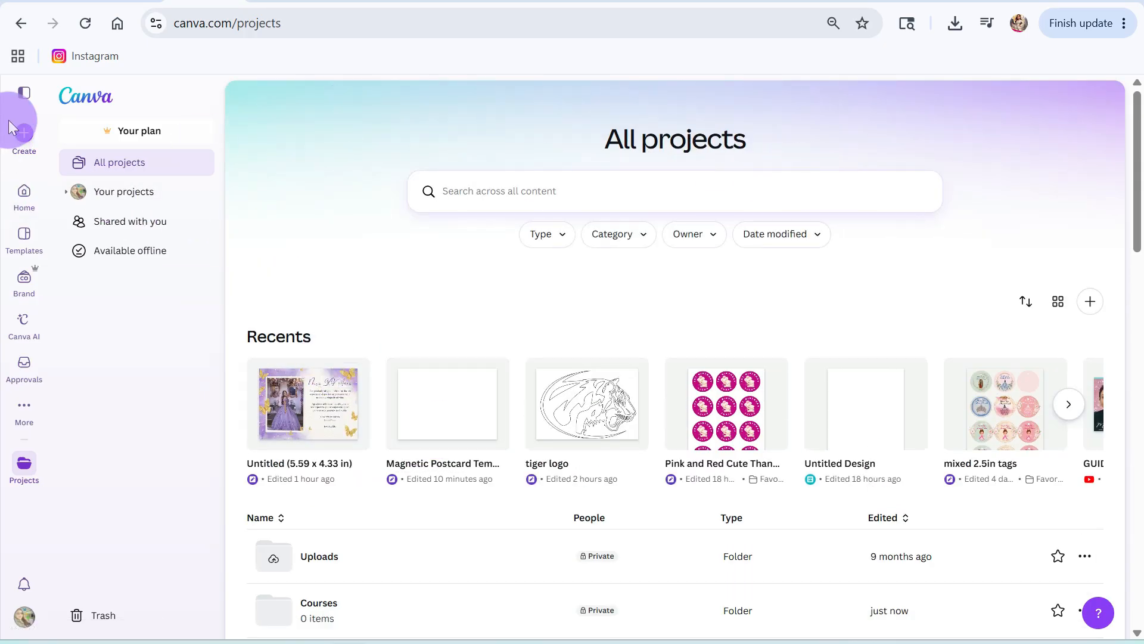
Step: Search the template library for "labels", and refine the search to "round labels"
{"action": "left_click", "coordinate": [24, 237]}
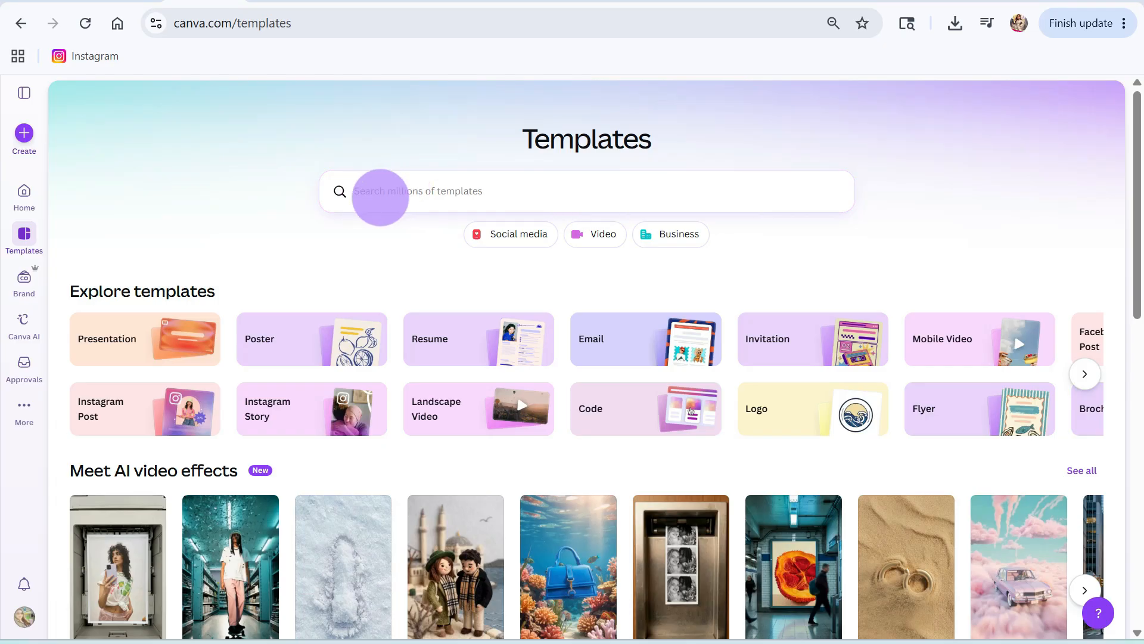
{"action": "left_click", "coordinate": [408, 191]}
{"action": "type", "text": "labels"}
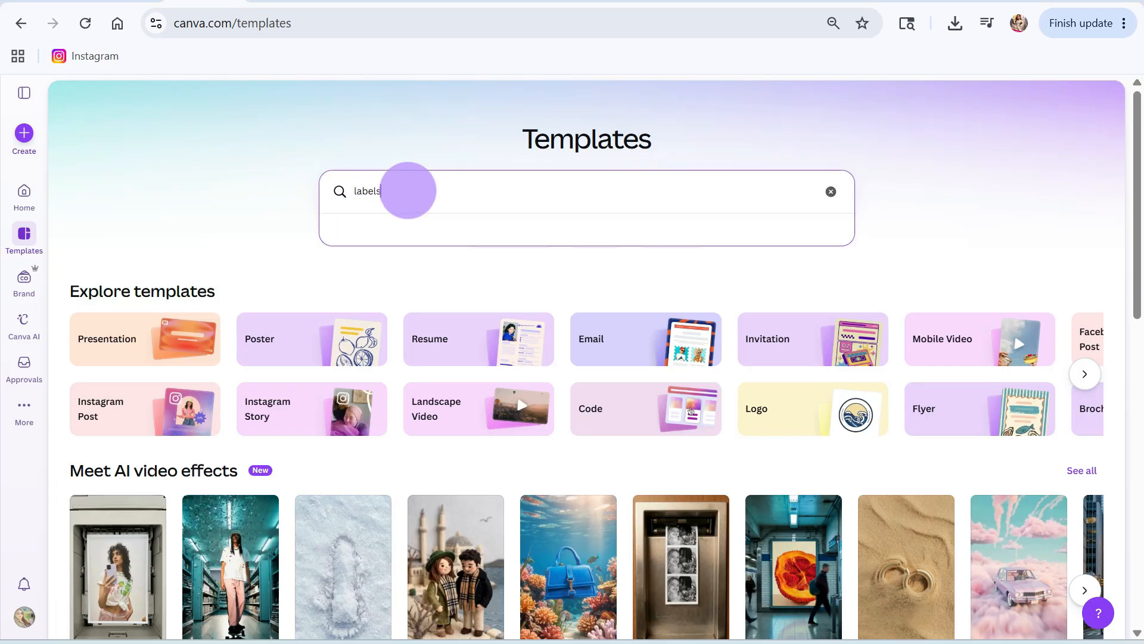
{"action": "key", "text": "Return"}
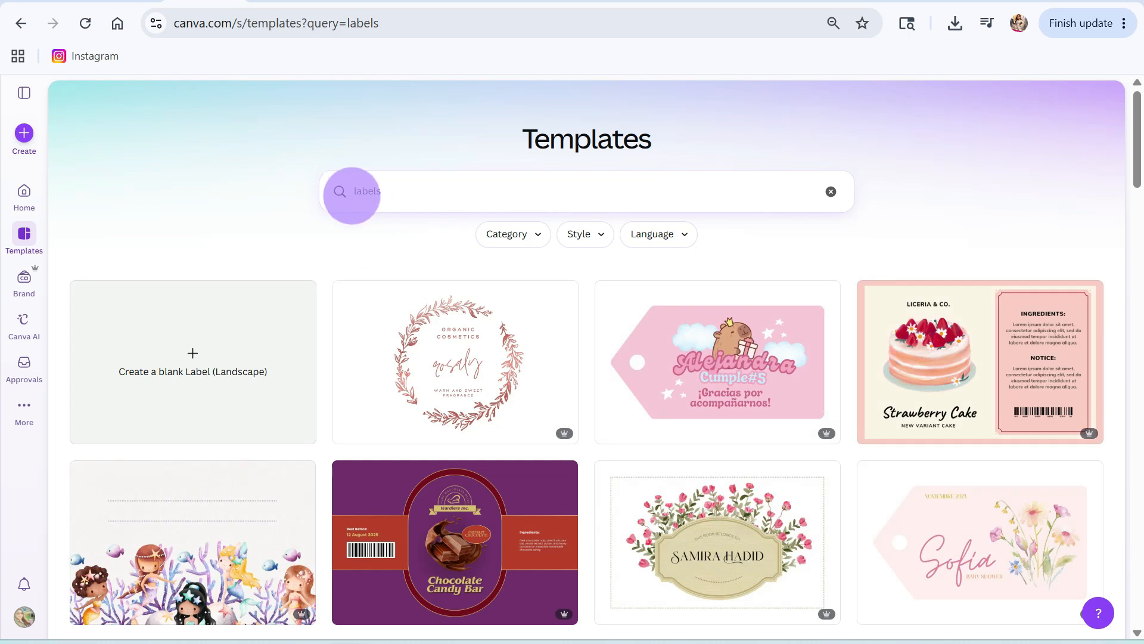
{"action": "left_click", "coordinate": [348, 198]}
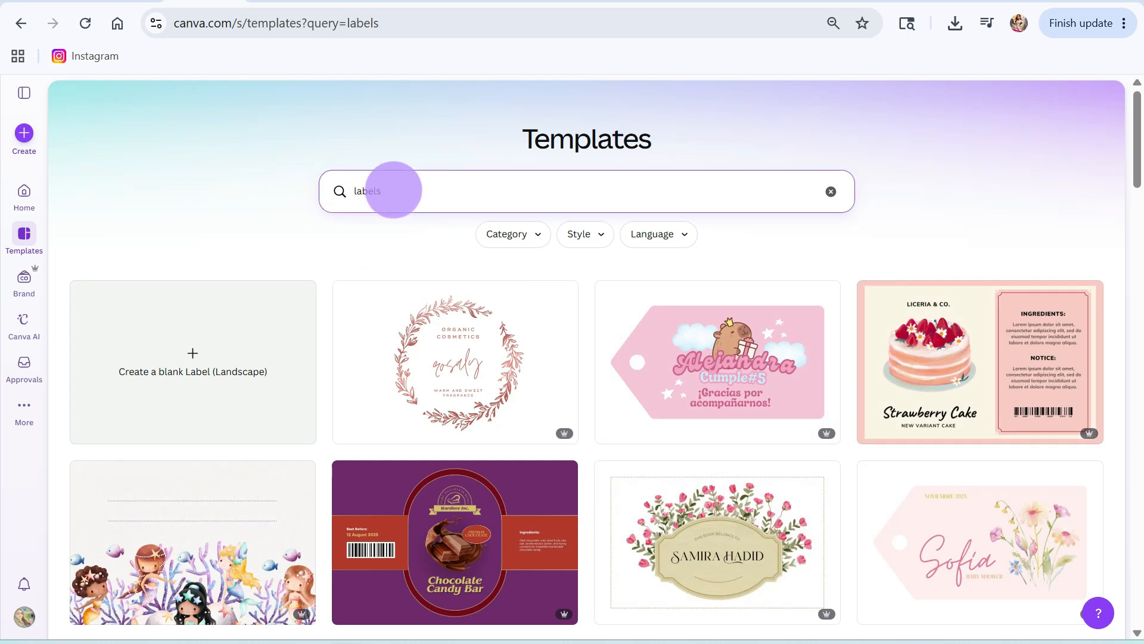
{"action": "type", "text": "round"}
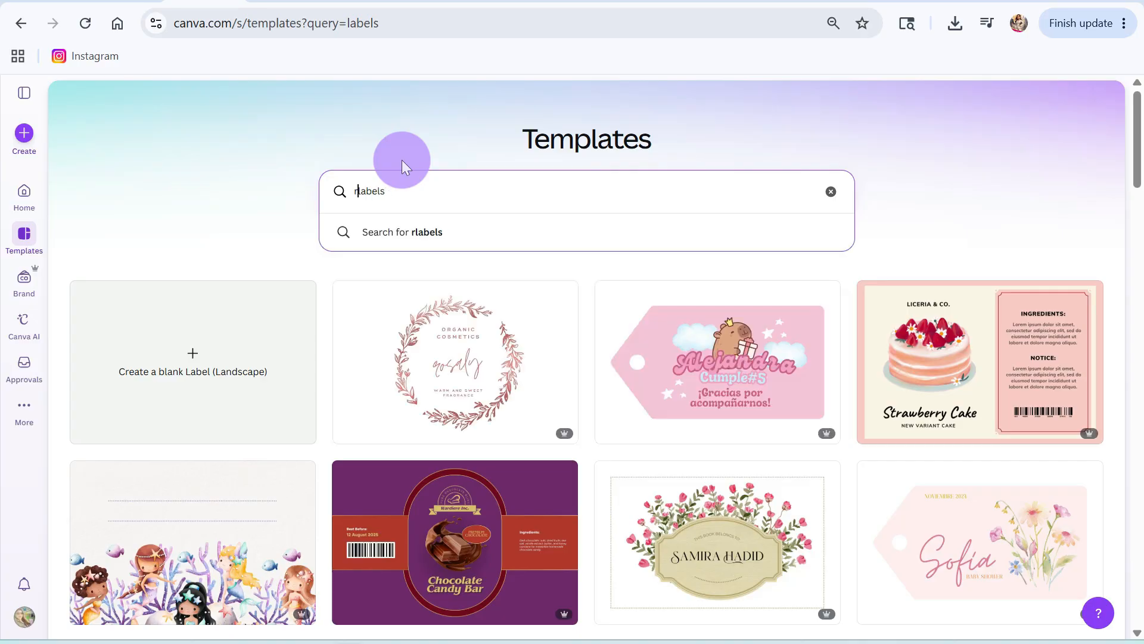
{"action": "key", "text": "Return"}
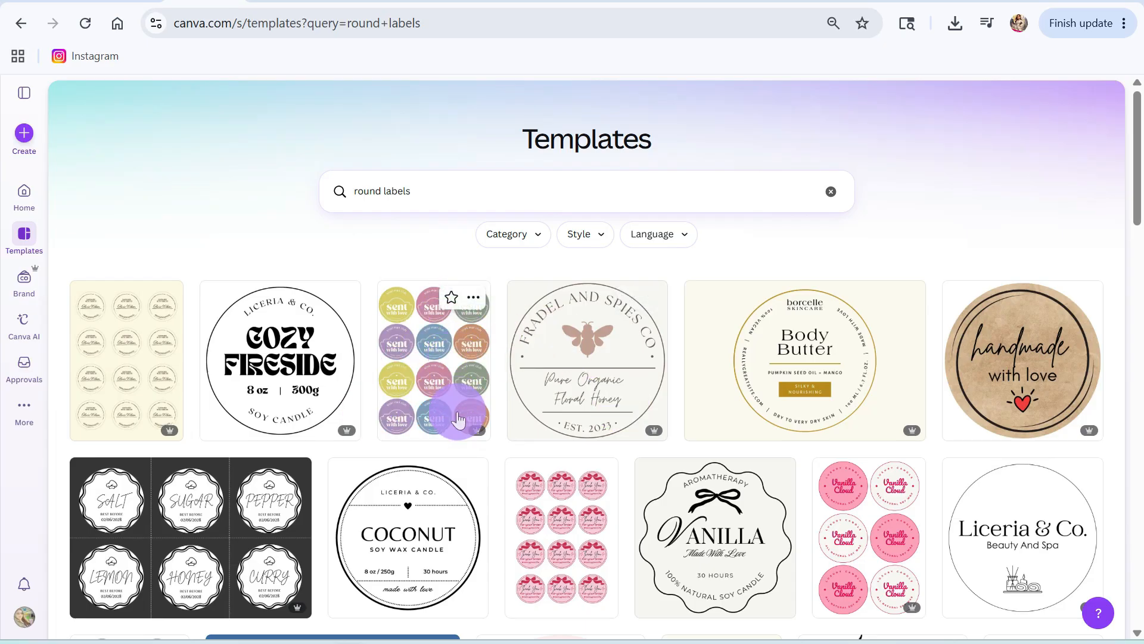
Step: Browse the round label templates and open the Pink and Purple Floral Aesthetic Round Thank You sticker sheet for customizing
{"action": "scroll", "coordinate": [435, 410], "scroll_direction": "down", "scroll_amount": 10}
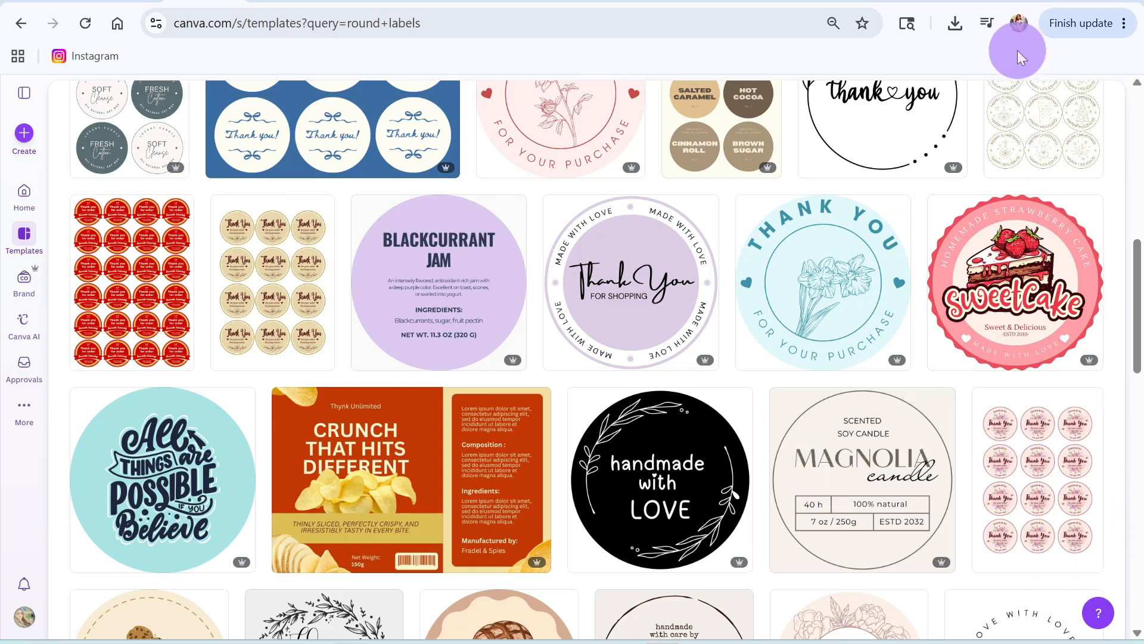
{"action": "scroll", "coordinate": [761, 220], "scroll_direction": "up", "scroll_amount": 10}
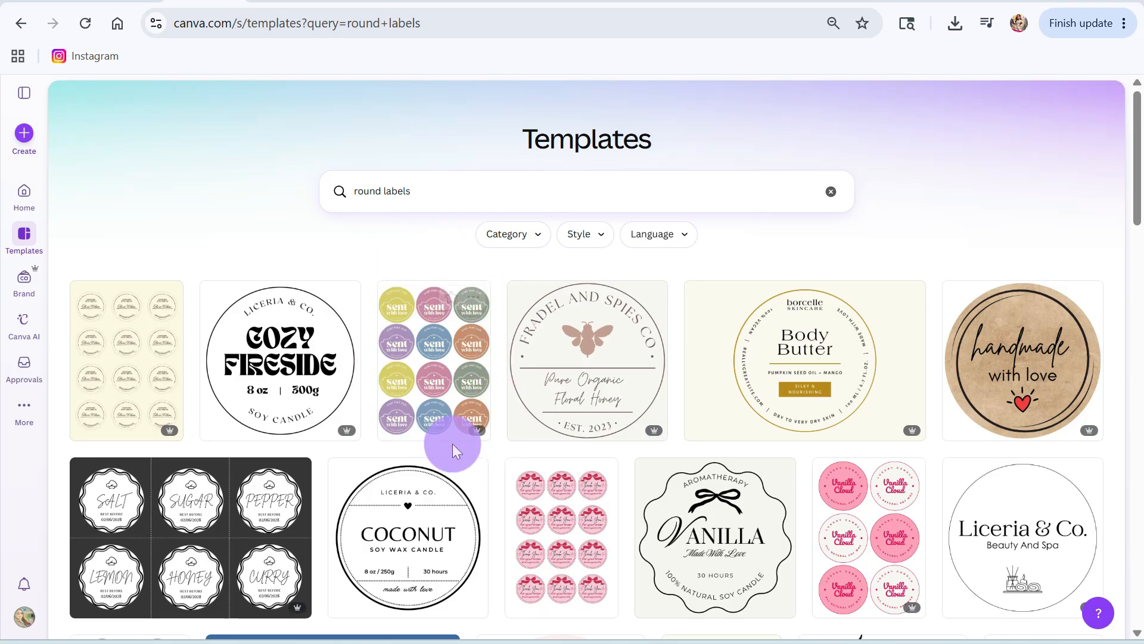
{"action": "scroll", "coordinate": [455, 411], "scroll_direction": "down", "scroll_amount": 3}
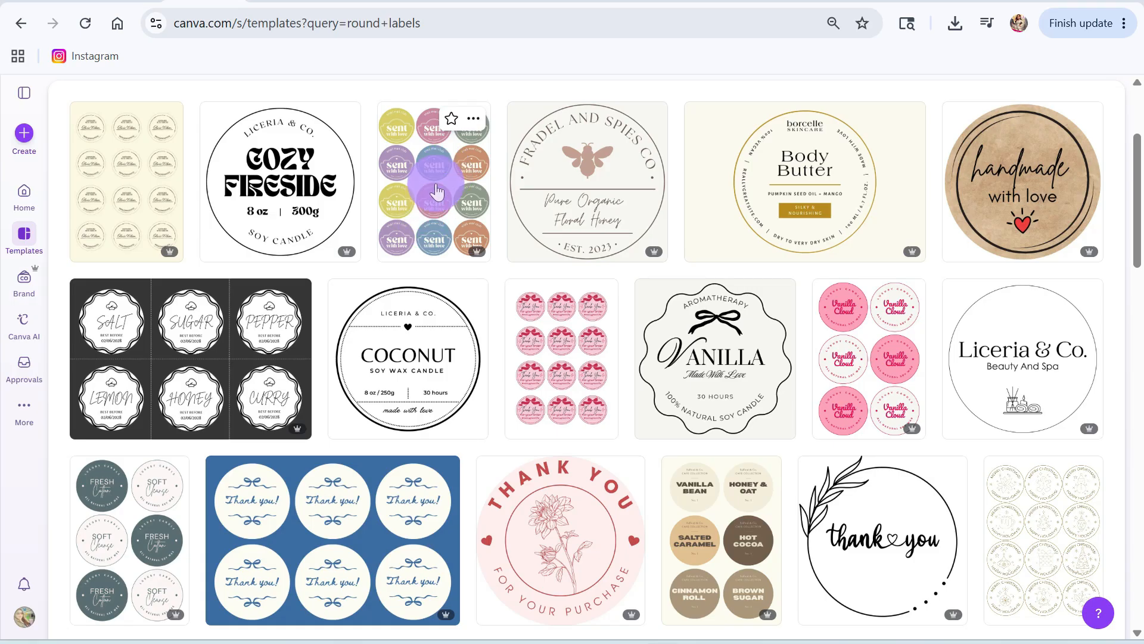
{"action": "scroll", "coordinate": [436, 191], "scroll_direction": "down", "scroll_amount": 6}
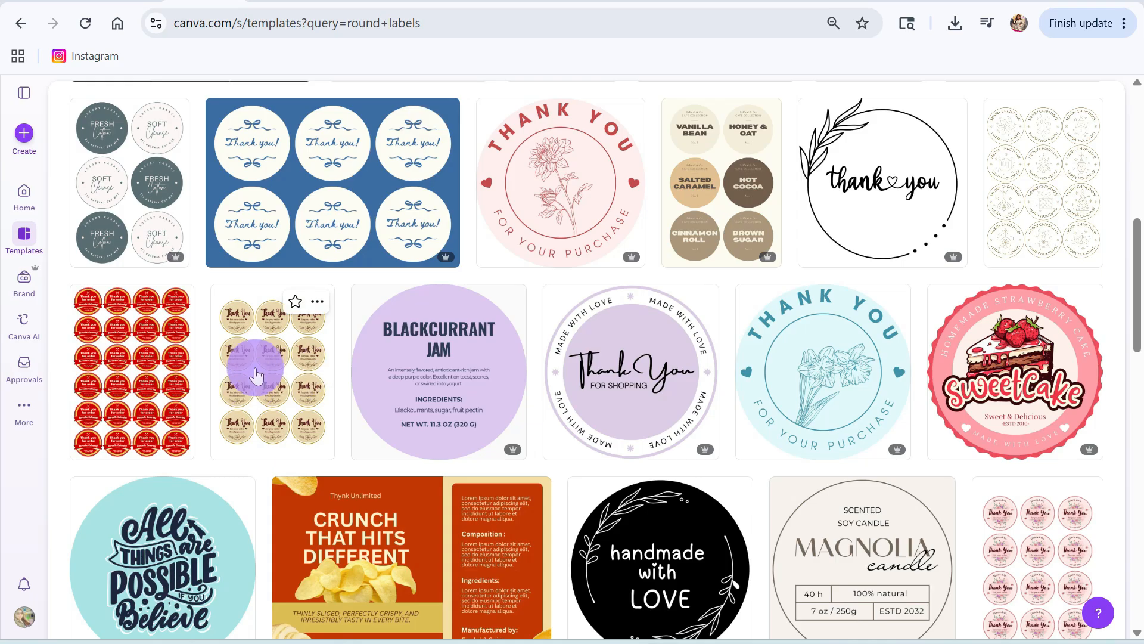
{"action": "scroll", "coordinate": [259, 395], "scroll_direction": "down", "scroll_amount": 3}
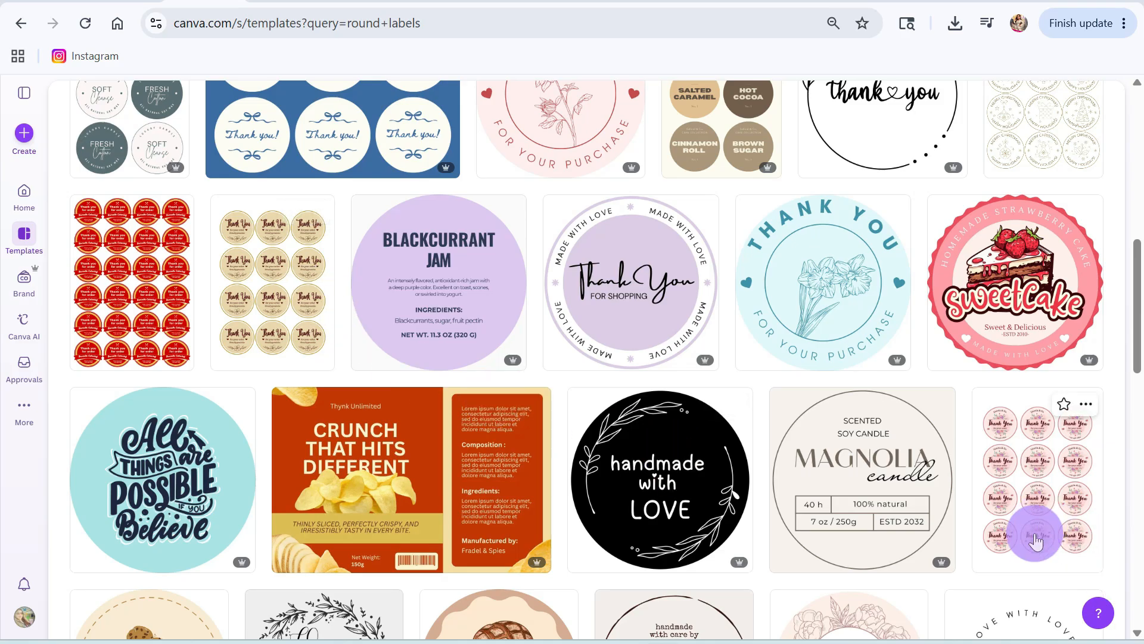
{"action": "left_click", "coordinate": [1046, 496]}
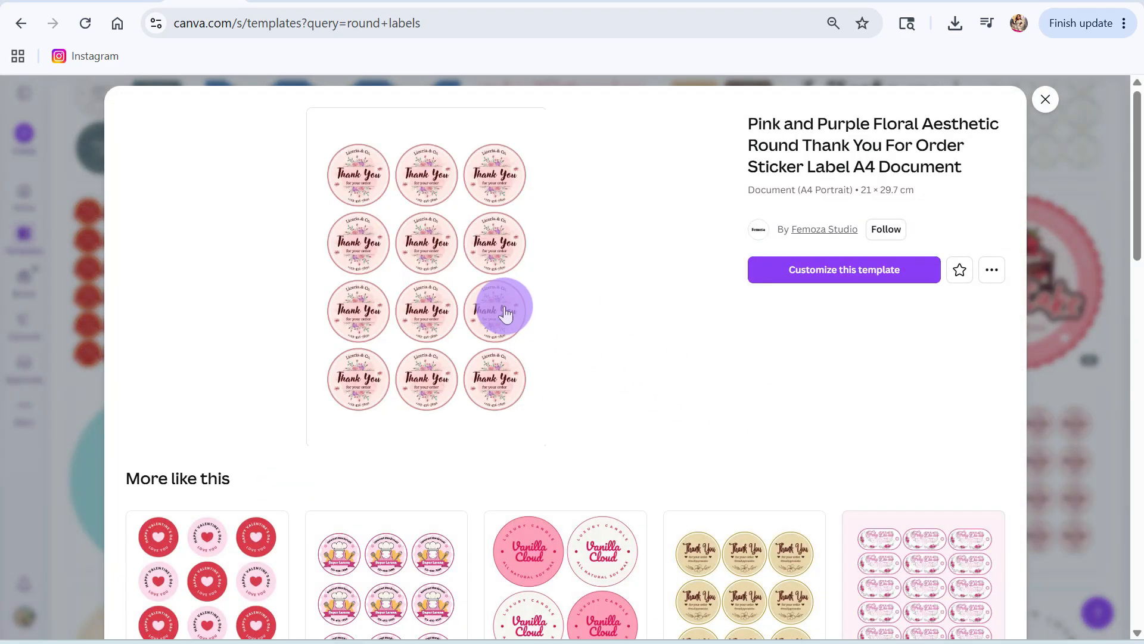
{"action": "left_click", "coordinate": [828, 275]}
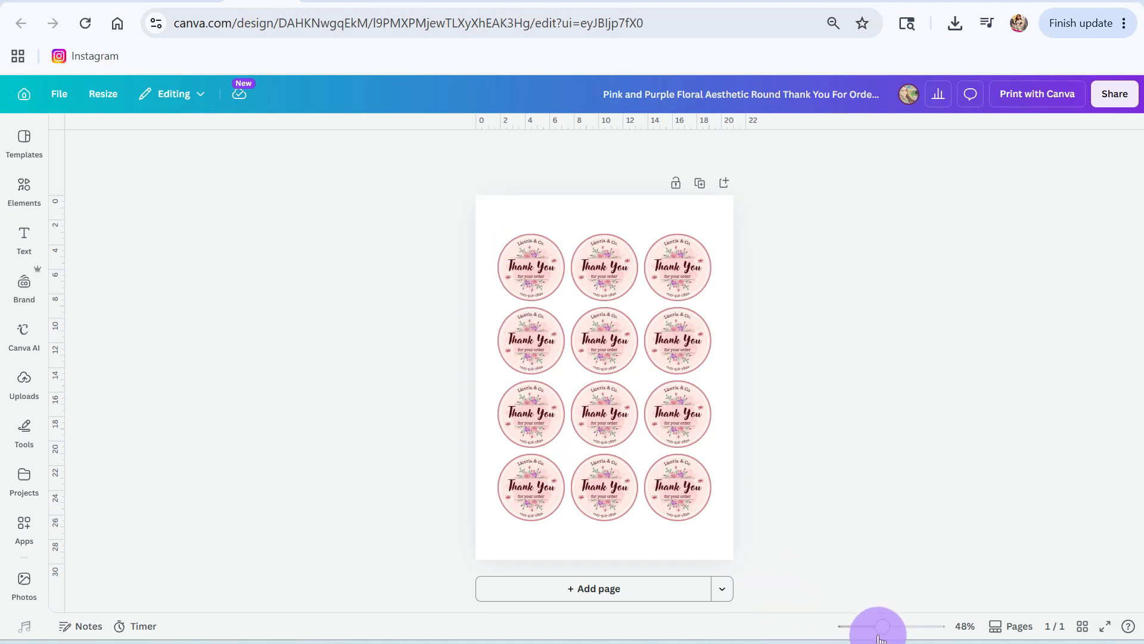
Step: Delete all the text and floral graphics from the first label in the top row, keeping its circle and watercolor splash
{"action": "left_click_drag", "start_coordinate": [884, 629], "coordinate": [901, 627]}
{"action": "scroll", "coordinate": [675, 528], "scroll_direction": "up", "scroll_amount": 3}
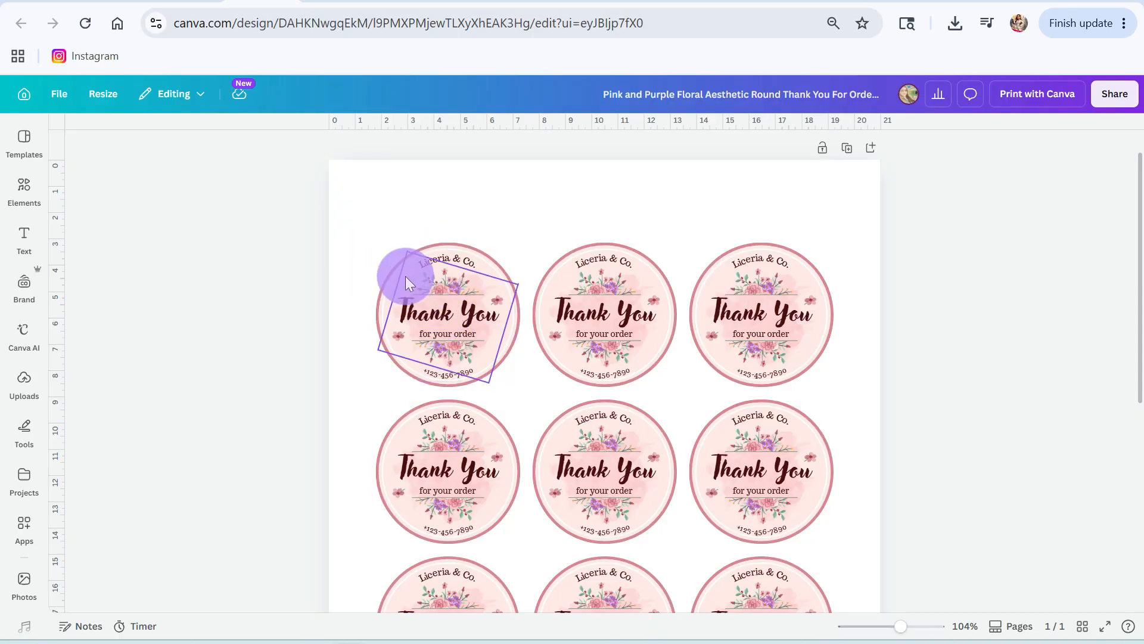
{"action": "left_click", "coordinate": [456, 260]}
{"action": "key", "text": "Delete"}
{"action": "left_click", "coordinate": [448, 284]}
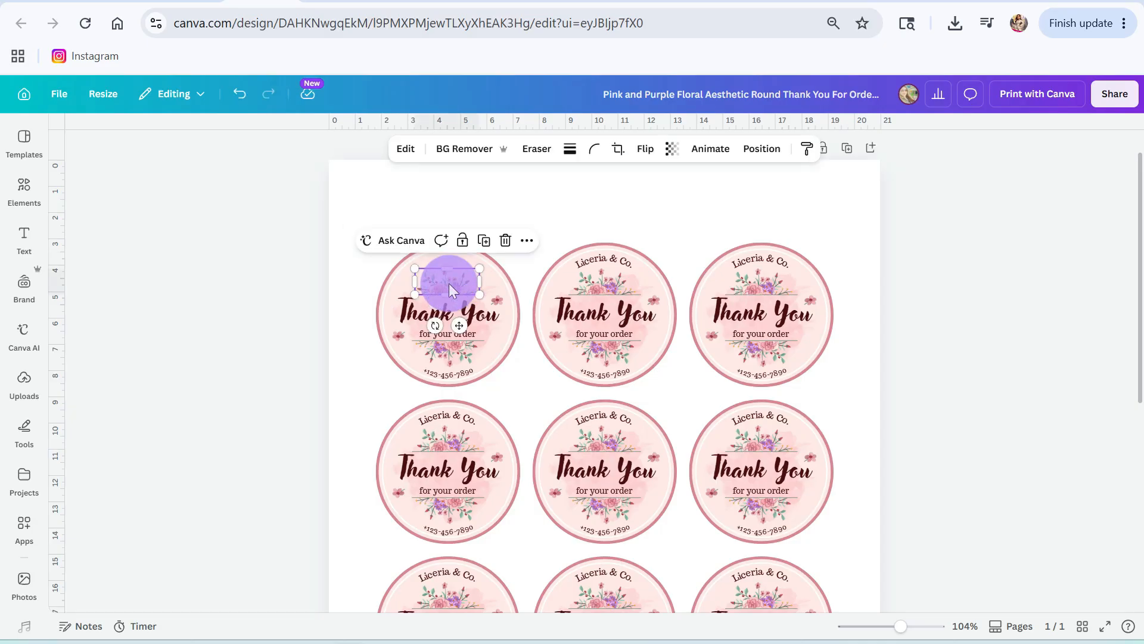
{"action": "key", "text": "Delete"}
{"action": "left_click", "coordinate": [448, 313]}
{"action": "key", "text": "Delete"}
{"action": "left_click", "coordinate": [448, 335]}
{"action": "key", "text": "Delete"}
{"action": "left_click", "coordinate": [448, 351]}
{"action": "left_click", "coordinate": [452, 374]}
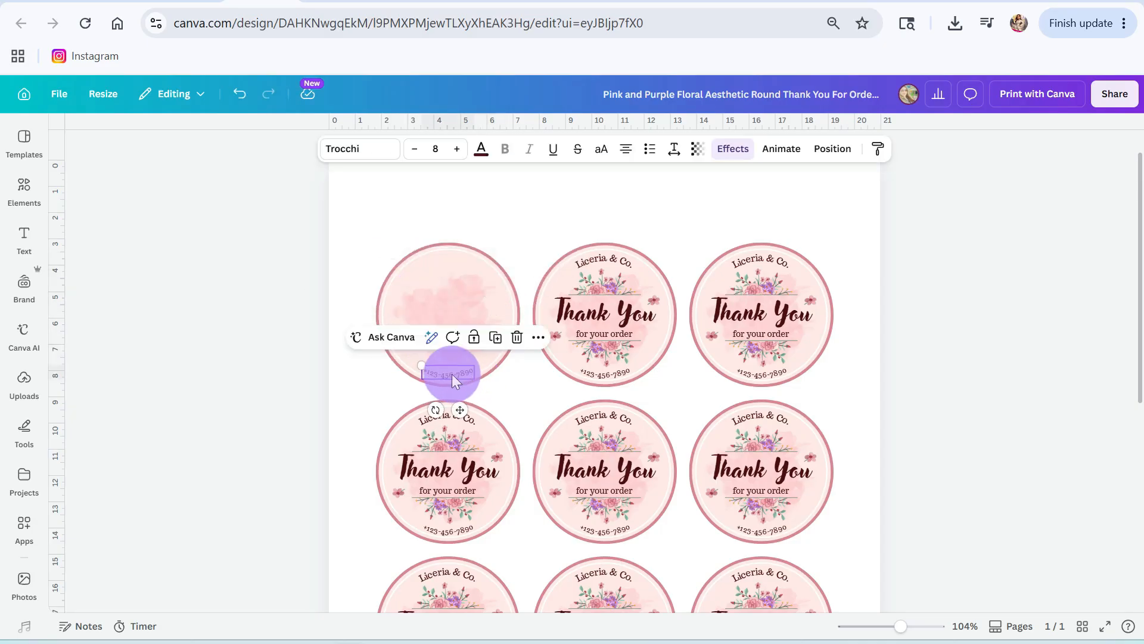
{"action": "key", "text": "Delete"}
Step: Recolor the first label's watercolor splash with the dark blue default solid color
{"action": "left_click", "coordinate": [453, 358]}
{"action": "left_click", "coordinate": [544, 148]}
{"action": "left_click", "coordinate": [223, 546]}
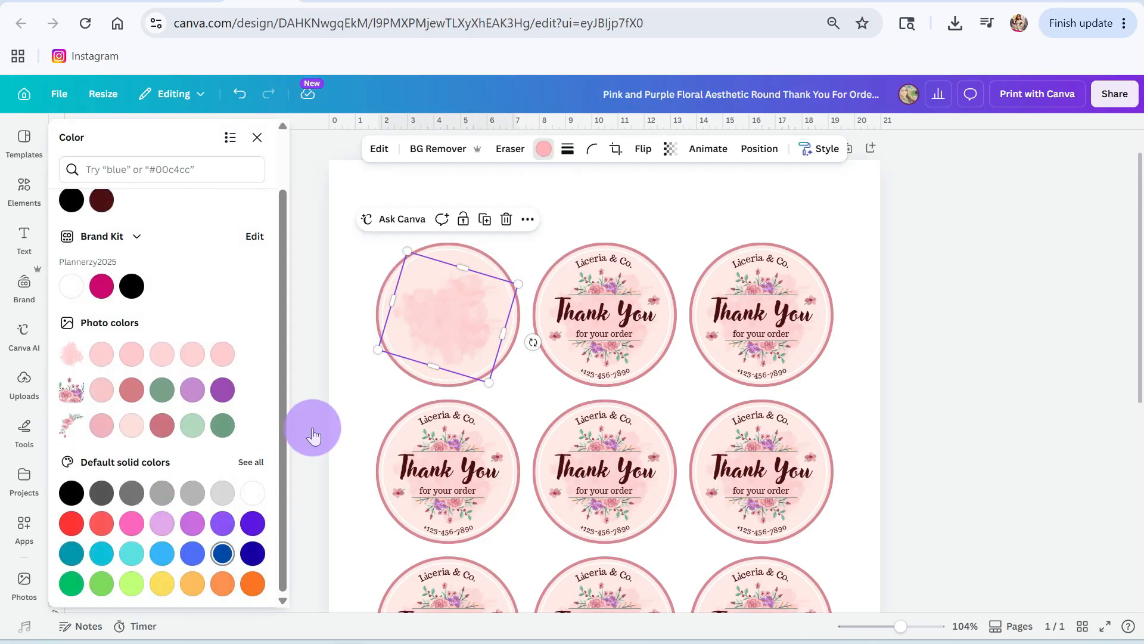
Step: Give the first label's outer circle a white fill and a dark blue border matching the splash
{"action": "left_click", "coordinate": [410, 268]}
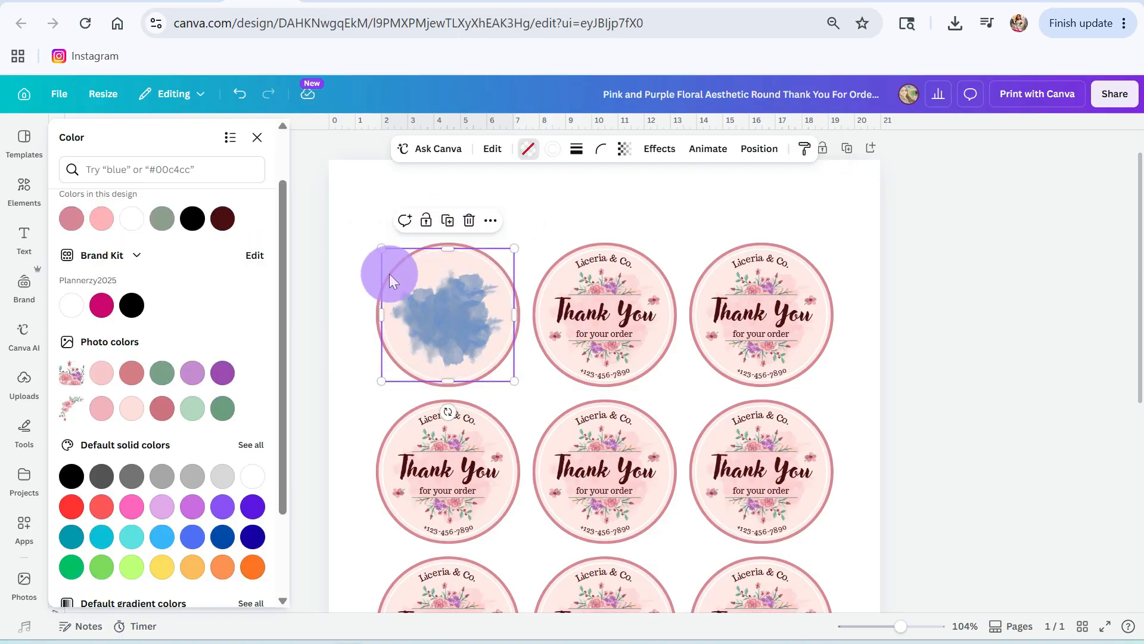
{"action": "left_click", "coordinate": [377, 309]}
{"action": "left_click", "coordinate": [524, 150]}
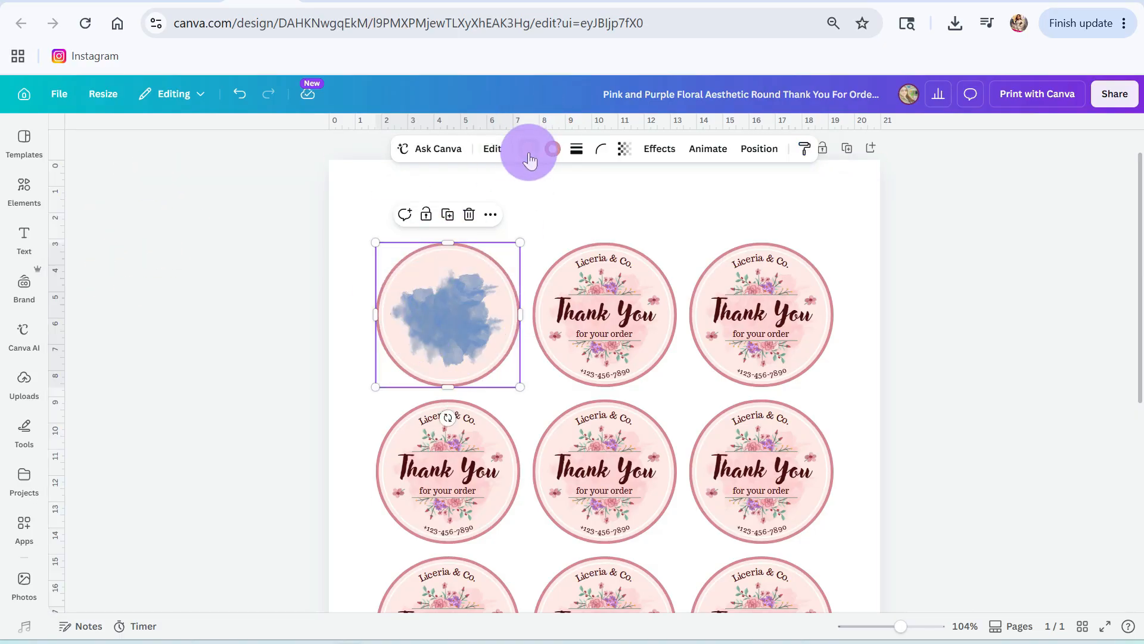
{"action": "left_click", "coordinate": [528, 149]}
{"action": "left_click", "coordinate": [162, 284]}
{"action": "left_click", "coordinate": [552, 148]}
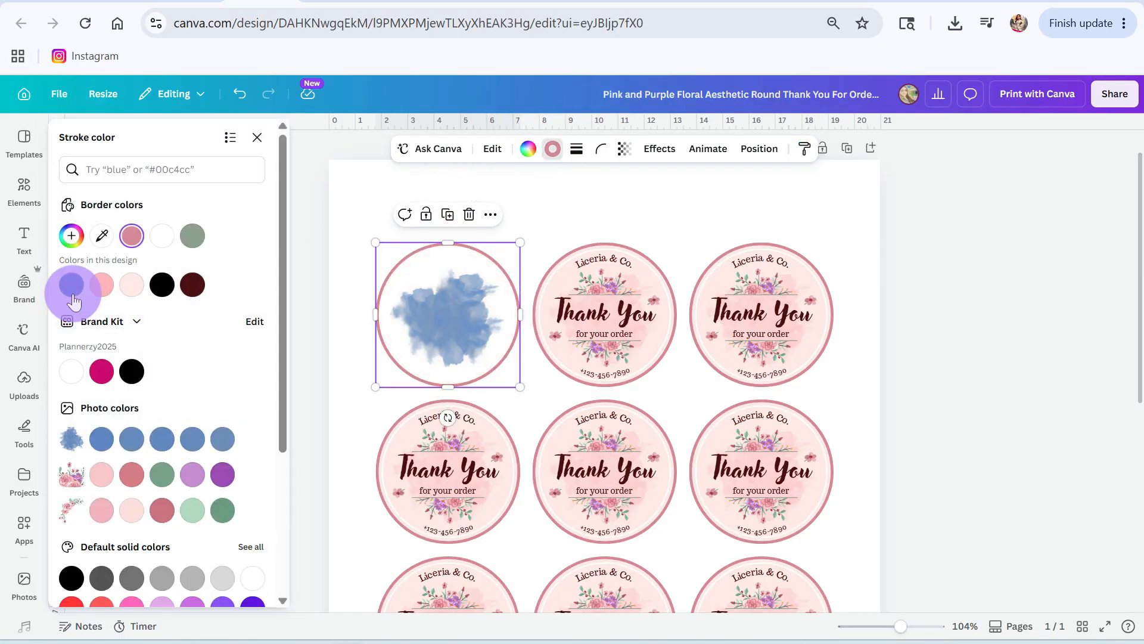
{"action": "left_click", "coordinate": [73, 286]}
{"action": "left_click", "coordinate": [496, 234]}
Step: Add a subheading text reading "Thank you for joining me"
{"action": "left_click", "coordinate": [20, 238]}
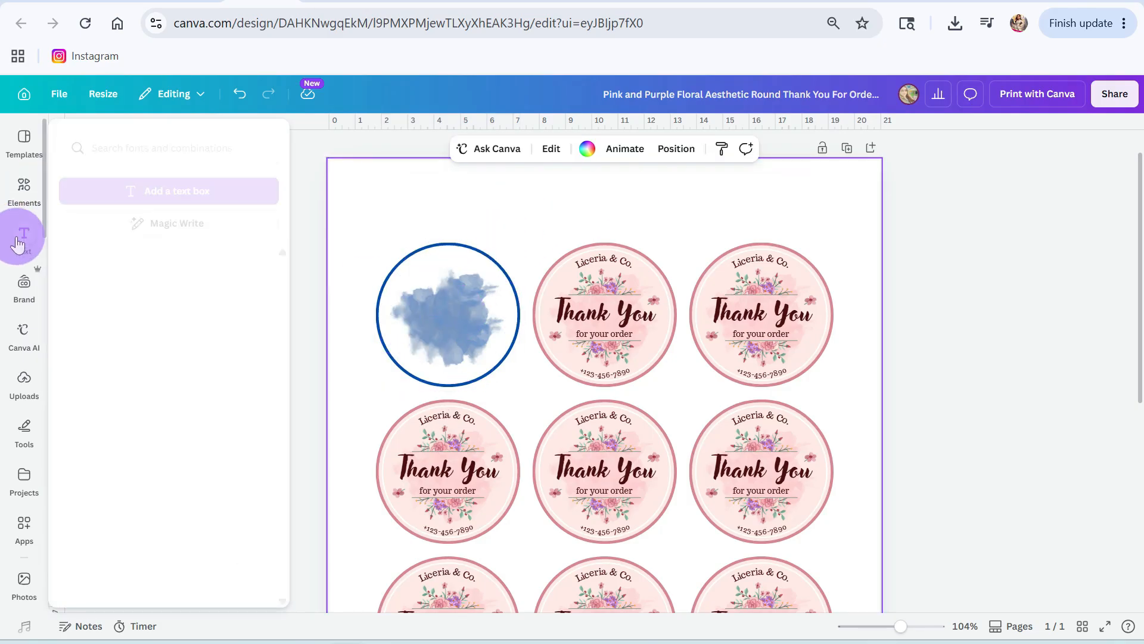
{"action": "left_click", "coordinate": [117, 424]}
{"action": "type", "text": "Thank yo"}
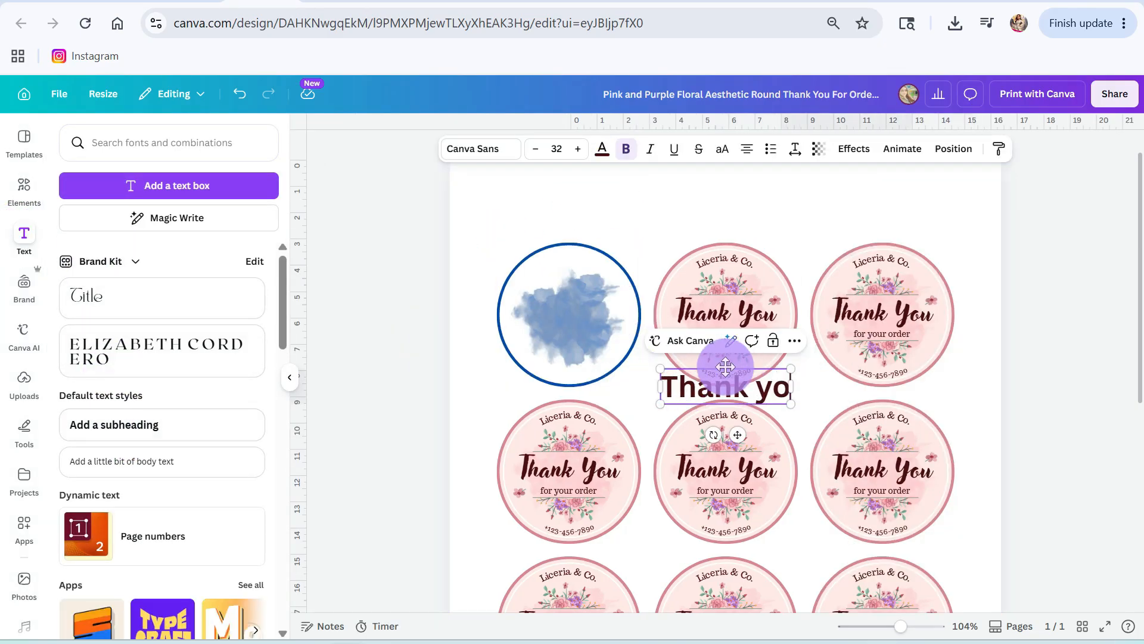
{"action": "type", "text": "u for joining me"}
{"action": "key", "text": "ctrl+a"}
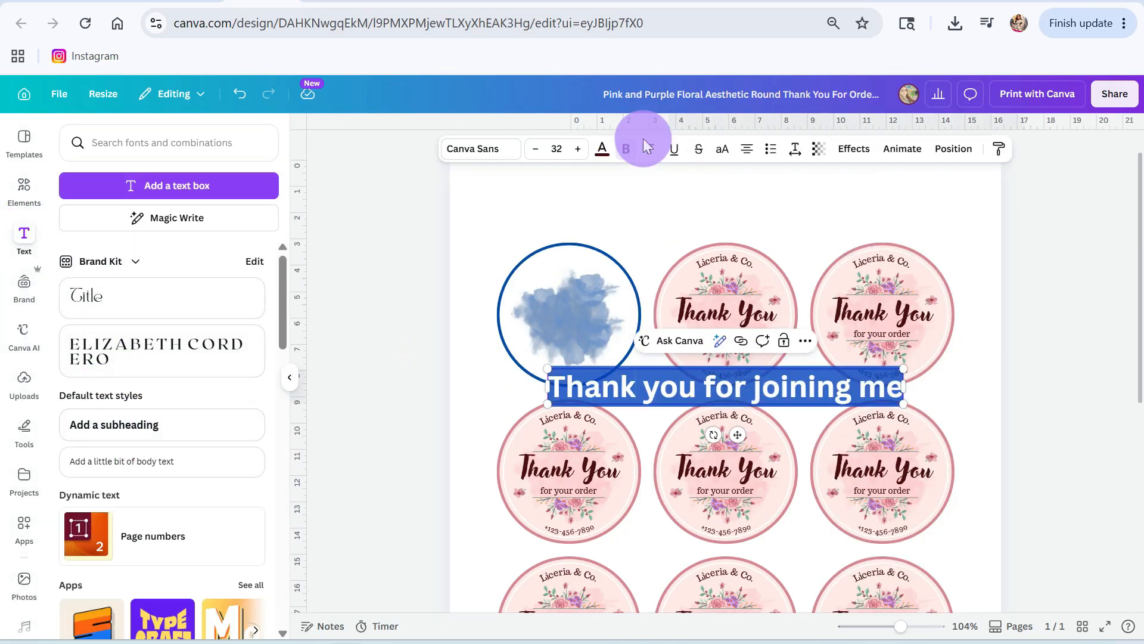
Step: Set the "Thank you for joining me" text to size 13 and move it to the upper part of the blue label
{"action": "left_click", "coordinate": [555, 149]}
{"action": "type", "text": "9"}
{"action": "key", "text": "Return"}
{"action": "left_click_drag", "start_coordinate": [736, 408], "coordinate": [575, 297]}
{"action": "left_click", "coordinate": [578, 149]}
{"action": "left_click", "coordinate": [578, 149]}
{"action": "left_click", "coordinate": [579, 149]}
{"action": "left_click", "coordinate": [578, 149]}
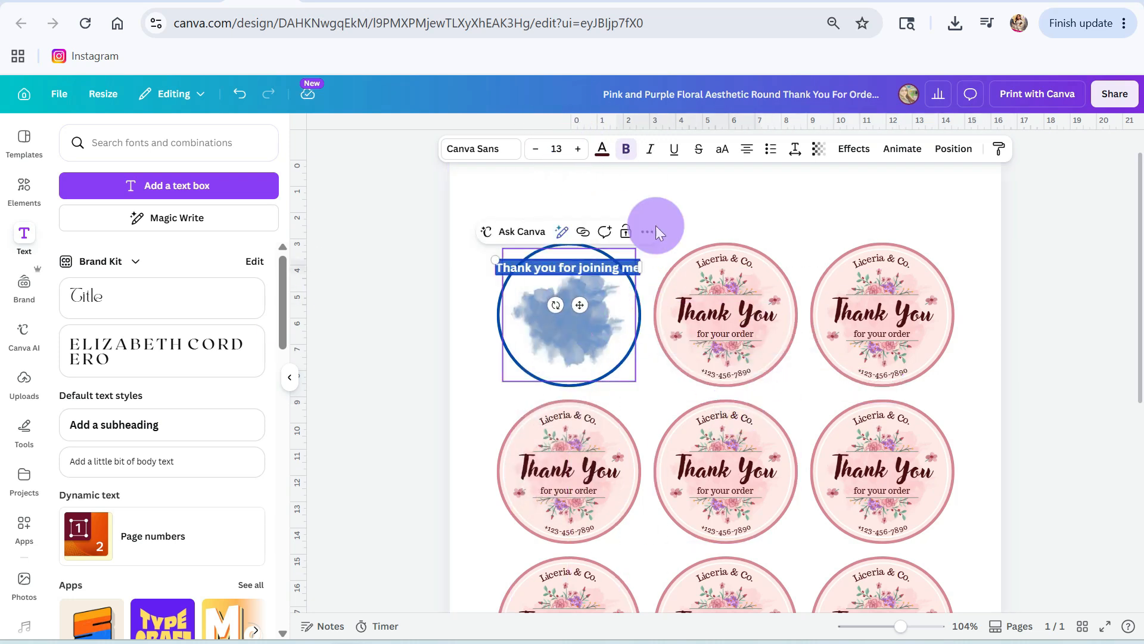
Step: Apply a Curve effect of 49 to the "Thank you for joining me" text and fit it along the label's upper edge
{"action": "left_click", "coordinate": [854, 148]}
{"action": "left_click", "coordinate": [92, 486]}
{"action": "left_click_drag", "start_coordinate": [136, 575], "coordinate": [146, 578]}
{"action": "left_click_drag", "start_coordinate": [563, 269], "coordinate": [565, 256]}
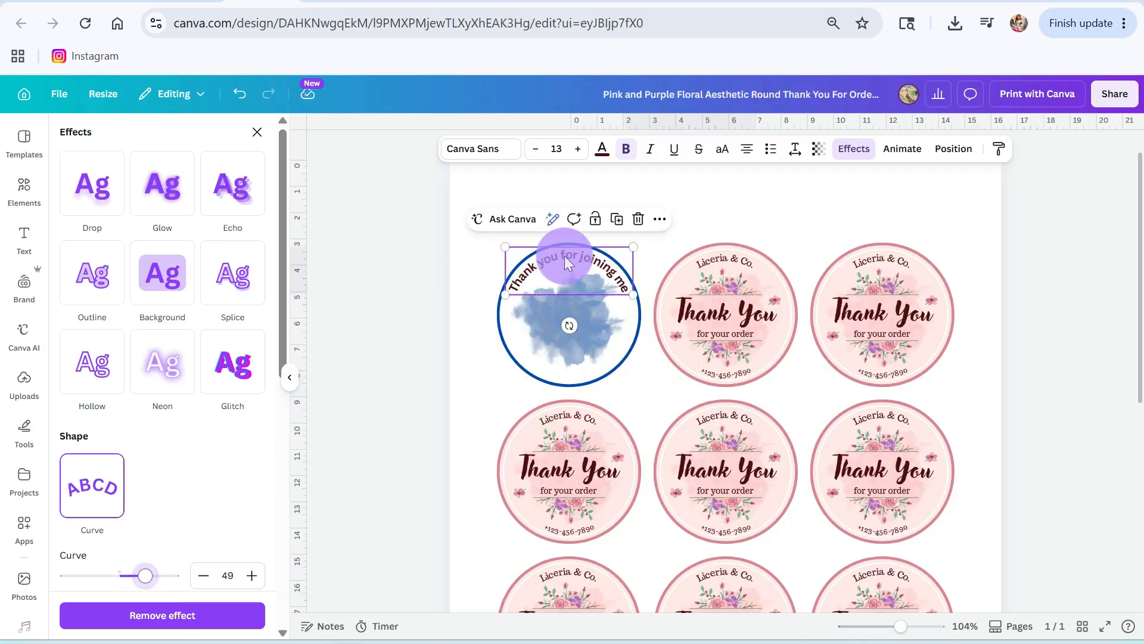
{"action": "left_click", "coordinate": [720, 205]}
Step: Add a subheading with the guest of honour's first name at size 27 and place it in the lower part of the first label
{"action": "left_click", "coordinate": [595, 252]}
{"action": "left_click", "coordinate": [140, 435]}
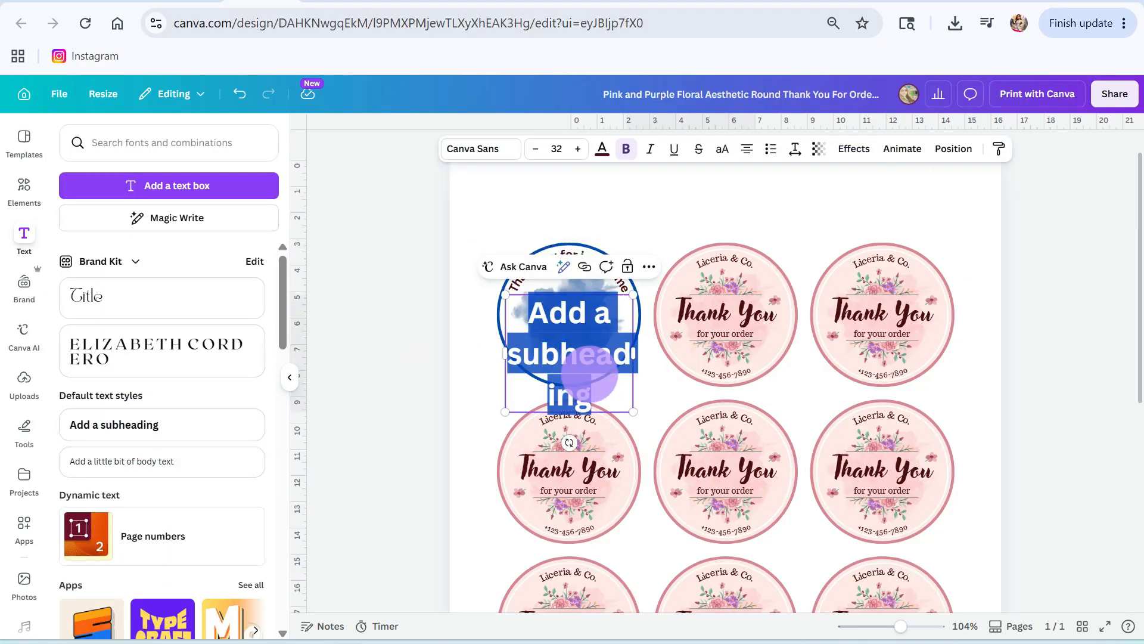
{"action": "type", "text": "Thomas"}
{"action": "double_click", "coordinate": [534, 321]}
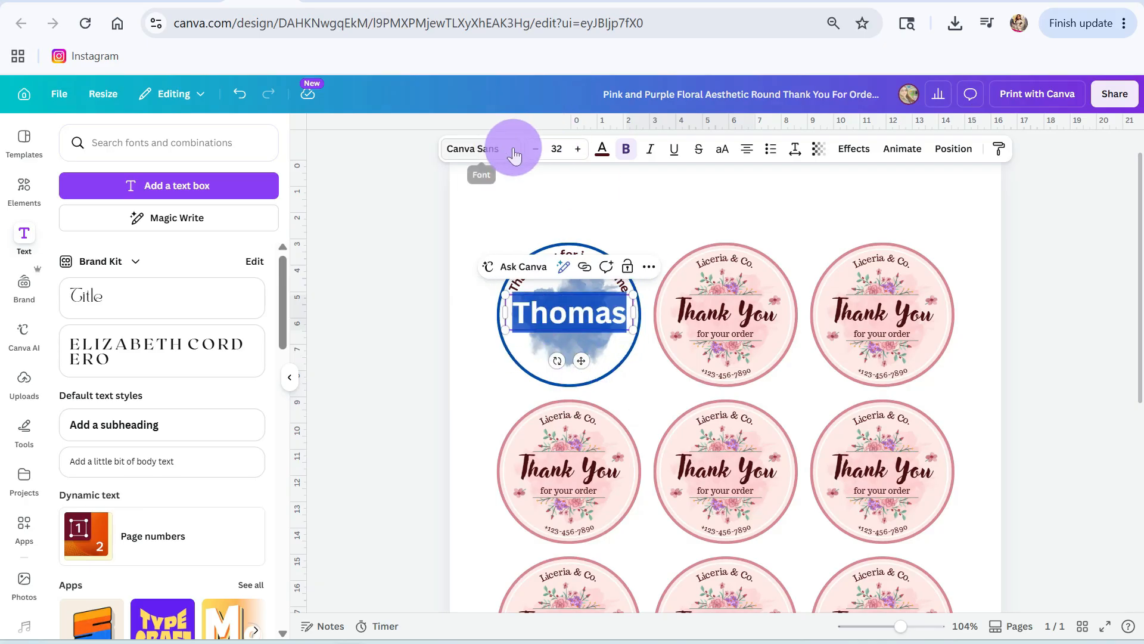
{"action": "left_click", "coordinate": [535, 150]}
{"action": "left_click", "coordinate": [536, 149]}
{"action": "left_click", "coordinate": [536, 149]}
{"action": "left_click", "coordinate": [536, 150]}
{"action": "left_click", "coordinate": [536, 150]}
{"action": "left_click_drag", "start_coordinate": [584, 347], "coordinate": [583, 373]}
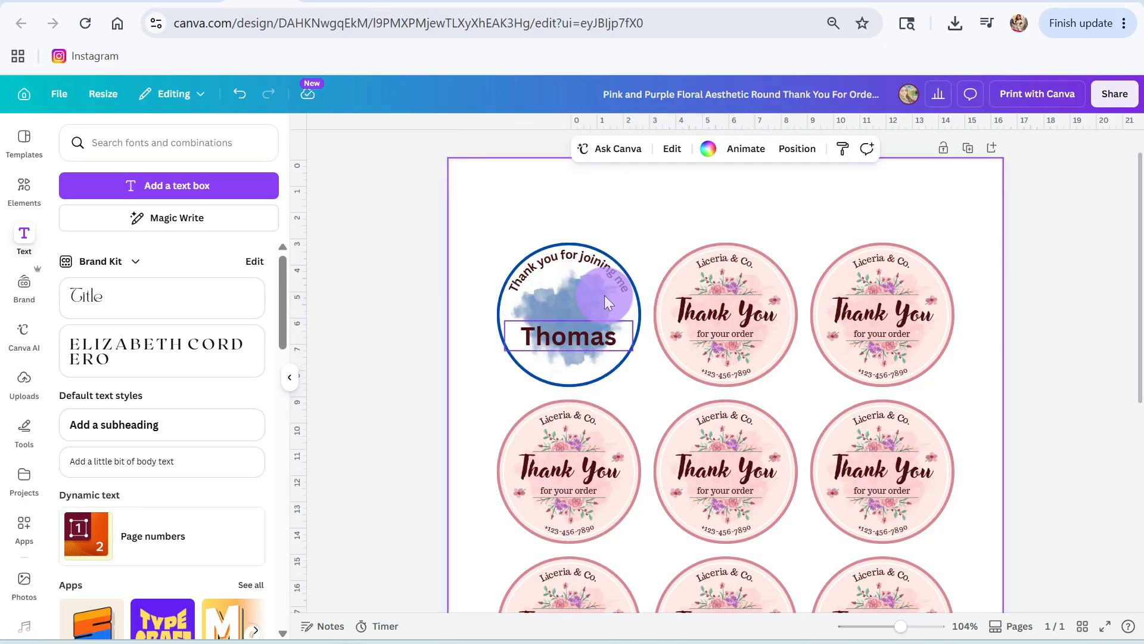
Step: Colour the first-name text dark blue to match the label's border
{"action": "left_click", "coordinate": [603, 150]}
{"action": "left_click", "coordinate": [132, 281]}
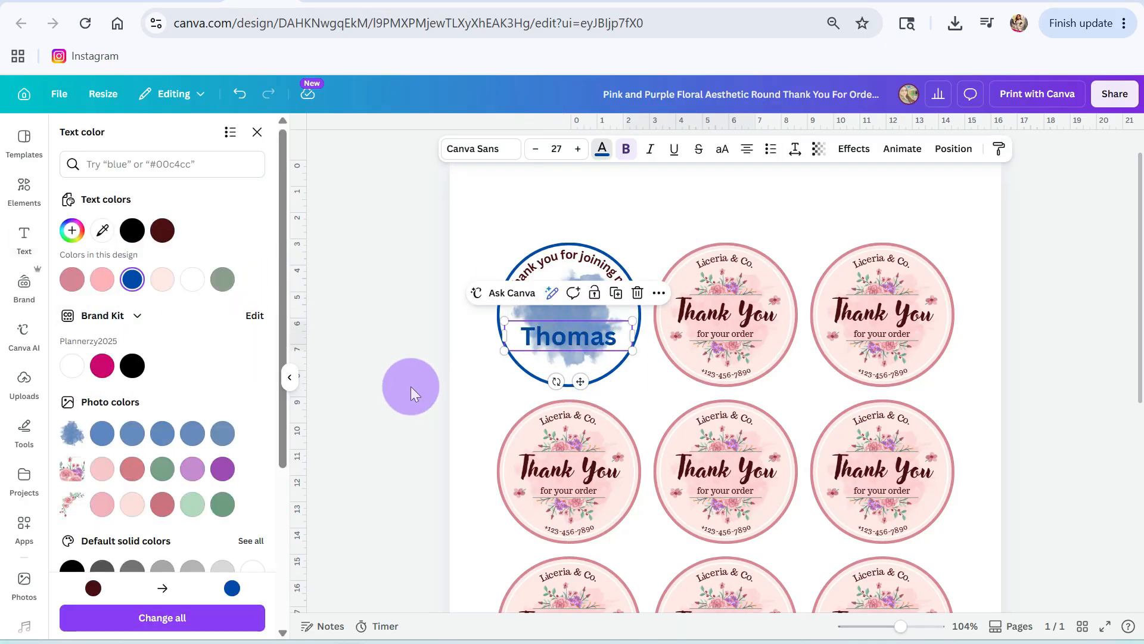
{"action": "scroll", "coordinate": [90, 405], "scroll_direction": "down", "scroll_amount": 4}
{"action": "scroll", "coordinate": [107, 327], "scroll_direction": "up", "scroll_amount": 4}
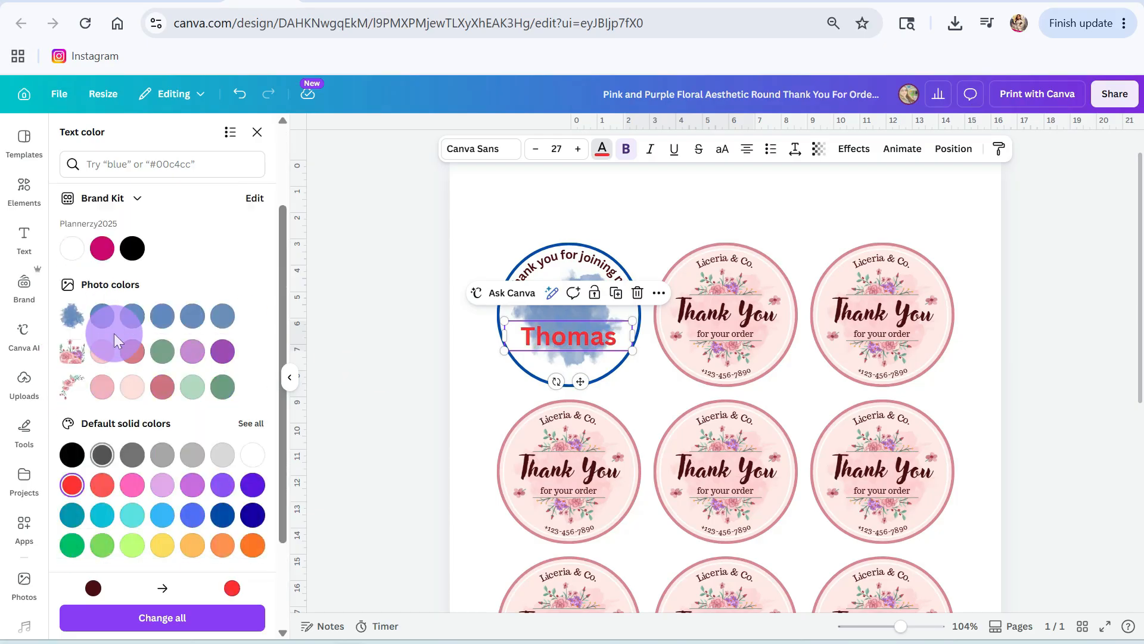
Step: Try the Drop, Glow and Echo effects on the first-name text
{"action": "left_click", "coordinate": [853, 156]}
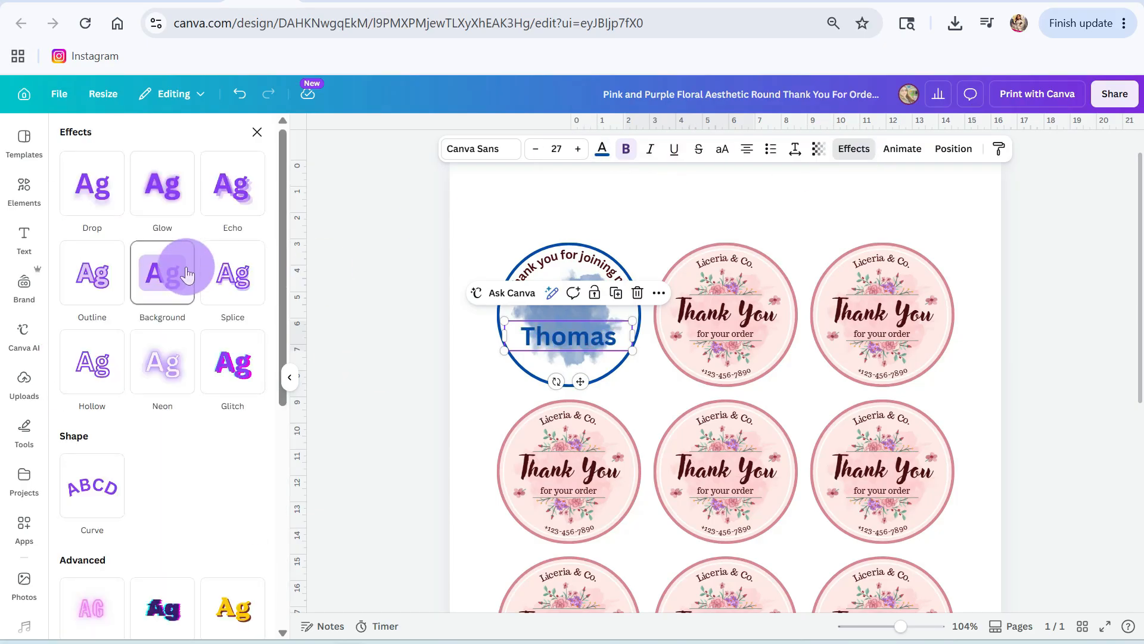
{"action": "left_click", "coordinate": [93, 184]}
{"action": "left_click", "coordinate": [253, 452]}
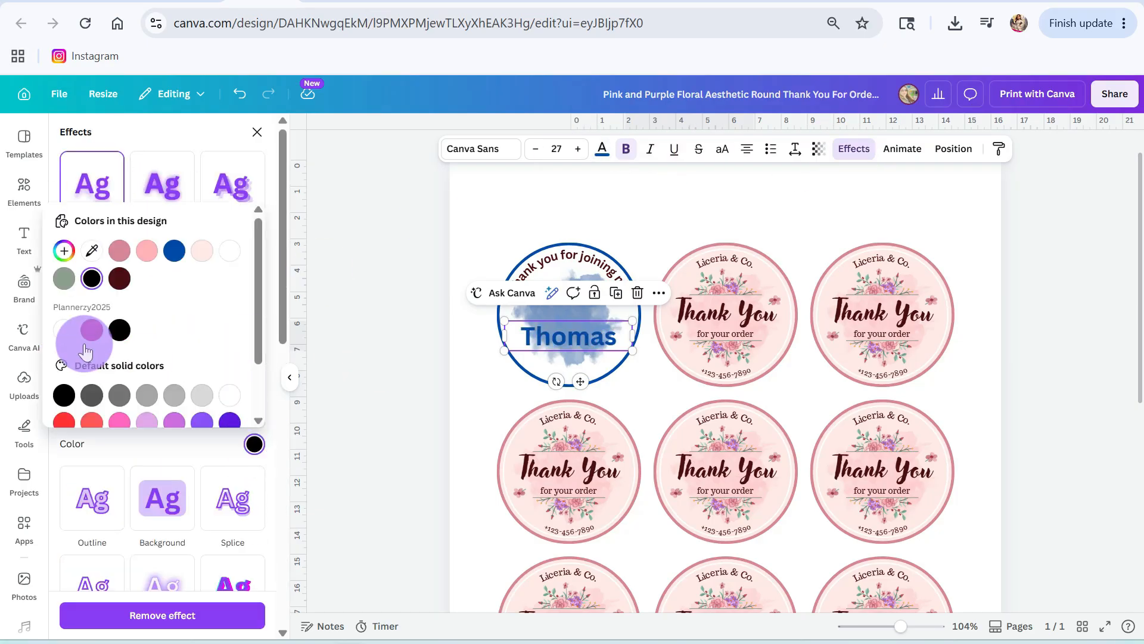
{"action": "left_click", "coordinate": [152, 190]}
{"action": "left_click", "coordinate": [232, 179]}
Step: Apply a Splice effect with a white fill to the first-name text and move it slightly down in the label
{"action": "left_click", "coordinate": [230, 404]}
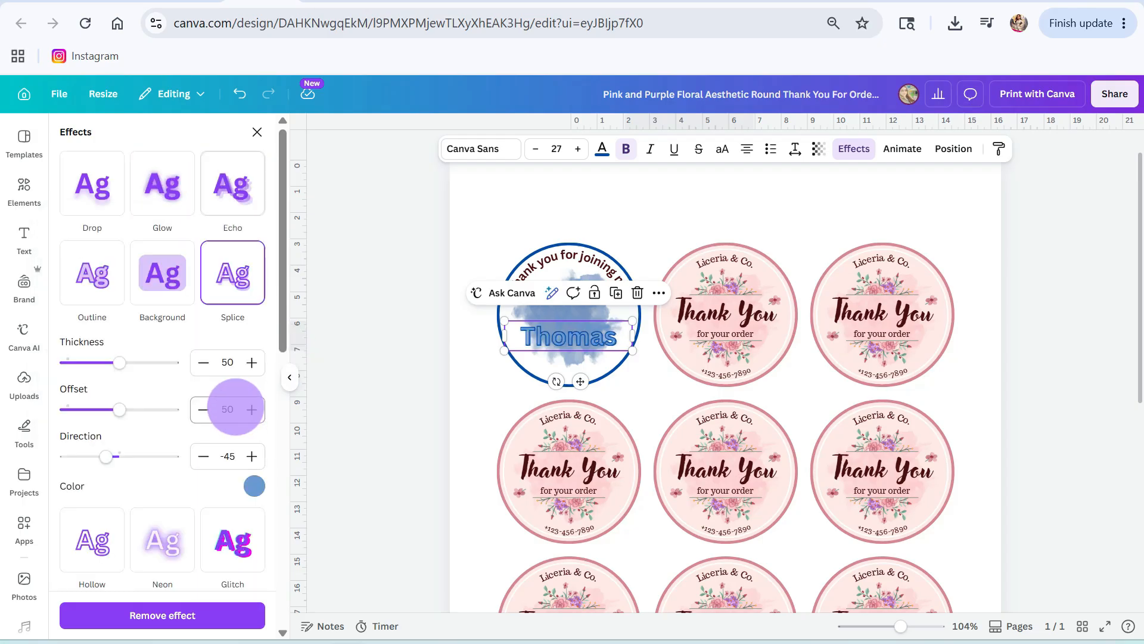
{"action": "left_click", "coordinate": [255, 486]}
{"action": "left_click", "coordinate": [64, 466]}
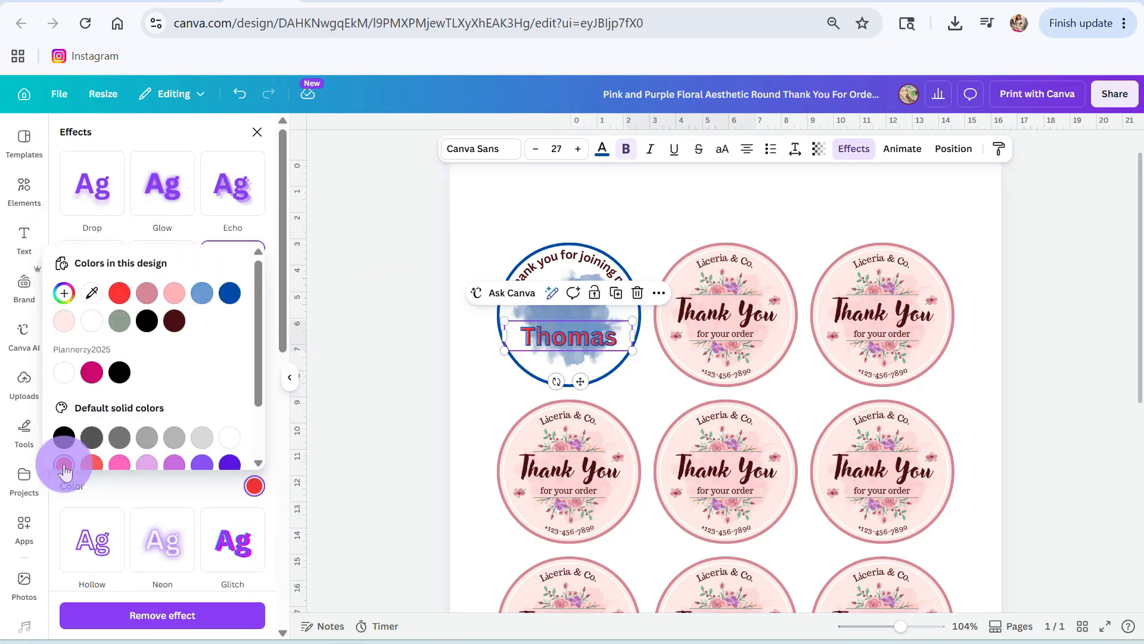
{"action": "left_click", "coordinate": [64, 372]}
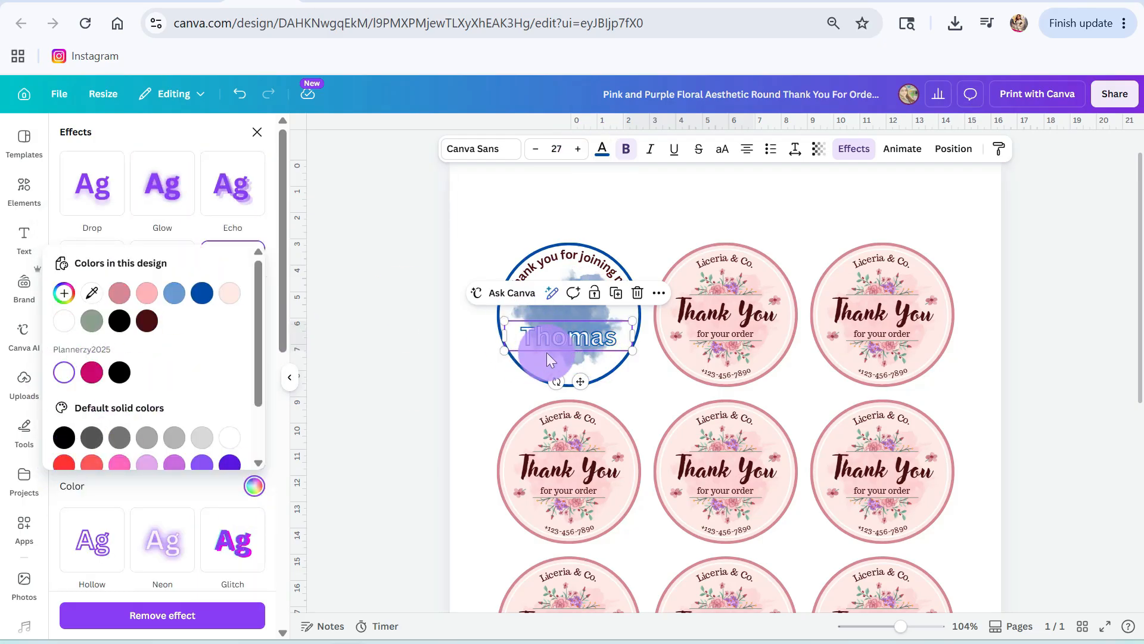
{"action": "left_click_drag", "start_coordinate": [567, 334], "coordinate": [571, 352]}
Step: Search the elements for "bears" and show only the graphics
{"action": "left_click", "coordinate": [24, 185]}
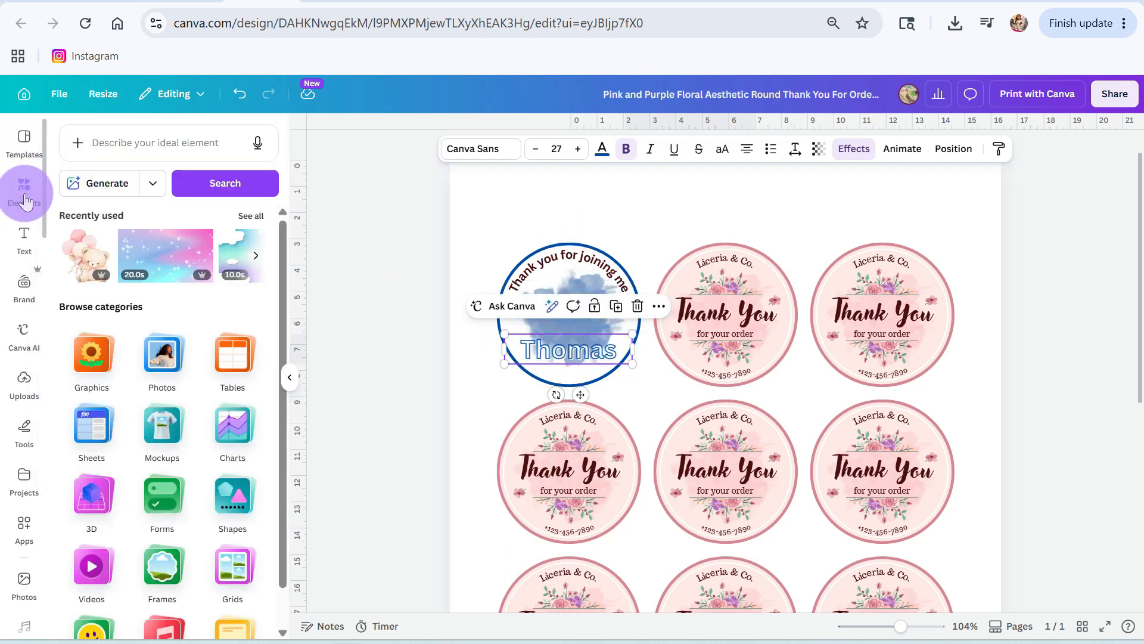
{"action": "left_click", "coordinate": [120, 141]}
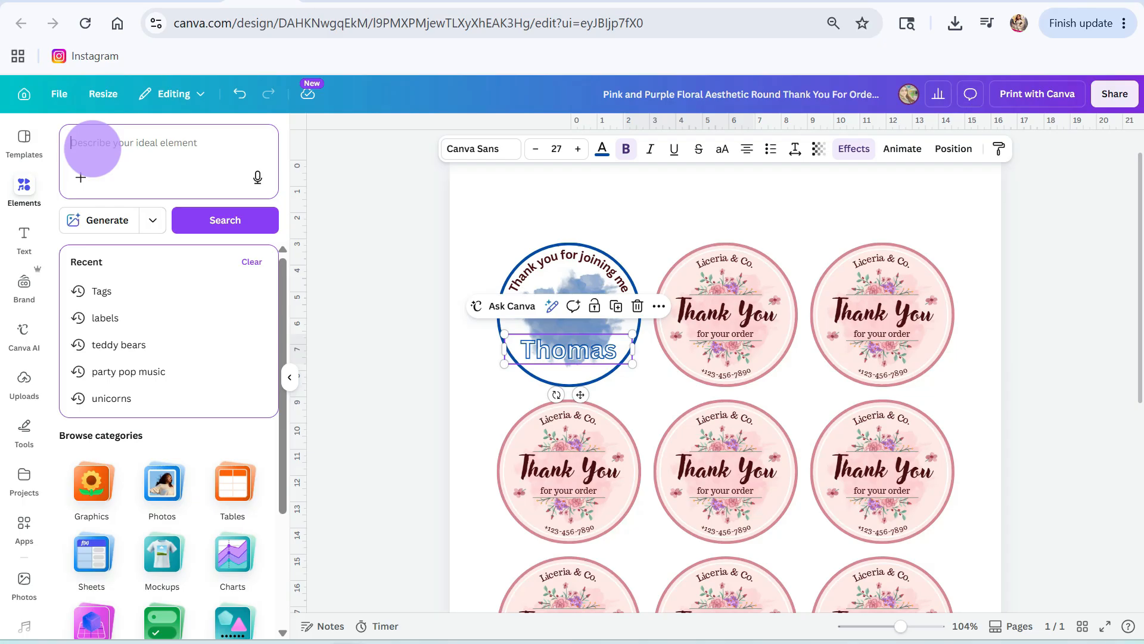
{"action": "type", "text": "bears"}
{"action": "key", "text": "Return"}
{"action": "left_click", "coordinate": [249, 284]}
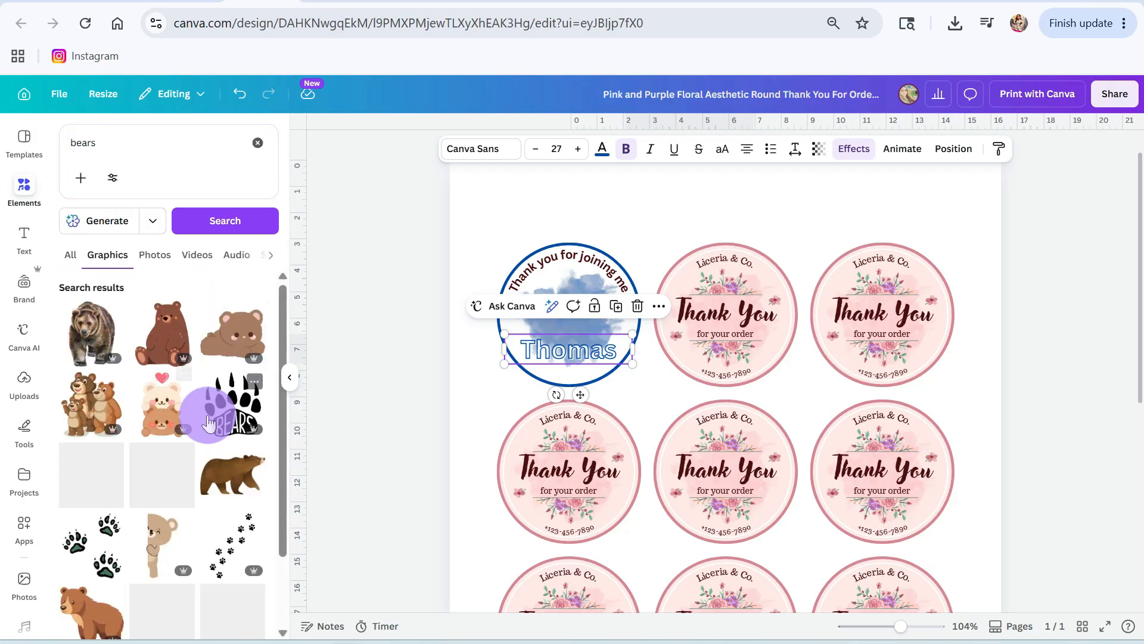
Step: Add the brown walking bear graphic, scaled down to sit on the splash above the name in the first label
{"action": "scroll", "coordinate": [200, 447], "scroll_direction": "down", "scroll_amount": 2}
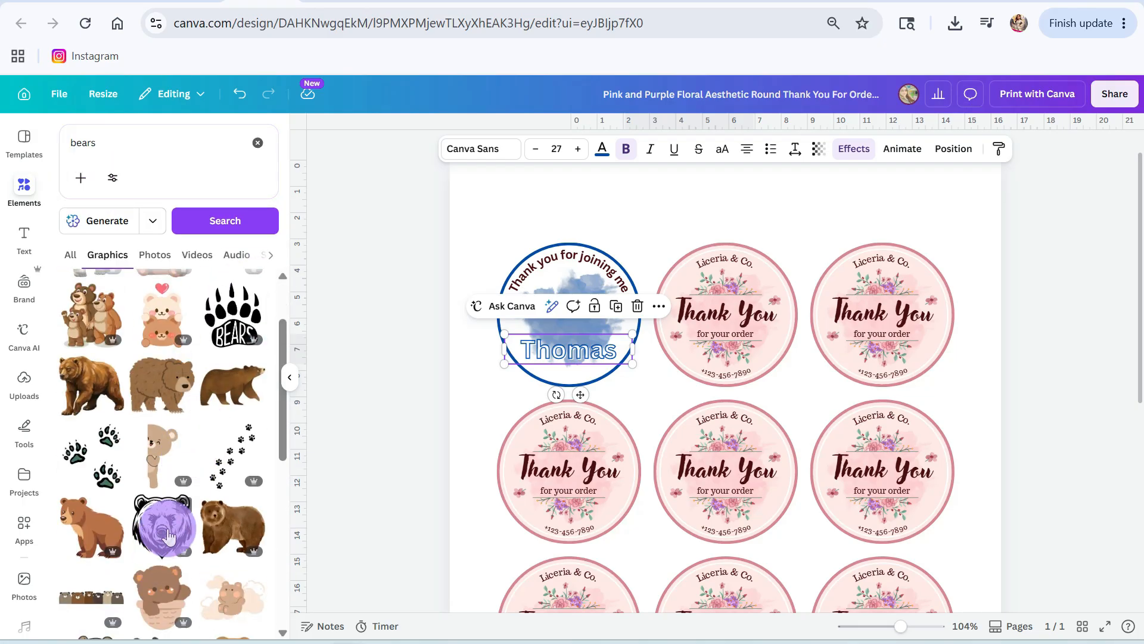
{"action": "scroll", "coordinate": [203, 557], "scroll_direction": "down", "scroll_amount": 3}
{"action": "scroll", "coordinate": [204, 547], "scroll_direction": "down", "scroll_amount": 3}
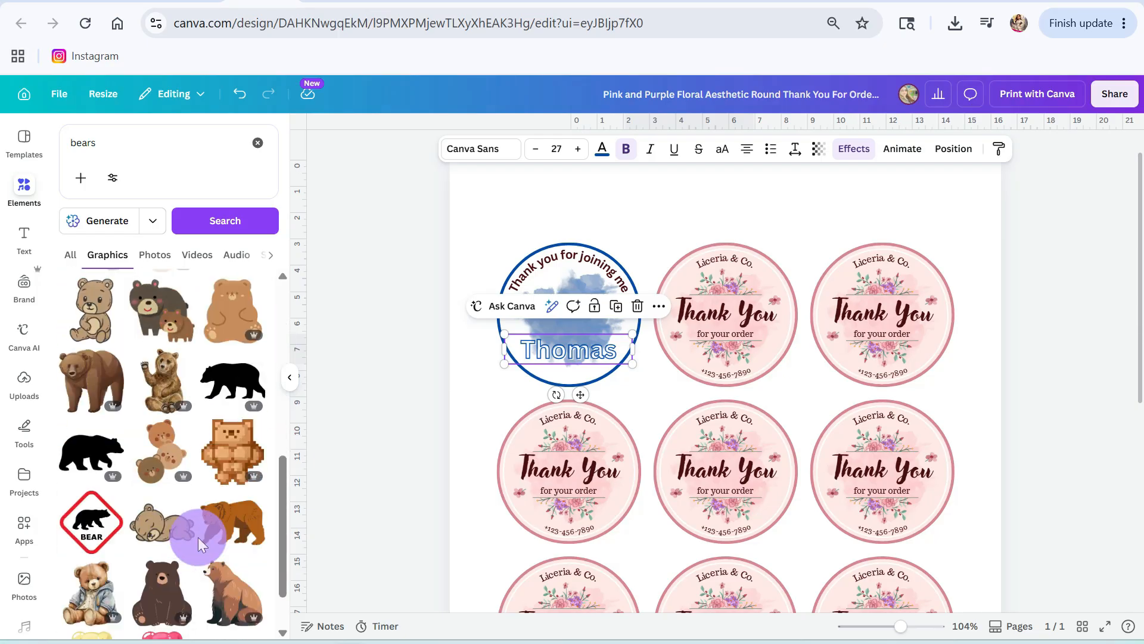
{"action": "scroll", "coordinate": [238, 462], "scroll_direction": "up", "scroll_amount": 6}
{"action": "left_click", "coordinate": [233, 383]}
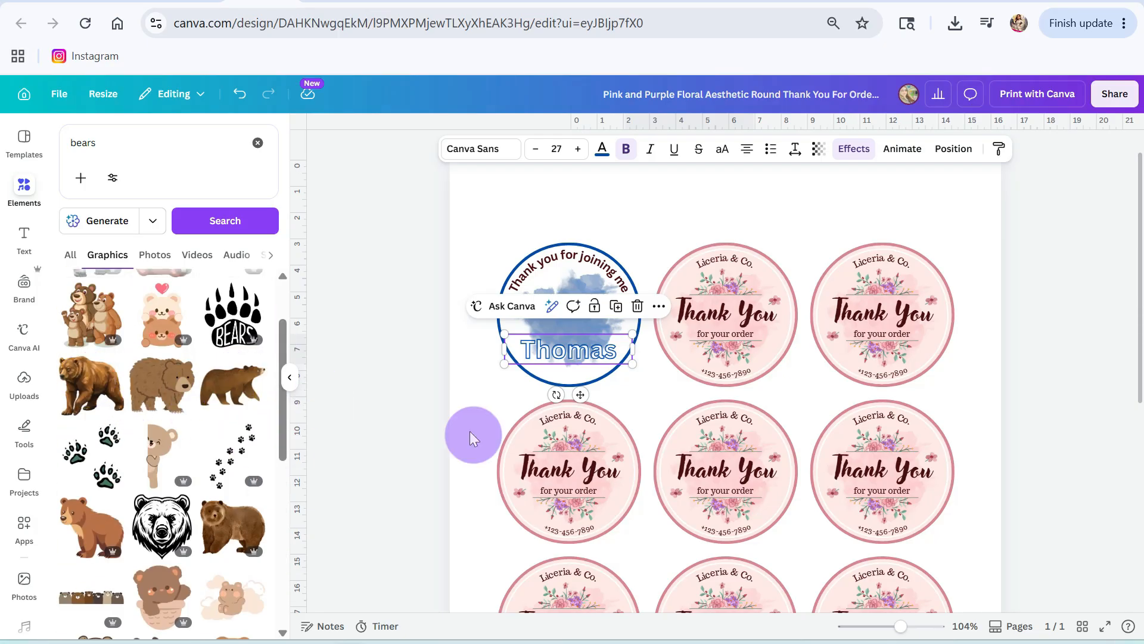
{"action": "left_click_drag", "start_coordinate": [954, 415], "coordinate": [740, 541]}
{"action": "left_click_drag", "start_coordinate": [656, 596], "coordinate": [675, 304]}
{"action": "left_click_drag", "start_coordinate": [757, 252], "coordinate": [604, 346]}
{"action": "left_click_drag", "start_coordinate": [566, 376], "coordinate": [572, 324]}
Step: Search the graphics for "chicago cubs"
{"action": "scroll", "coordinate": [159, 528], "scroll_direction": "down", "scroll_amount": 10}
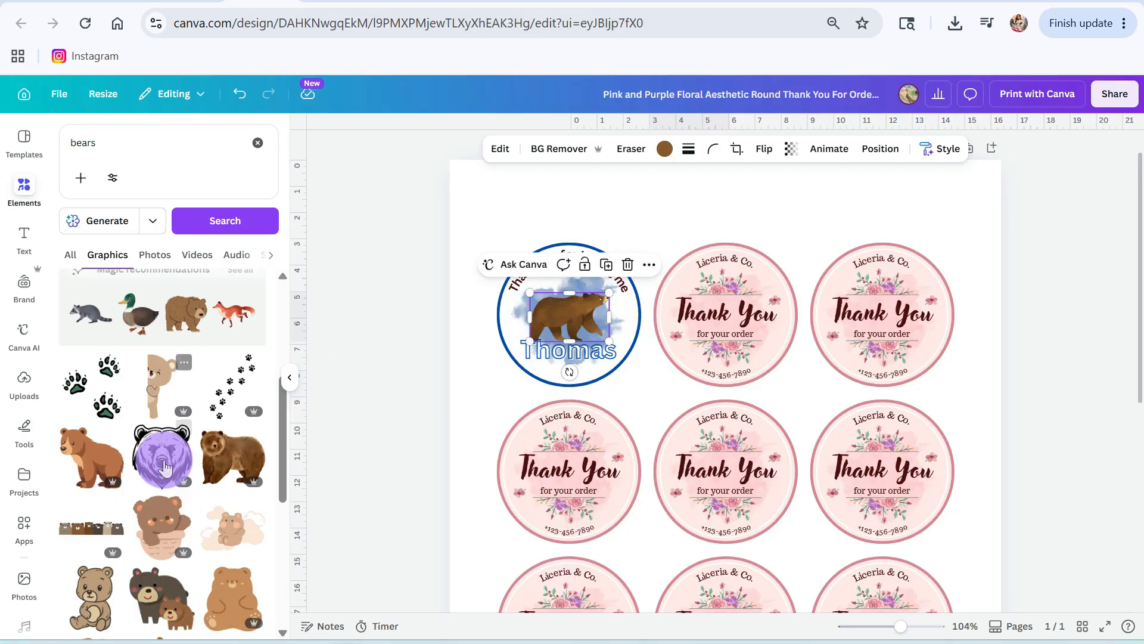
{"action": "left_click", "coordinate": [127, 148]}
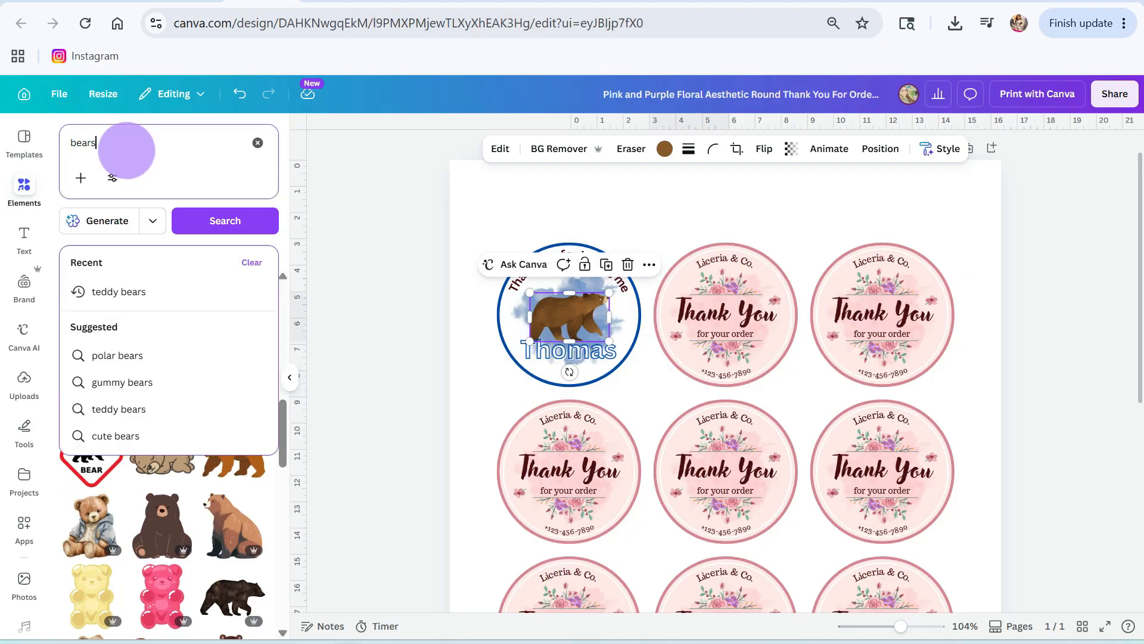
{"action": "key", "text": "ctrl+a"}
{"action": "key", "text": "BackSpace"}
{"action": "type", "text": "chicago cubs"}
{"action": "key", "text": "Return"}
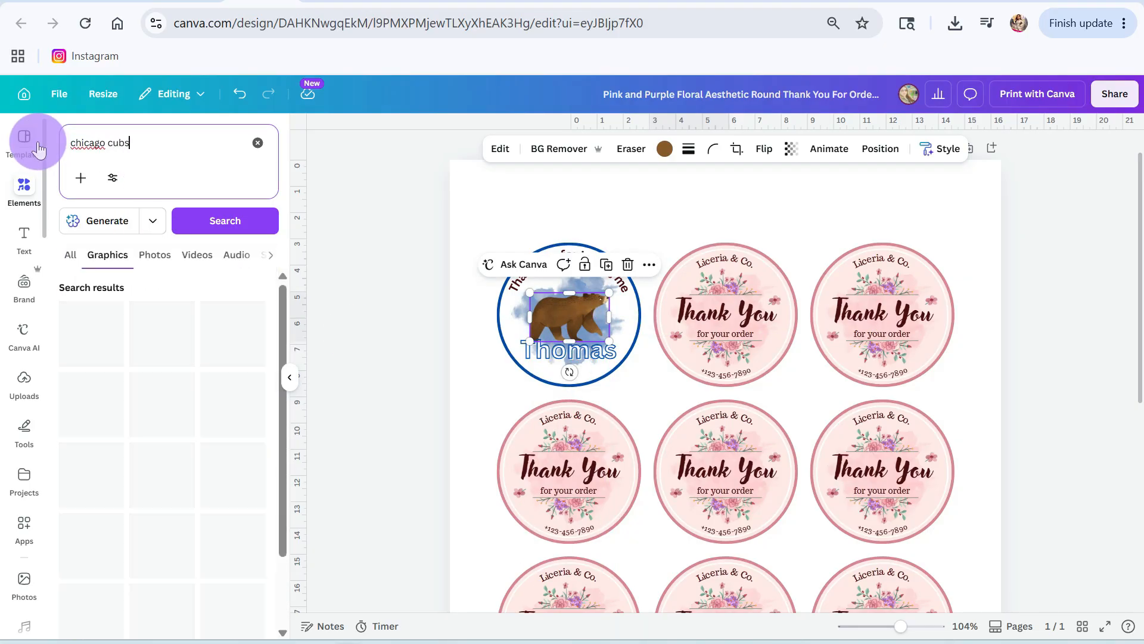
{"action": "key", "text": "BackSpace"}
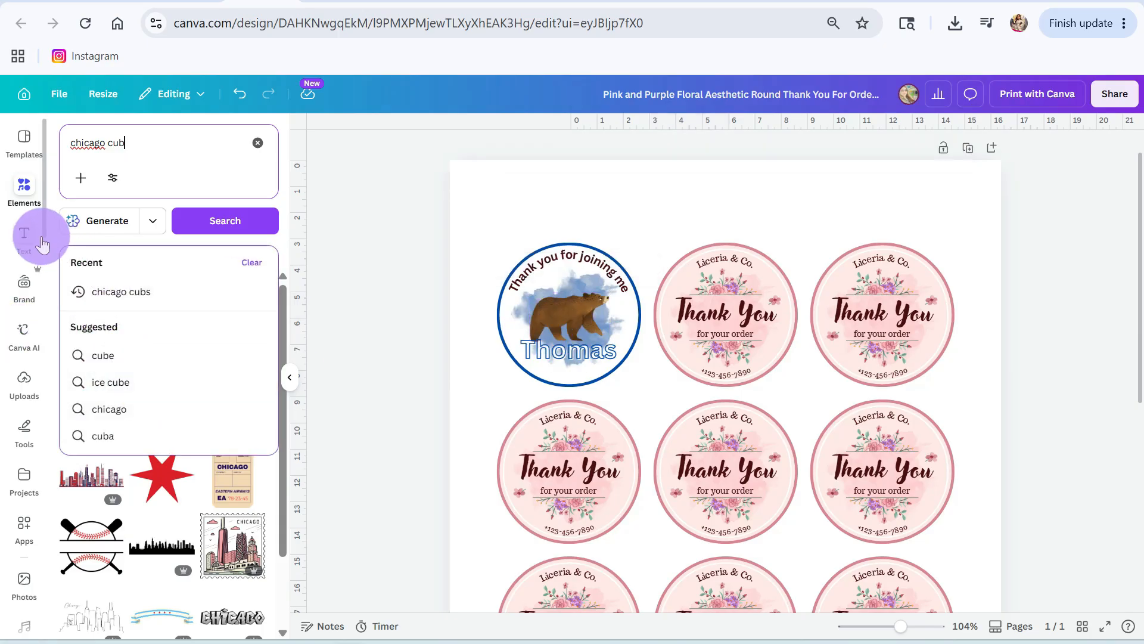
{"action": "type", "text": "s"}
{"action": "key", "text": "Return"}
{"action": "left_click", "coordinate": [143, 149]}
{"action": "left_click", "coordinate": [270, 225]}
Step: Add the navy letter C graphic with the red outline, scaled down above the start of the name in the first label
{"action": "scroll", "coordinate": [202, 390], "scroll_direction": "down", "scroll_amount": 1}
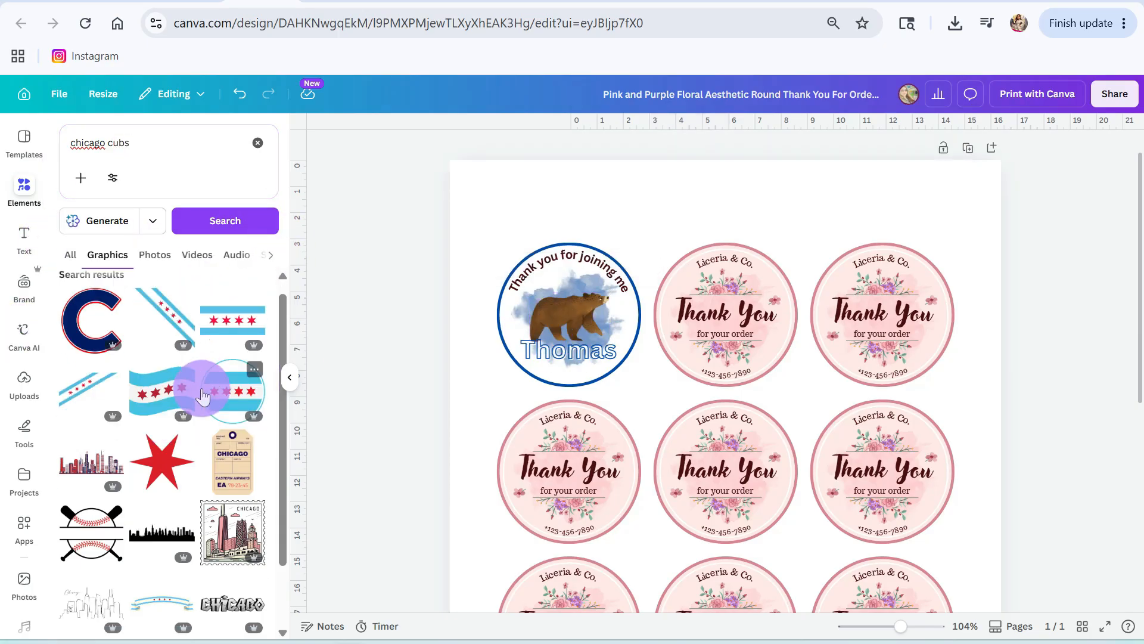
{"action": "scroll", "coordinate": [201, 396], "scroll_direction": "down", "scroll_amount": 10}
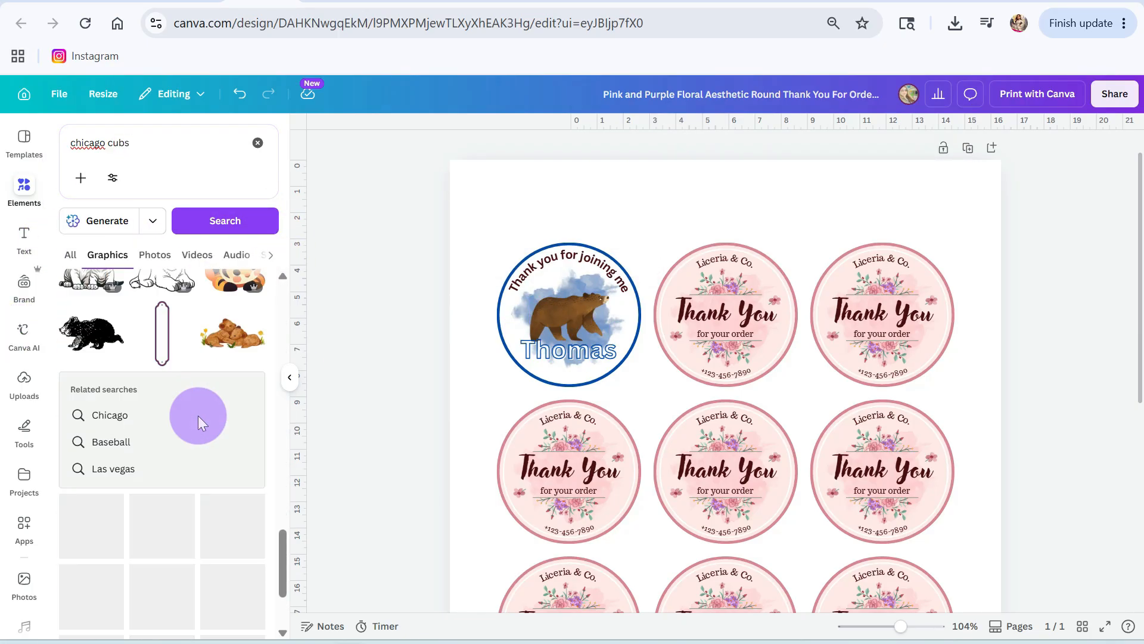
{"action": "left_click", "coordinate": [91, 332]}
{"action": "left_click_drag", "start_coordinate": [607, 453], "coordinate": [600, 286]}
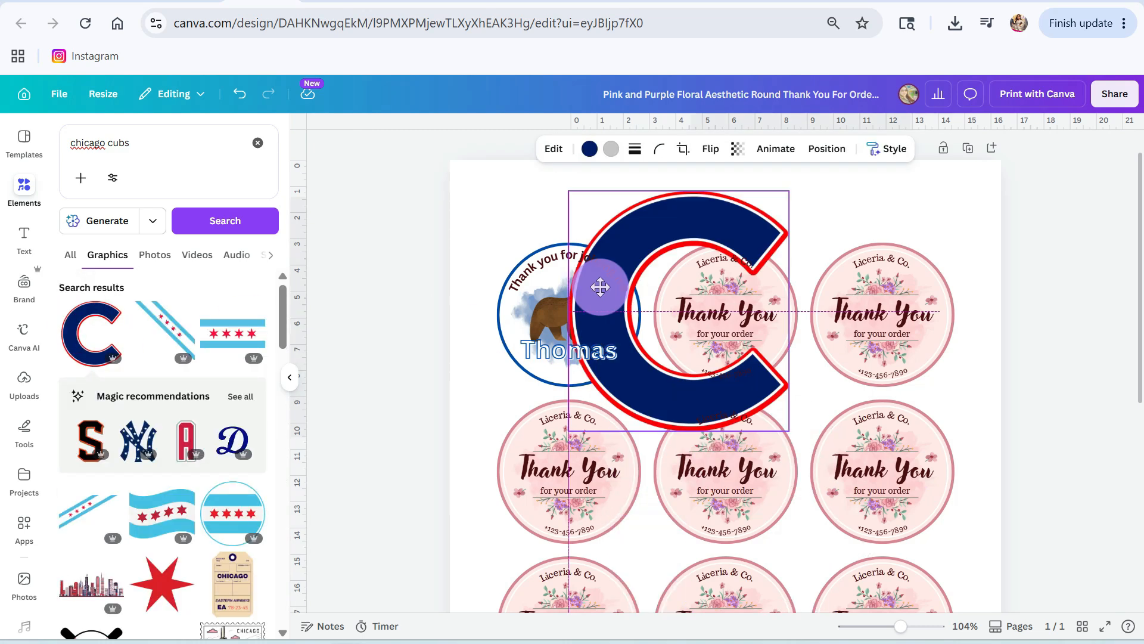
{"action": "left_click_drag", "start_coordinate": [789, 191], "coordinate": [529, 314]}
Step: Delete the bear graphic and the blue splash from the first label
{"action": "left_click", "coordinate": [578, 302]}
{"action": "key", "text": "Delete"}
{"action": "left_click", "coordinate": [587, 323]}
{"action": "key", "text": "Delete"}
Step: Refine the graphics search to "chicago cubs letters"
{"action": "scroll", "coordinate": [188, 443], "scroll_direction": "down", "scroll_amount": 5}
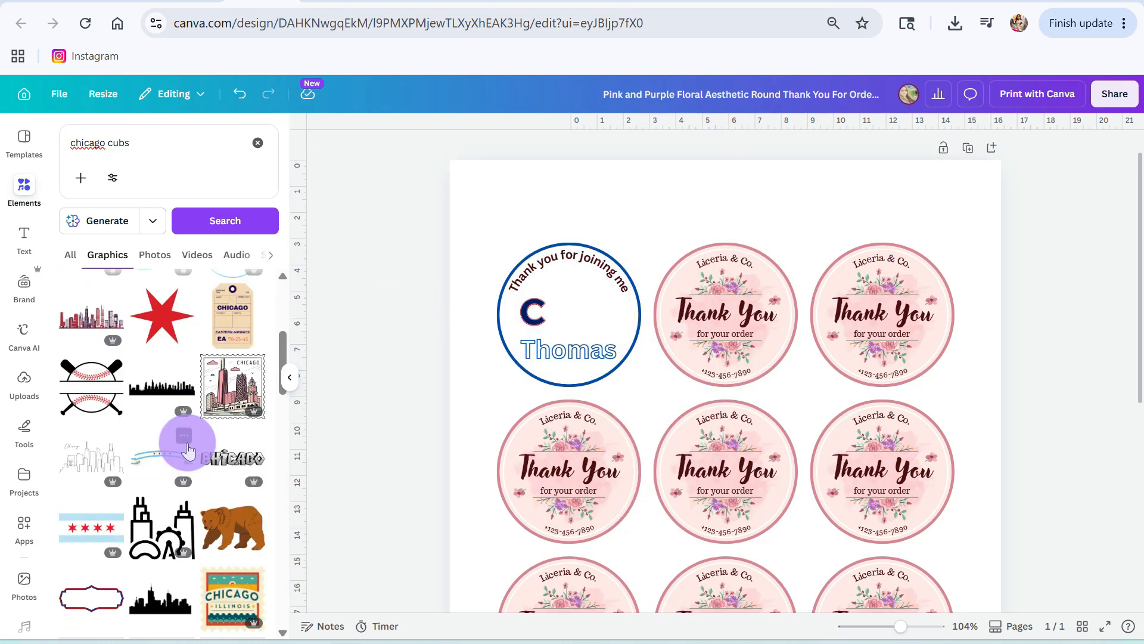
{"action": "scroll", "coordinate": [188, 447], "scroll_direction": "down", "scroll_amount": 10}
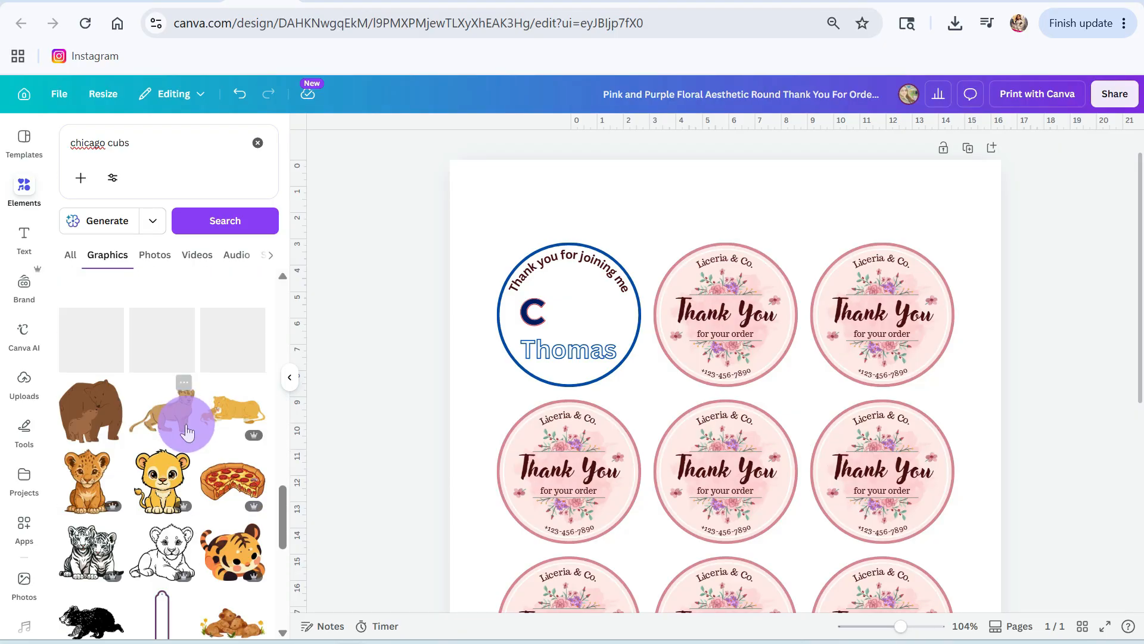
{"action": "left_click", "coordinate": [161, 143]}
{"action": "type", "text": "letters"}
{"action": "key", "text": "Return"}
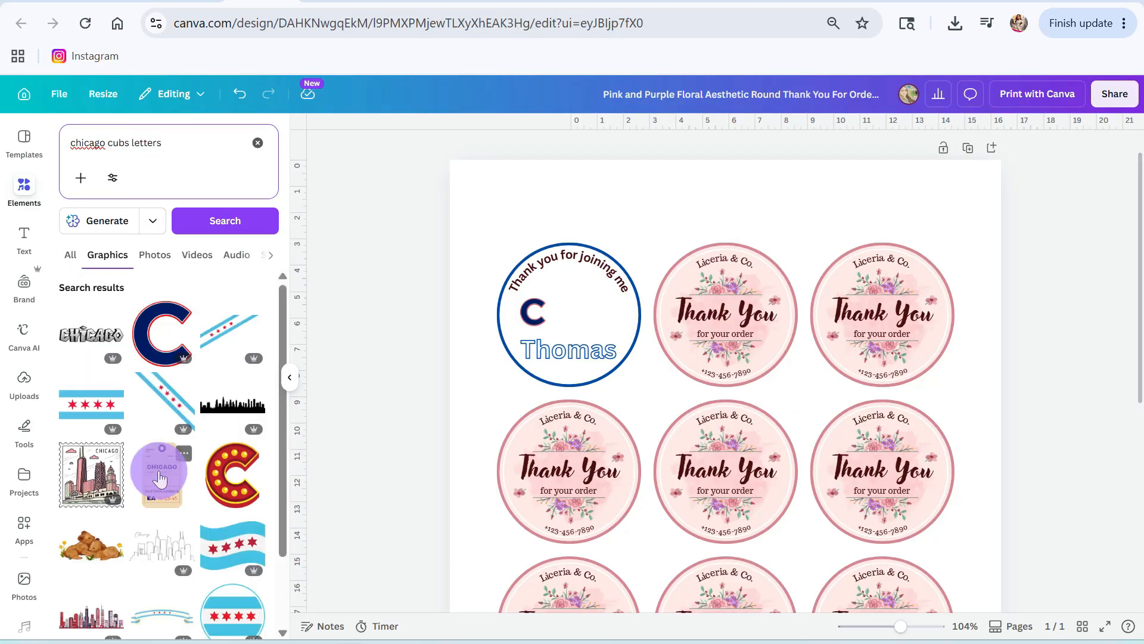
Step: Add the matching navy letter U graphic, scaled down next to the C in the first label
{"action": "scroll", "coordinate": [160, 478], "scroll_direction": "down", "scroll_amount": 2}
{"action": "scroll", "coordinate": [159, 500], "scroll_direction": "down", "scroll_amount": 8}
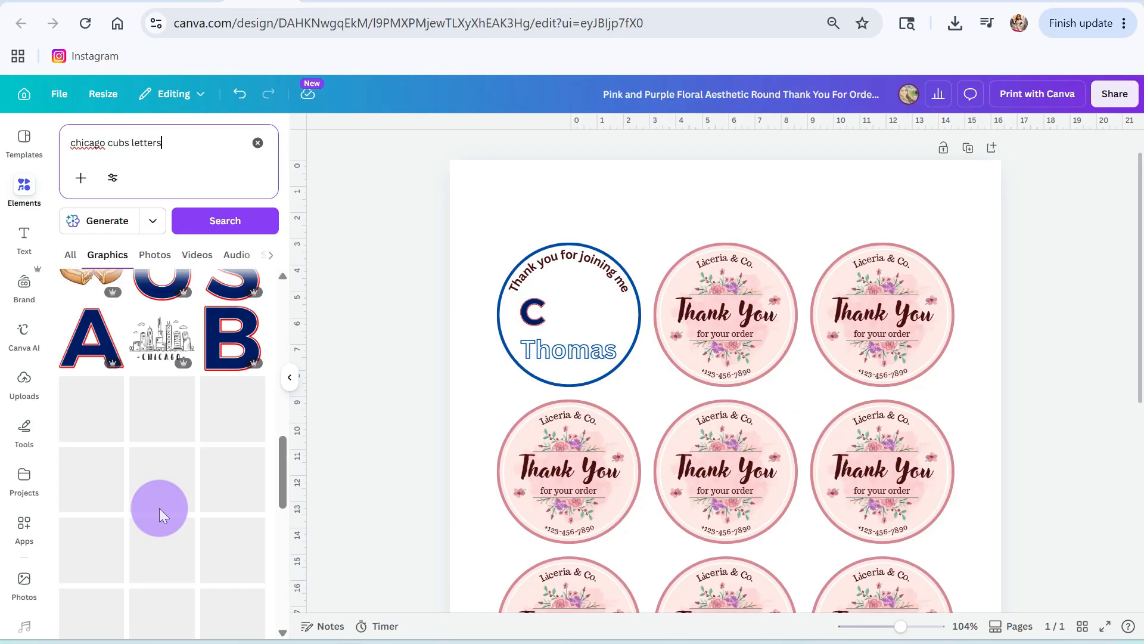
{"action": "scroll", "coordinate": [159, 508], "scroll_direction": "up", "scroll_amount": 3}
{"action": "left_click", "coordinate": [158, 434]}
{"action": "left_click_drag", "start_coordinate": [816, 448], "coordinate": [577, 322]}
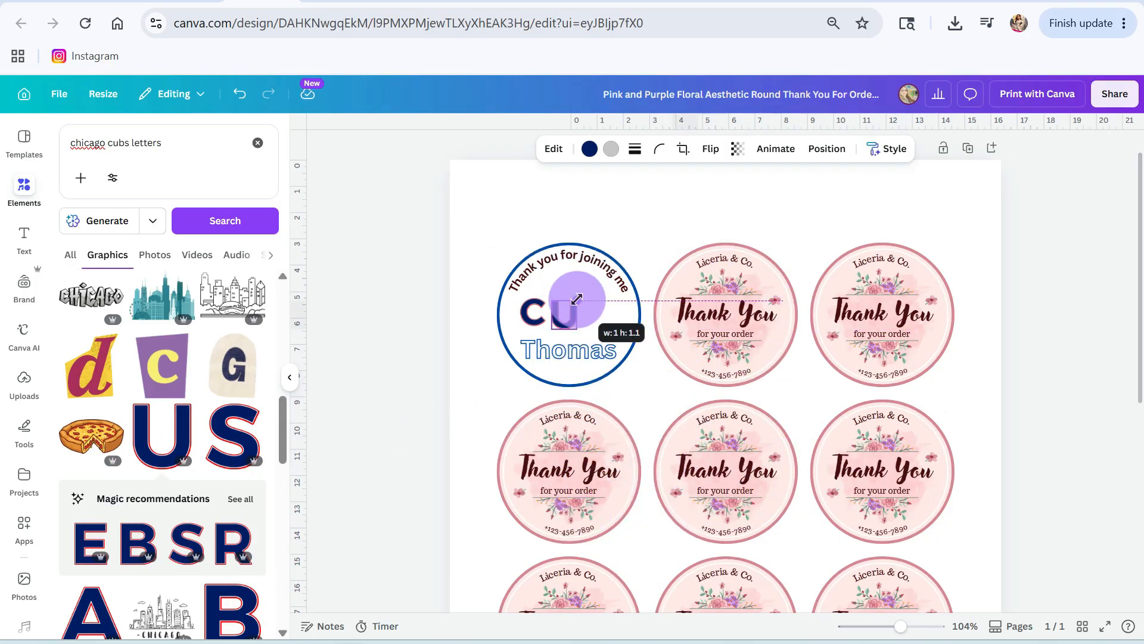
Step: Add the matching navy letters B and S, scaled down after the U to spell CUBS in the first label
{"action": "left_click", "coordinate": [230, 605]}
{"action": "left_click_drag", "start_coordinate": [787, 444], "coordinate": [785, 327]}
{"action": "left_click_drag", "start_coordinate": [825, 255], "coordinate": [600, 320]}
{"action": "left_click", "coordinate": [242, 427]}
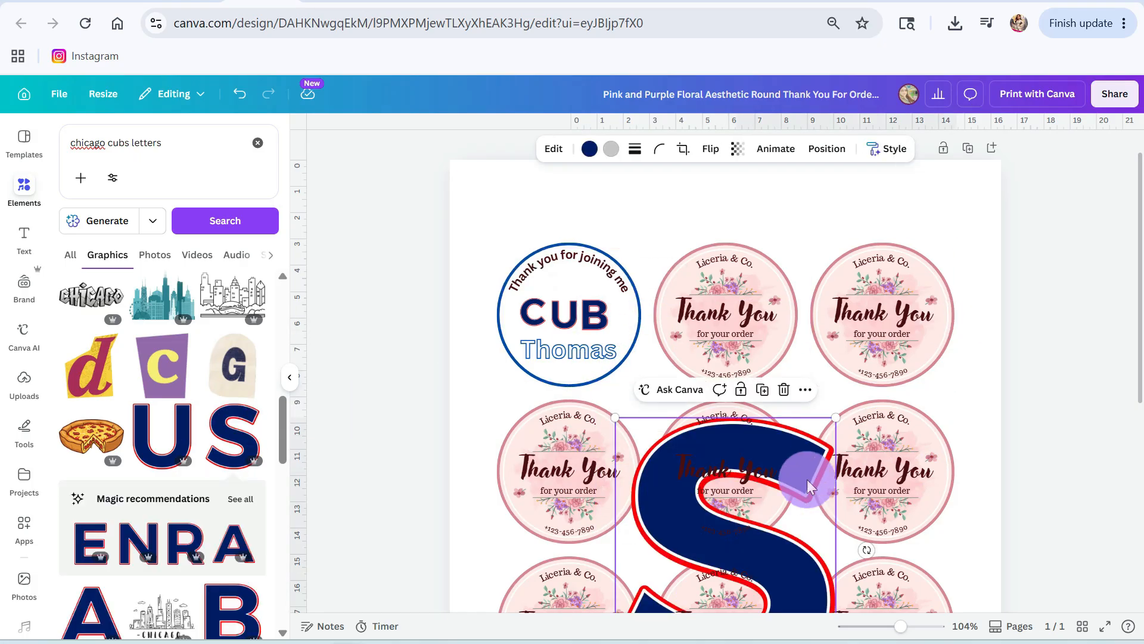
{"action": "left_click_drag", "start_coordinate": [806, 480], "coordinate": [805, 303]}
{"action": "left_click_drag", "start_coordinate": [834, 240], "coordinate": [636, 318]}
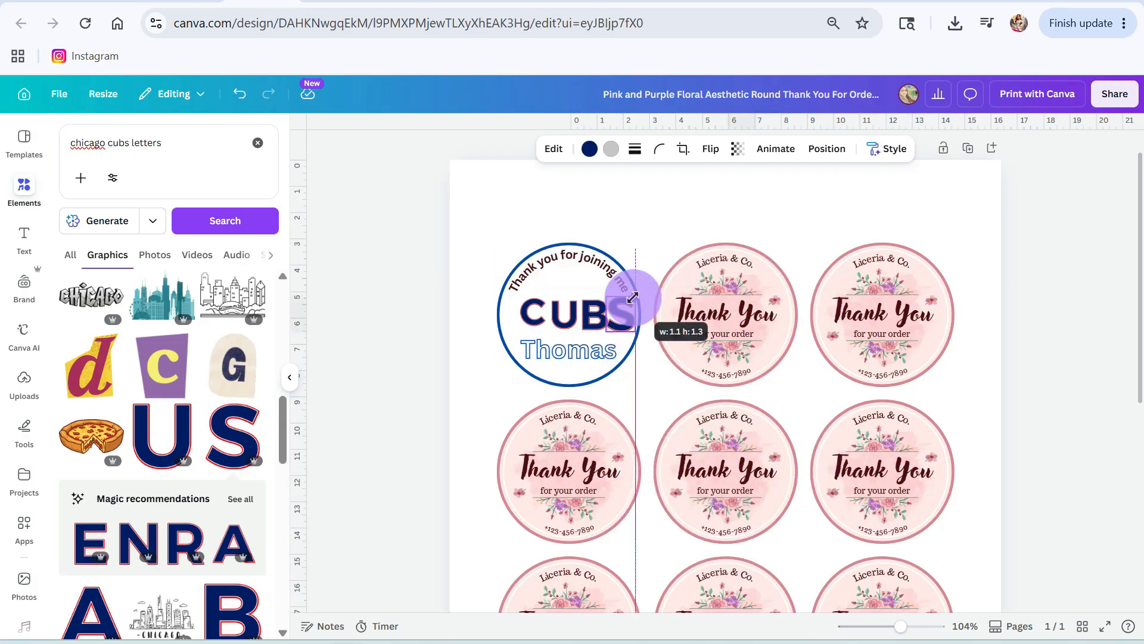
Step: Arrange the C, U, B and S close together in one level row and shrink the S to match the other letters' height
{"action": "left_click_drag", "start_coordinate": [900, 626], "coordinate": [766, 609]}
{"action": "left_click", "coordinate": [826, 605]}
{"action": "scroll", "coordinate": [679, 499], "scroll_direction": "up", "scroll_amount": 3}
{"action": "left_click_drag", "start_coordinate": [421, 281], "coordinate": [394, 281]}
{"action": "left_click_drag", "start_coordinate": [419, 118], "coordinate": [424, 220]}
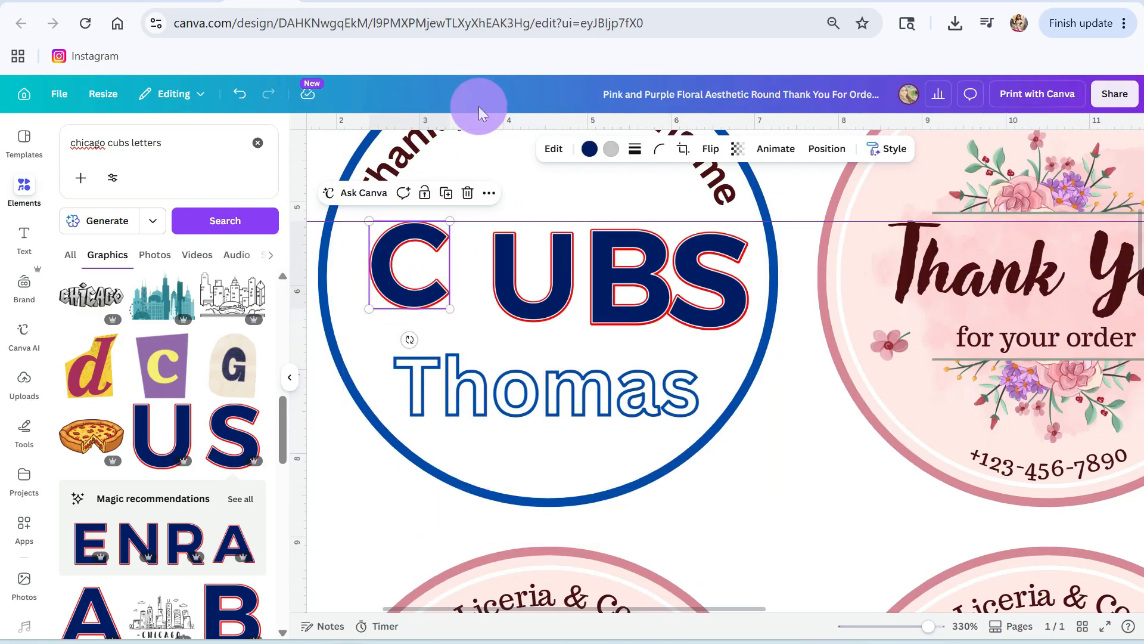
{"action": "left_click_drag", "start_coordinate": [517, 277], "coordinate": [480, 273]}
{"action": "left_click_drag", "start_coordinate": [596, 276], "coordinate": [556, 273]}
{"action": "left_click_drag", "start_coordinate": [724, 298], "coordinate": [676, 287]}
{"action": "left_click_drag", "start_coordinate": [700, 319], "coordinate": [691, 308]}
Step: Space the four CUBS letters evenly in the horizontal direction
{"action": "left_click", "coordinate": [405, 262]}
{"action": "left_click", "coordinate": [488, 263], "text": "shift"}
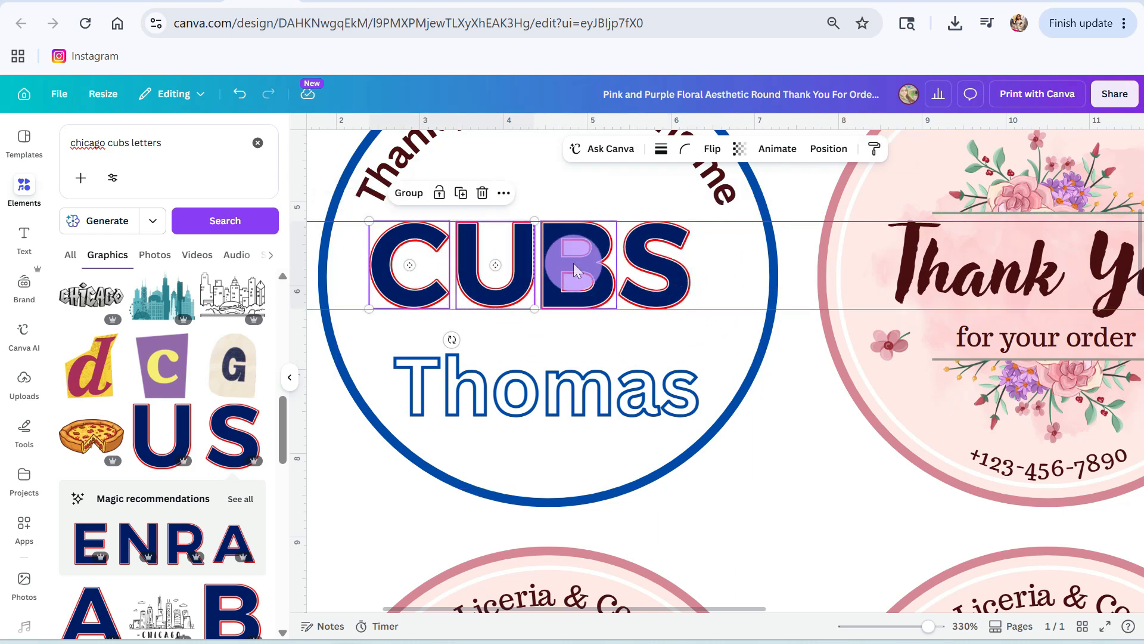
{"action": "left_click", "coordinate": [574, 263], "text": "shift"}
{"action": "left_click", "coordinate": [648, 269], "text": "shift"}
{"action": "left_click", "coordinate": [581, 197]}
{"action": "mouse_move", "coordinate": [739, 395]}
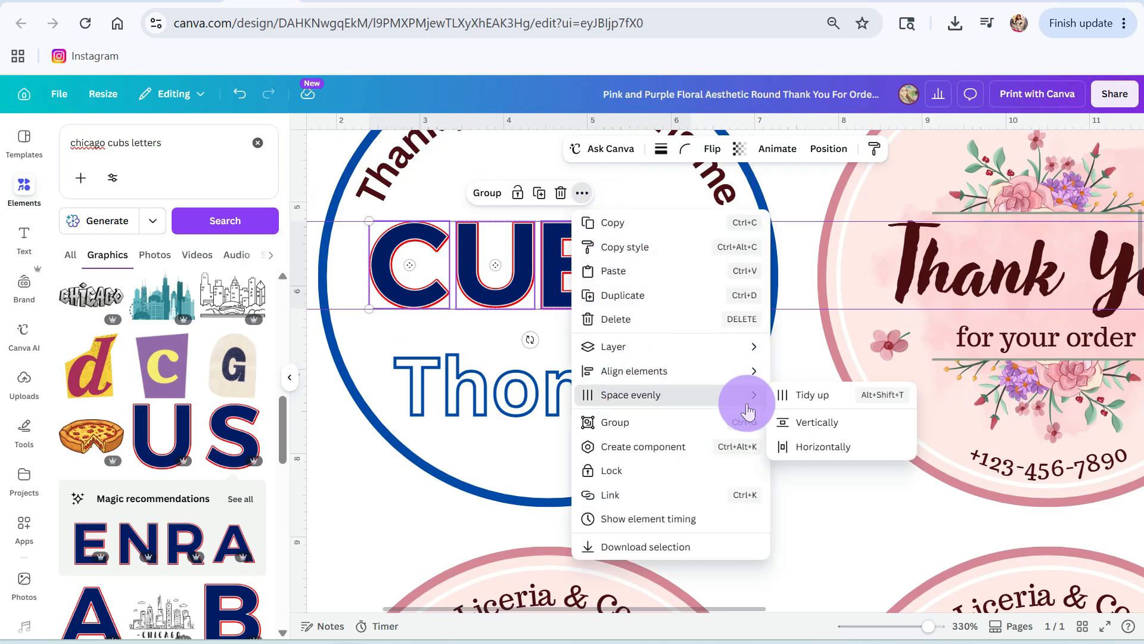
{"action": "left_click", "coordinate": [813, 446]}
Step: Group the four CUBS letters and centre the group above the name in the first label
{"action": "left_click", "coordinate": [484, 196]}
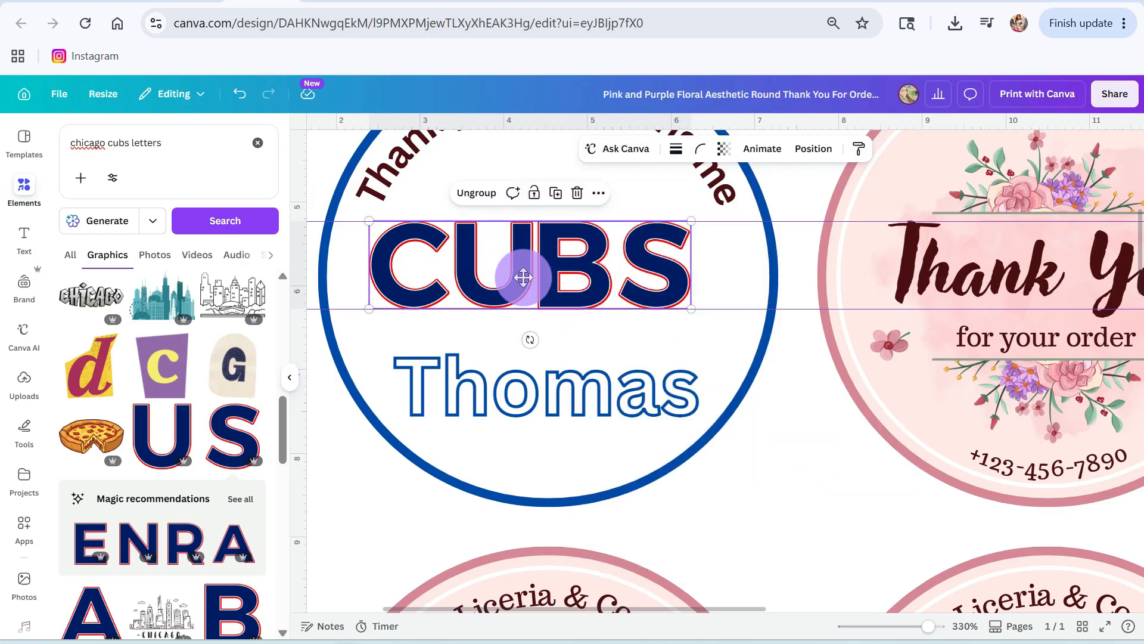
{"action": "left_click_drag", "start_coordinate": [523, 273], "coordinate": [539, 280]}
{"action": "scroll", "coordinate": [179, 417], "scroll_direction": "down", "scroll_amount": 5}
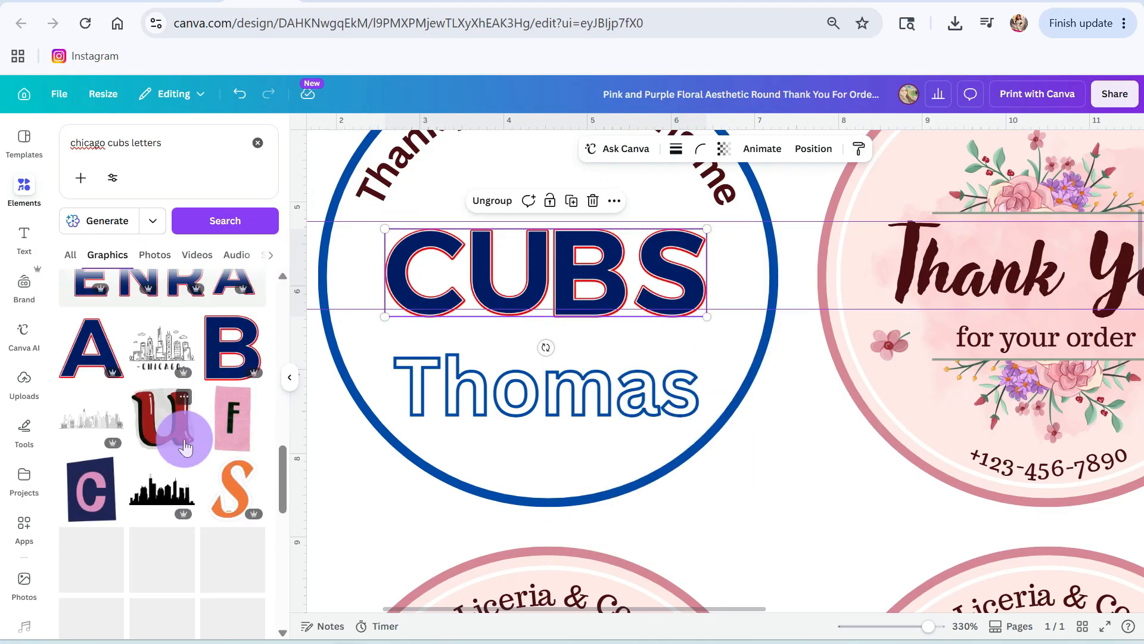
Step: Add the black Chicago skyline graphic, shrink it to about 3.95 by 2.66 cm and place it in the first label
{"action": "left_click", "coordinate": [542, 387]}
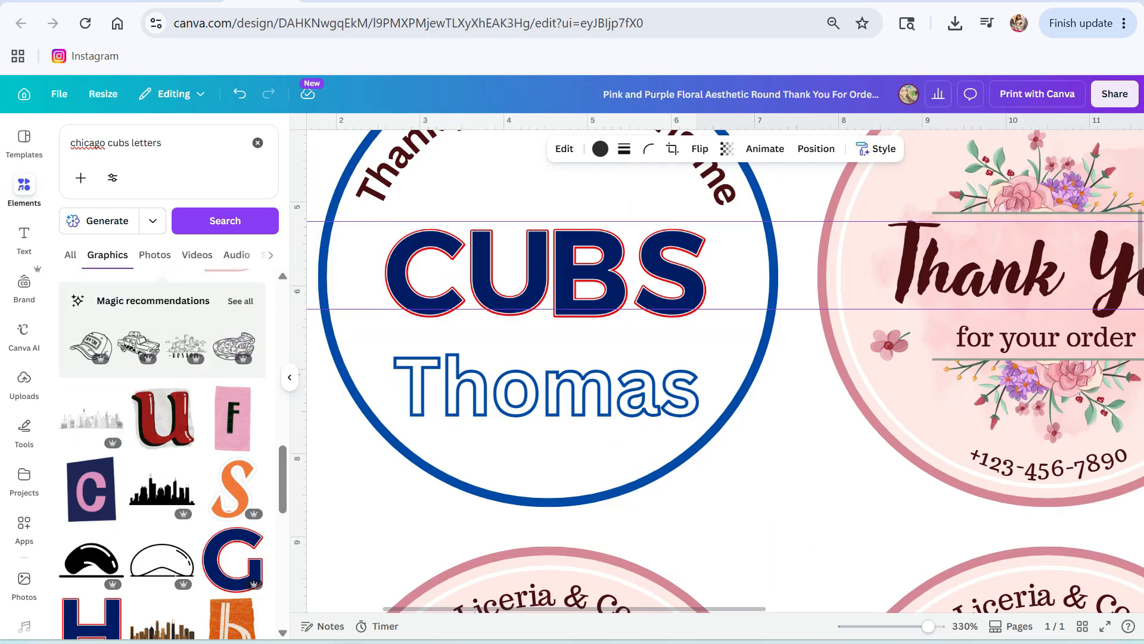
{"action": "left_click_drag", "start_coordinate": [928, 626], "coordinate": [889, 625]}
{"action": "left_click_drag", "start_coordinate": [777, 385], "coordinate": [669, 248]}
{"action": "left_click_drag", "start_coordinate": [689, 285], "coordinate": [632, 214]}
Step: Send the skyline graphic backward so it sits behind the CUBS lettering in the first label
{"action": "left_click", "coordinate": [816, 149]}
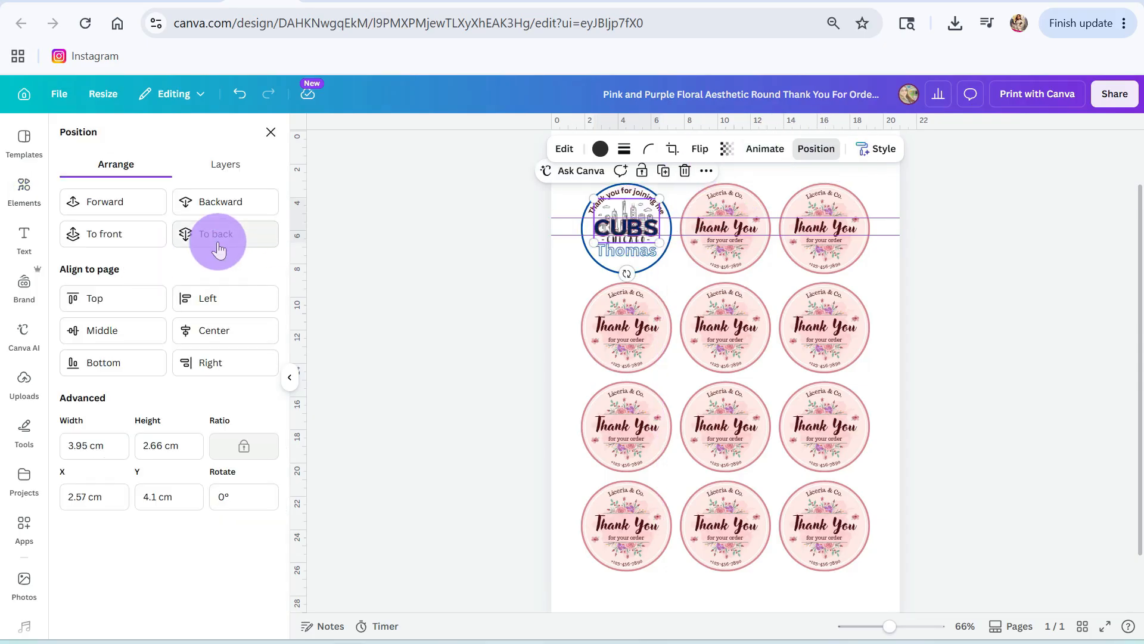
{"action": "left_click_drag", "start_coordinate": [890, 625], "coordinate": [922, 626]}
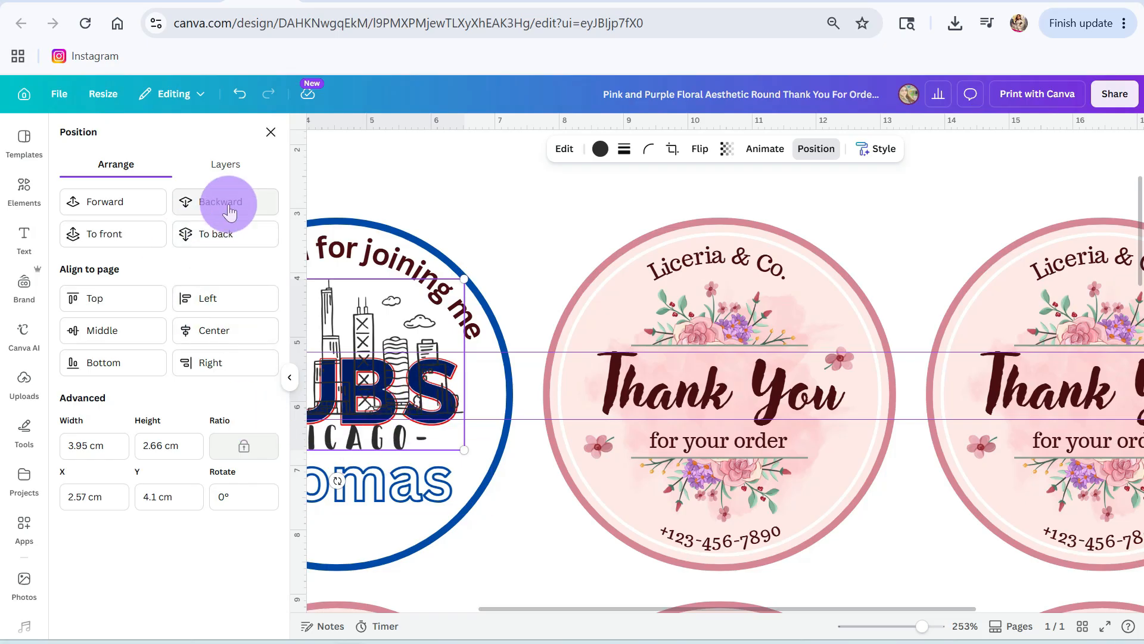
{"action": "left_click", "coordinate": [204, 201]}
Step: Move the CUBS letter group slightly up so it clears the CHICAGO caption of the skyline graphic
{"action": "left_click_drag", "start_coordinate": [923, 626], "coordinate": [915, 625]}
{"action": "left_click", "coordinate": [445, 391]}
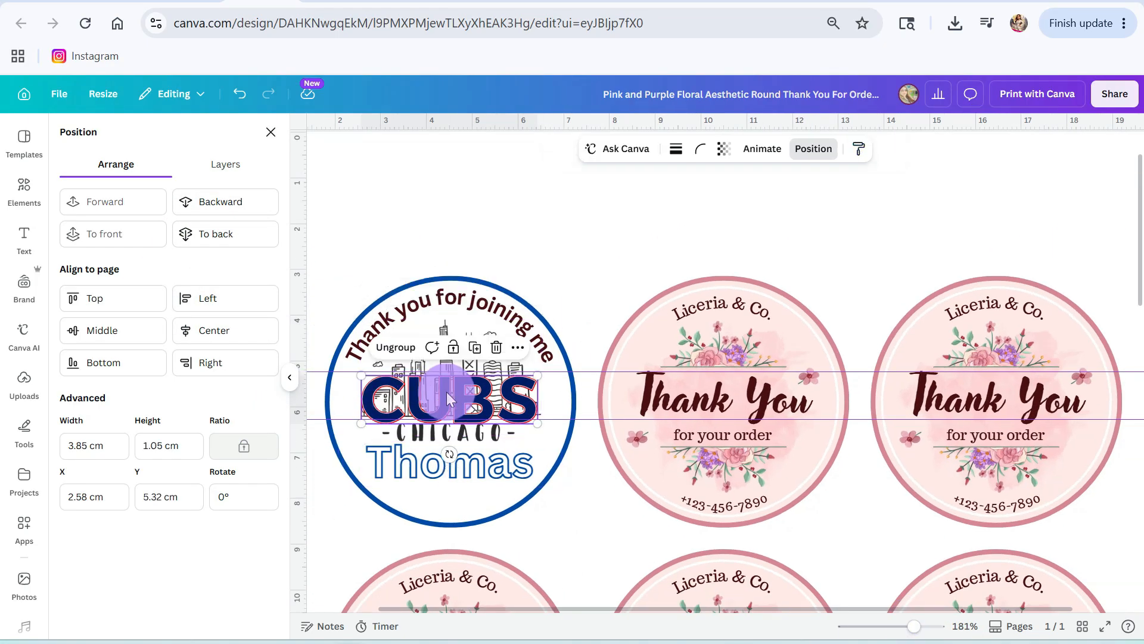
{"action": "left_click_drag", "start_coordinate": [446, 403], "coordinate": [446, 397]}
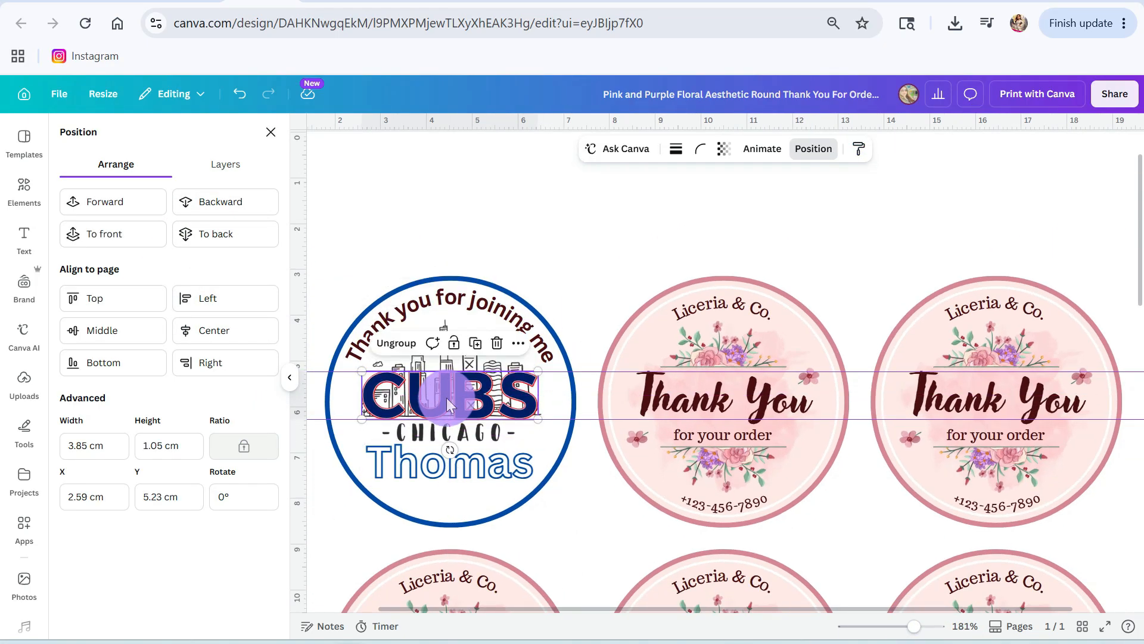
{"action": "left_click", "coordinate": [596, 274]}
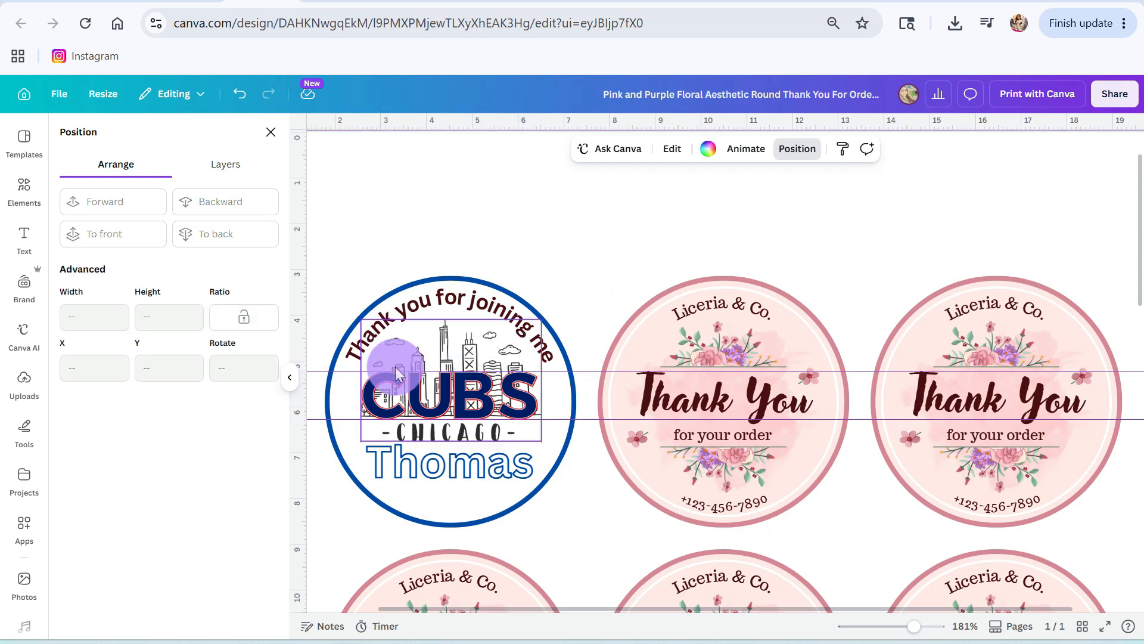
Step: Set the skyline graphic's transparency to 41 and move the name in the first label slightly down, away from the CHICAGO caption
{"action": "left_click", "coordinate": [451, 438]}
{"action": "left_click", "coordinate": [726, 148]}
{"action": "left_click_drag", "start_coordinate": [762, 203], "coordinate": [697, 206]}
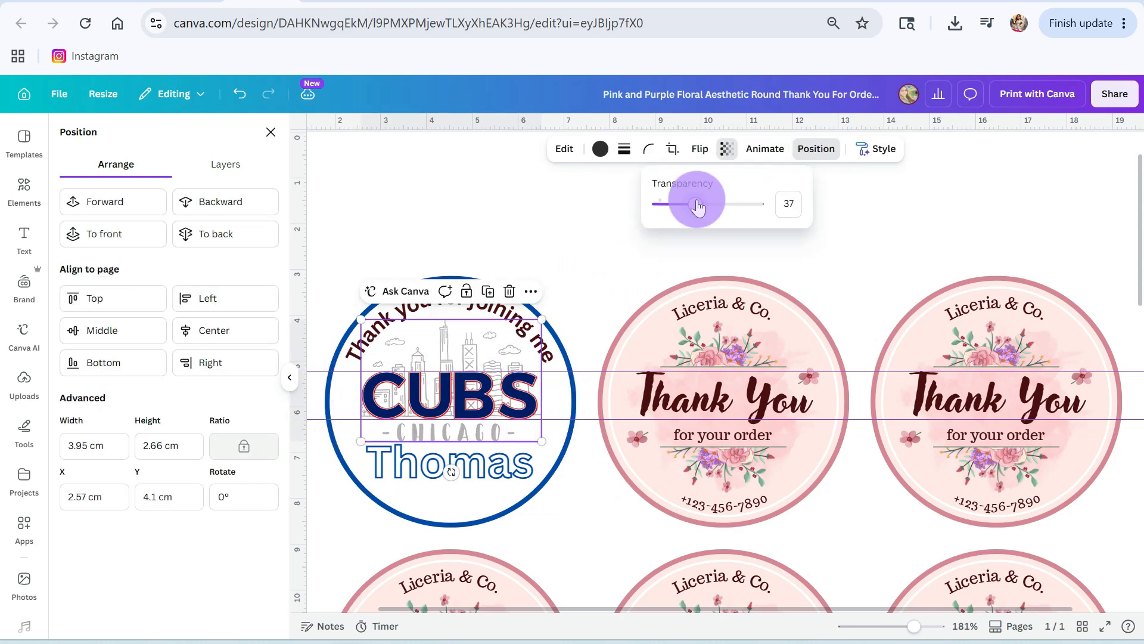
{"action": "left_click", "coordinate": [617, 241]}
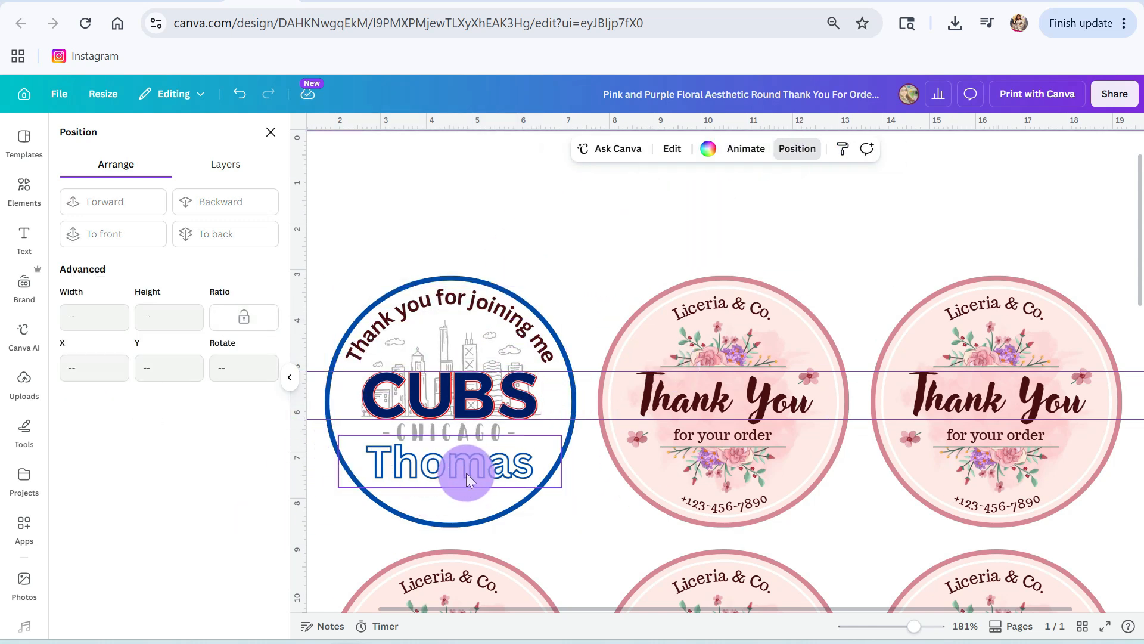
{"action": "left_click_drag", "start_coordinate": [466, 473], "coordinate": [460, 480]}
{"action": "left_click", "coordinate": [614, 234]}
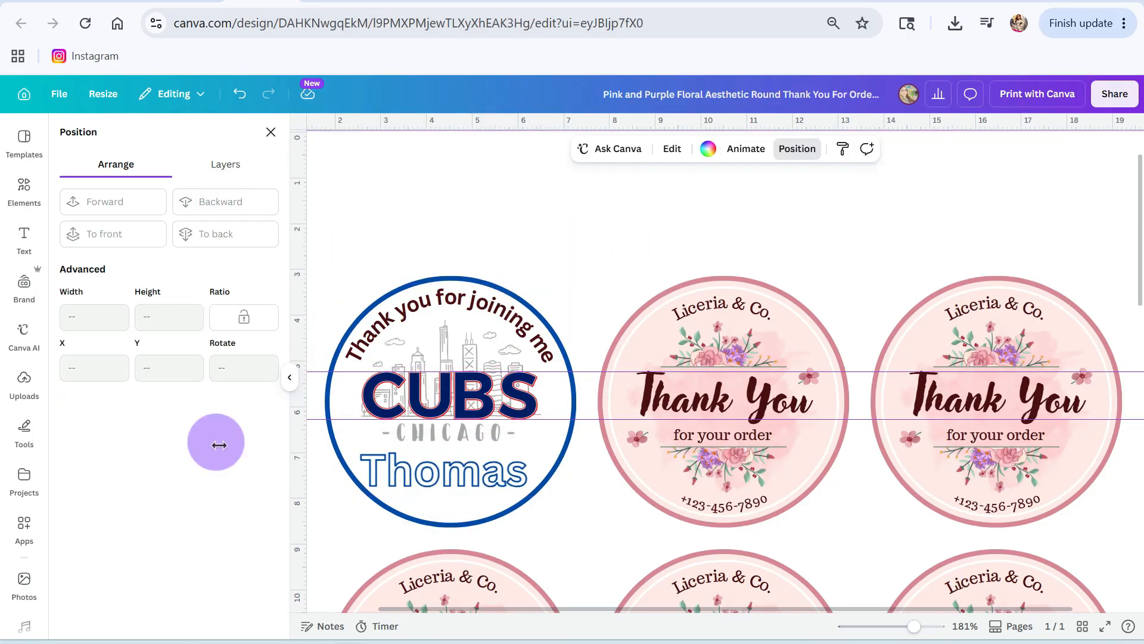
Step: Remove the two horizontal guide lines running across the first row of labels
{"action": "left_click", "coordinate": [24, 190]}
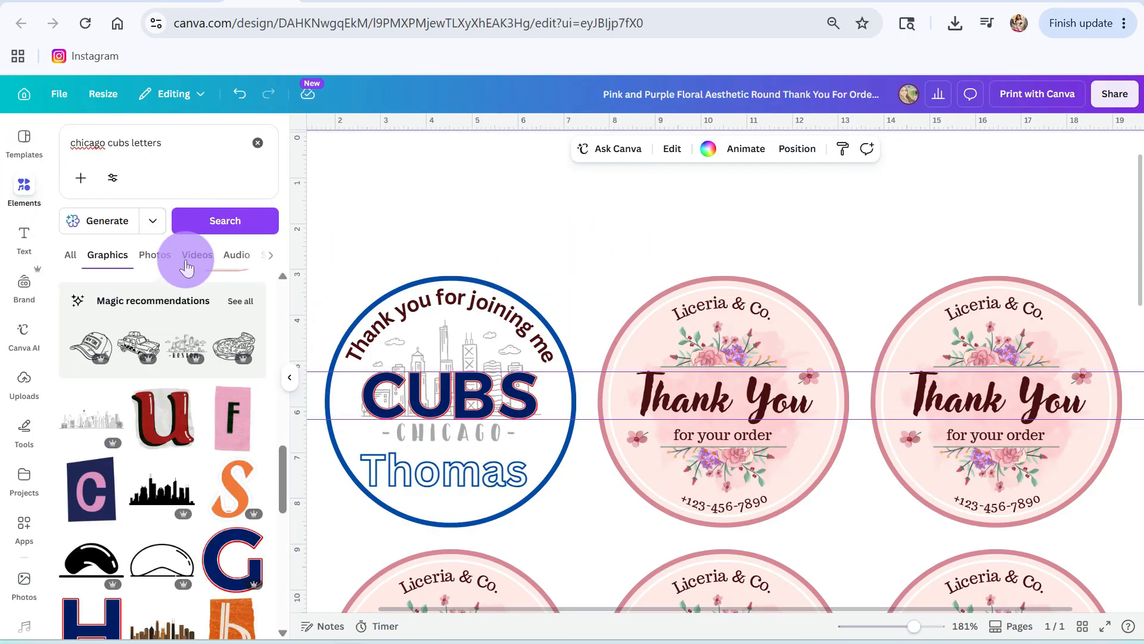
{"action": "left_click_drag", "start_coordinate": [582, 372], "coordinate": [583, 123]}
{"action": "left_click_drag", "start_coordinate": [587, 415], "coordinate": [570, 123]}
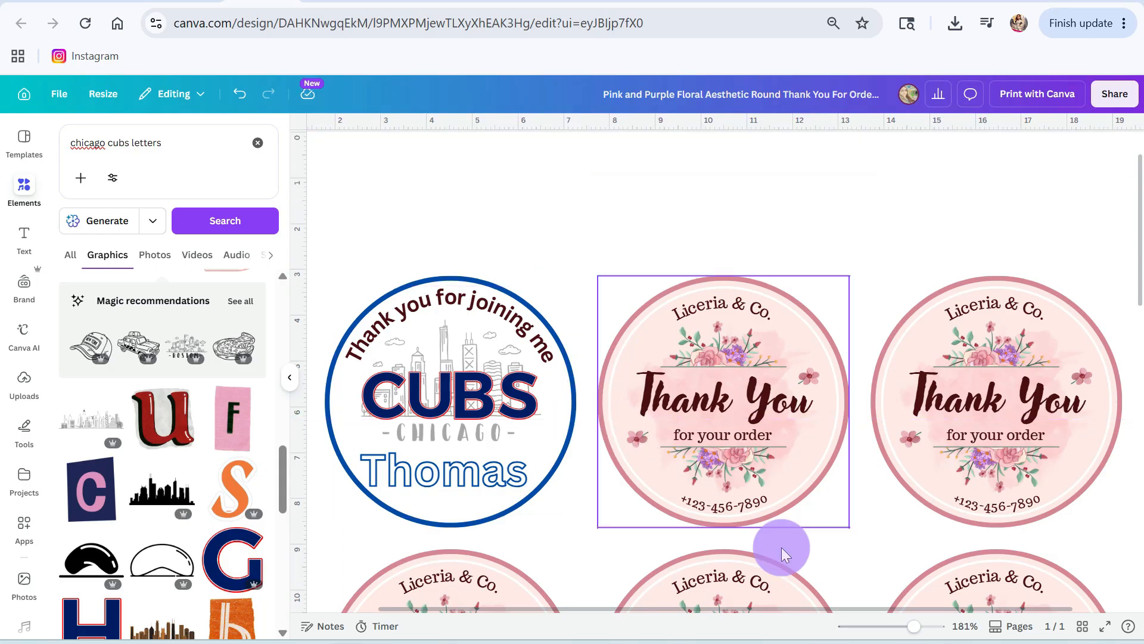
{"action": "left_click_drag", "start_coordinate": [913, 629], "coordinate": [905, 629]}
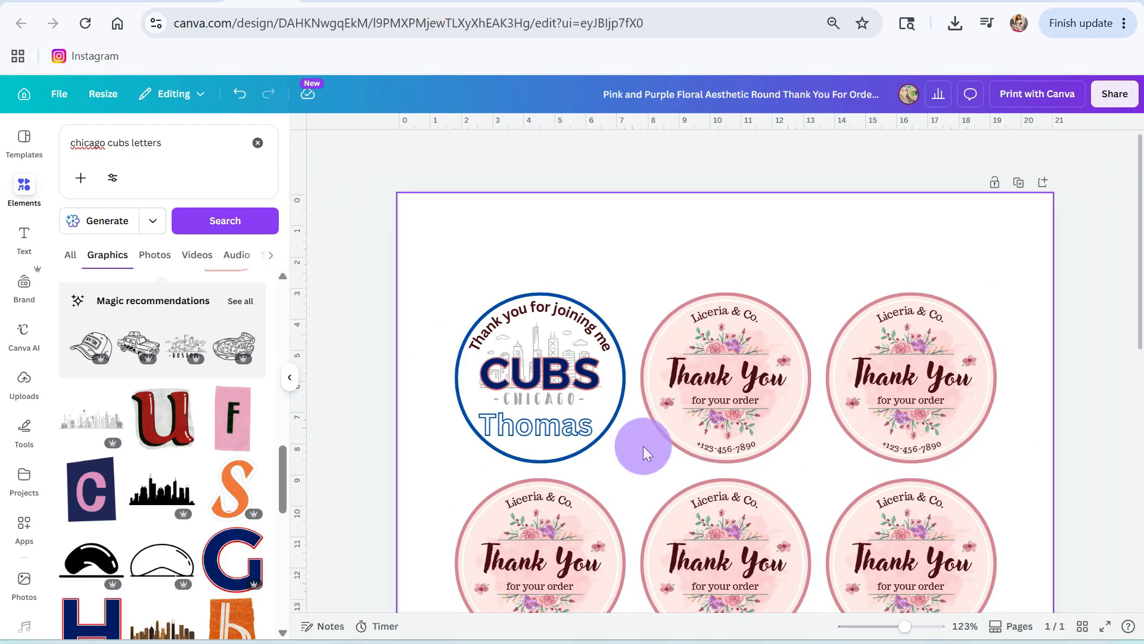
{"action": "left_click", "coordinate": [737, 352]}
{"action": "key", "text": "Delete"}
{"action": "left_click_drag", "start_coordinate": [698, 272], "coordinate": [768, 434]}
{"action": "key", "text": "Delete"}
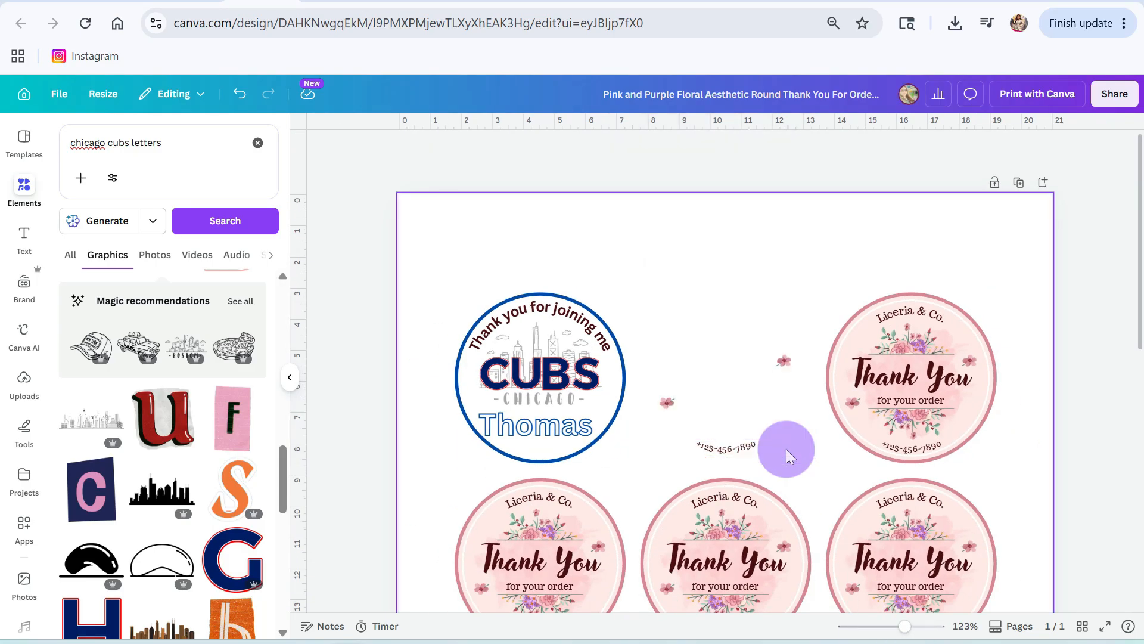
{"action": "left_click", "coordinate": [737, 448]}
{"action": "left_click", "coordinate": [788, 361]}
{"action": "left_click", "coordinate": [717, 398]}
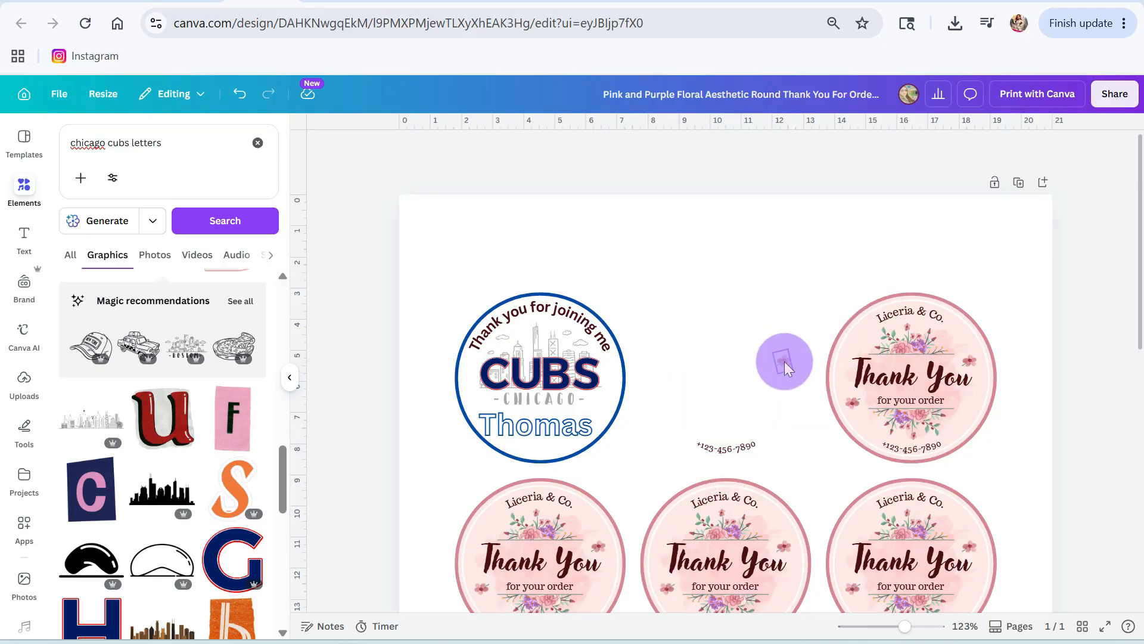
{"action": "key", "text": "ctrl+z"}
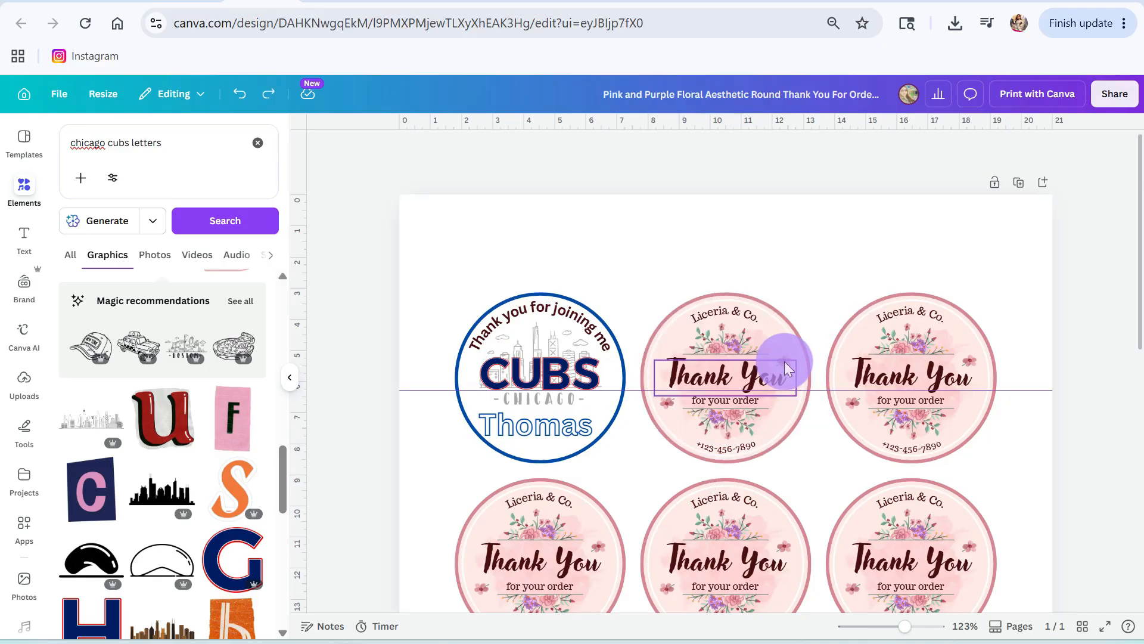
Step: Delete the floral graphics and the "for your order" text from the second label in the first row
{"action": "left_click", "coordinate": [734, 317]}
{"action": "left_click", "coordinate": [733, 343]}
{"action": "key", "text": "Delete"}
{"action": "left_click", "coordinate": [731, 423]}
{"action": "key", "text": "Delete"}
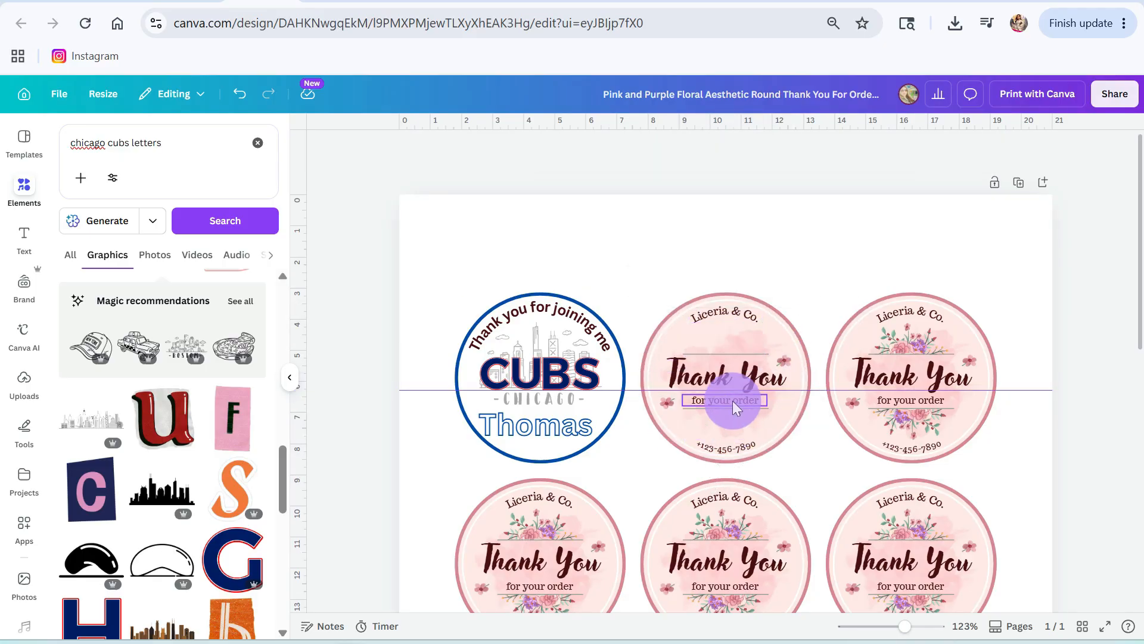
{"action": "left_click", "coordinate": [731, 401]}
{"action": "key", "text": "Delete"}
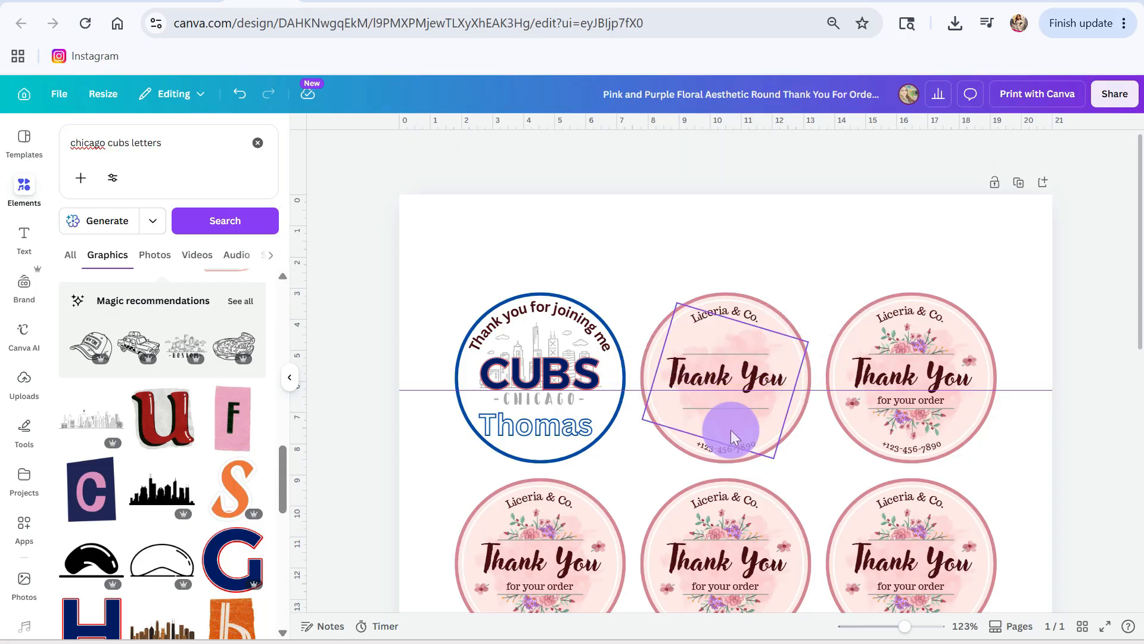
Step: Change the second label's upper curved text to "Baby Shower" and replace its large "Thank You" text with the recipient's first name
{"action": "left_click", "coordinate": [731, 447]}
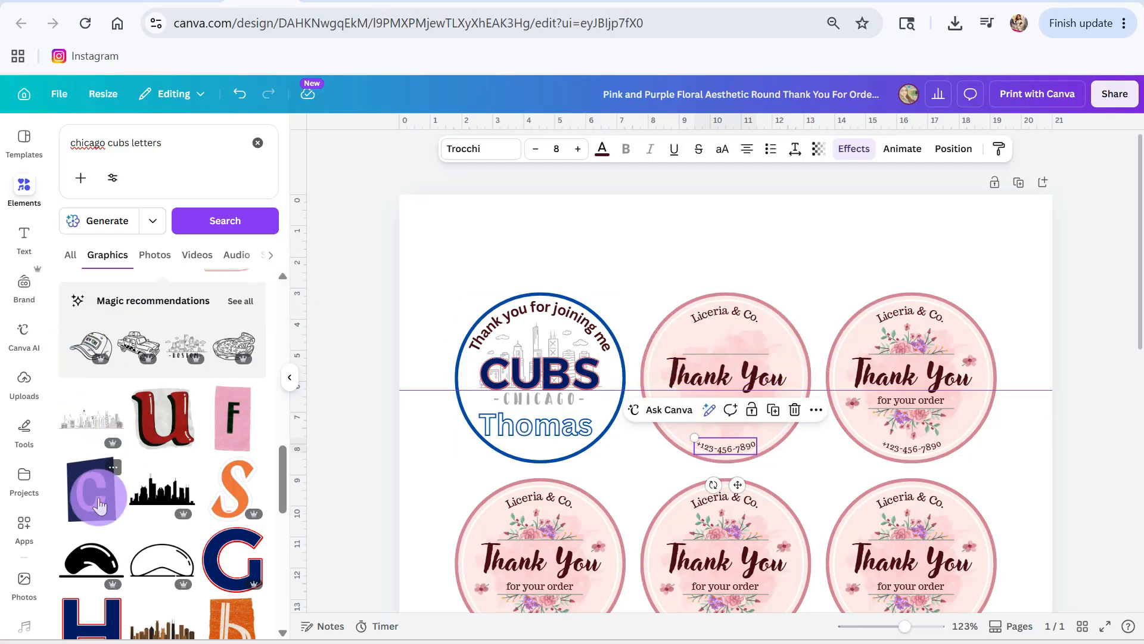
{"action": "left_click", "coordinate": [732, 316]}
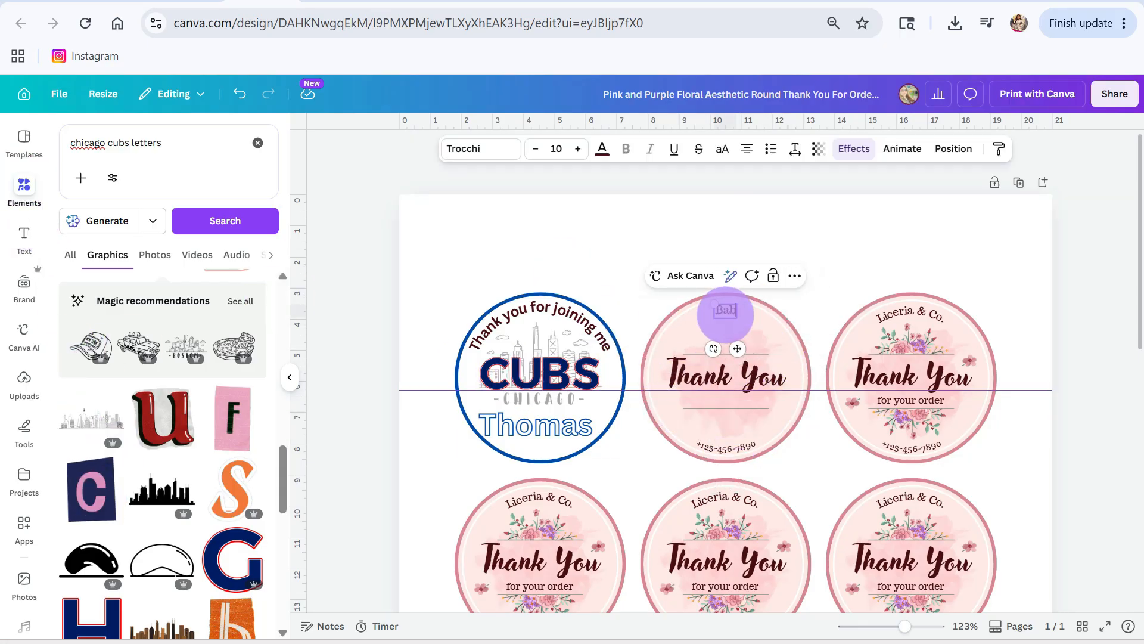
{"action": "left_click", "coordinate": [724, 365]}
{"action": "double_click", "coordinate": [722, 362]}
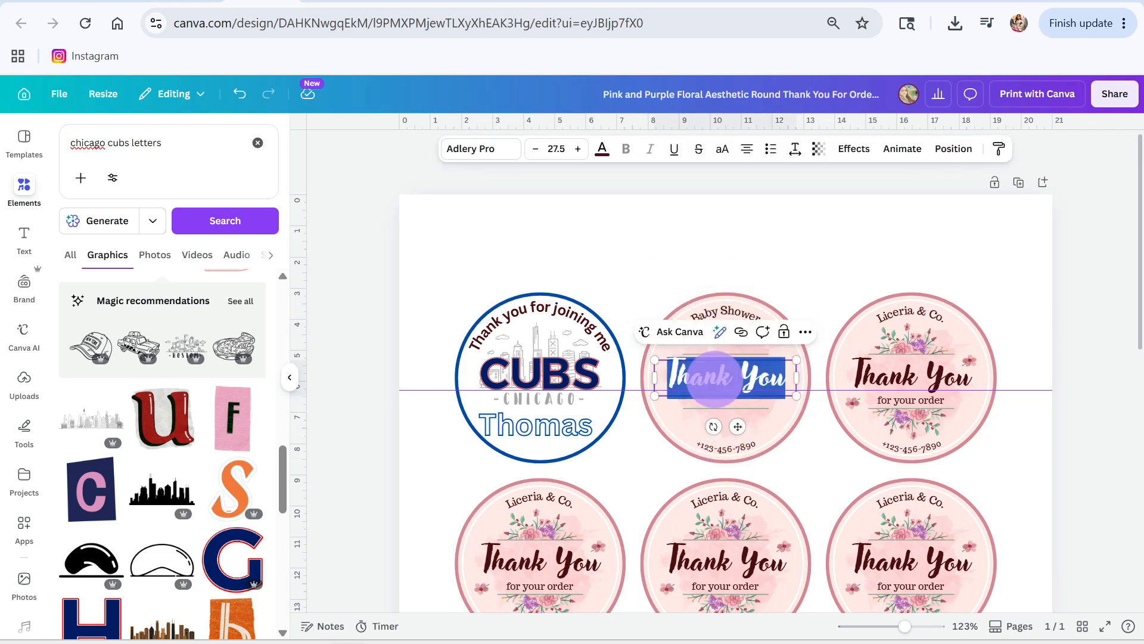
{"action": "type", "text": "Susana"}
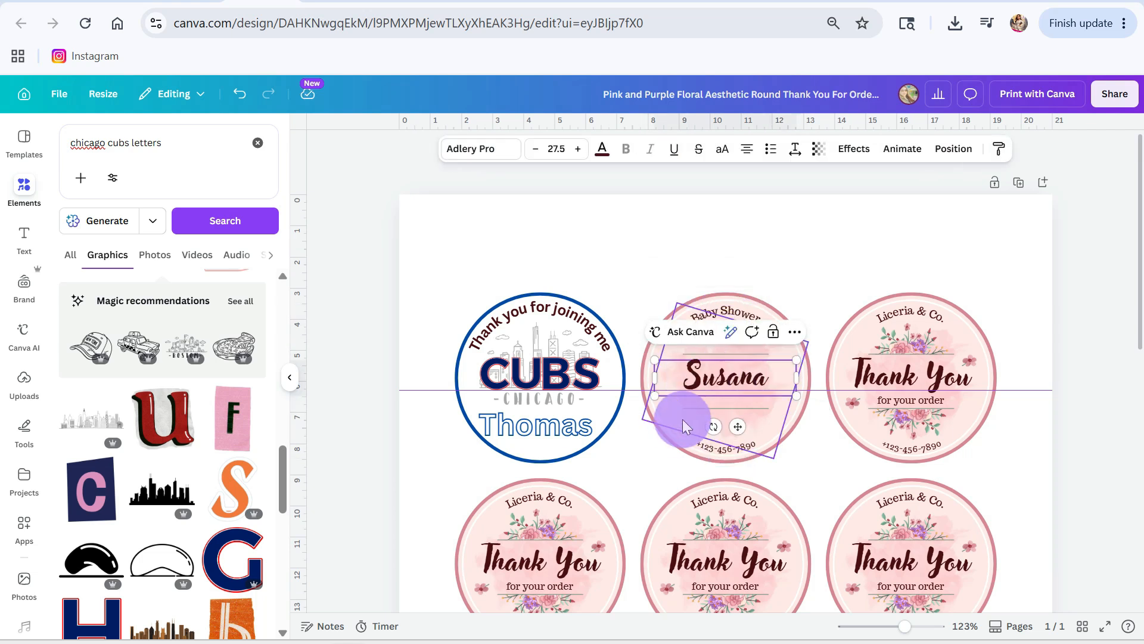
{"action": "left_click", "coordinate": [682, 420]}
Step: Replace the curved phone number in the second label with "Thank you for coming!"
{"action": "left_click", "coordinate": [750, 339]}
{"action": "left_click", "coordinate": [731, 458]}
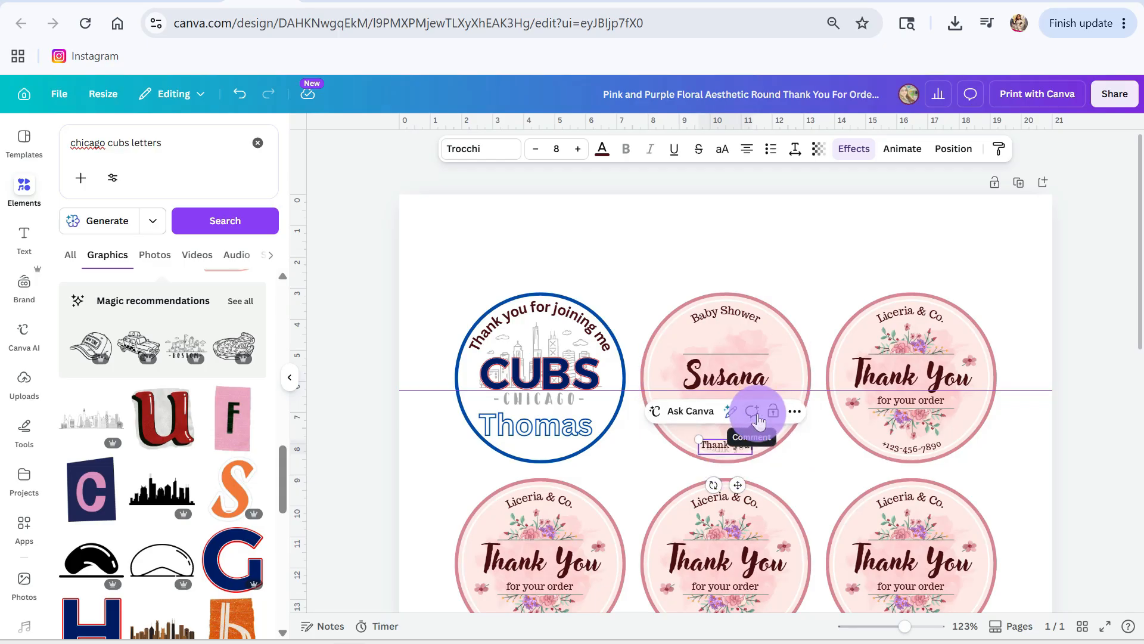
{"action": "left_click", "coordinate": [750, 331]}
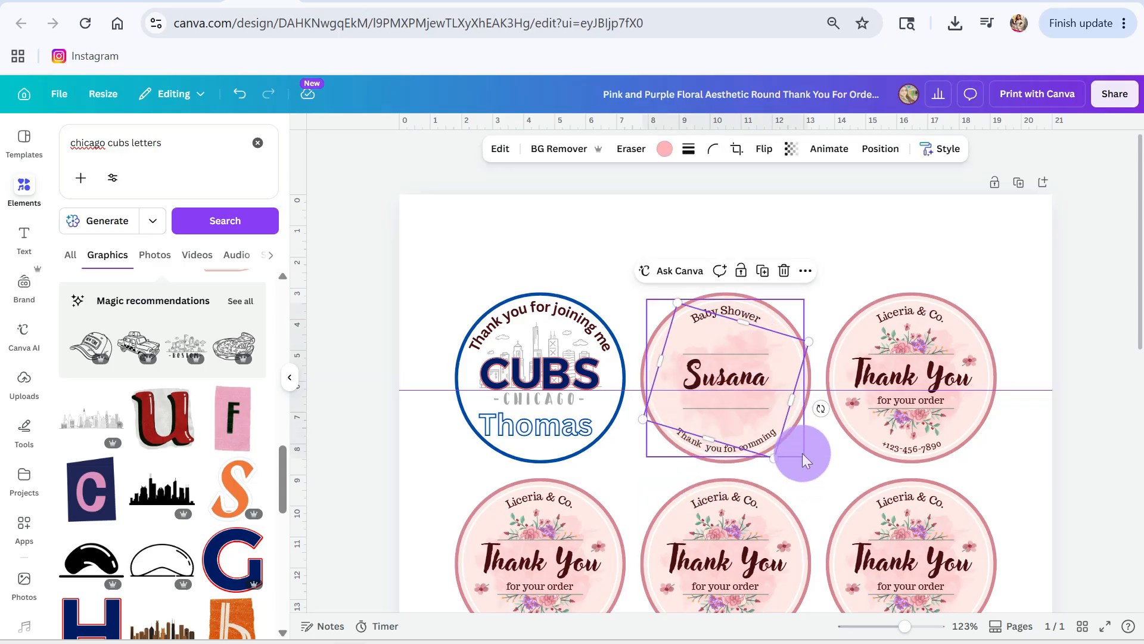
{"action": "left_click", "coordinate": [762, 445]}
{"action": "left_click", "coordinate": [760, 442]}
{"action": "left_click", "coordinate": [814, 457]}
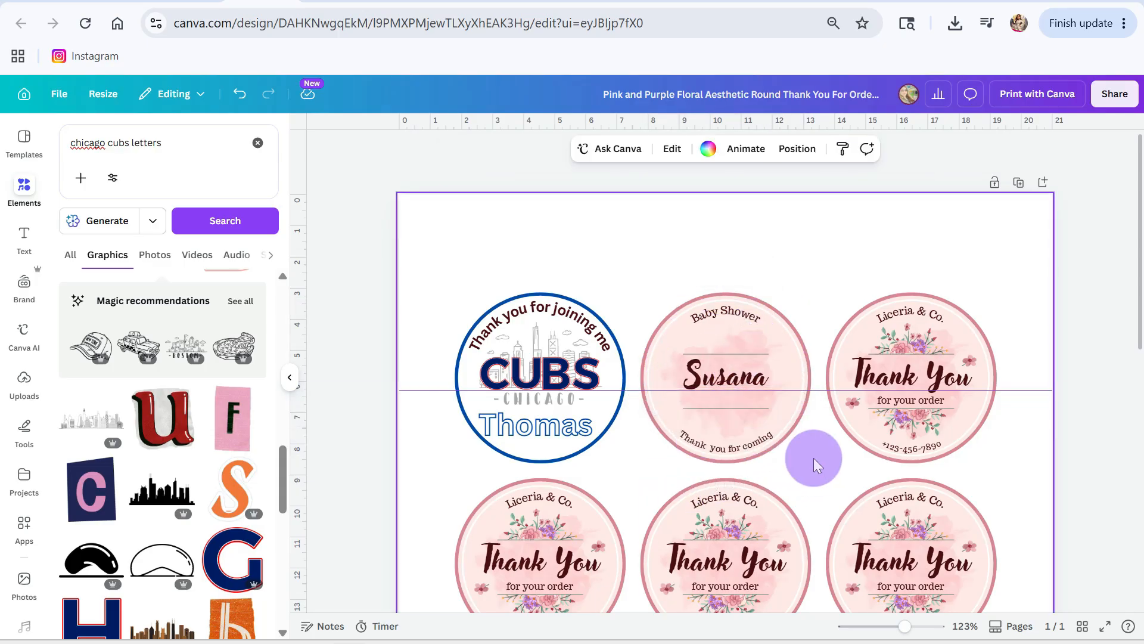
{"action": "double_click", "coordinate": [767, 425]}
{"action": "left_click", "coordinate": [107, 615]}
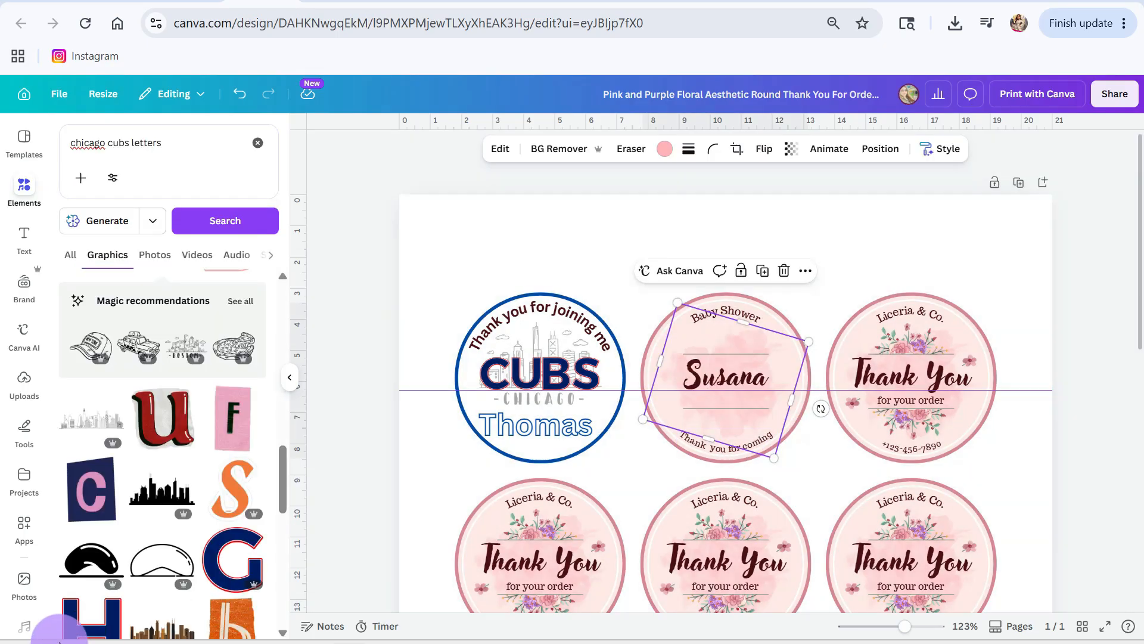
{"action": "left_click", "coordinate": [710, 448]}
{"action": "left_click", "coordinate": [765, 438]}
{"action": "left_click", "coordinate": [813, 472]}
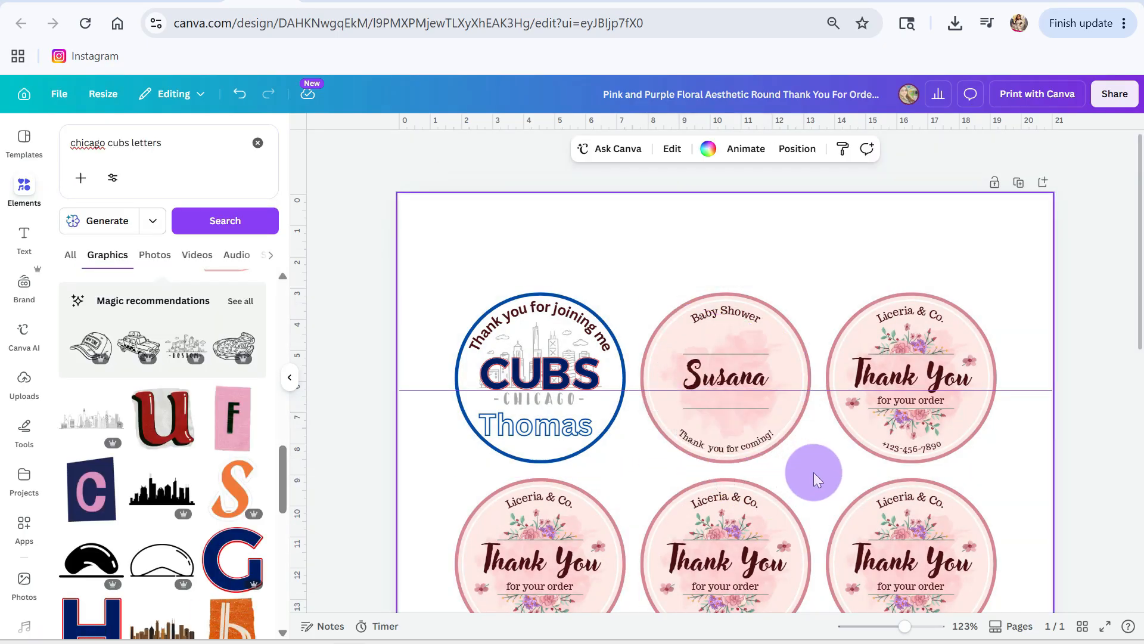
Step: Delete the two horizontal lines from the second label and move the name down to just above the lower curved text
{"action": "left_click", "coordinate": [730, 409]}
{"action": "key", "text": "Delete"}
{"action": "left_click", "coordinate": [732, 355]}
{"action": "key", "text": "Delete"}
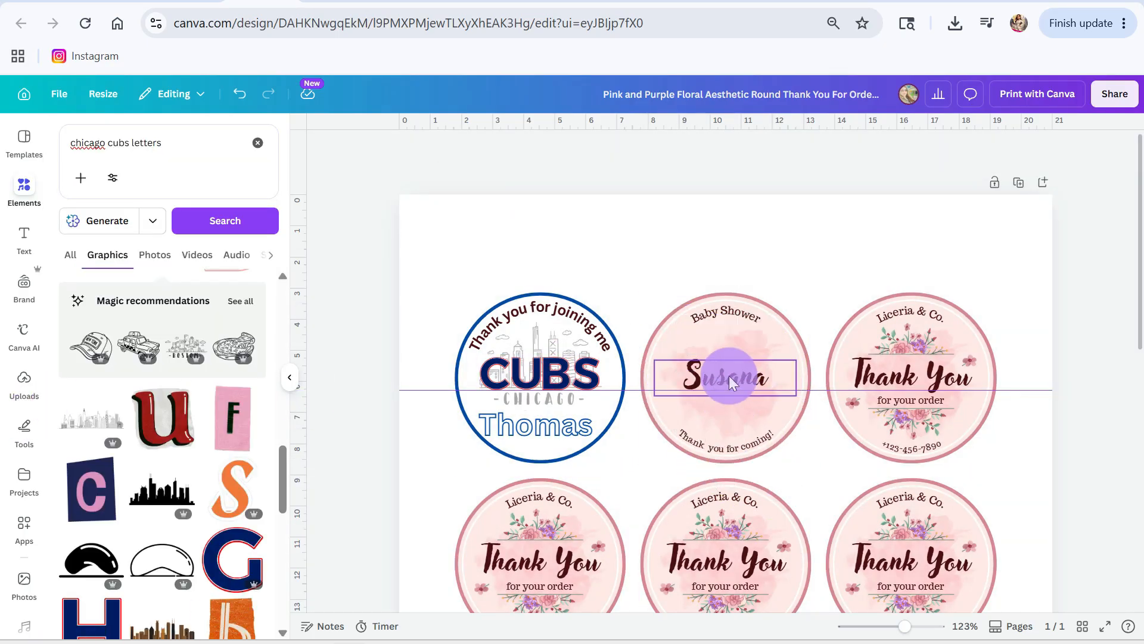
{"action": "left_click_drag", "start_coordinate": [728, 376], "coordinate": [728, 412]}
Step: Delete the pink watercolour blotch from the centre of the second label
{"action": "left_click", "coordinate": [749, 338]}
{"action": "key", "text": "Delete"}
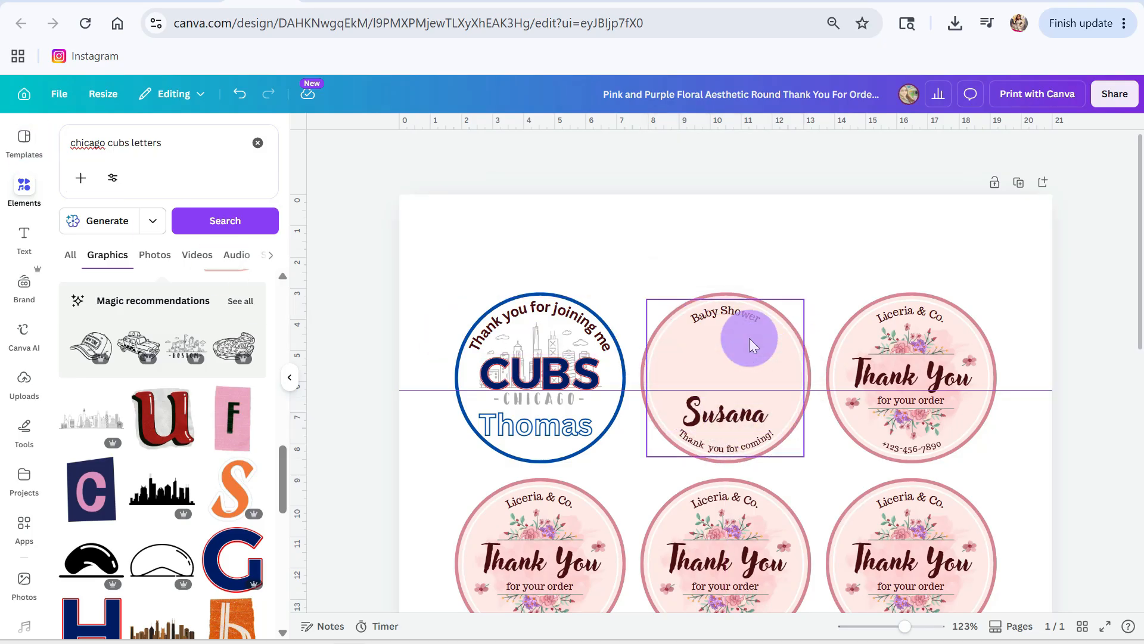
{"action": "left_click", "coordinate": [749, 338]}
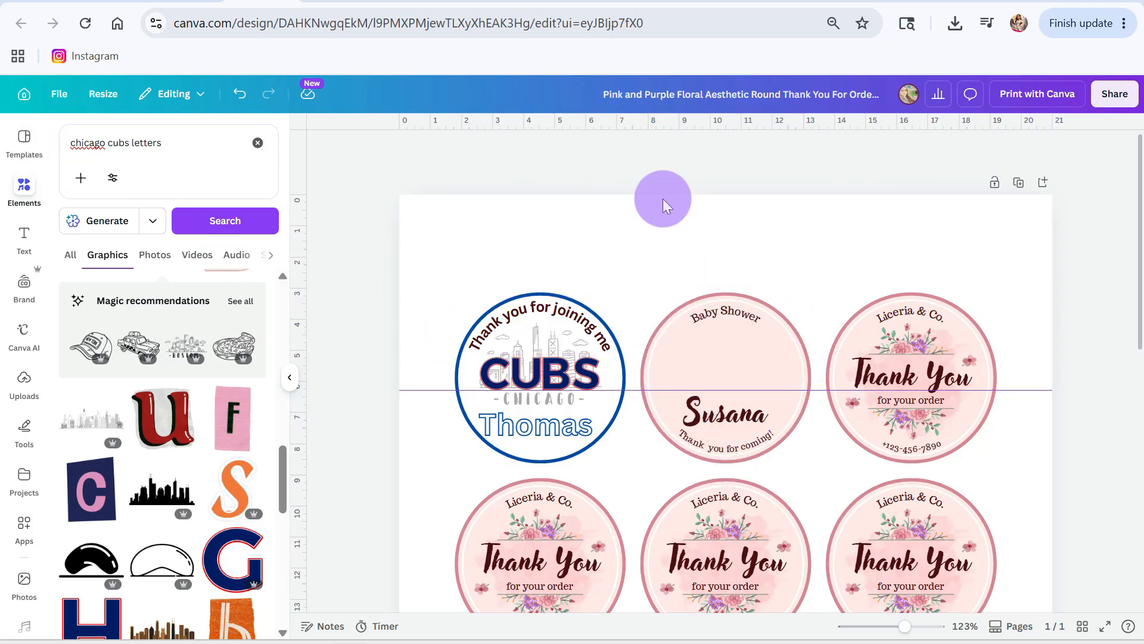
Step: Recolour the second label's pink filled background circle to a custom pale lilac, leaving its pink border as it is
{"action": "left_click", "coordinate": [700, 353]}
{"action": "left_click", "coordinate": [880, 149]}
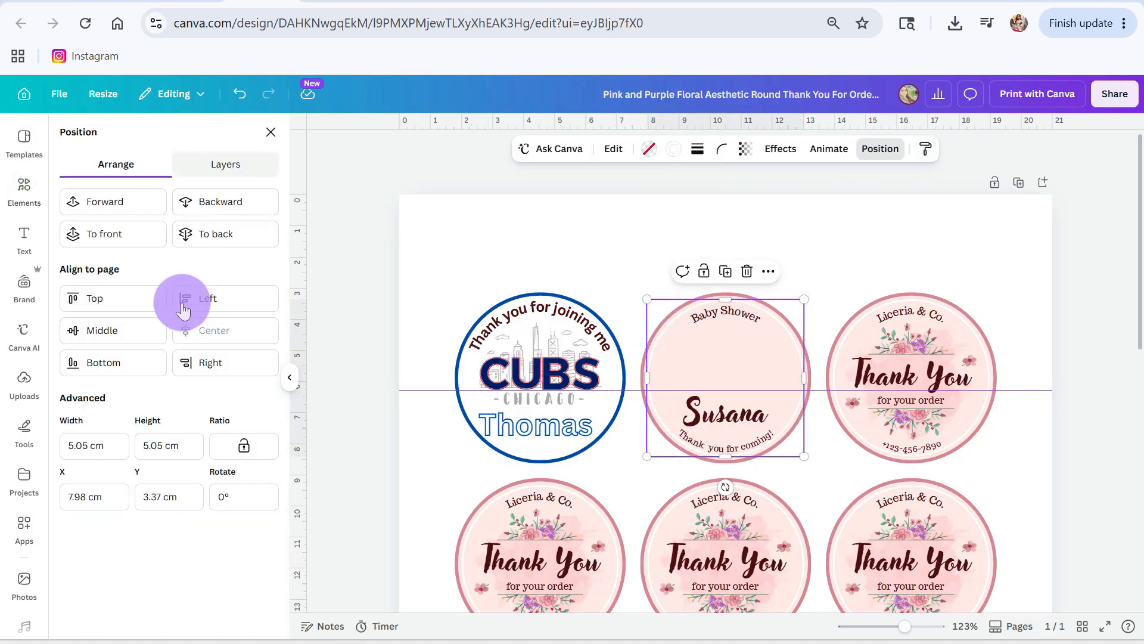
{"action": "left_click", "coordinate": [230, 167]}
{"action": "left_click", "coordinate": [164, 525]}
{"action": "scroll", "coordinate": [169, 514], "scroll_direction": "up", "scroll_amount": 20}
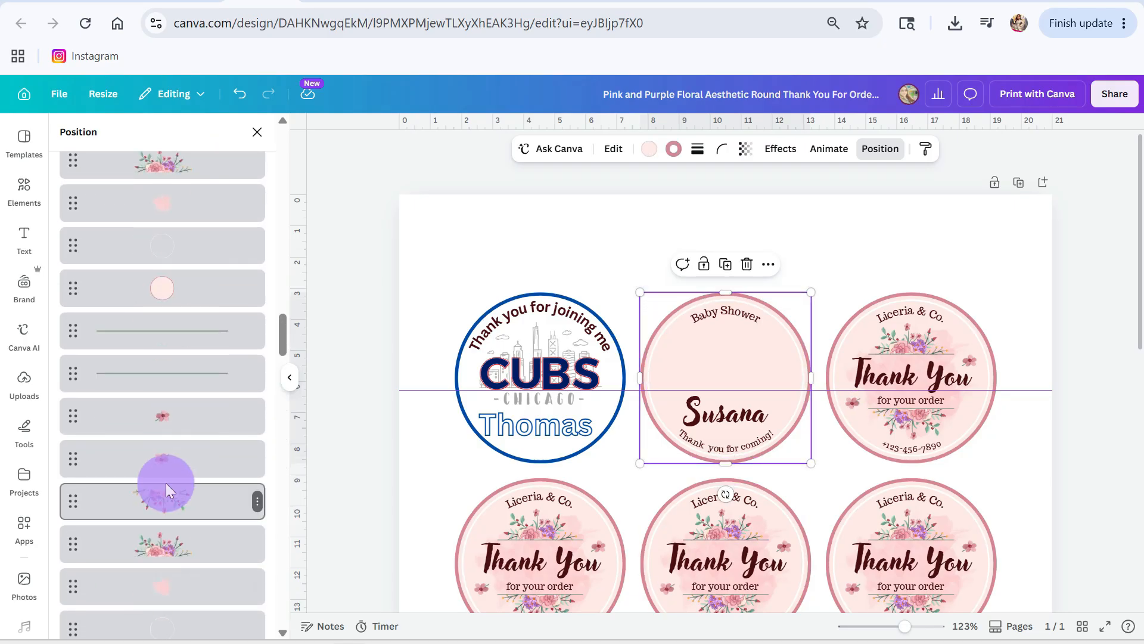
{"action": "left_click", "coordinate": [703, 357]}
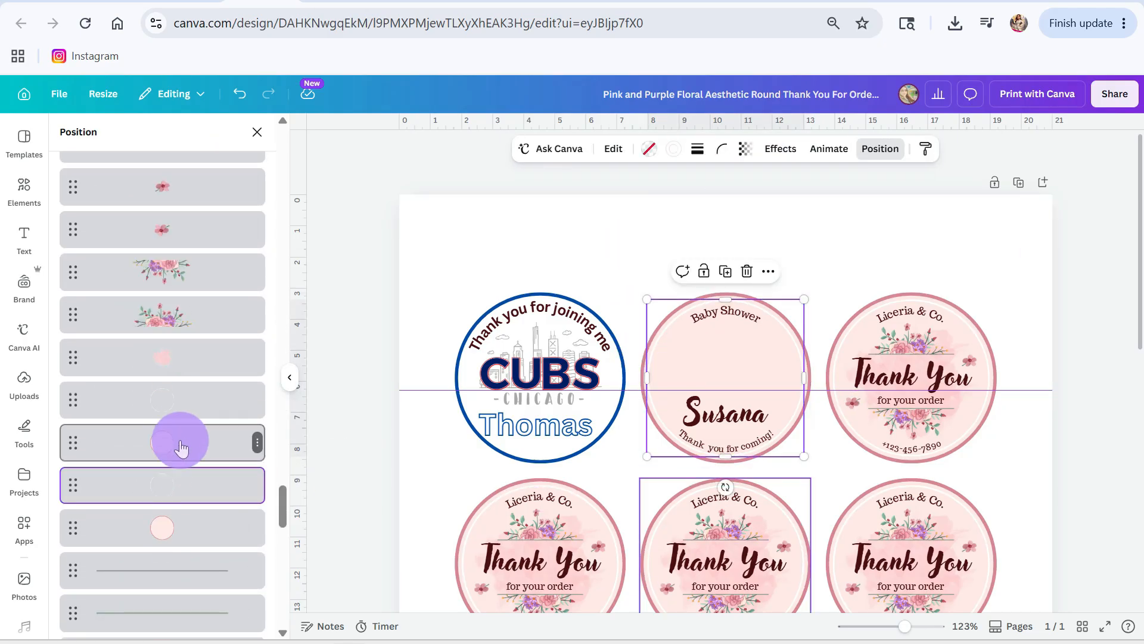
{"action": "left_click", "coordinate": [189, 536]}
{"action": "left_click", "coordinate": [649, 150]}
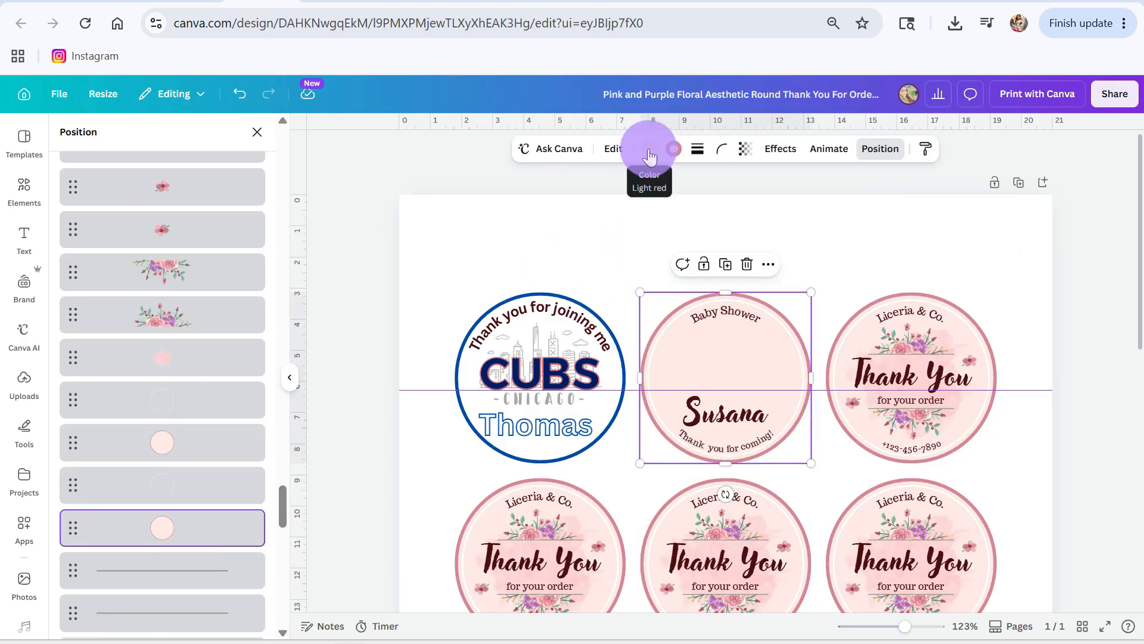
{"action": "scroll", "coordinate": [190, 525], "scroll_direction": "down", "scroll_amount": 3}
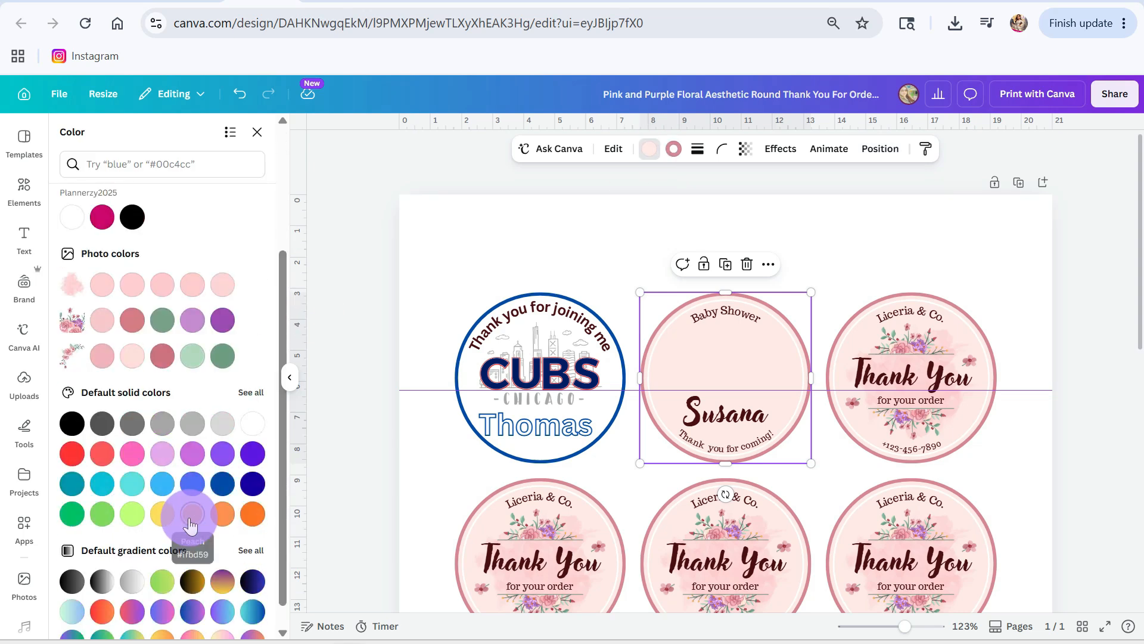
{"action": "scroll", "coordinate": [127, 429], "scroll_direction": "up", "scroll_amount": 3}
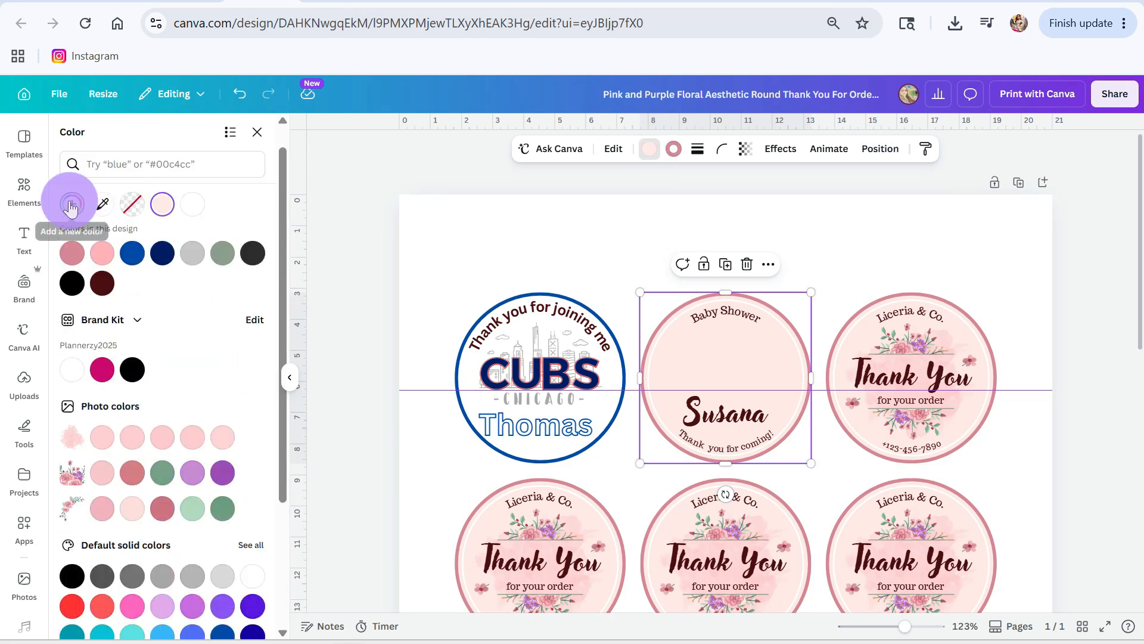
{"action": "left_click", "coordinate": [70, 205]}
{"action": "left_click", "coordinate": [230, 352]}
{"action": "left_click_drag", "start_coordinate": [71, 265], "coordinate": [114, 270]}
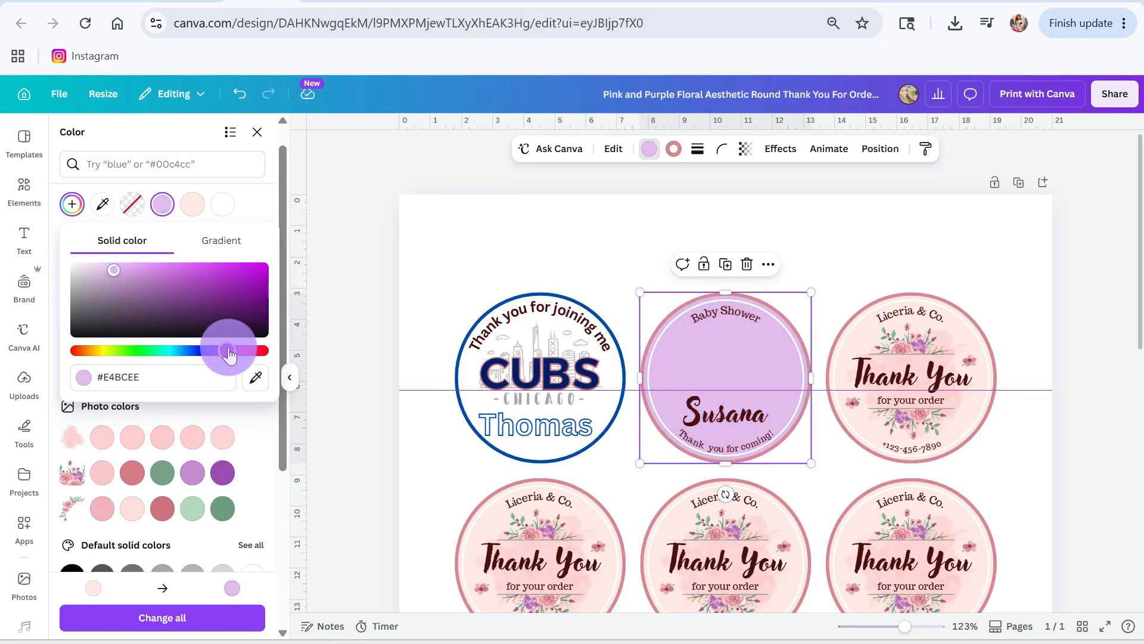
{"action": "mouse_move", "coordinate": [238, 356]}
{"action": "left_mouse_down"}
{"action": "mouse_move", "coordinate": [215, 351]}
{"action": "mouse_move", "coordinate": [235, 354]}
{"action": "left_mouse_up"}
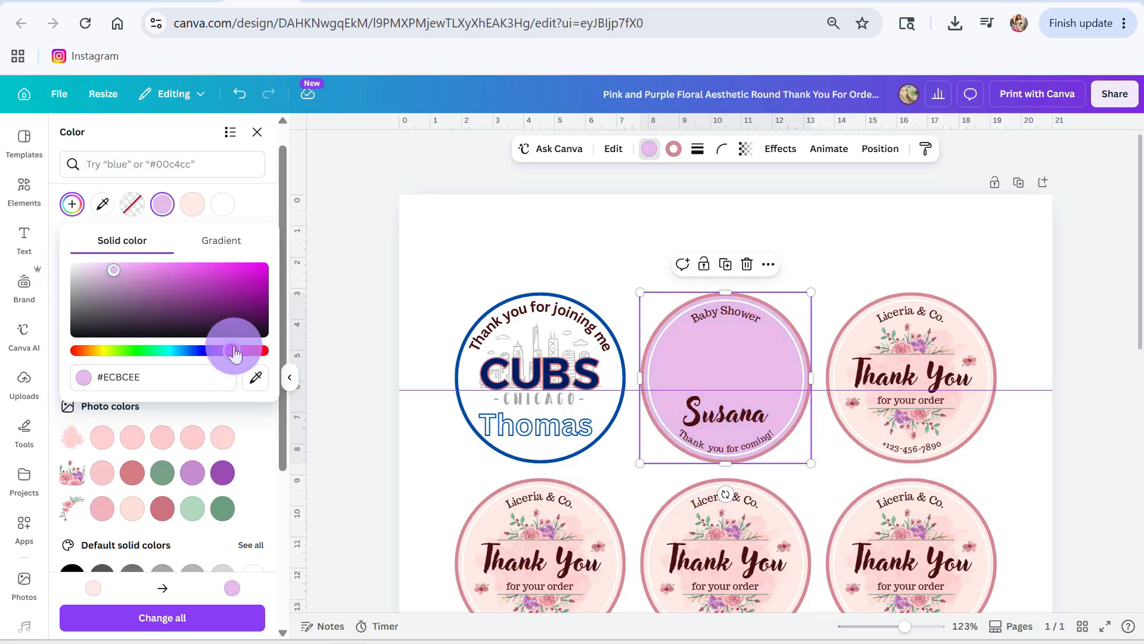
{"action": "left_click_drag", "start_coordinate": [114, 269], "coordinate": [84, 269]}
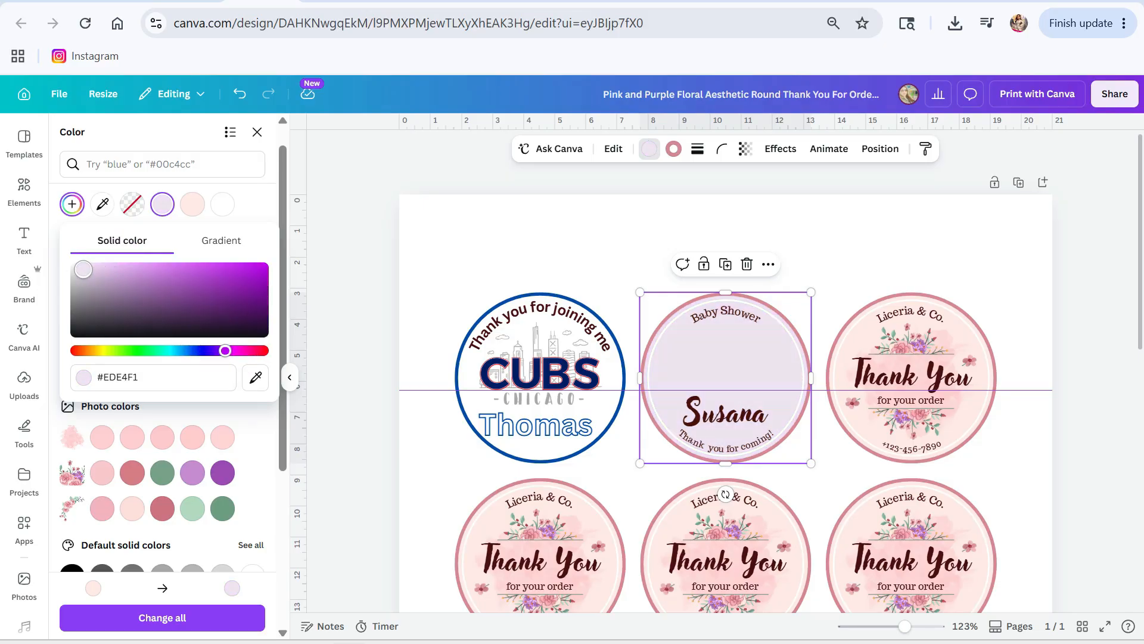
{"action": "left_click", "coordinate": [448, 227]}
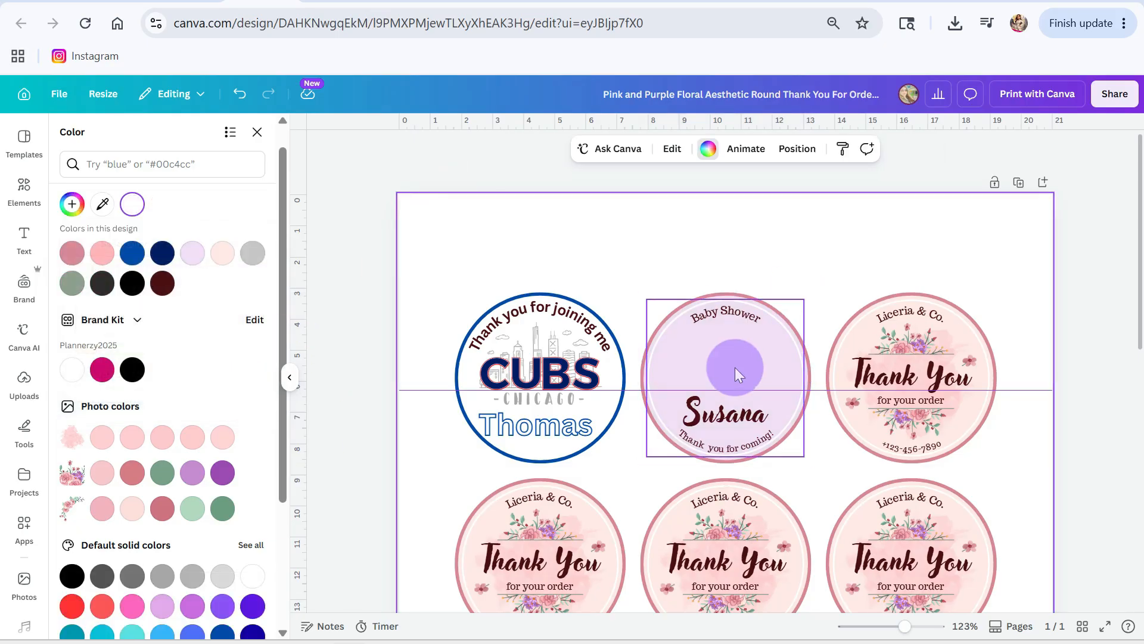
Step: Replace the previous element search with "baby bird" and browse all matching graphics
{"action": "left_click", "coordinate": [736, 368]}
{"action": "left_click", "coordinate": [19, 183]}
{"action": "left_click", "coordinate": [178, 155]}
{"action": "left_click", "coordinate": [257, 143]}
{"action": "left_click", "coordinate": [115, 144]}
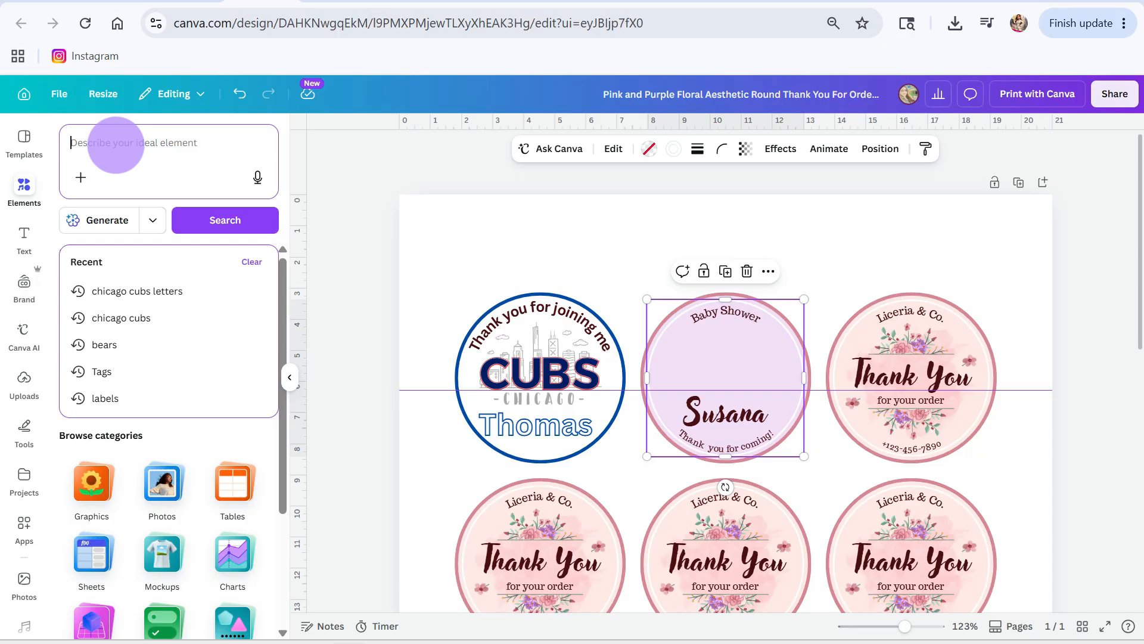
{"action": "type", "text": "baby"}
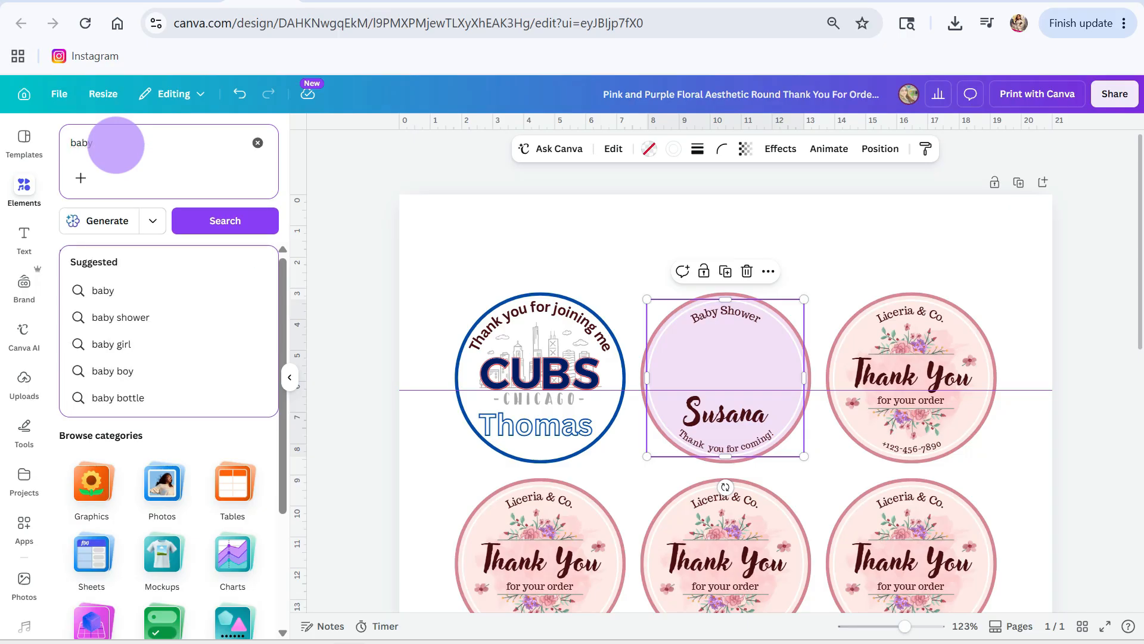
{"action": "type", "text": " bird"}
{"action": "key", "text": "Return"}
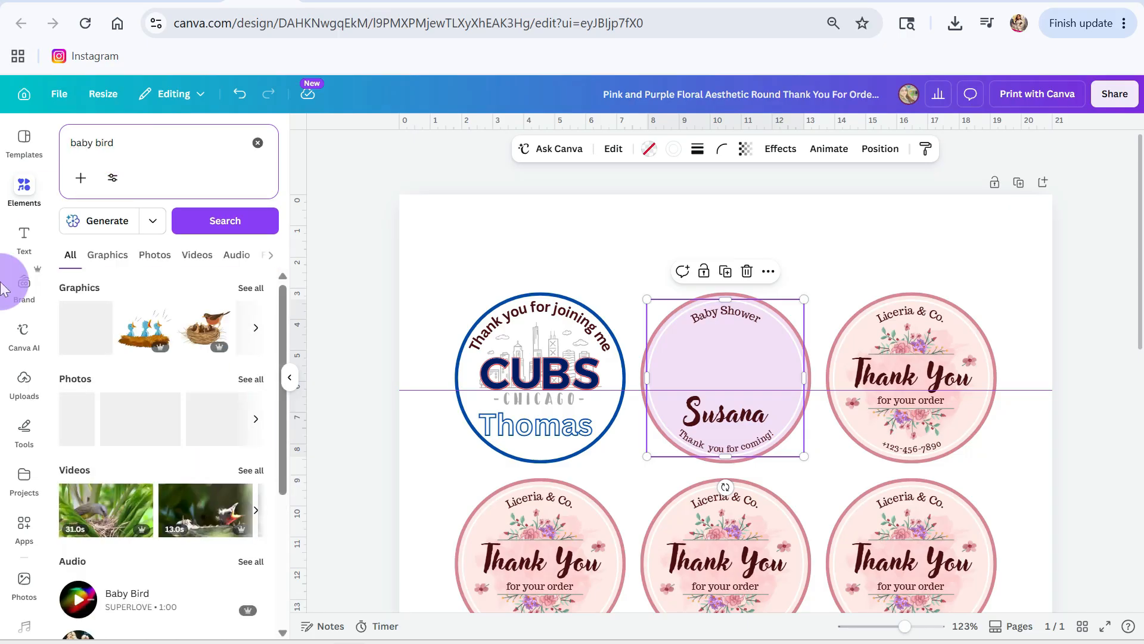
{"action": "left_click", "coordinate": [249, 287]}
{"action": "scroll", "coordinate": [131, 520], "scroll_direction": "down", "scroll_amount": 3}
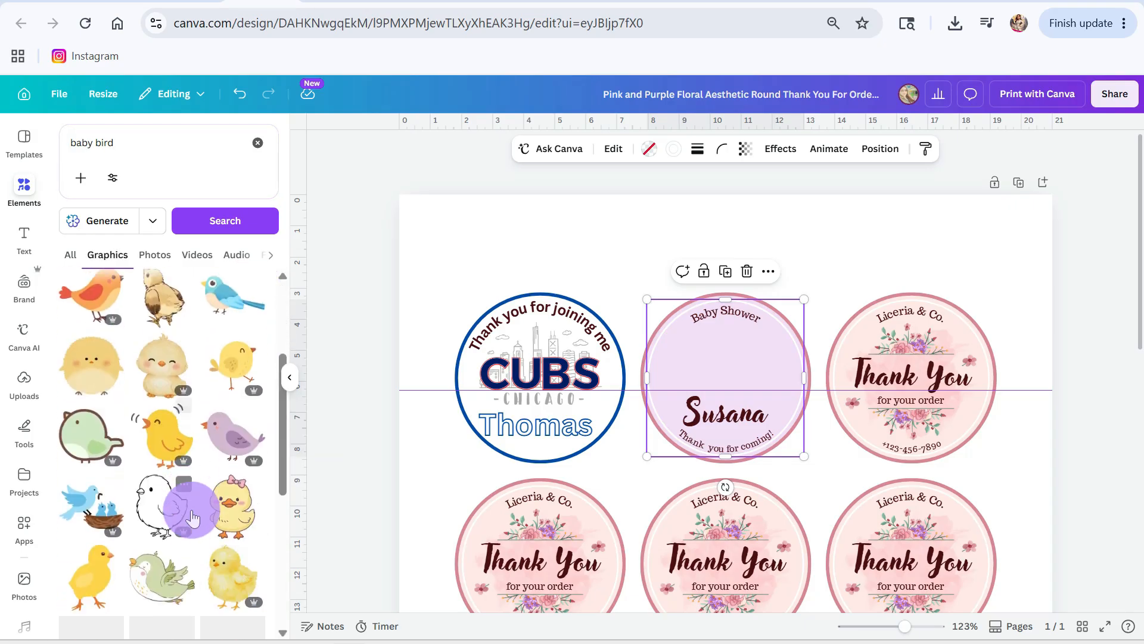
Step: Refine the graphics search to "baby bird with balloons"
{"action": "left_click", "coordinate": [132, 143]}
{"action": "type", "text": "with balloons"}
{"action": "key", "text": "Return"}
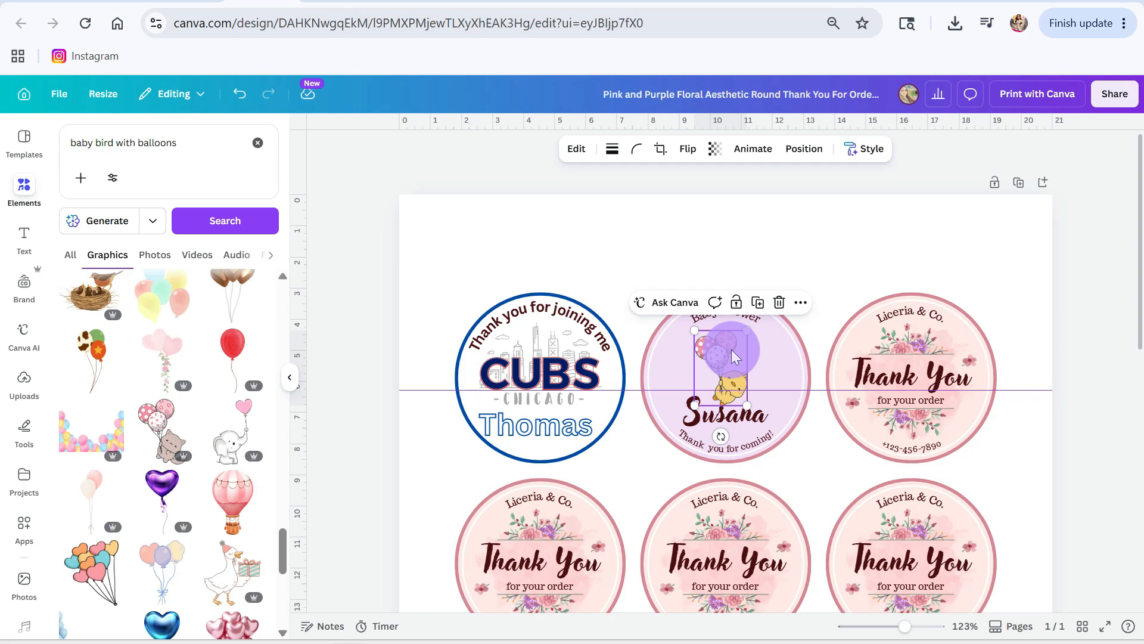
Step: Try an animal graphic with pink dotted balloons in the second label and delete it
{"action": "left_click", "coordinate": [359, 398]}
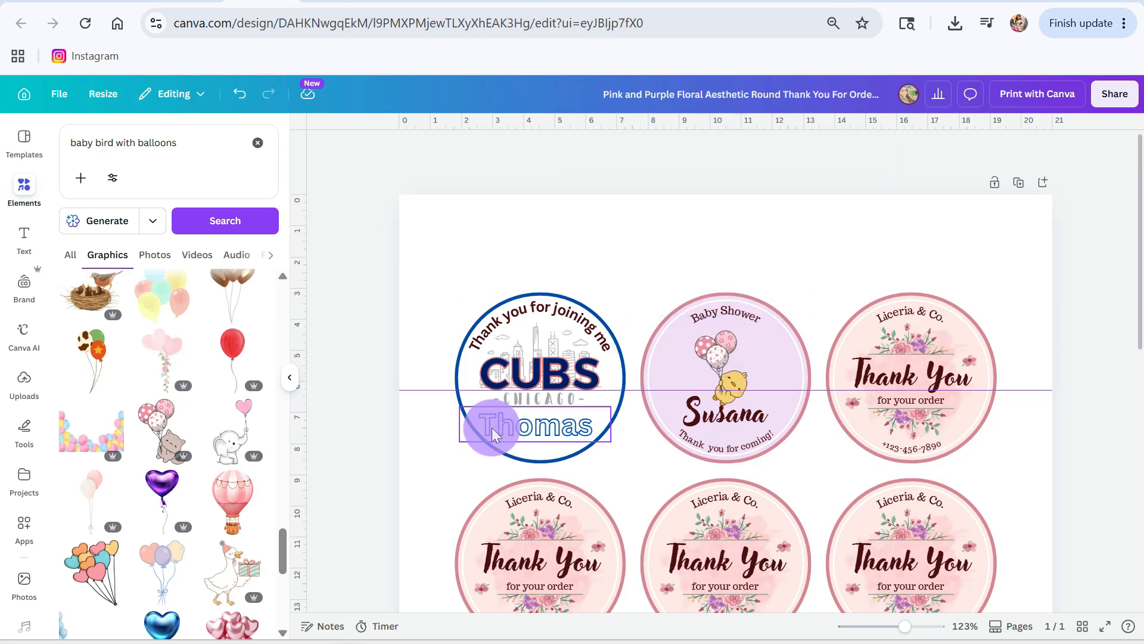
{"action": "left_click", "coordinate": [721, 365]}
{"action": "key", "text": "Delete"}
Step: Add the baby elephant holding a pink heart balloon, shrink it and place it just above the name in the second label
{"action": "left_click", "coordinate": [231, 436]}
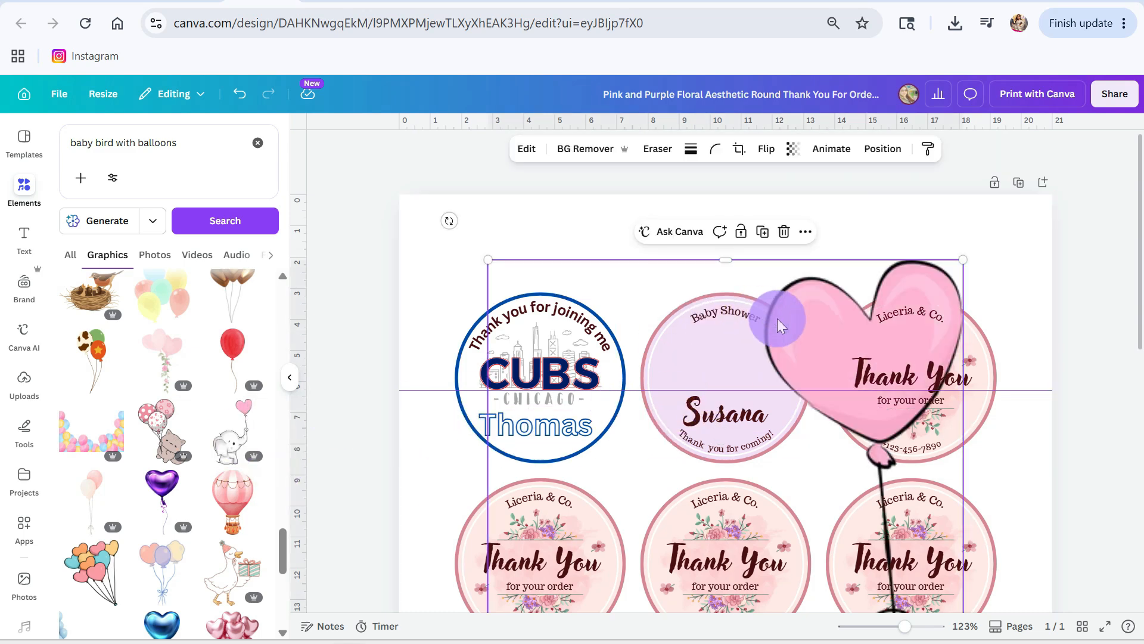
{"action": "left_click_drag", "start_coordinate": [940, 294], "coordinate": [931, 218]}
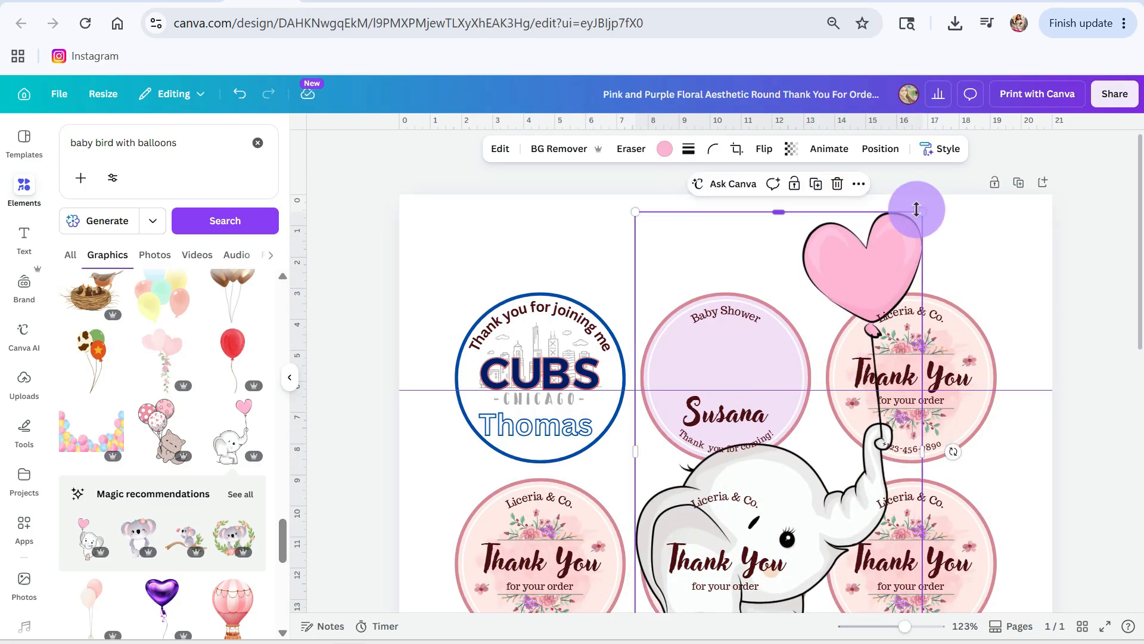
{"action": "left_click_drag", "start_coordinate": [886, 274], "coordinate": [743, 339]}
{"action": "left_click_drag", "start_coordinate": [719, 390], "coordinate": [728, 370]}
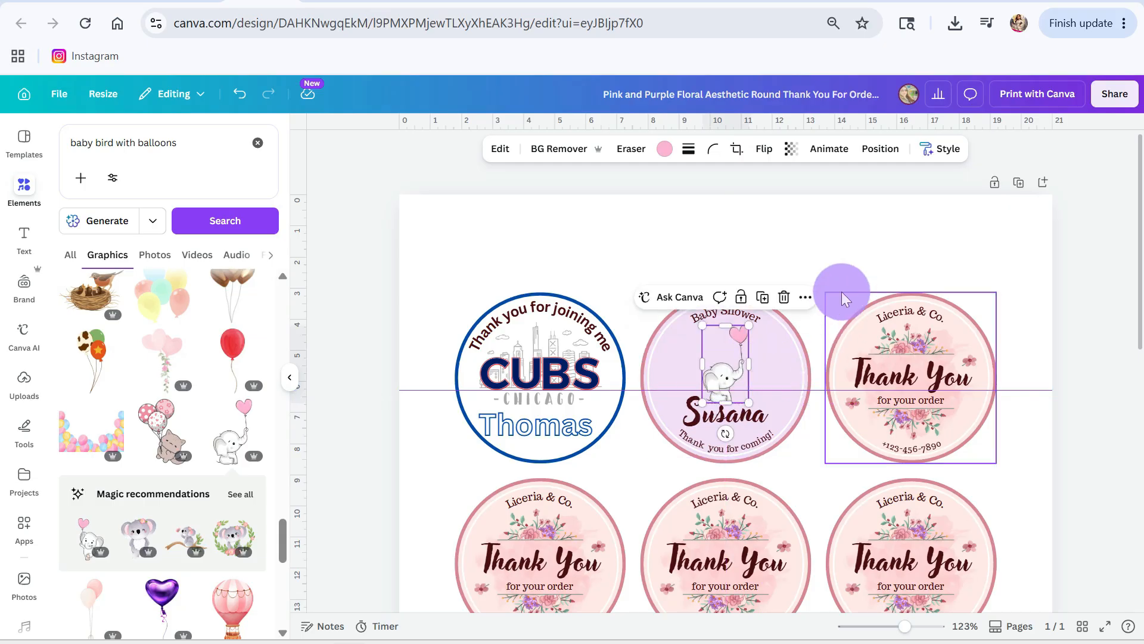
{"action": "left_click", "coordinate": [841, 249]}
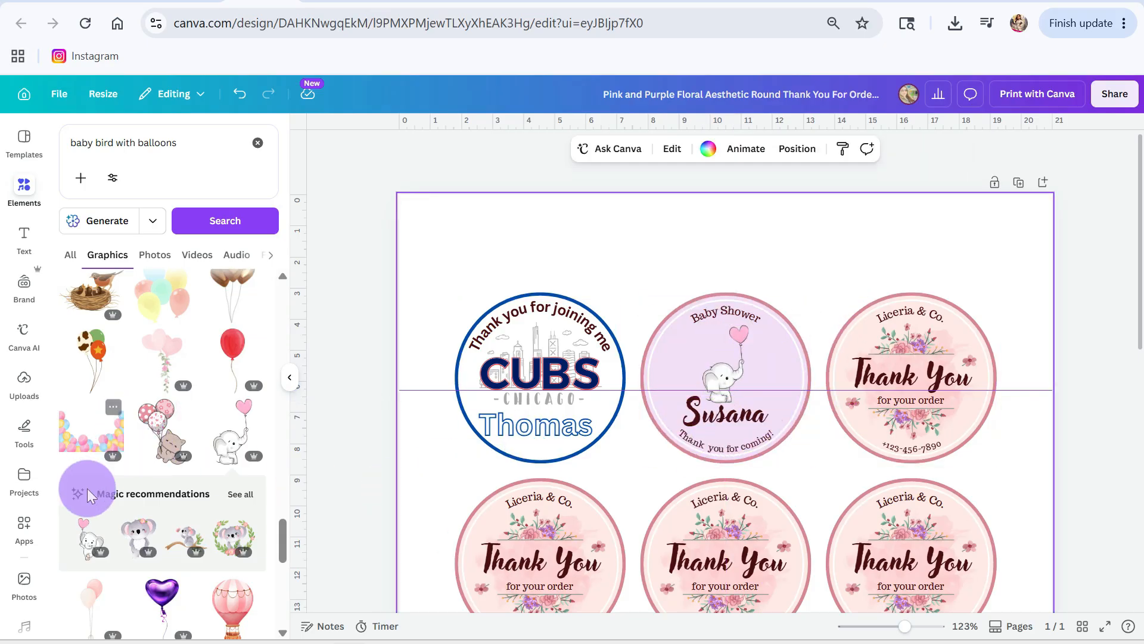
Step: Look through the "baby bird with balloons" graphics for another decoration for the second label
{"action": "scroll", "coordinate": [171, 547], "scroll_direction": "down", "scroll_amount": 5}
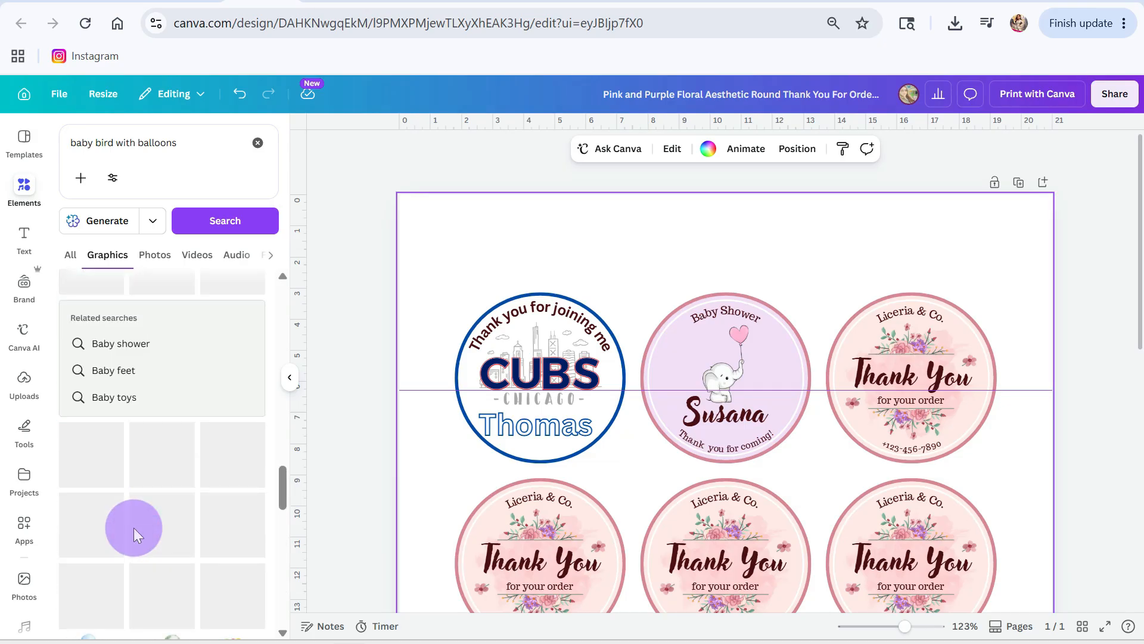
{"action": "scroll", "coordinate": [132, 512], "scroll_direction": "up", "scroll_amount": 6}
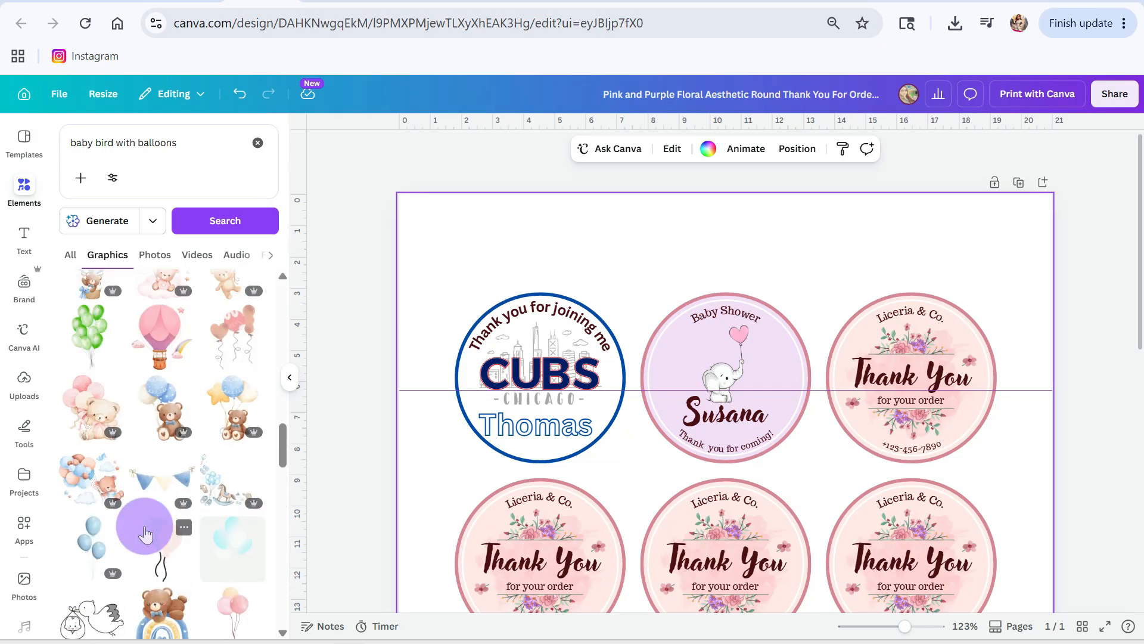
{"action": "scroll", "coordinate": [145, 532], "scroll_direction": "up", "scroll_amount": 3}
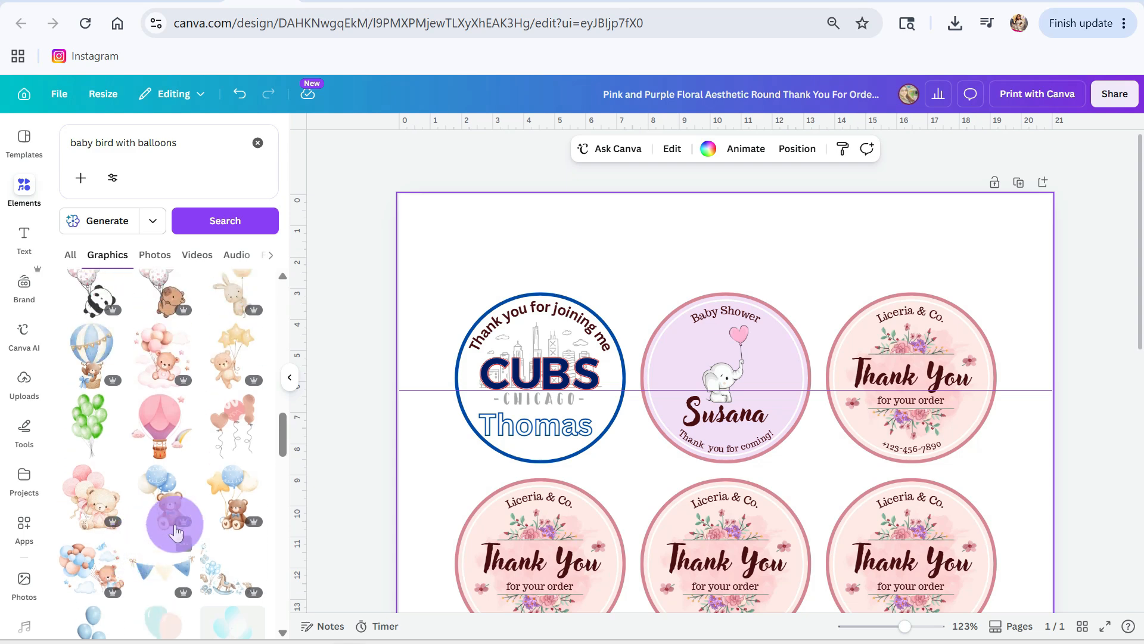
{"action": "scroll", "coordinate": [210, 529], "scroll_direction": "up", "scroll_amount": 1}
{"action": "scroll", "coordinate": [239, 516], "scroll_direction": "up", "scroll_amount": 8}
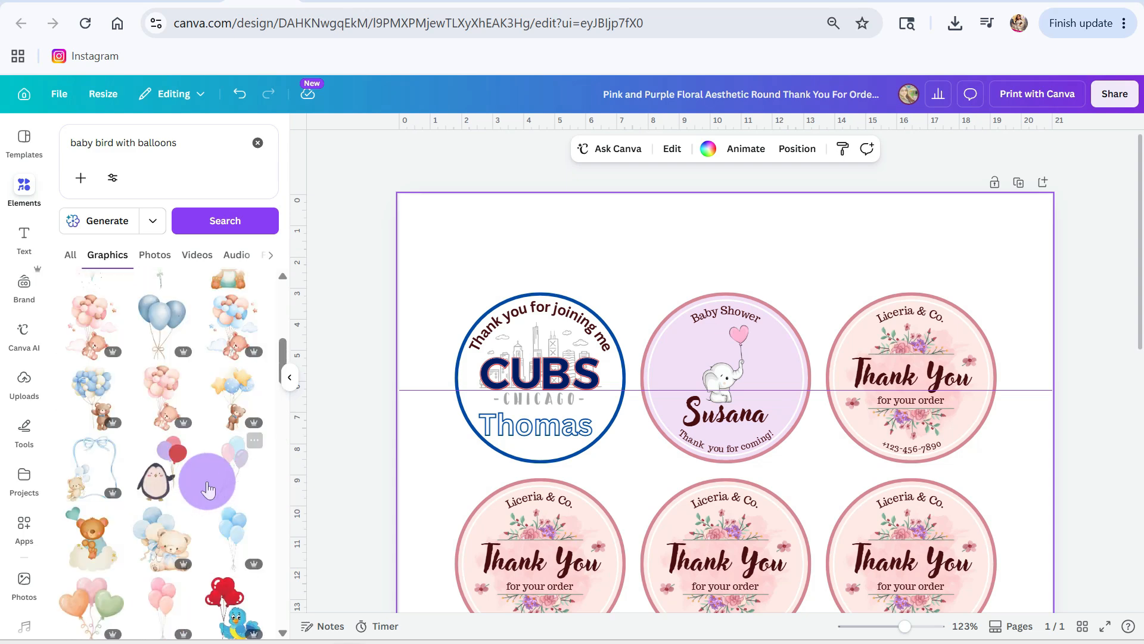
{"action": "scroll", "coordinate": [183, 501], "scroll_direction": "up", "scroll_amount": 3}
{"action": "scroll", "coordinate": [185, 506], "scroll_direction": "up", "scroll_amount": 3}
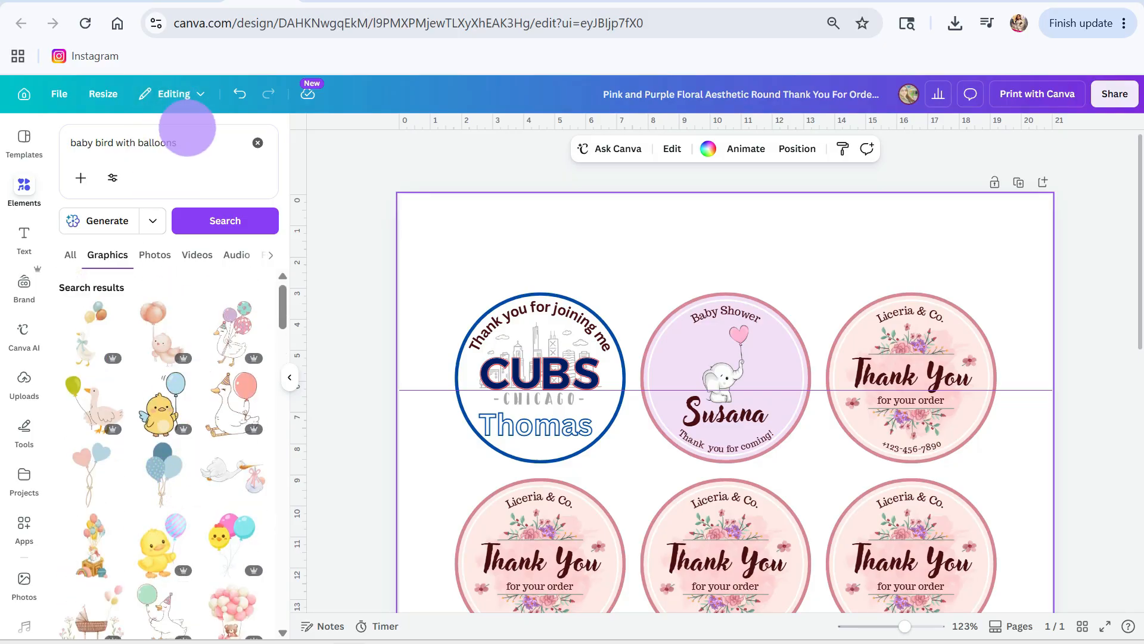
Step: Search the graphics for "pastel banner"
{"action": "left_click", "coordinate": [191, 142]}
{"action": "type", "text": "pase"}
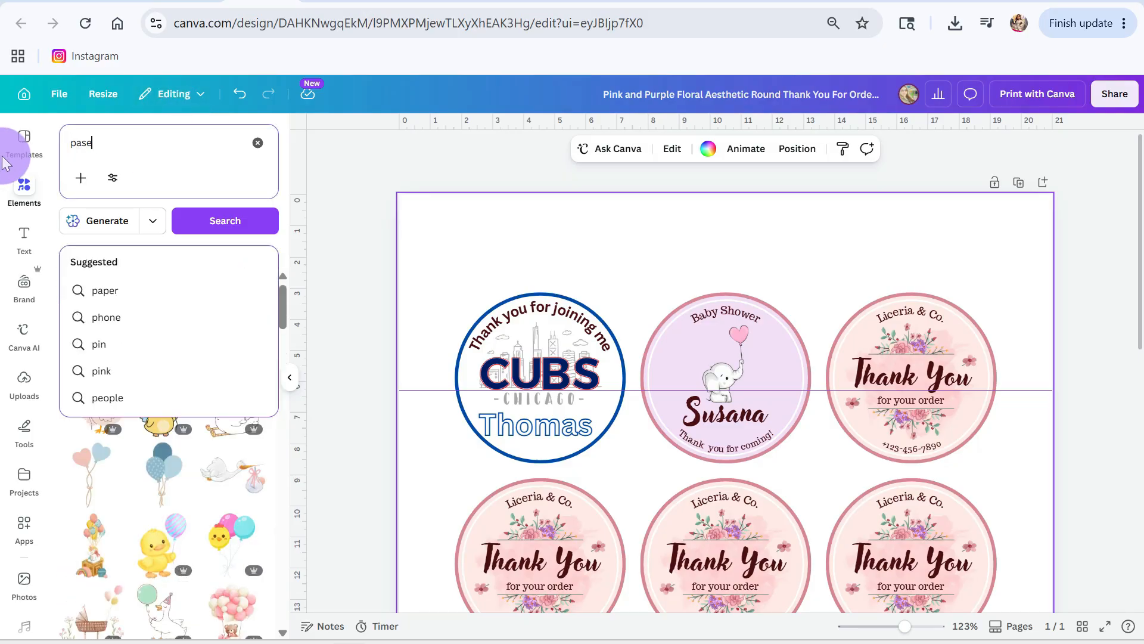
{"action": "key", "text": "BackSpace"}
{"action": "type", "text": "tel "}
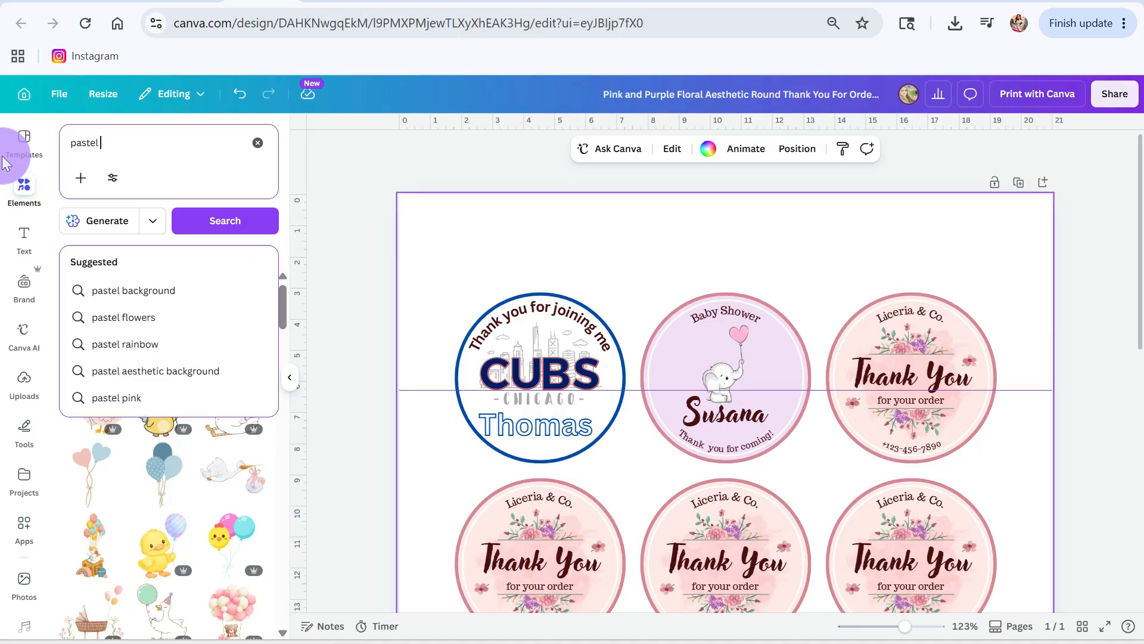
{"action": "type", "text": "banner"}
{"action": "key", "text": "Return"}
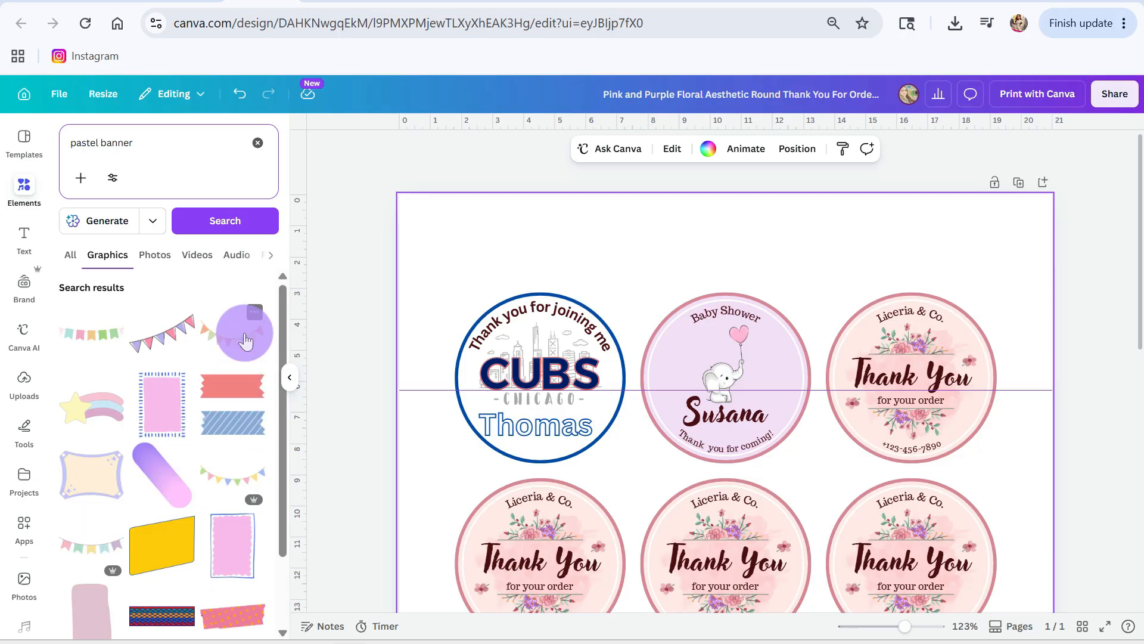
Step: Add the orange, yellow and green pennant bunting, shrink it and place it below "Baby Shower" in the second label
{"action": "left_click", "coordinate": [246, 342]}
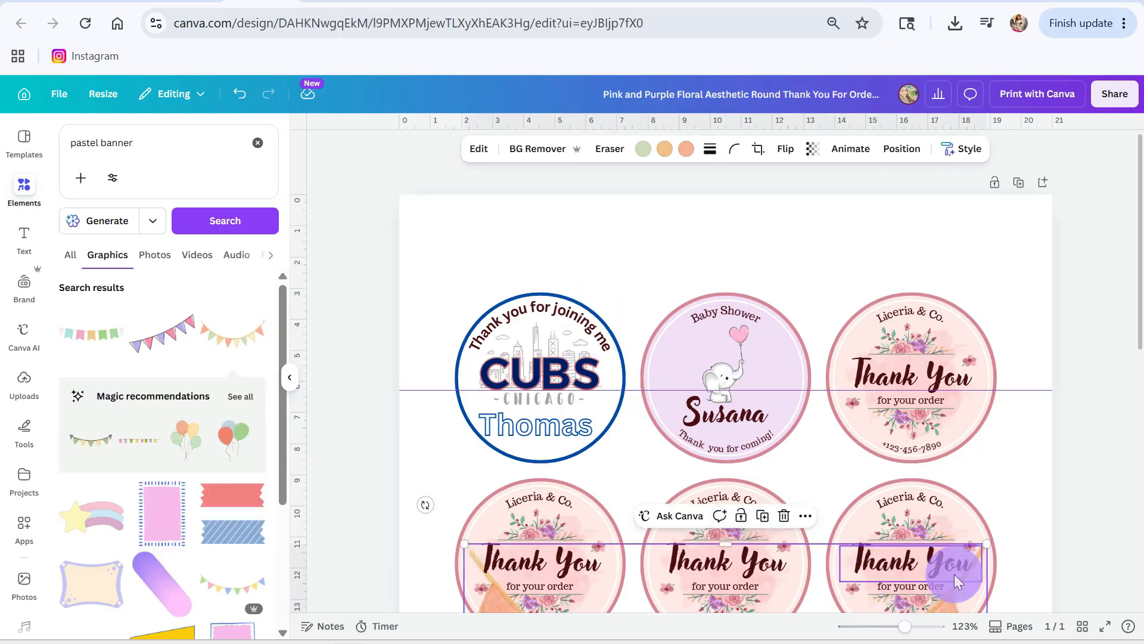
{"action": "left_click_drag", "start_coordinate": [955, 581], "coordinate": [481, 406]}
{"action": "scroll", "coordinate": [876, 250], "scroll_direction": "up", "scroll_amount": 2}
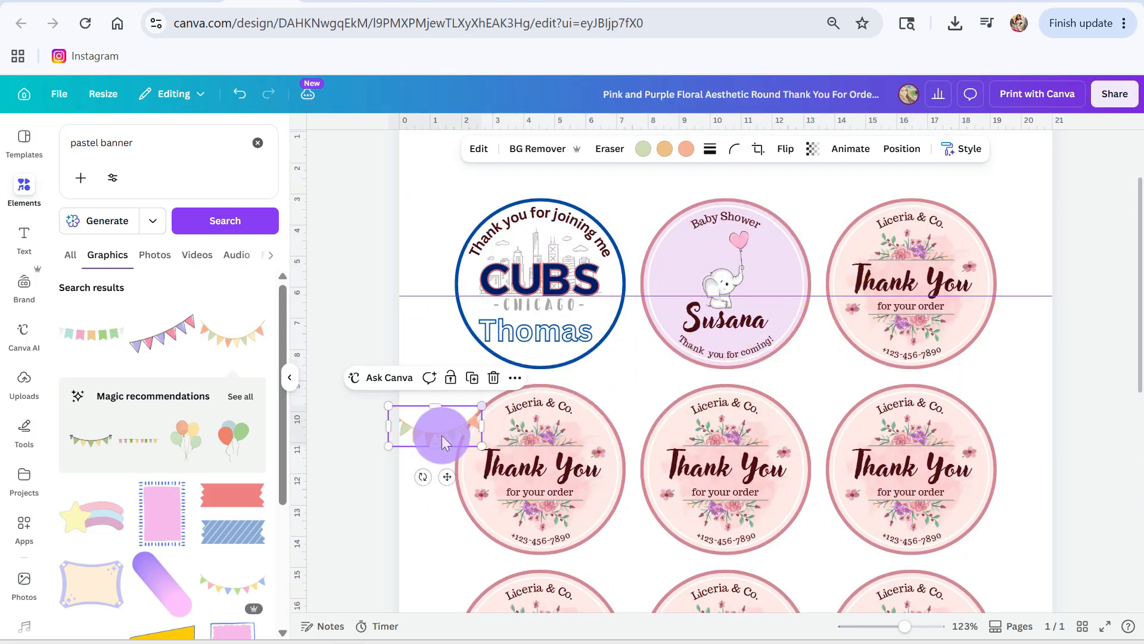
{"action": "left_click_drag", "start_coordinate": [441, 441], "coordinate": [731, 249]}
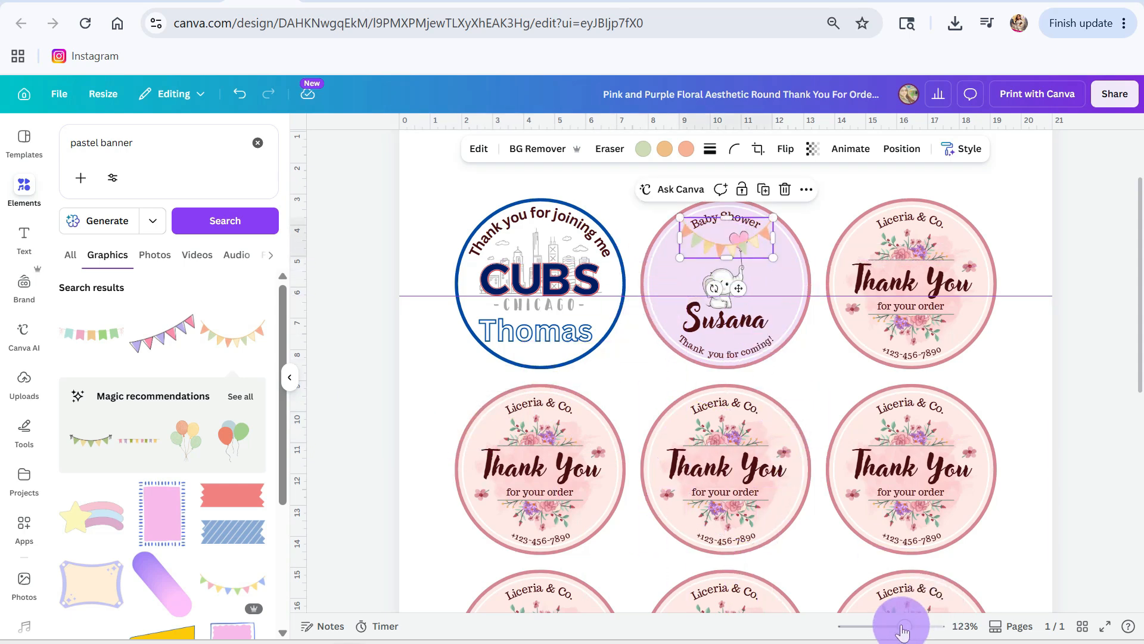
Step: Nudge the bunting slightly upward so it hangs closer around the "Baby Shower" text
{"action": "left_click_drag", "start_coordinate": [902, 631], "coordinate": [923, 626]}
{"action": "scroll", "coordinate": [817, 435], "scroll_direction": "up", "scroll_amount": 8}
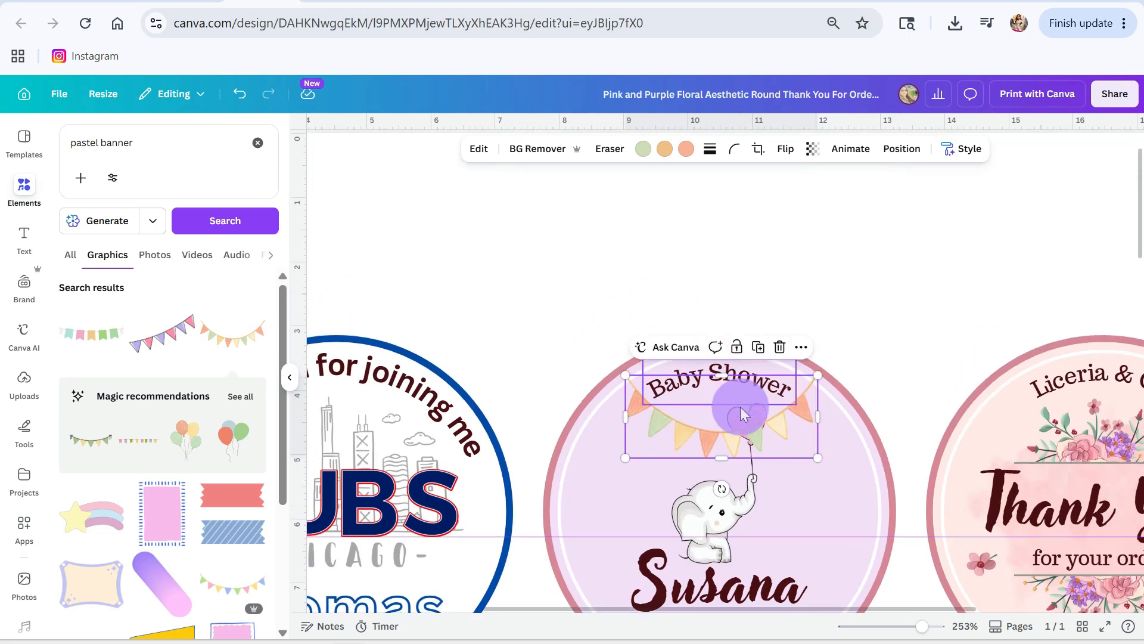
{"action": "left_click", "coordinate": [891, 313]}
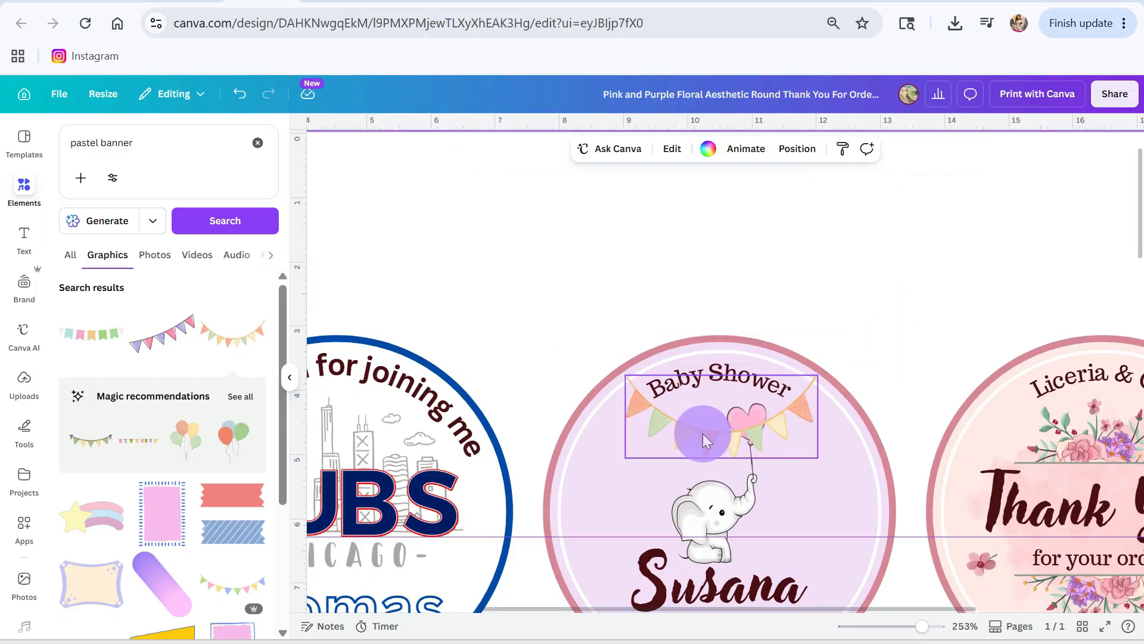
{"action": "left_click_drag", "start_coordinate": [714, 435], "coordinate": [713, 431]}
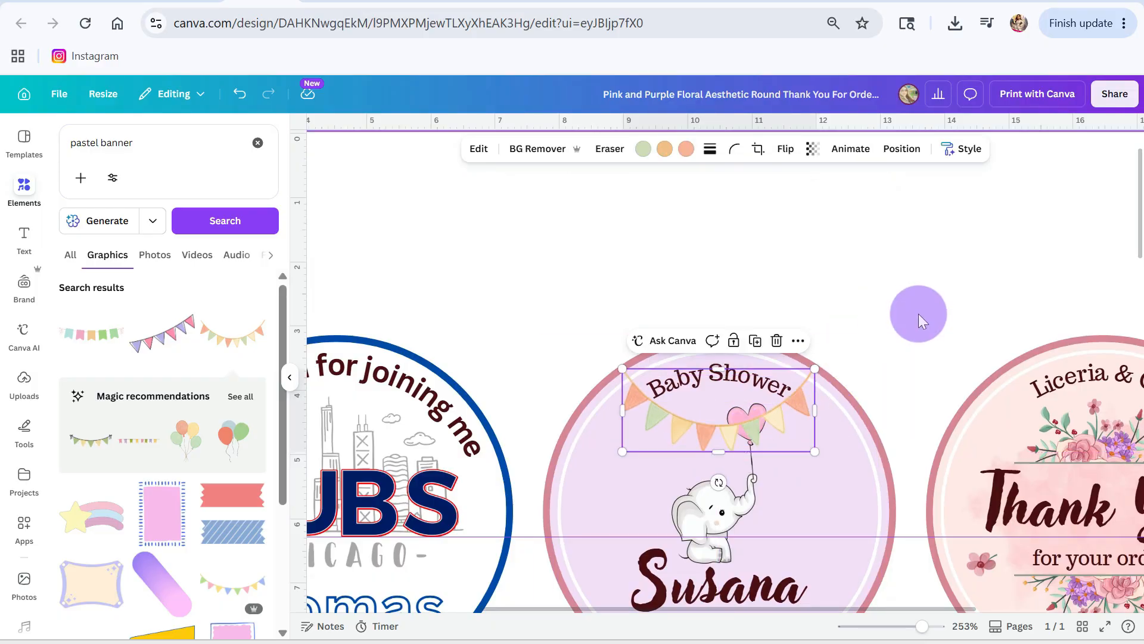
{"action": "left_click", "coordinate": [918, 313]}
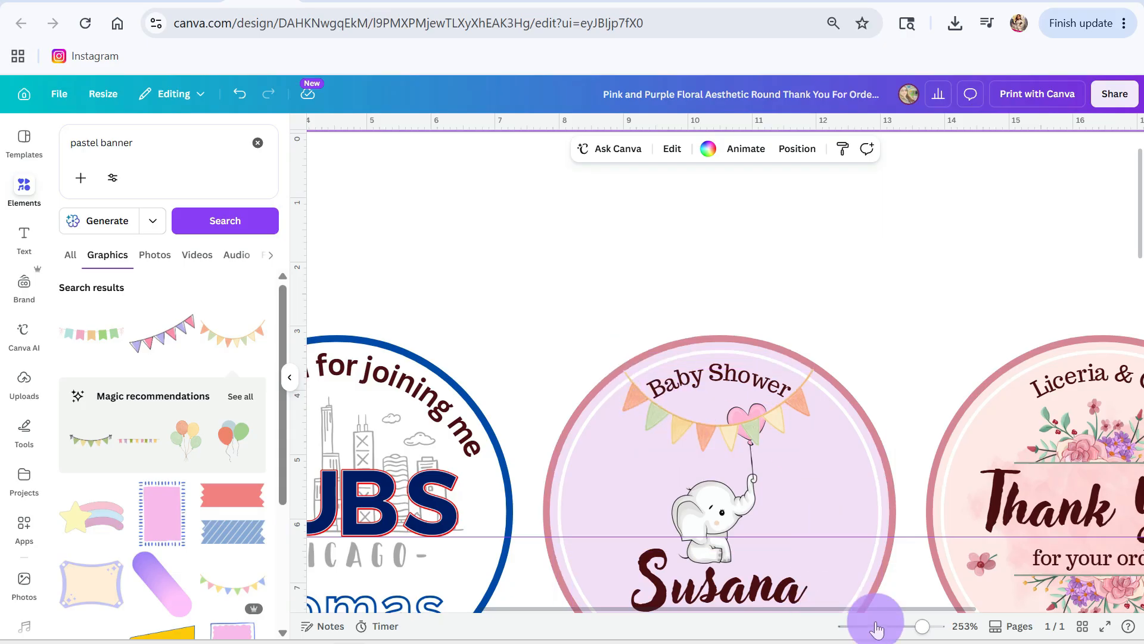
Step: Send the bunting backward in the second label so it sits behind the elephant's pink heart balloon
{"action": "left_click_drag", "start_coordinate": [922, 625], "coordinate": [945, 626]}
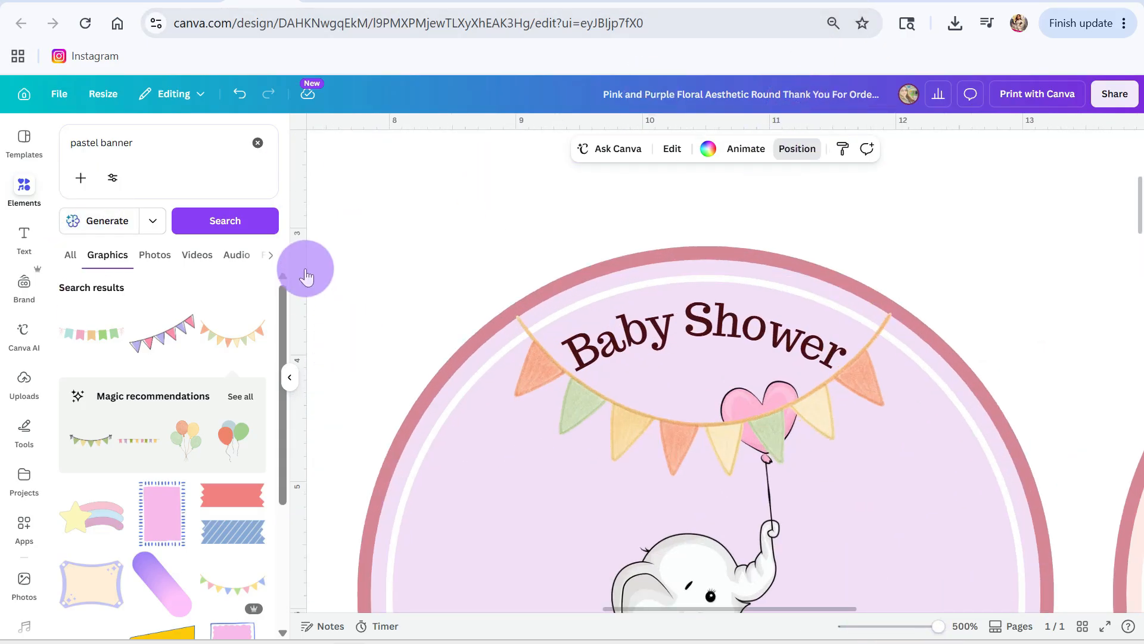
{"action": "left_click", "coordinate": [804, 154]}
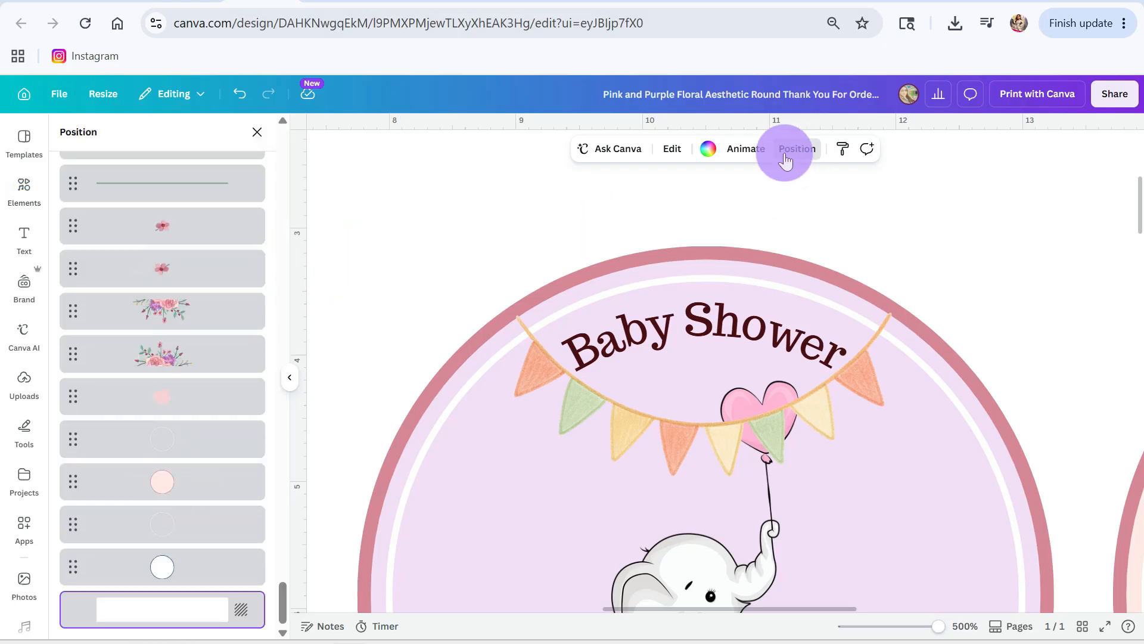
{"action": "scroll", "coordinate": [167, 274], "scroll_direction": "up", "scroll_amount": 5}
{"action": "left_click_drag", "start_coordinate": [283, 564], "coordinate": [283, 124]}
{"action": "left_click", "coordinate": [131, 174]}
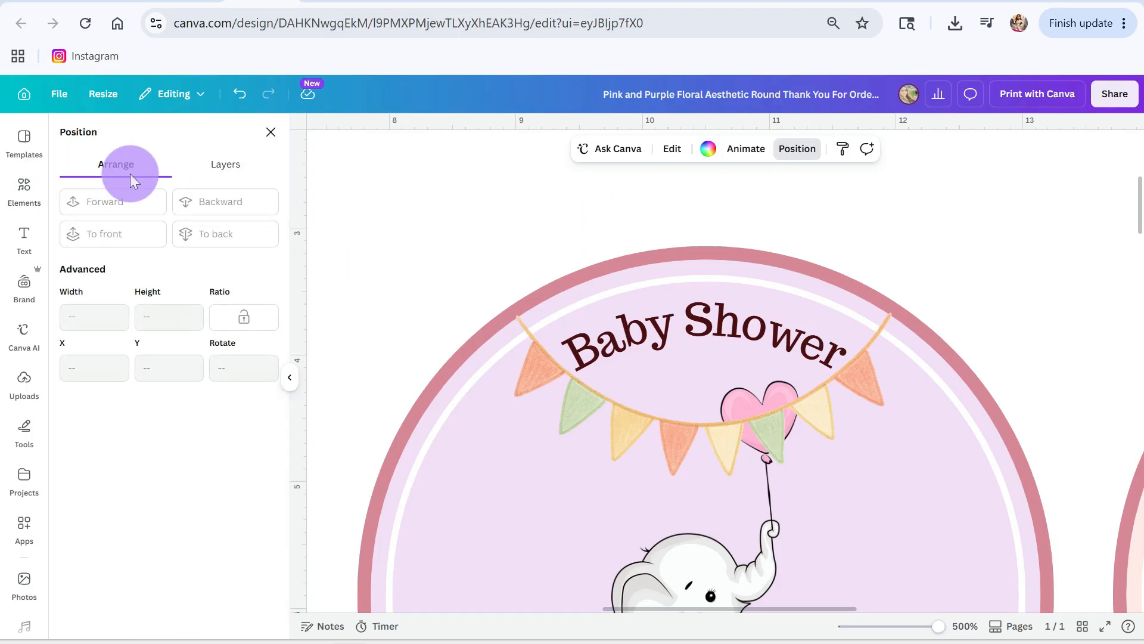
{"action": "left_click", "coordinate": [616, 409]}
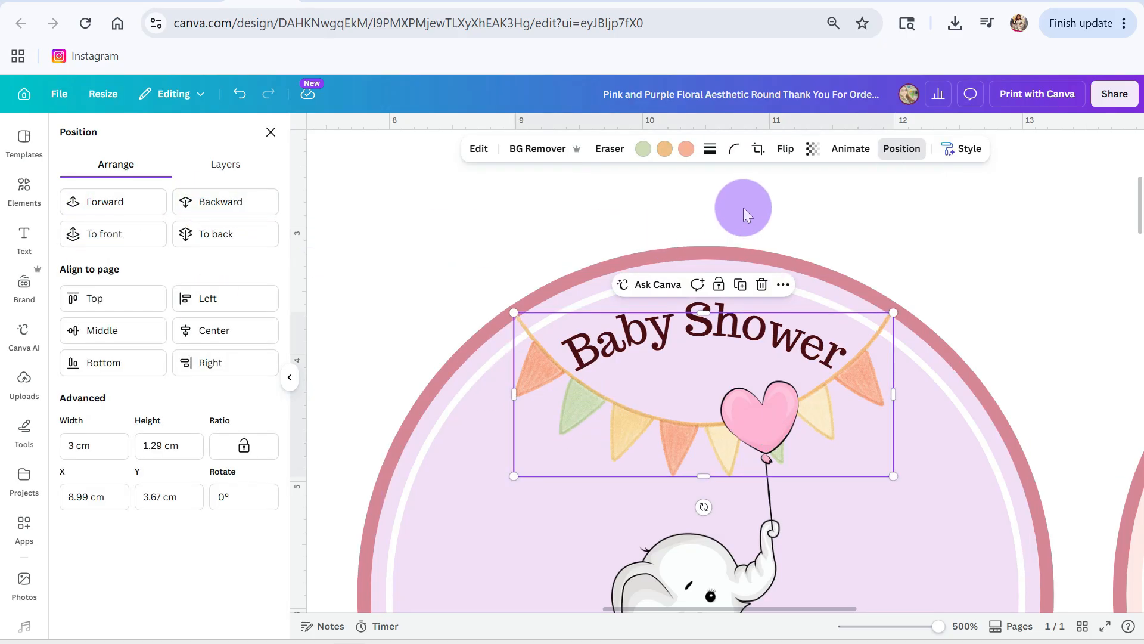
{"action": "left_click", "coordinate": [740, 208]}
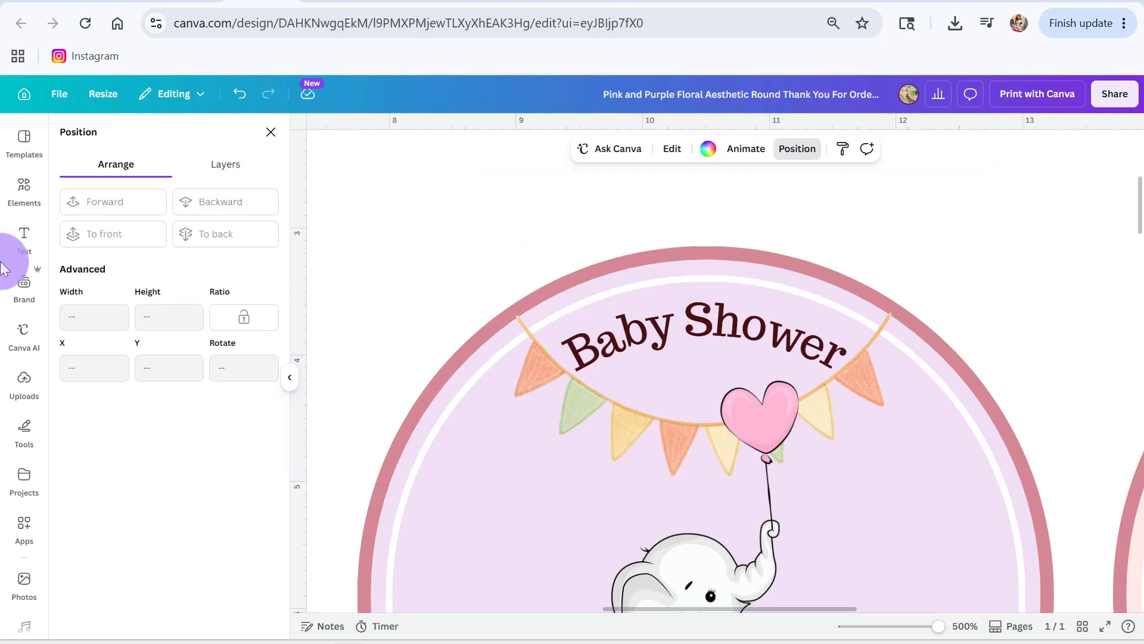
Step: Send the bunting a further level backward in the second label's stacking order
{"action": "left_click", "coordinate": [536, 375]}
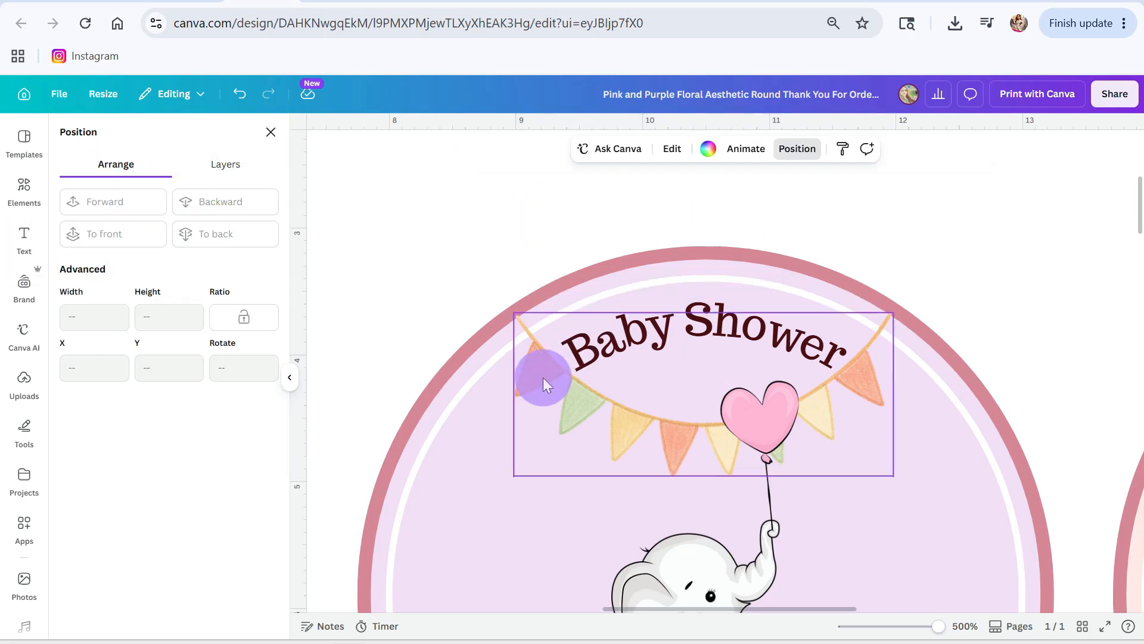
{"action": "left_click", "coordinate": [229, 205]}
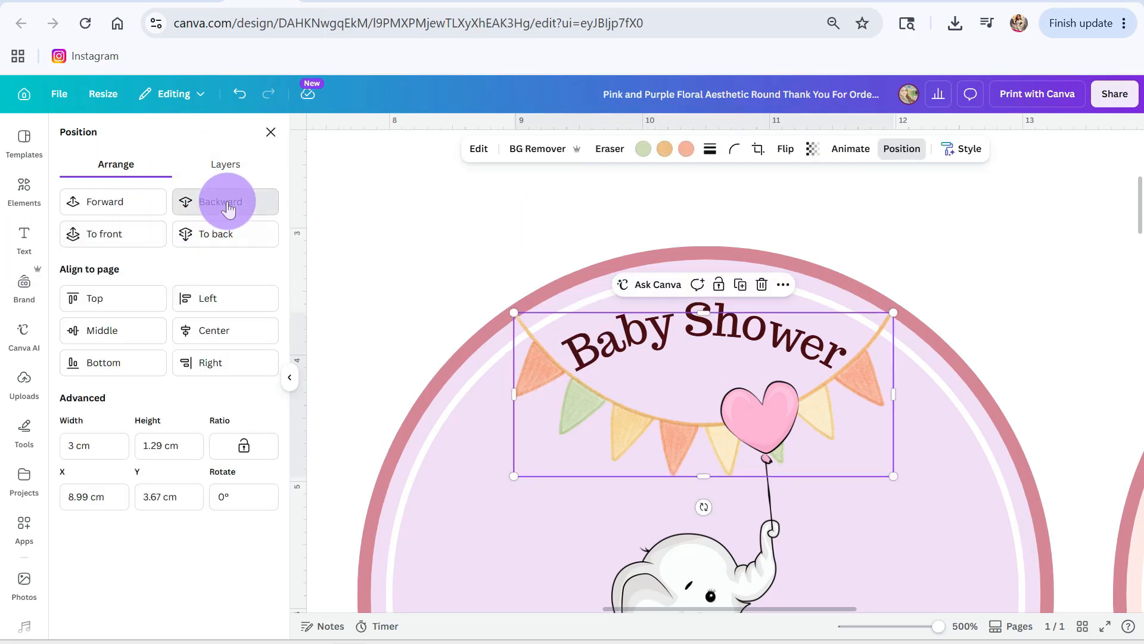
{"action": "left_click", "coordinate": [420, 230]}
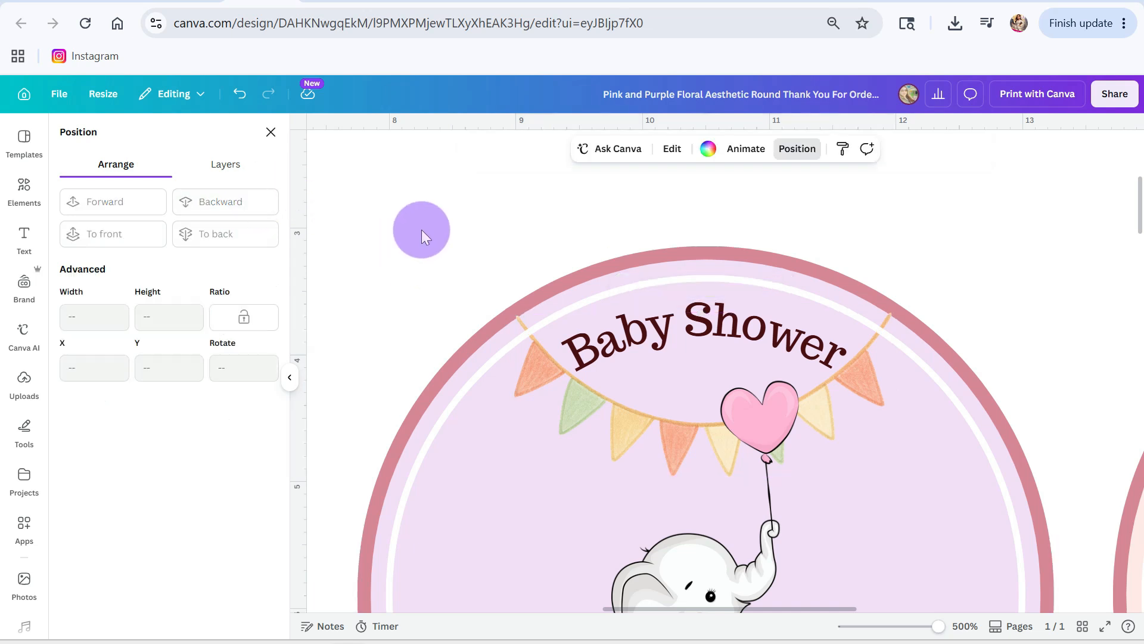
Step: Examine the layer order of the white ring, the bunting and the lilac circle in the second label
{"action": "left_click", "coordinate": [578, 399]}
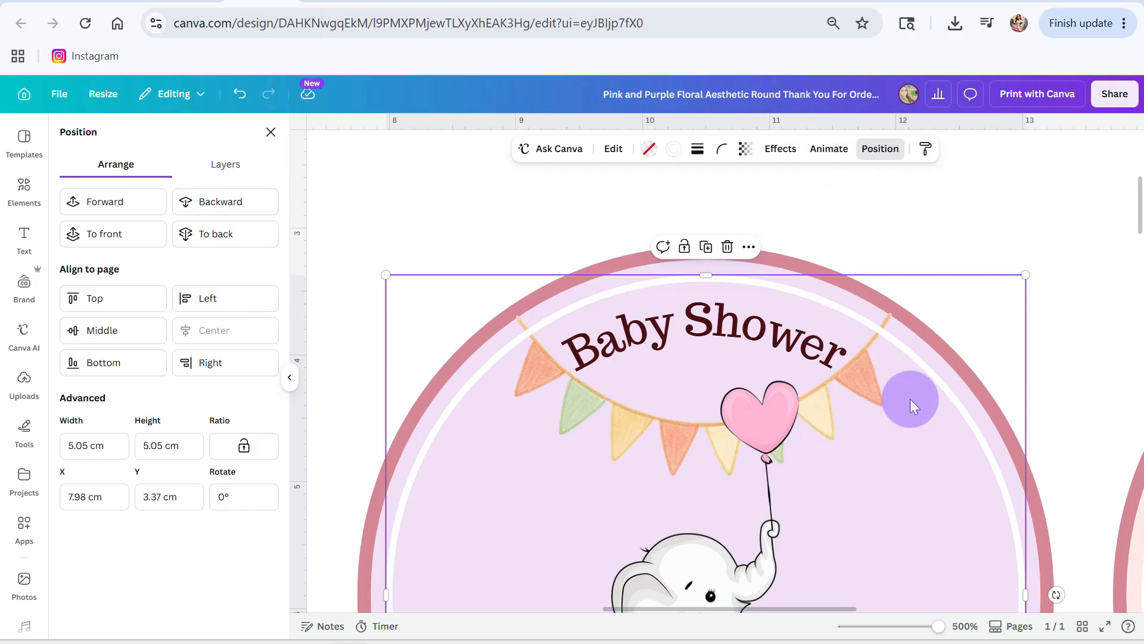
{"action": "scroll", "coordinate": [910, 399], "scroll_direction": "down", "scroll_amount": 1}
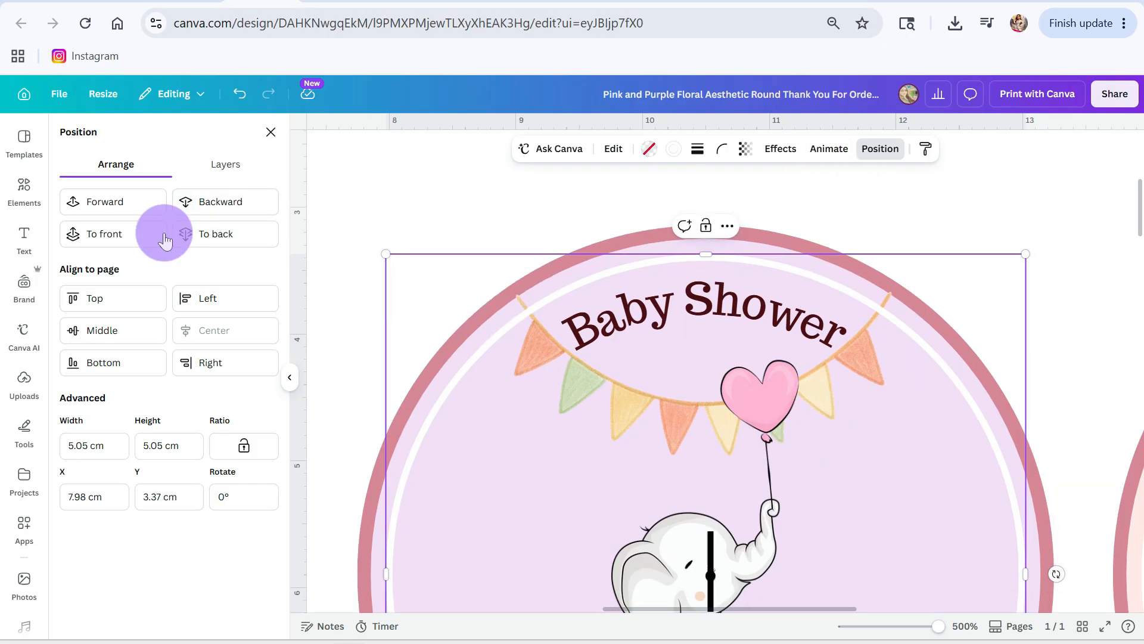
{"action": "left_click", "coordinate": [226, 163]}
{"action": "scroll", "coordinate": [143, 417], "scroll_direction": "down", "scroll_amount": 5}
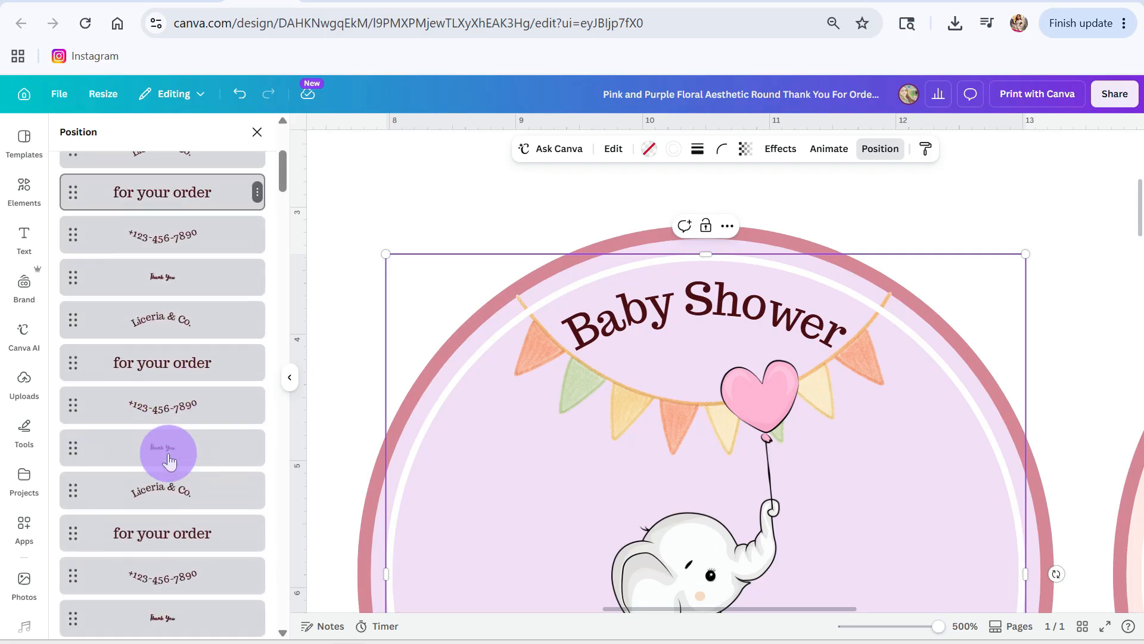
{"action": "scroll", "coordinate": [169, 460], "scroll_direction": "down", "scroll_amount": 10}
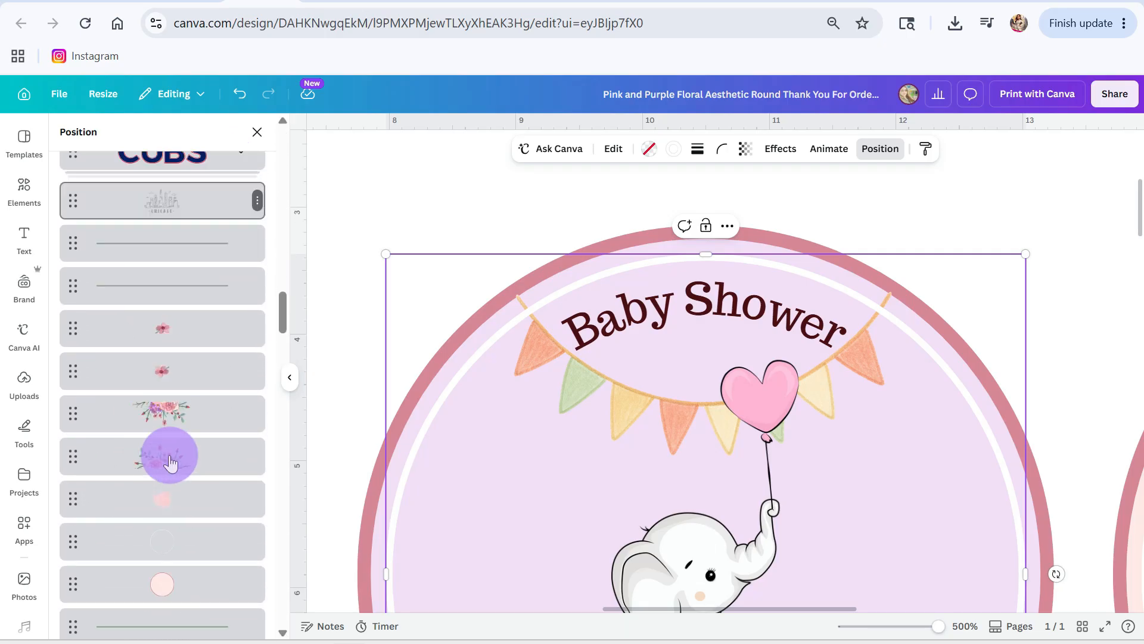
{"action": "scroll", "coordinate": [169, 460], "scroll_direction": "down", "scroll_amount": 4}
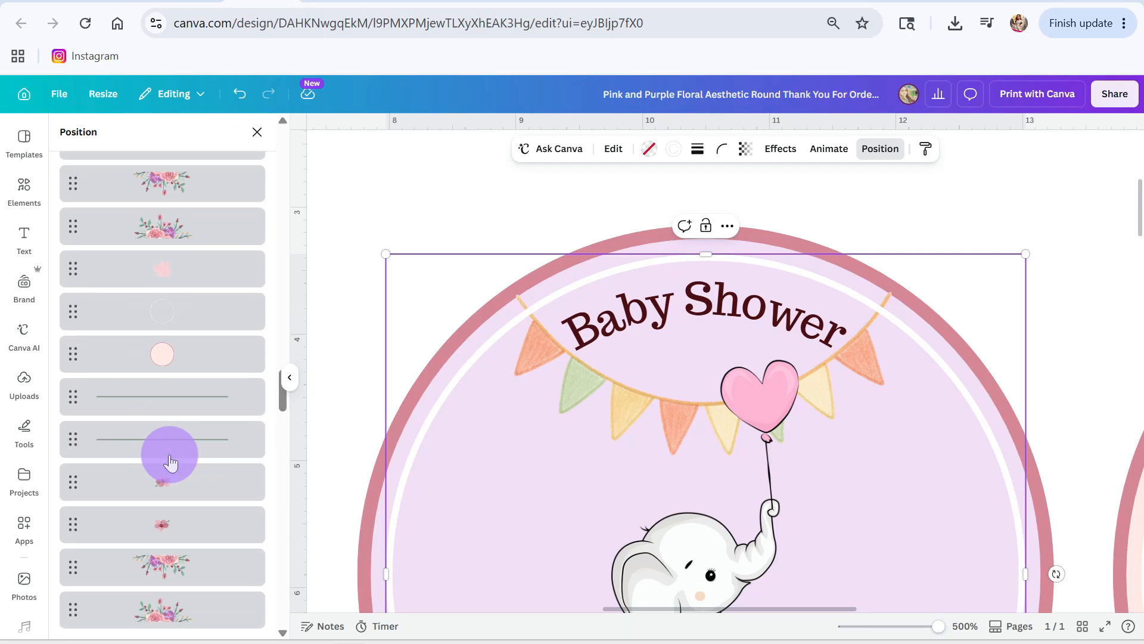
{"action": "scroll", "coordinate": [170, 460], "scroll_direction": "down", "scroll_amount": 1}
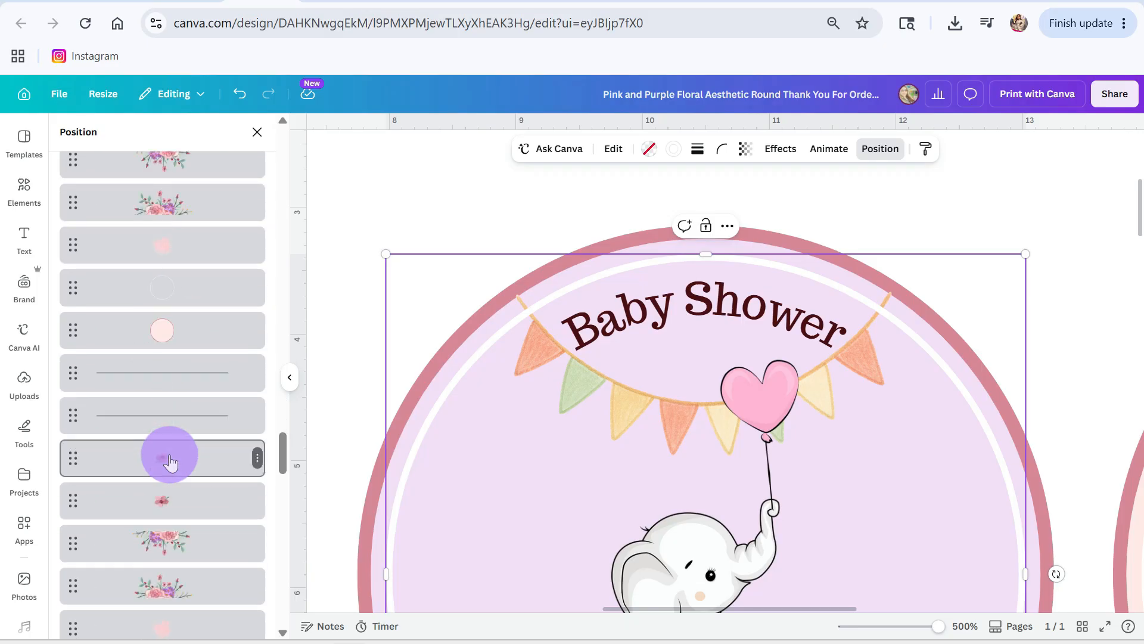
{"action": "scroll", "coordinate": [169, 458], "scroll_direction": "down", "scroll_amount": 10}
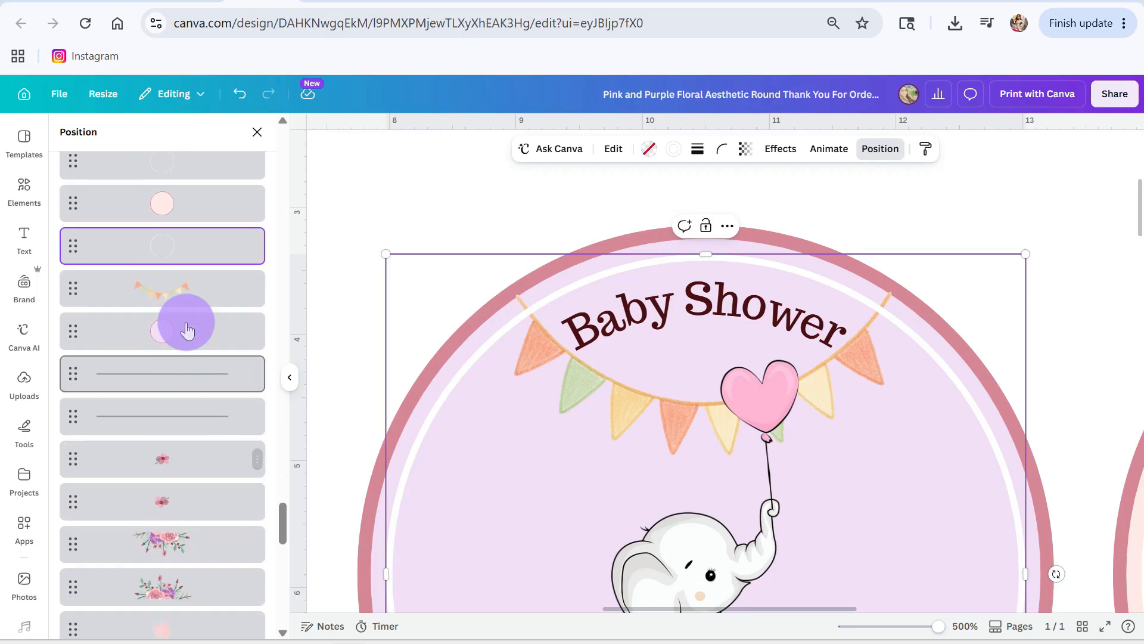
{"action": "left_click_drag", "start_coordinate": [181, 315], "coordinate": [179, 284]}
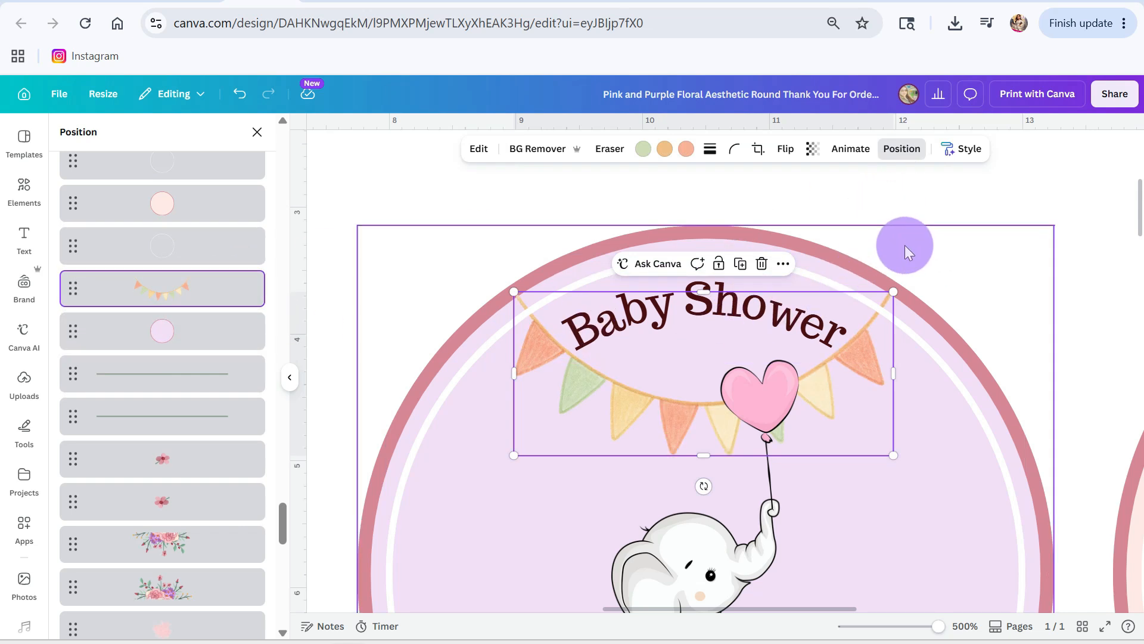
{"action": "left_click", "coordinate": [903, 309]}
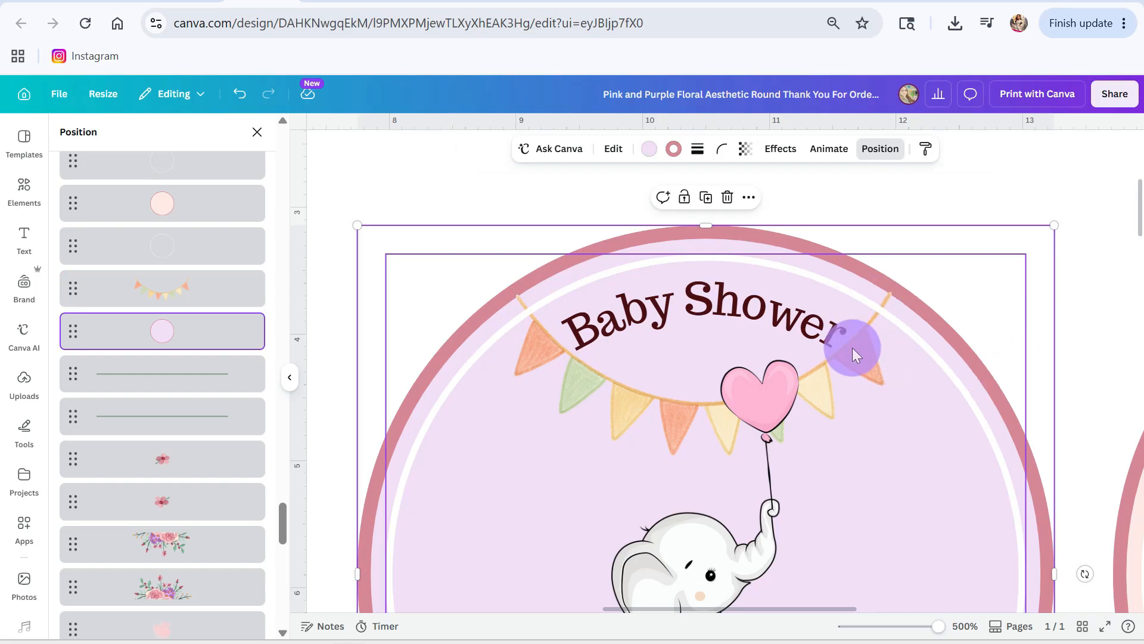
Step: Shrink the bunting slightly from its upper corner so its string ends nearer the white ring
{"action": "left_click", "coordinate": [170, 285]}
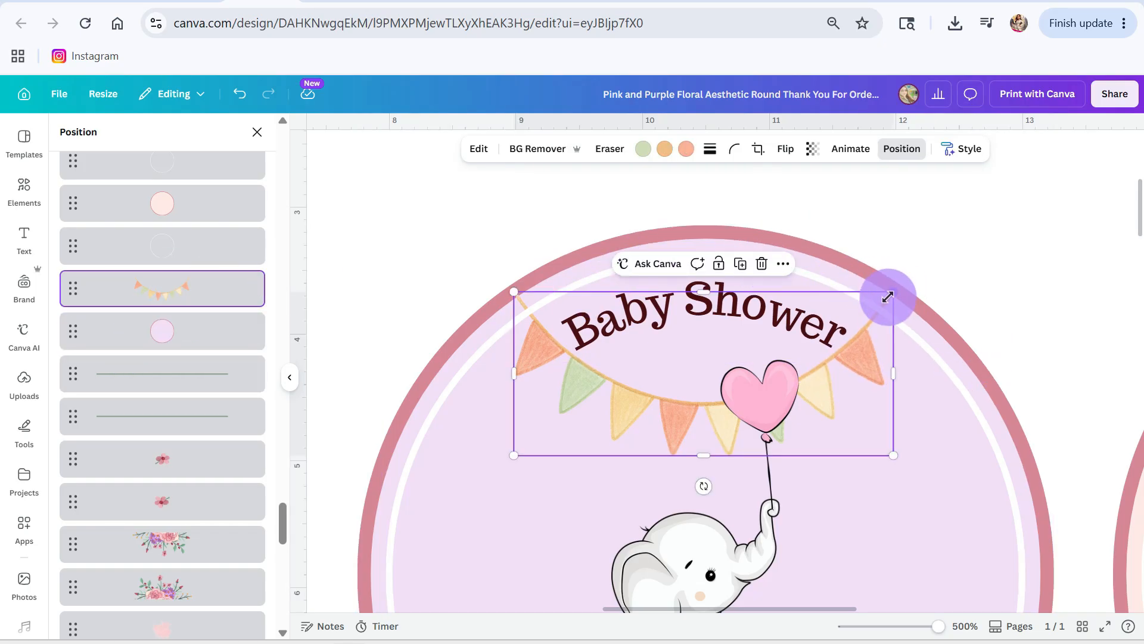
{"action": "left_click_drag", "start_coordinate": [888, 297], "coordinate": [888, 303]}
{"action": "left_click", "coordinate": [955, 360]}
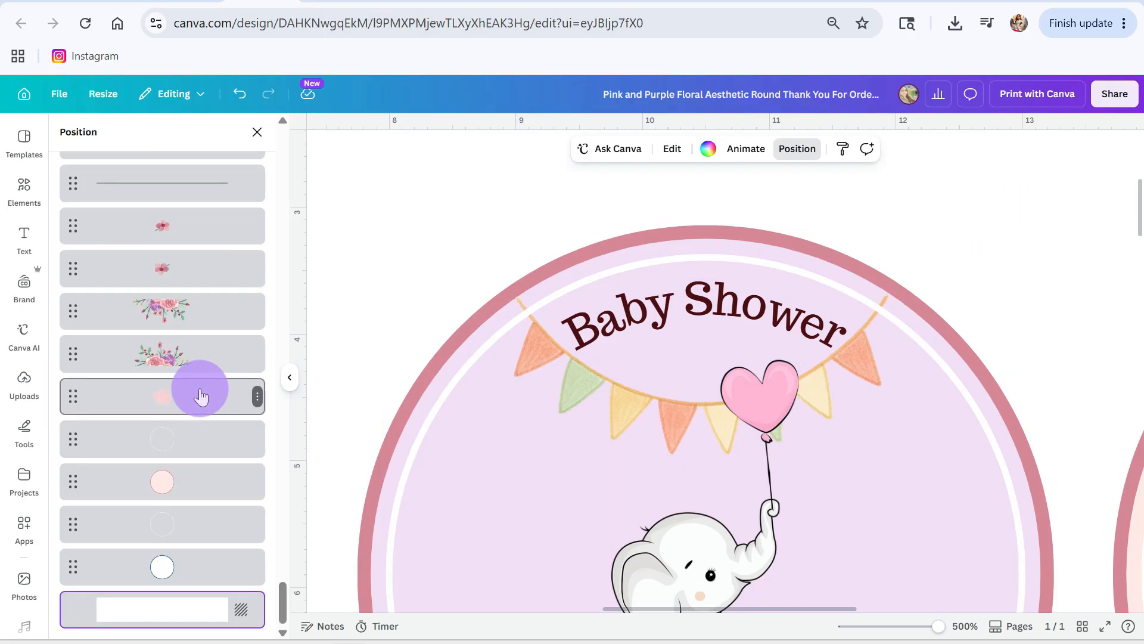
Step: Reselect the bunting layer and try nudging it up and down in the second label
{"action": "scroll", "coordinate": [201, 396], "scroll_direction": "up", "scroll_amount": 5}
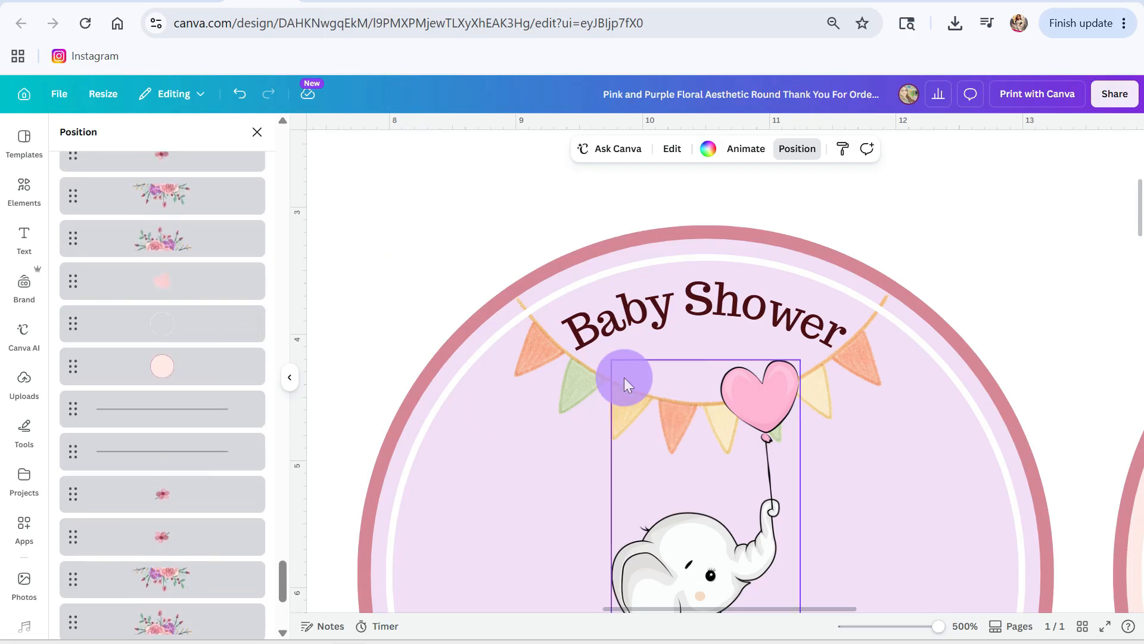
{"action": "left_click_drag", "start_coordinate": [106, 384], "coordinate": [165, 444]}
{"action": "scroll", "coordinate": [164, 438], "scroll_direction": "up", "scroll_amount": 13}
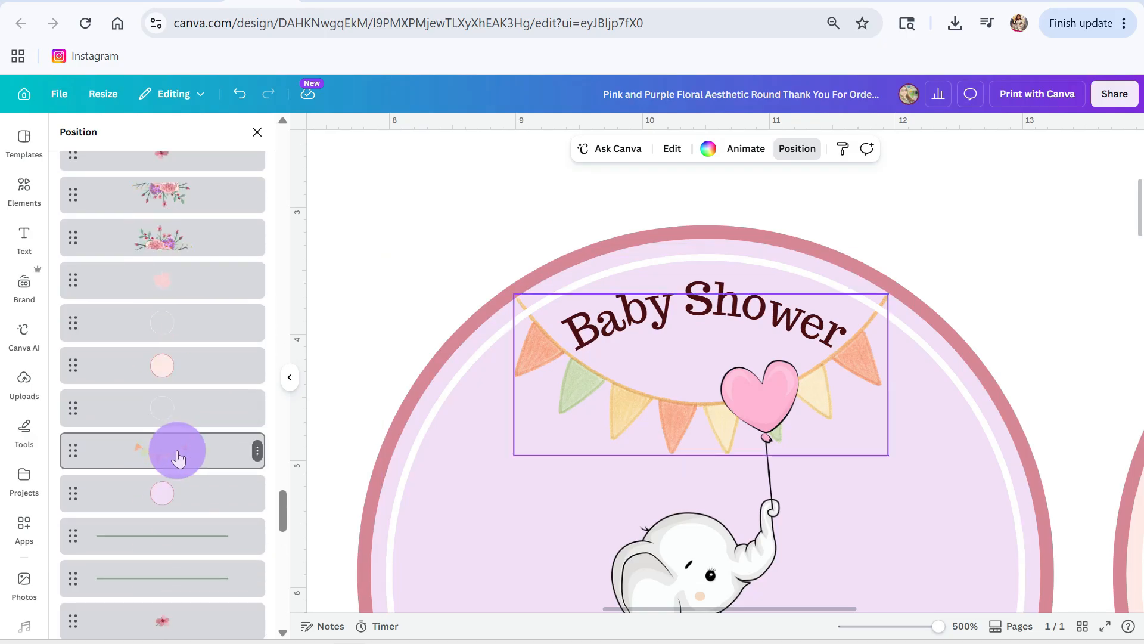
{"action": "left_click", "coordinate": [182, 450]}
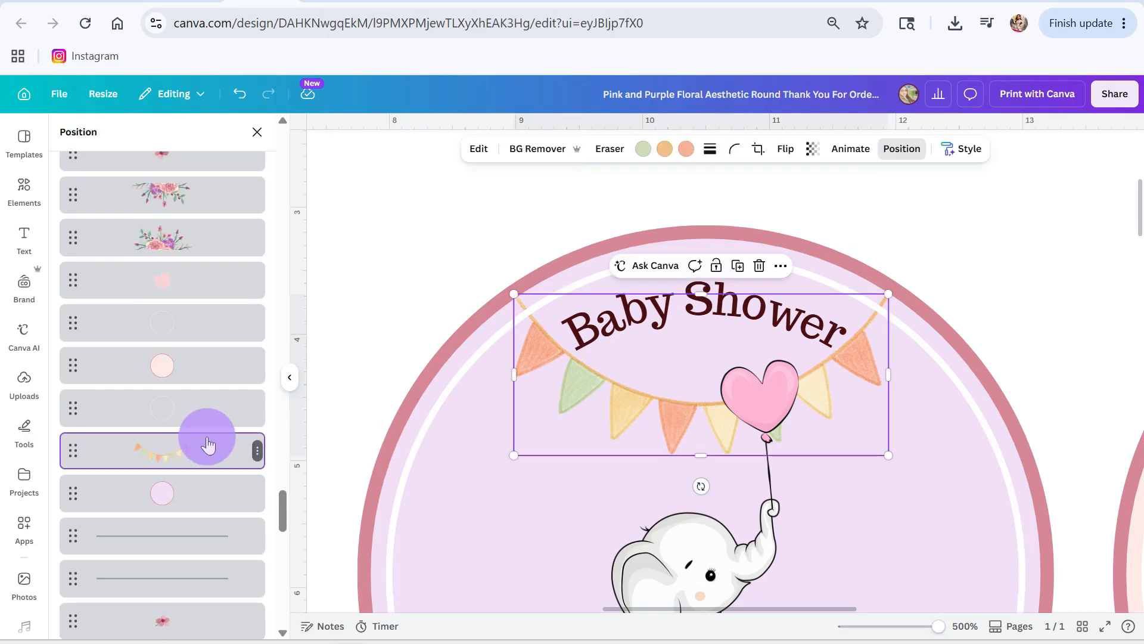
{"action": "key", "text": "Up"}
{"action": "key", "text": "Down"}
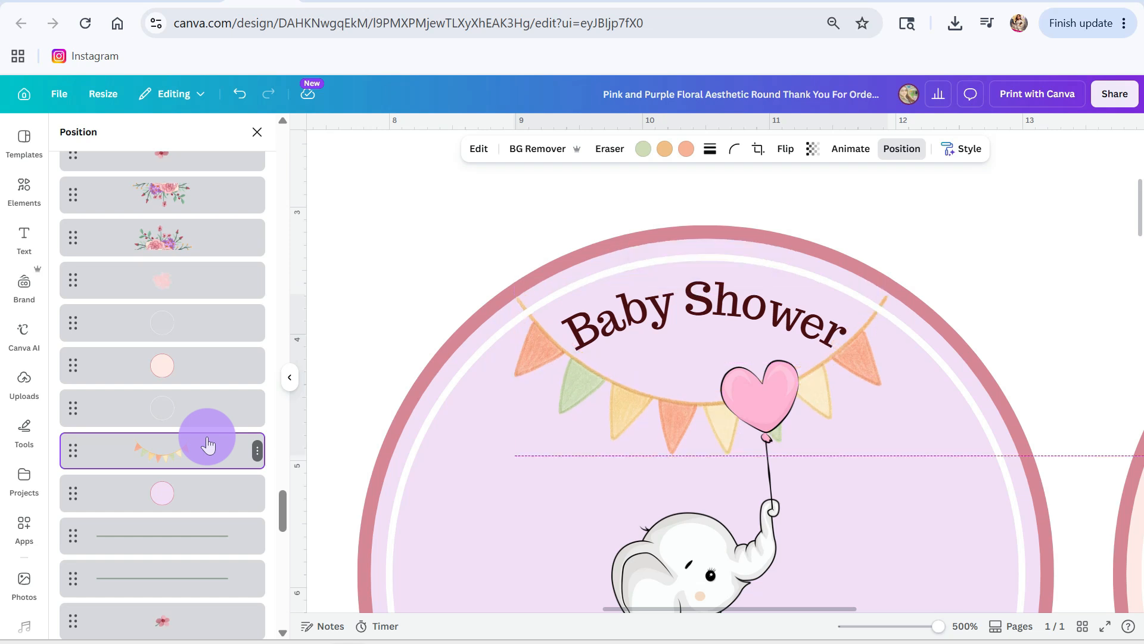
{"action": "left_click", "coordinate": [430, 261]}
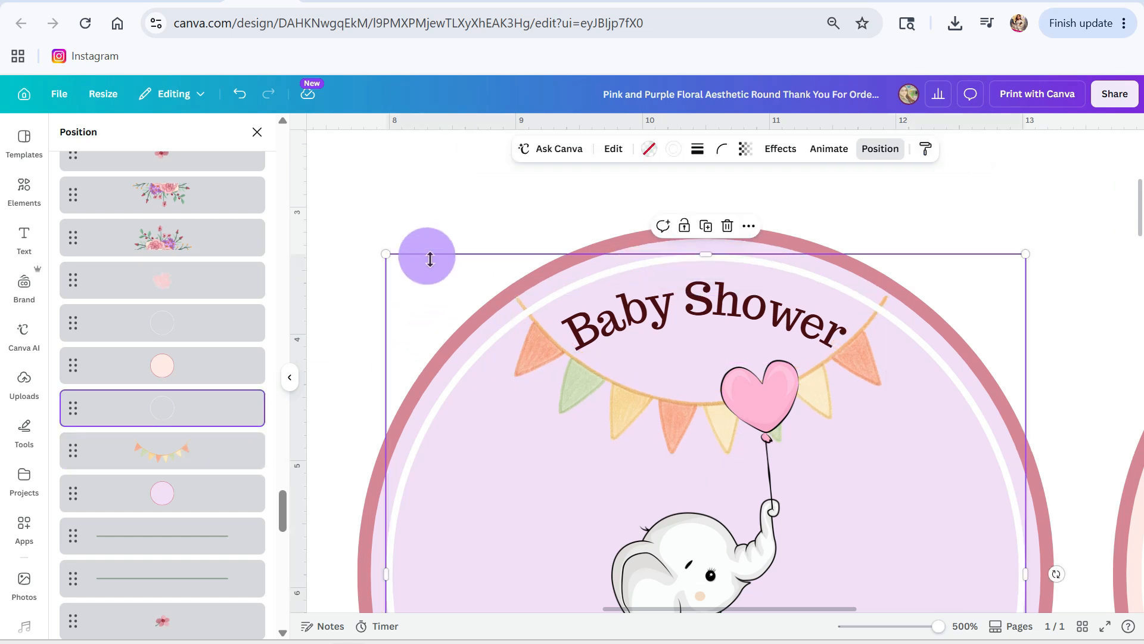
{"action": "left_click", "coordinate": [873, 306]}
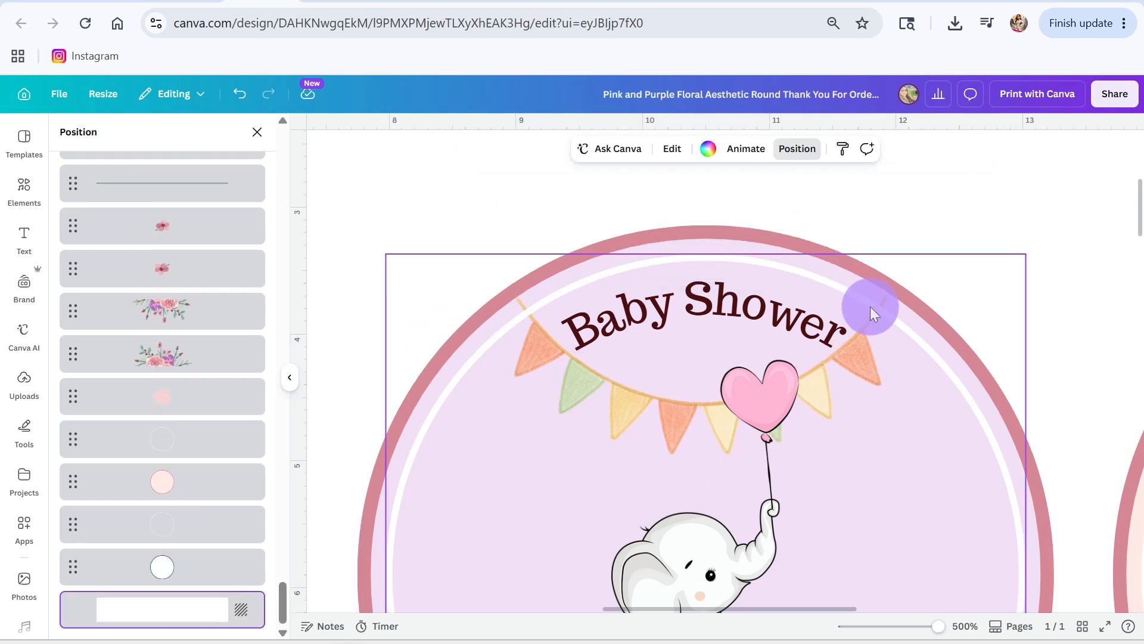
Step: Search the graphics for "sparkles" to decorate the second label
{"action": "scroll", "coordinate": [960, 405], "scroll_direction": "down", "scroll_amount": 3}
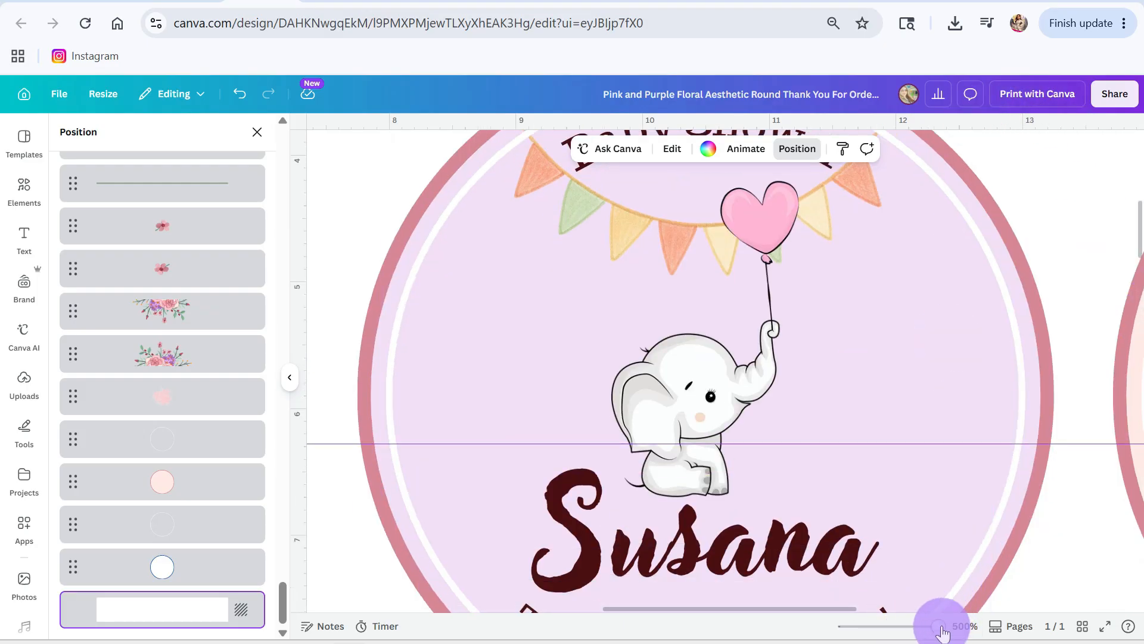
{"action": "left_click_drag", "start_coordinate": [942, 630], "coordinate": [926, 627]}
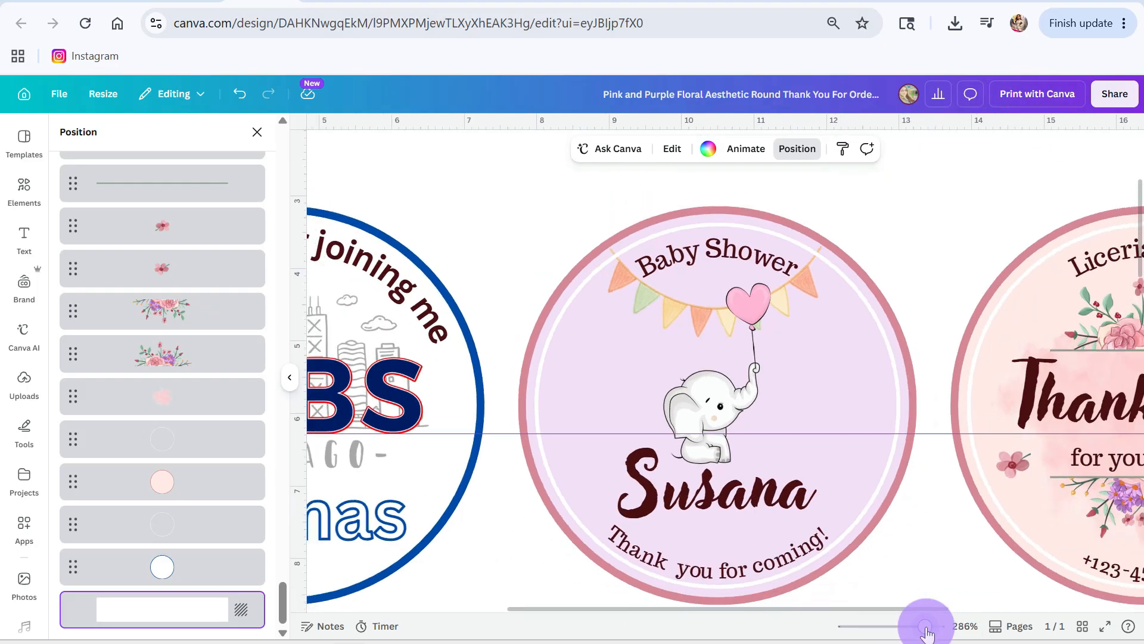
{"action": "left_click", "coordinate": [32, 196]}
{"action": "left_click_drag", "start_coordinate": [167, 155], "coordinate": [41, 155]}
{"action": "type", "text": "spark"}
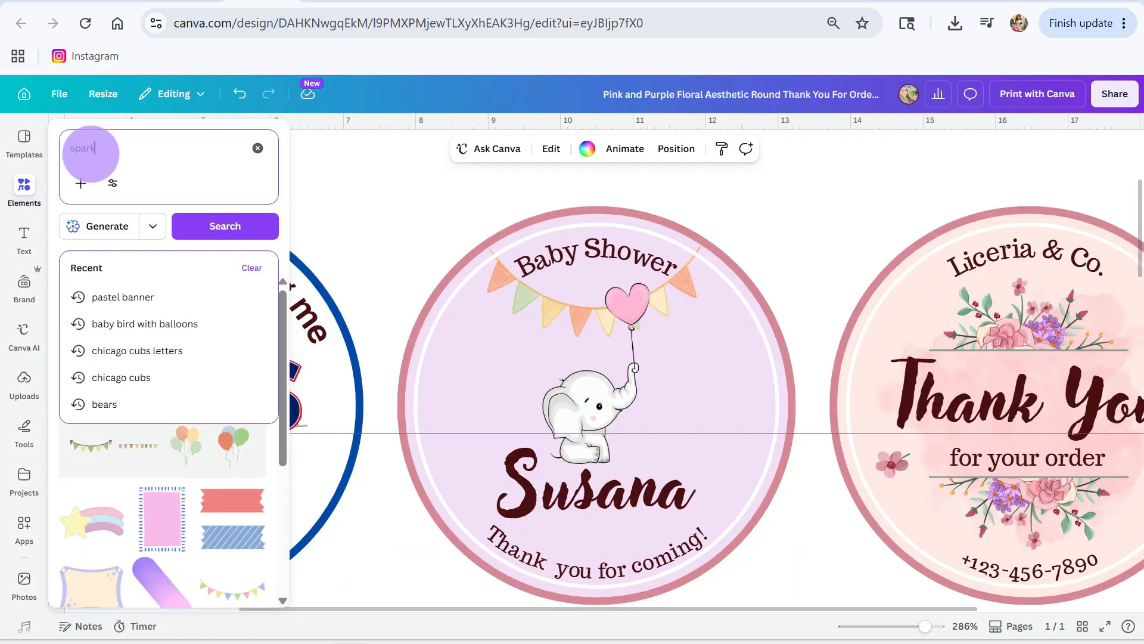
{"action": "type", "text": "les"}
{"action": "key", "text": "Return"}
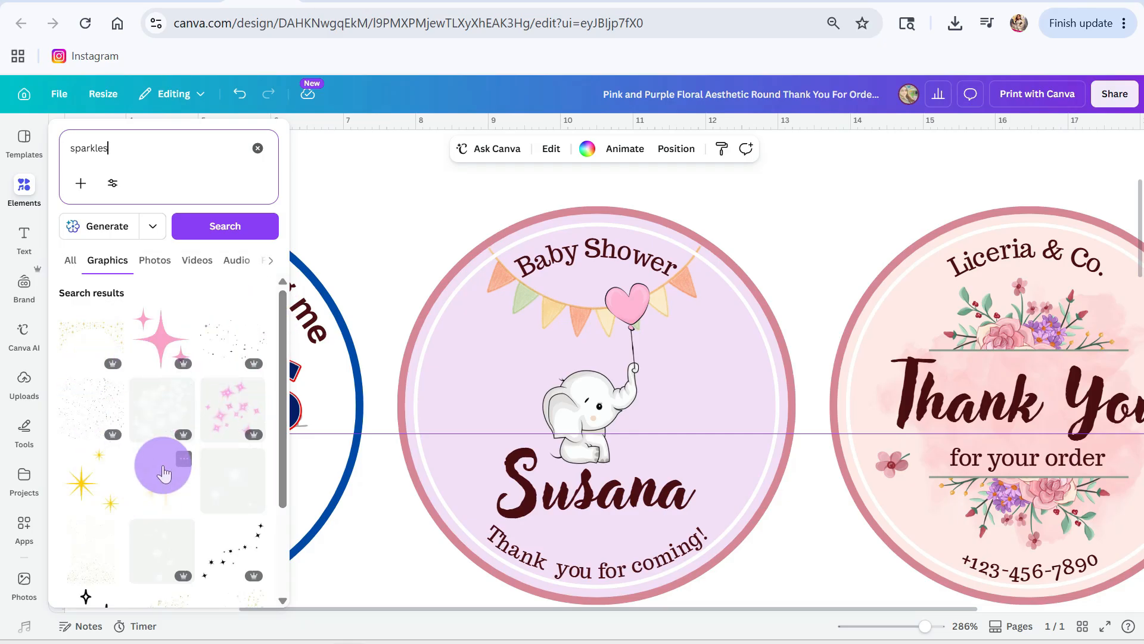
Step: Add the white glowing sparkles graphic to the page, move it upward and shrink it to less than half its width
{"action": "left_click", "coordinate": [553, 415]}
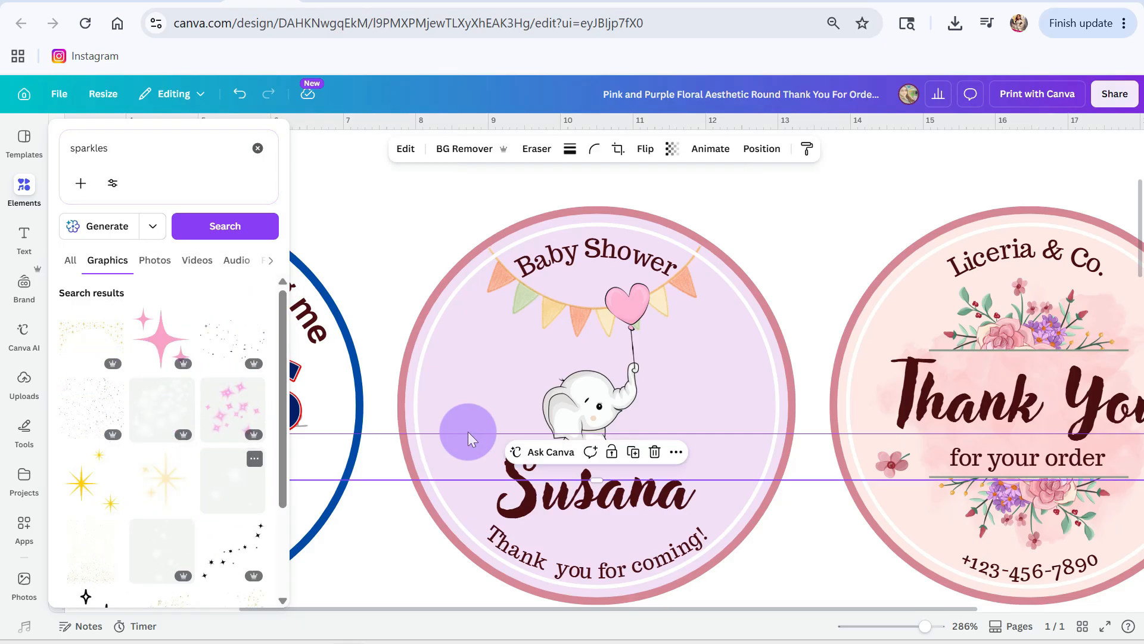
{"action": "scroll", "coordinate": [857, 511], "scroll_direction": "down", "scroll_amount": 6}
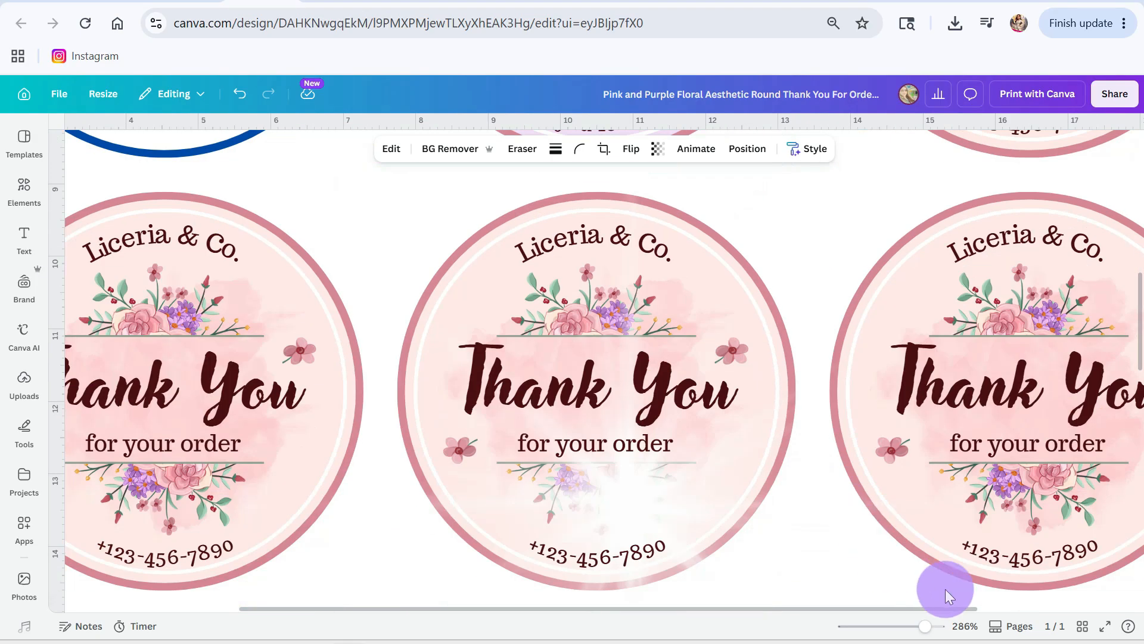
{"action": "left_click", "coordinate": [906, 630]}
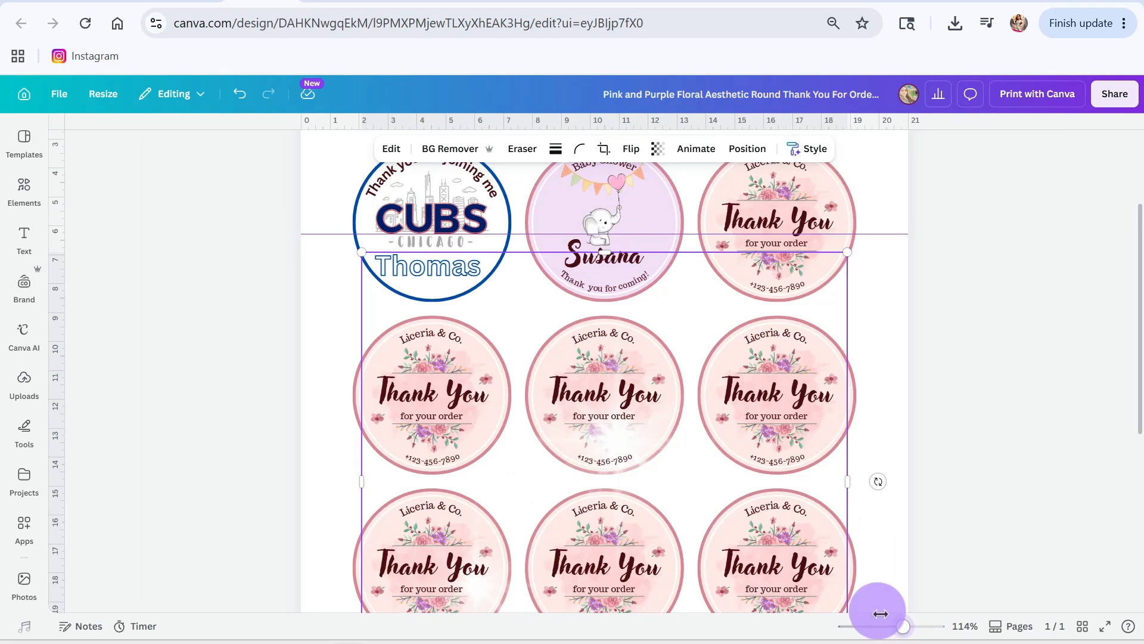
{"action": "left_click_drag", "start_coordinate": [667, 468], "coordinate": [661, 244]}
{"action": "left_click_drag", "start_coordinate": [838, 480], "coordinate": [527, 242]}
{"action": "scroll", "coordinate": [513, 345], "scroll_direction": "up", "scroll_amount": 2}
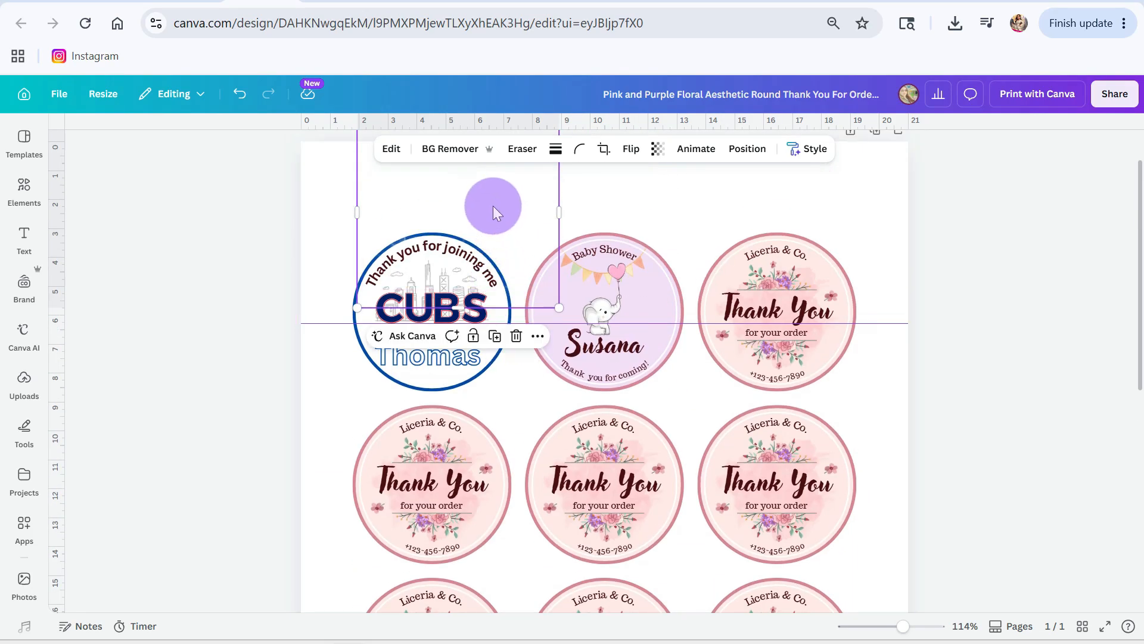
Step: Place the sparkles over the lilac Baby Shower label and shrink them to about the label's width
{"action": "left_click_drag", "start_coordinate": [492, 205], "coordinate": [648, 281]}
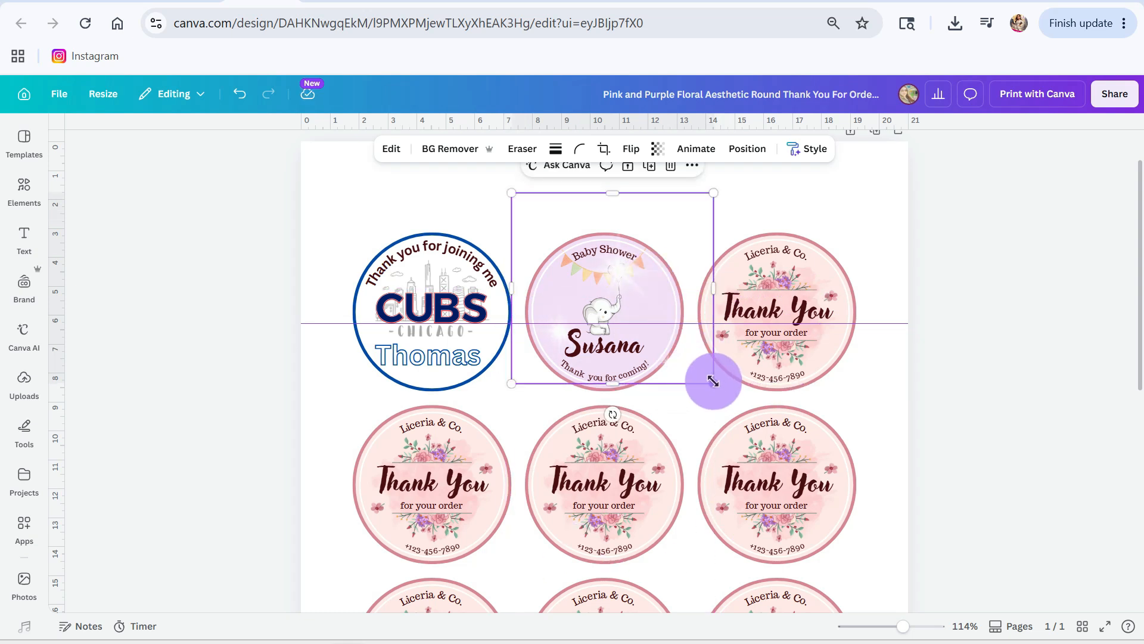
{"action": "left_click_drag", "start_coordinate": [713, 381], "coordinate": [673, 337]}
{"action": "left_click_drag", "start_coordinate": [559, 207], "coordinate": [581, 222]}
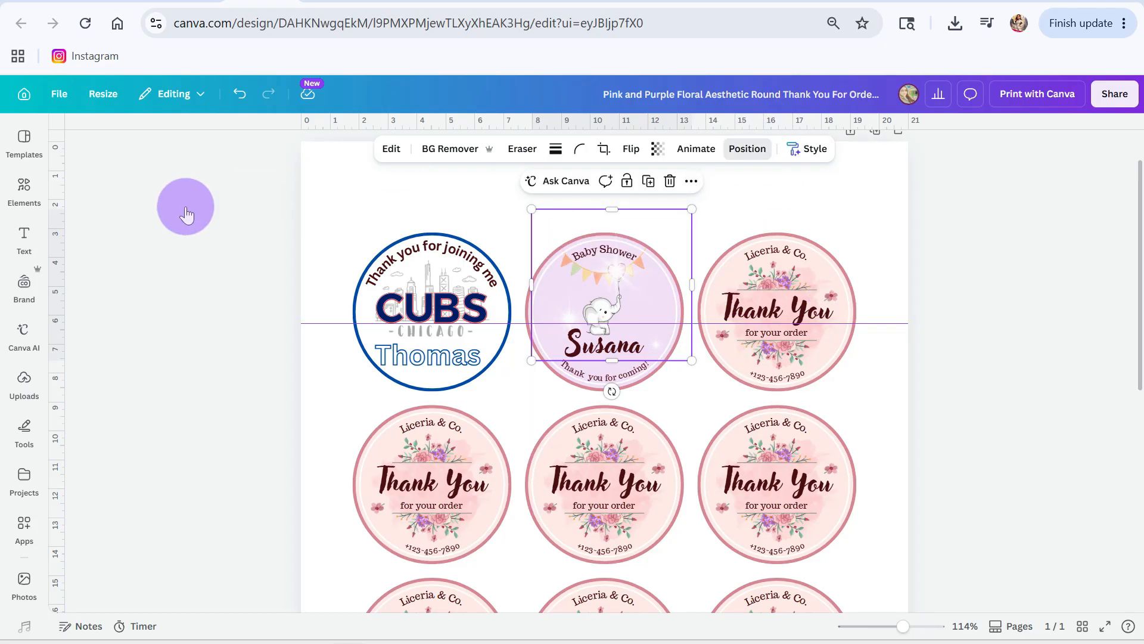
Step: Send the sparkles graphic one level backward so it sits behind the elephant on the Baby Shower label
{"action": "left_click", "coordinate": [748, 148]}
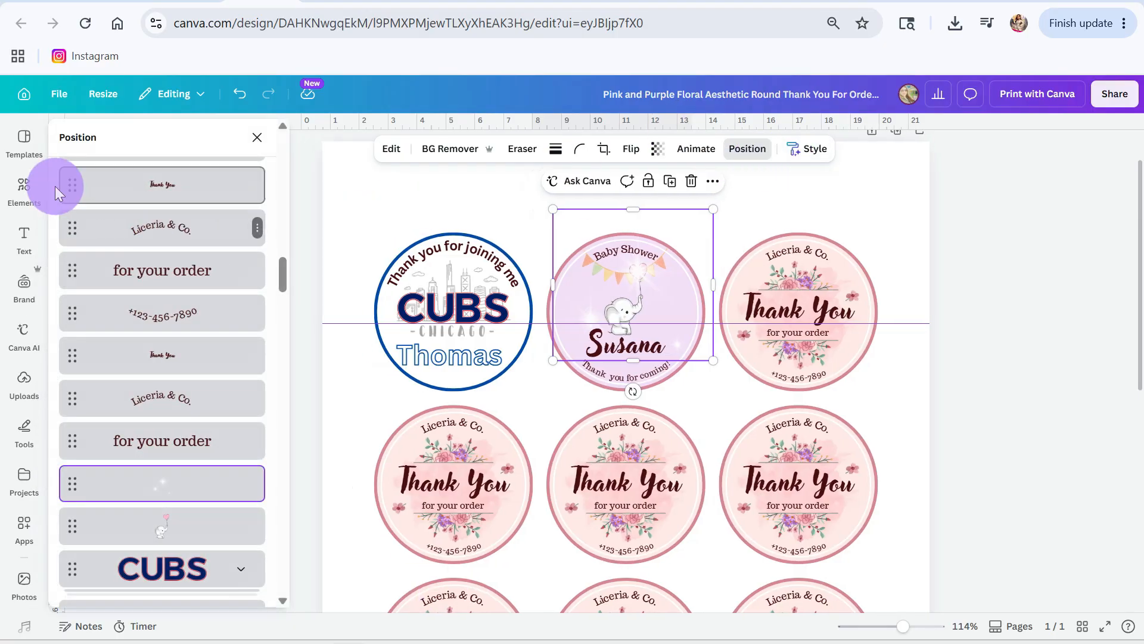
{"action": "left_click", "coordinate": [264, 140]}
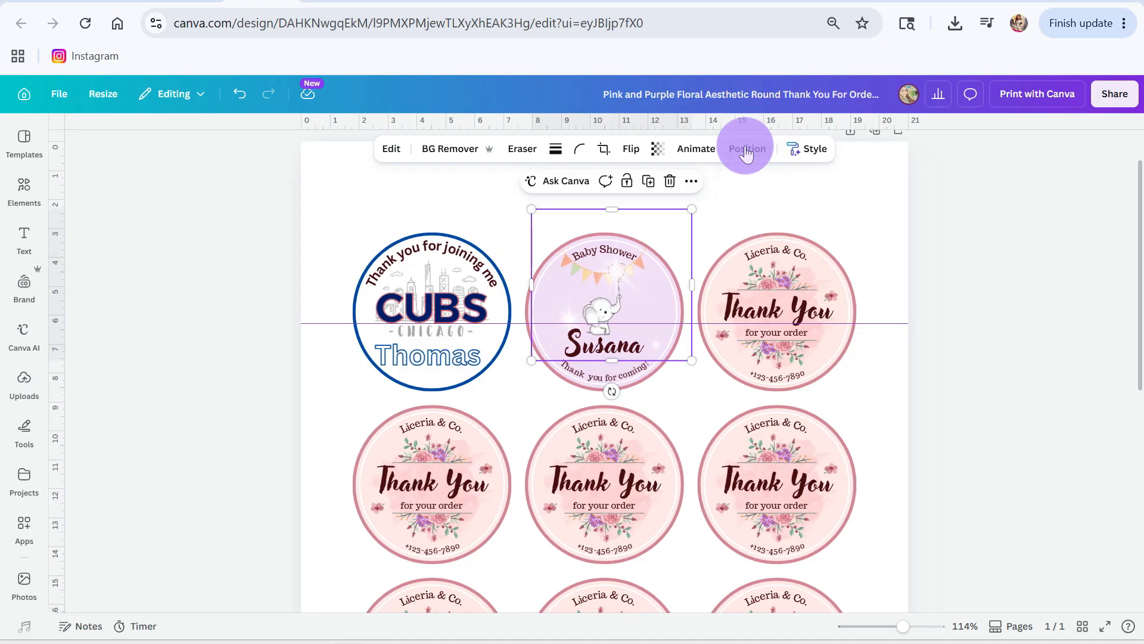
{"action": "left_click", "coordinate": [746, 154]}
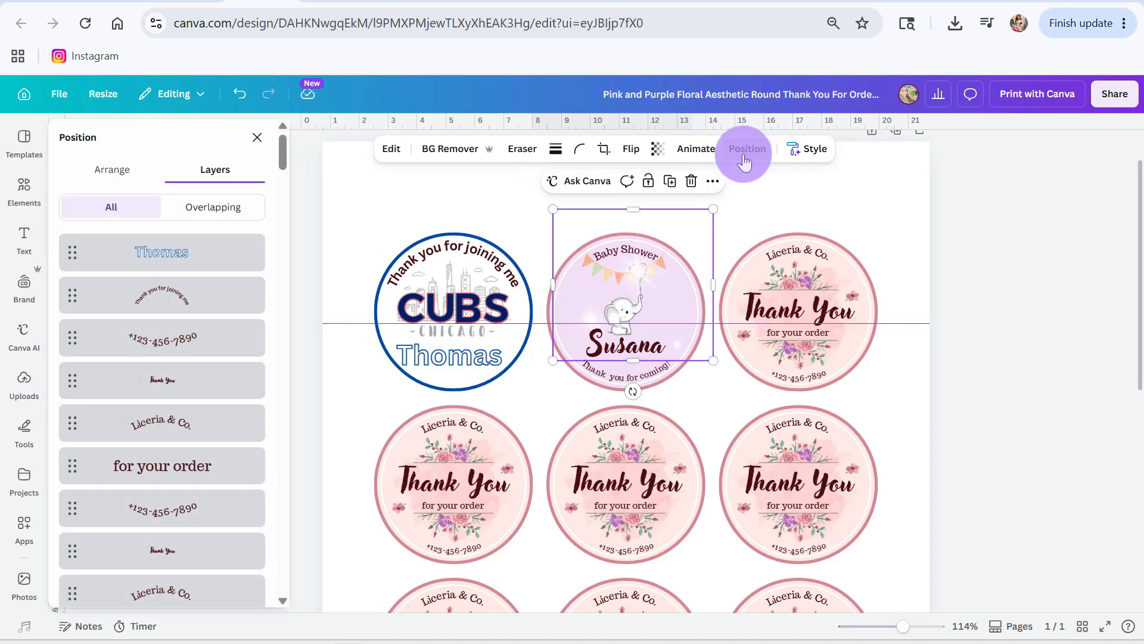
{"action": "left_click", "coordinate": [98, 178]}
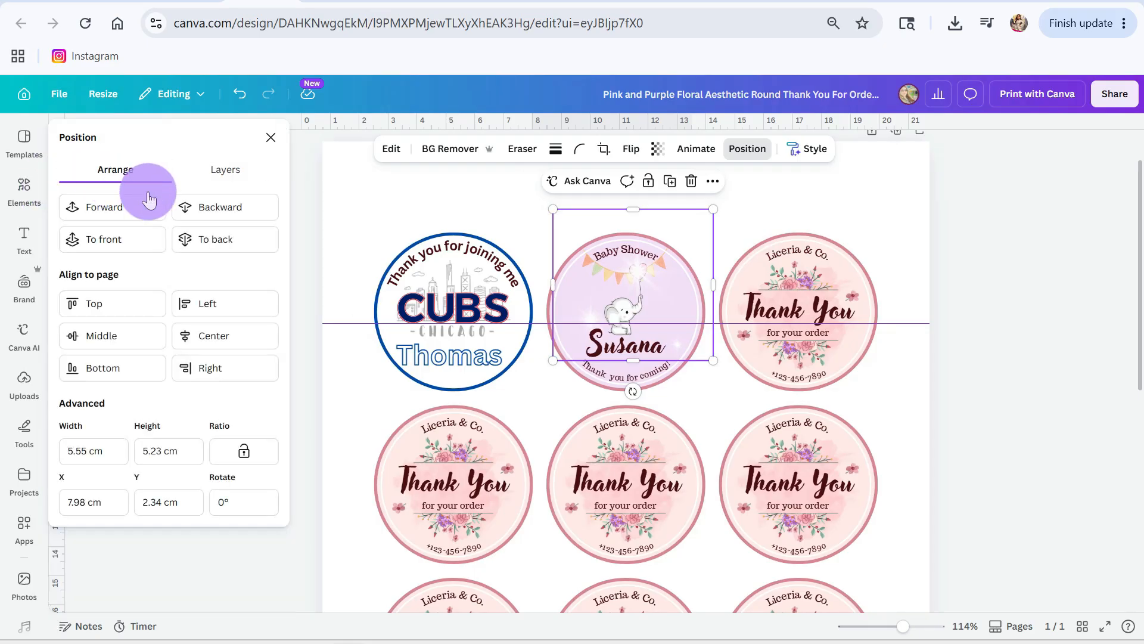
{"action": "left_click", "coordinate": [205, 210]}
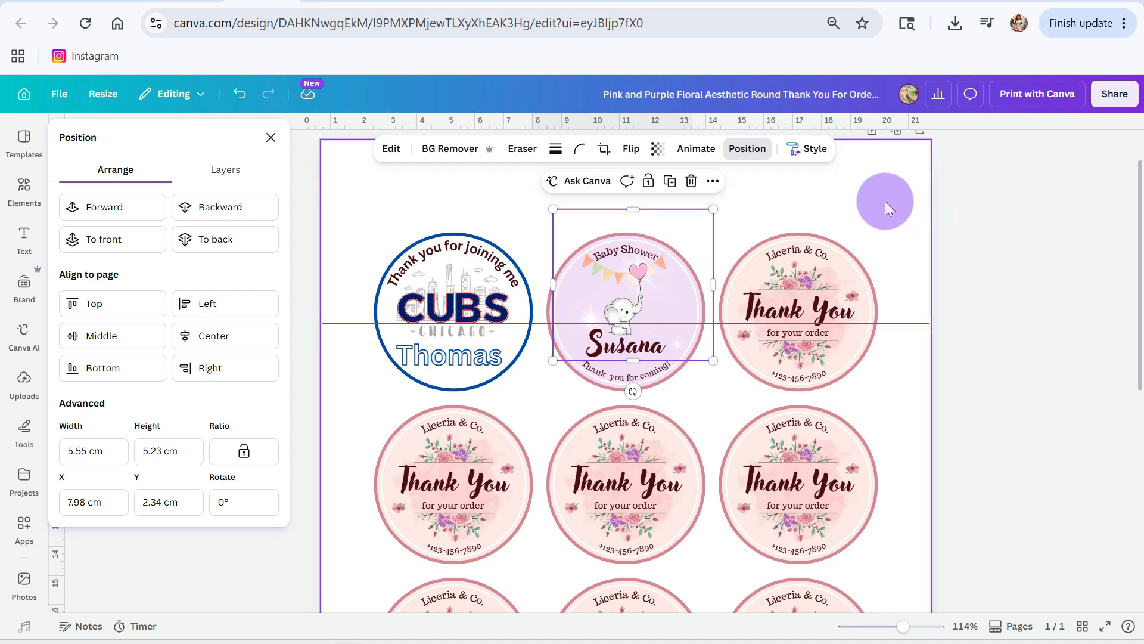
{"action": "left_click", "coordinate": [885, 201]}
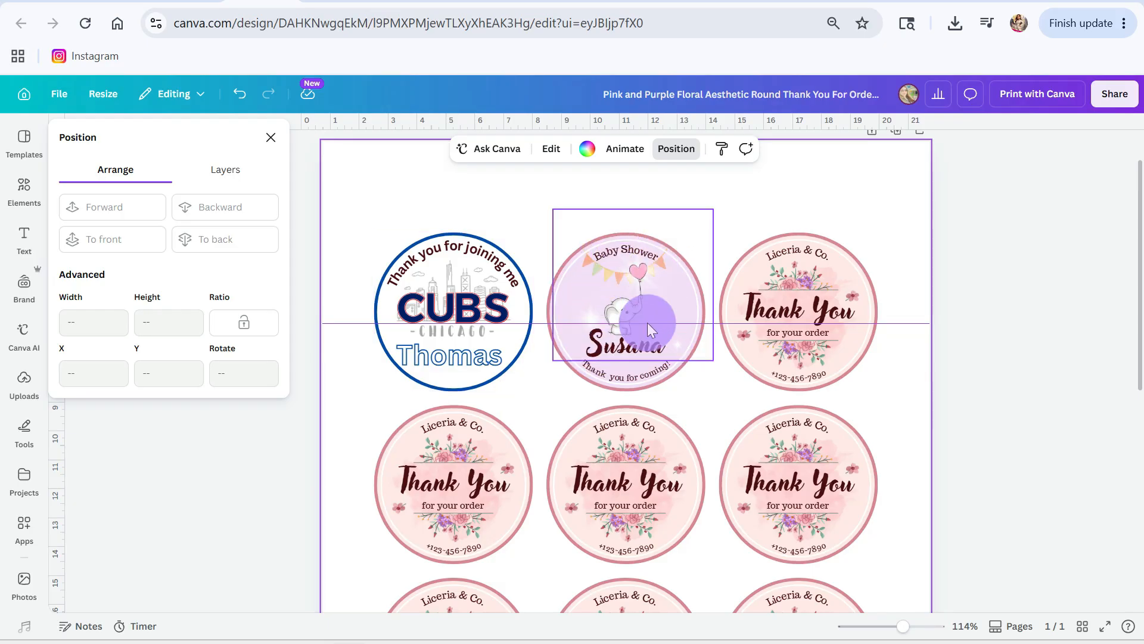
Step: Select all elements of the CUBS label in the first row and group them
{"action": "scroll", "coordinate": [667, 481], "scroll_direction": "down", "scroll_amount": 3}
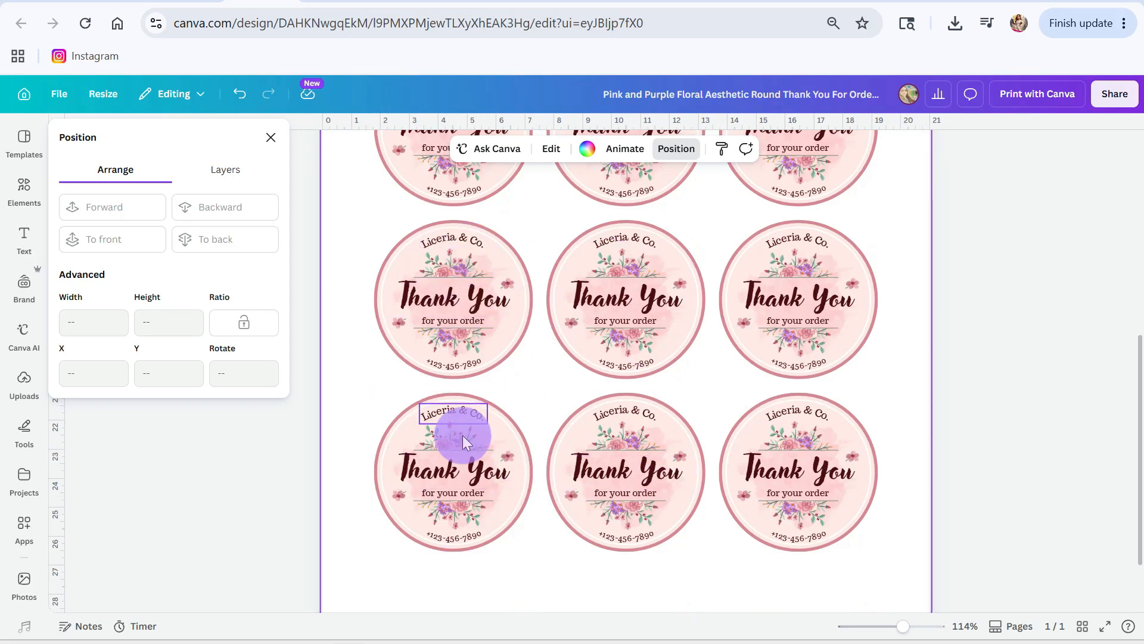
{"action": "scroll", "coordinate": [465, 447], "scroll_direction": "up", "scroll_amount": 4}
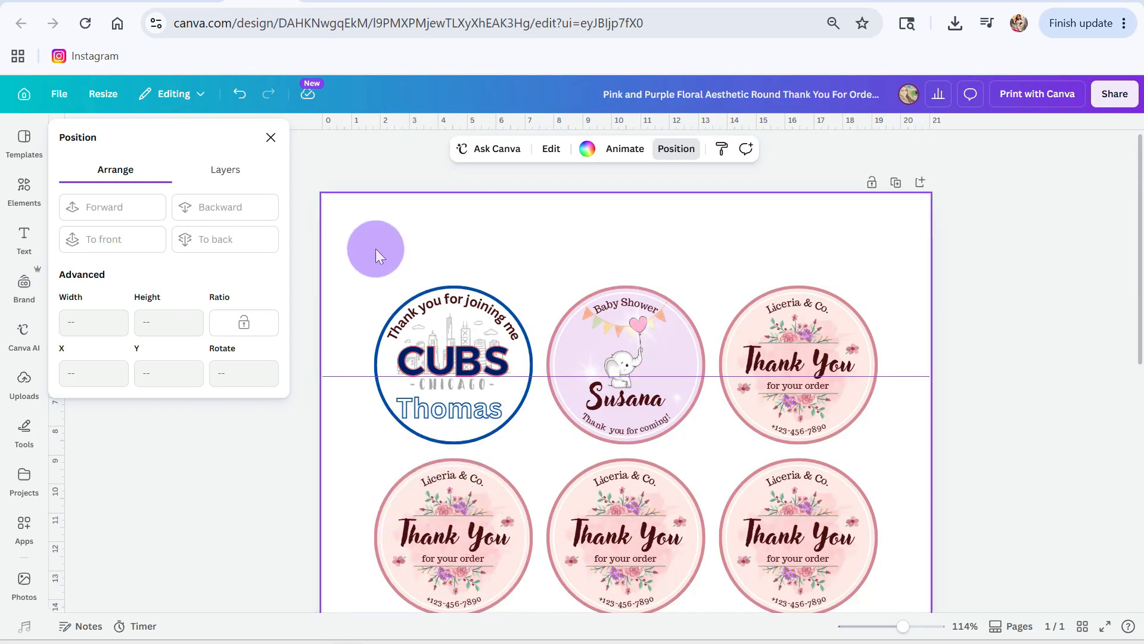
{"action": "left_click_drag", "start_coordinate": [360, 263], "coordinate": [534, 445]}
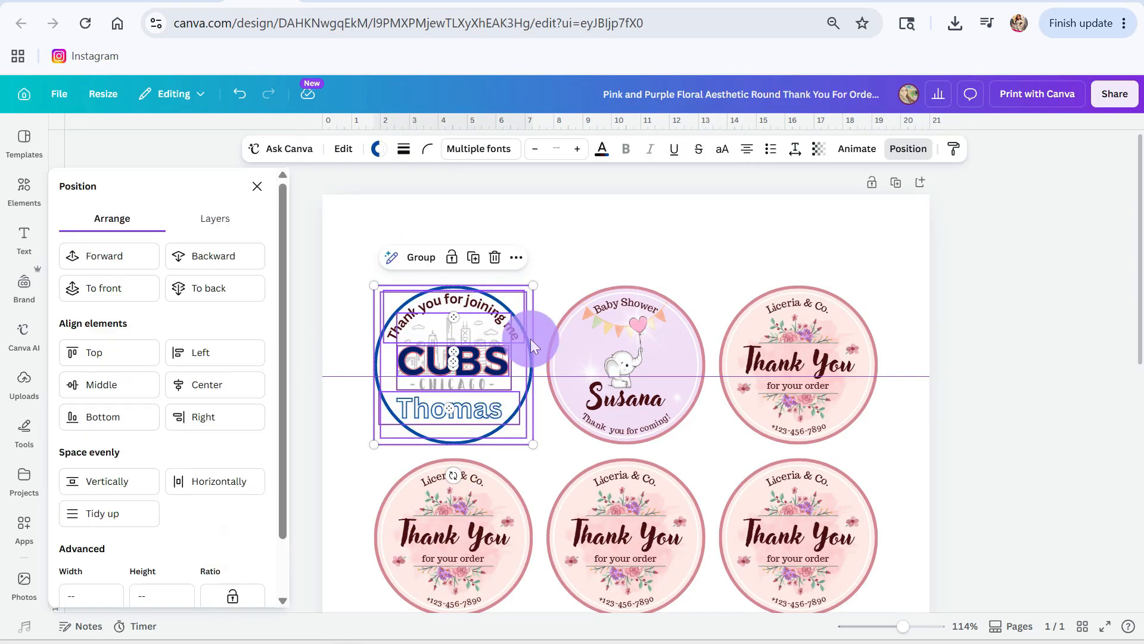
{"action": "left_click", "coordinate": [420, 262]}
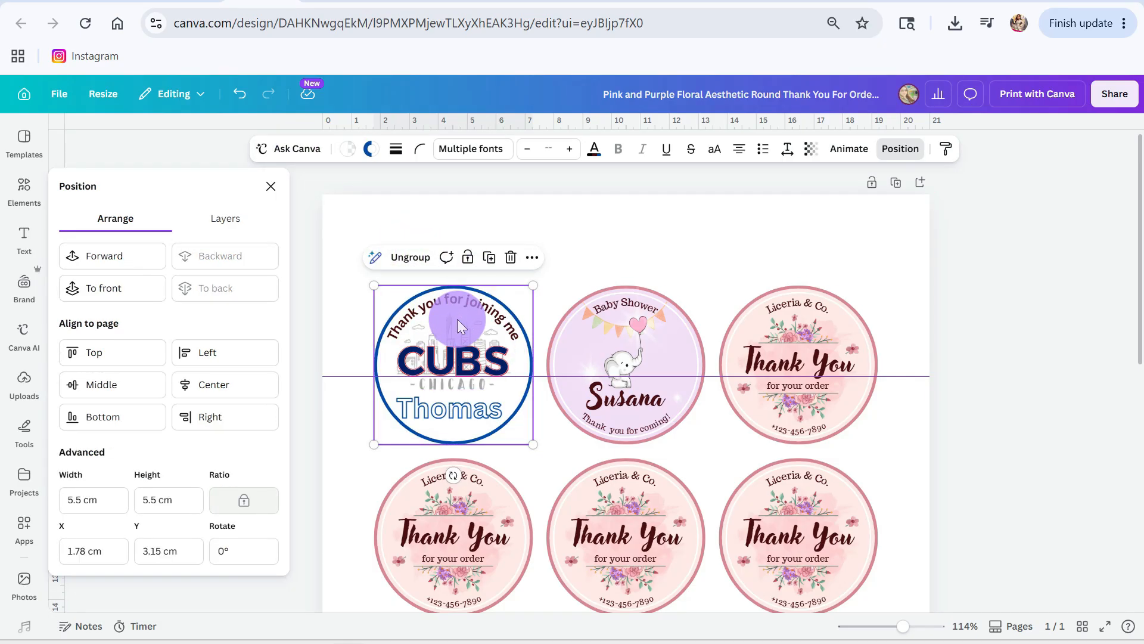
Step: Place copies of the grouped CUBS label over the second and third labels in the first column
{"action": "left_click_drag", "start_coordinate": [456, 320], "coordinate": [467, 514]}
{"action": "scroll", "coordinate": [516, 485], "scroll_direction": "down", "scroll_amount": 3}
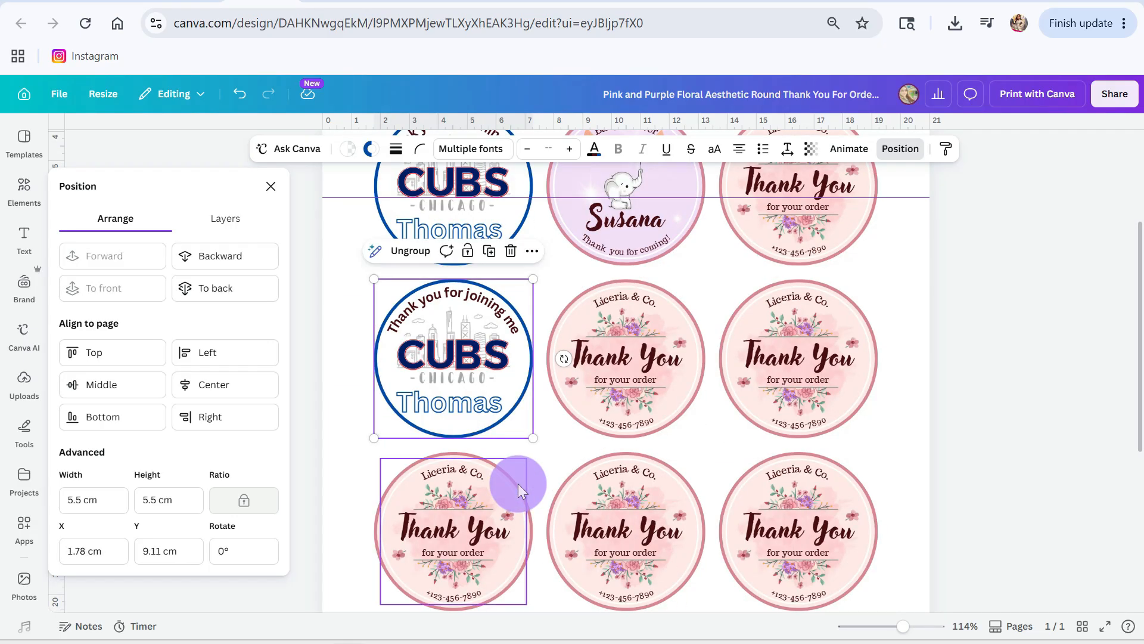
{"action": "key", "text": "ctrl+v"}
{"action": "left_click_drag", "start_coordinate": [473, 227], "coordinate": [463, 556]}
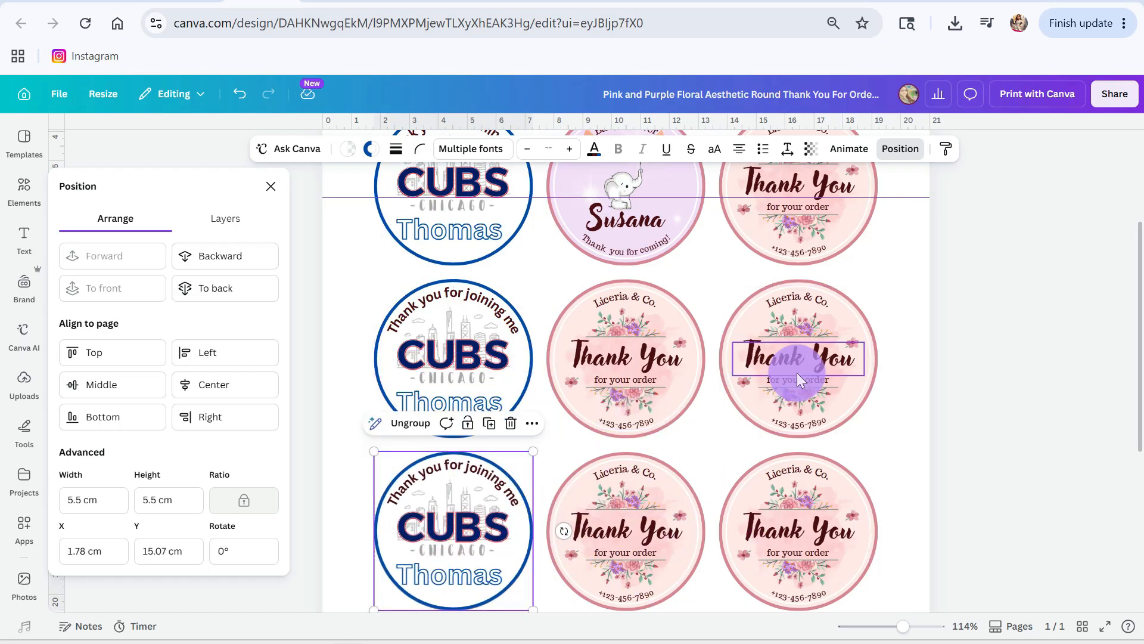
Step: Select all elements of the lilac Baby Shower label and group them
{"action": "scroll", "coordinate": [795, 449], "scroll_direction": "up", "scroll_amount": 1}
{"action": "scroll", "coordinate": [795, 449], "scroll_direction": "up", "scroll_amount": 3}
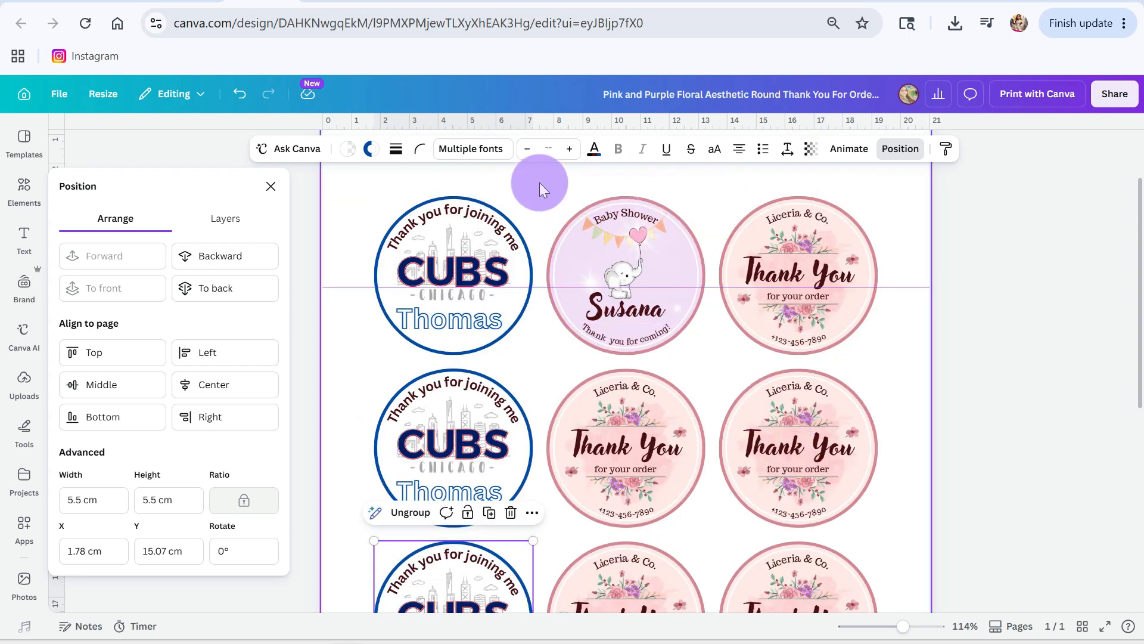
{"action": "left_click_drag", "start_coordinate": [563, 191], "coordinate": [682, 354]}
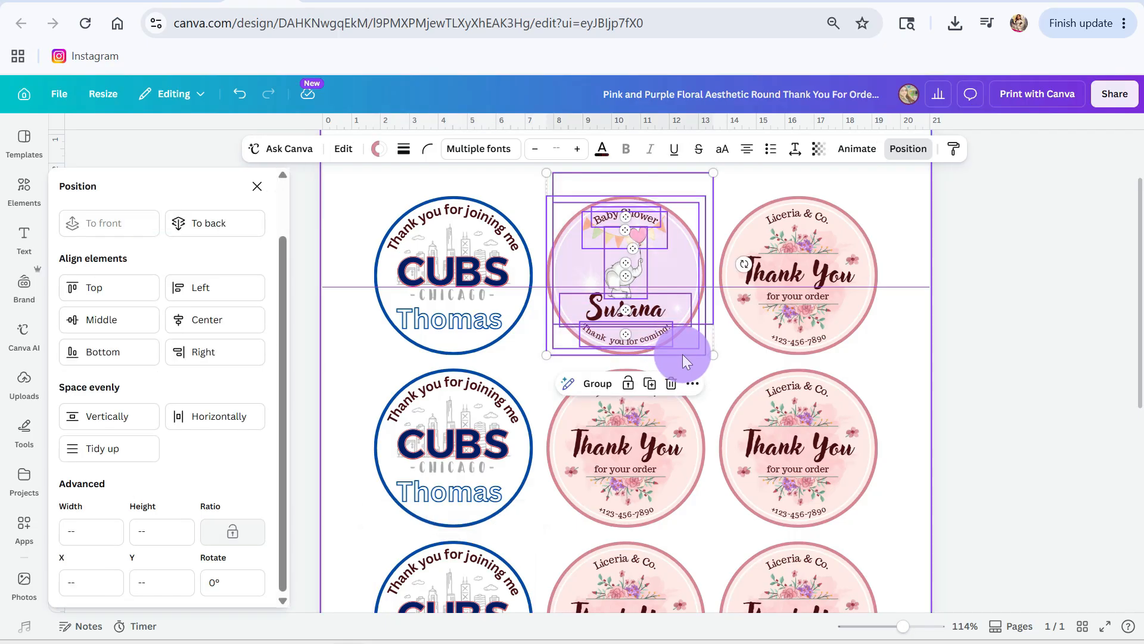
{"action": "left_click", "coordinate": [597, 384]}
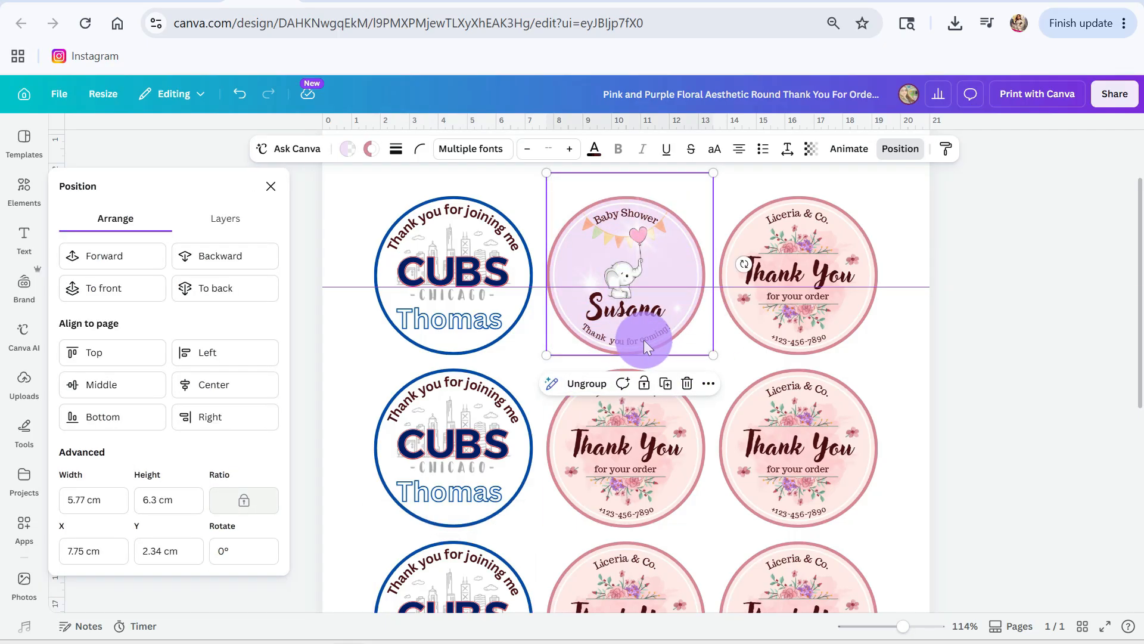
Step: Place copies of the grouped Baby Shower label over the second and third labels in the middle column, aligned with the circles beneath
{"action": "left_click_drag", "start_coordinate": [643, 341], "coordinate": [642, 426]}
{"action": "scroll", "coordinate": [669, 423], "scroll_direction": "down", "scroll_amount": 7}
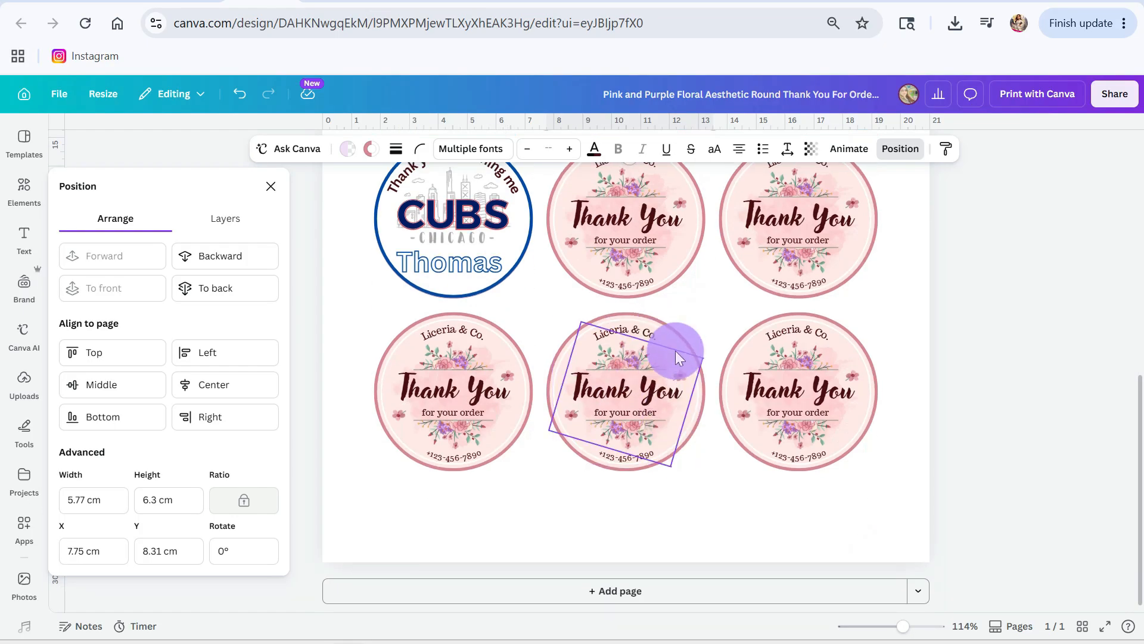
{"action": "scroll", "coordinate": [685, 357], "scroll_direction": "up", "scroll_amount": 3}
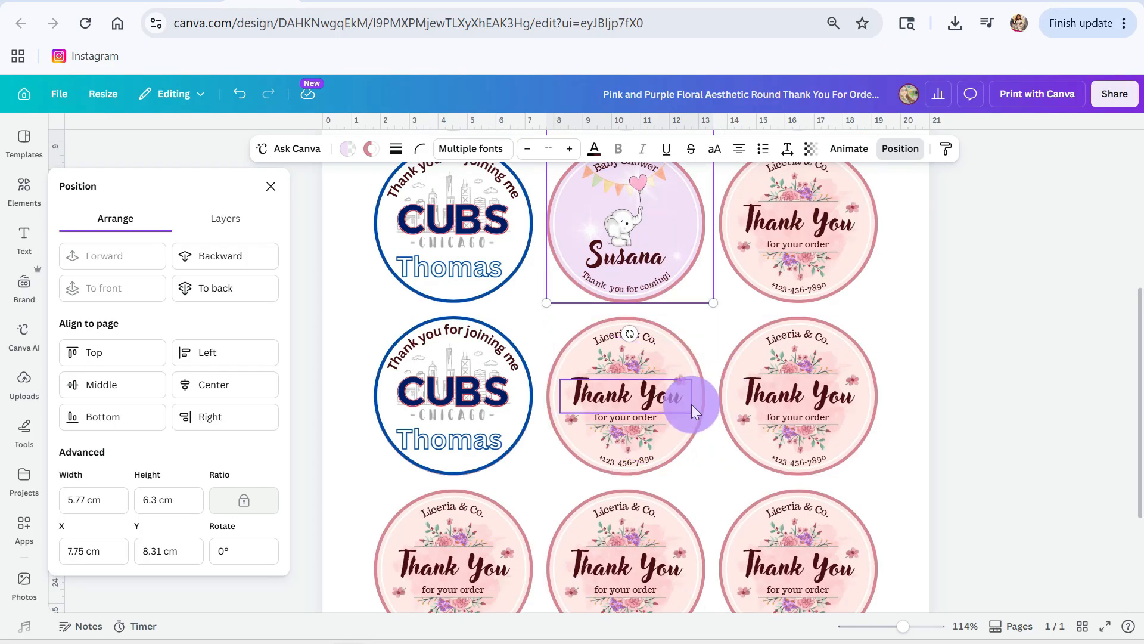
{"action": "left_click_drag", "start_coordinate": [691, 402], "coordinate": [682, 270]}
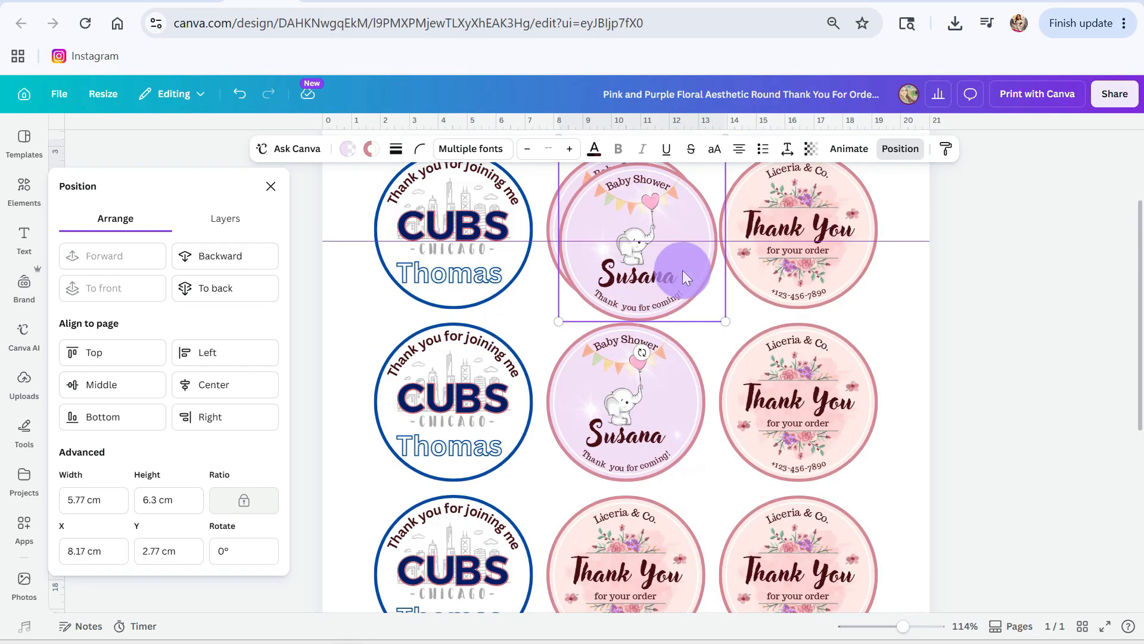
{"action": "left_click_drag", "start_coordinate": [675, 343], "coordinate": [674, 562]}
{"action": "scroll", "coordinate": [675, 561], "scroll_direction": "down", "scroll_amount": 2}
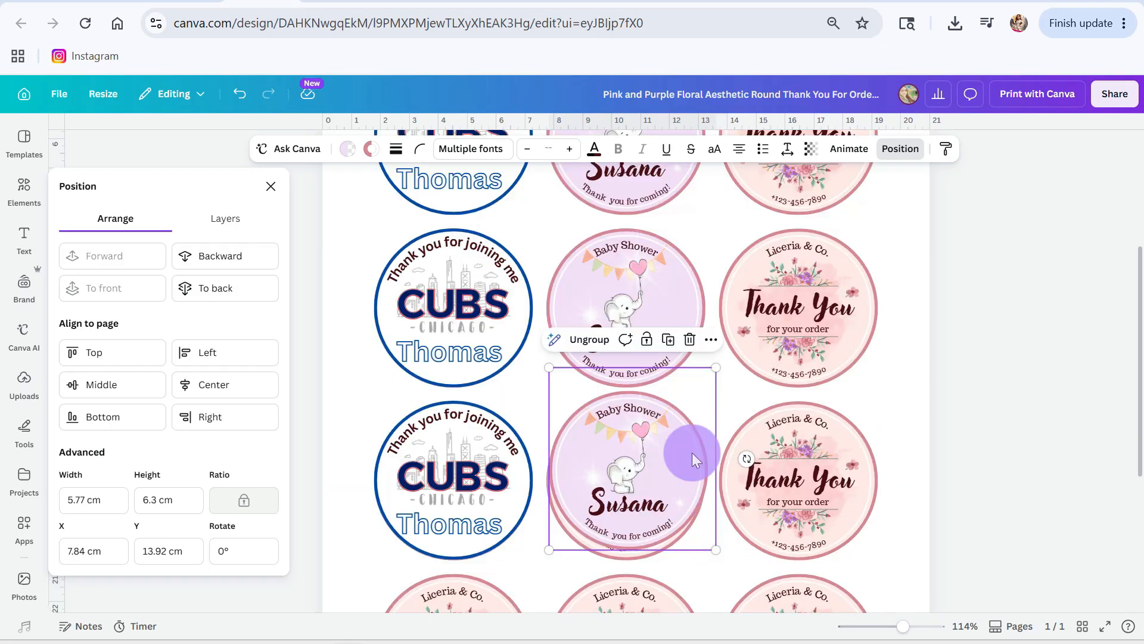
{"action": "left_click_drag", "start_coordinate": [667, 465], "coordinate": [665, 474]}
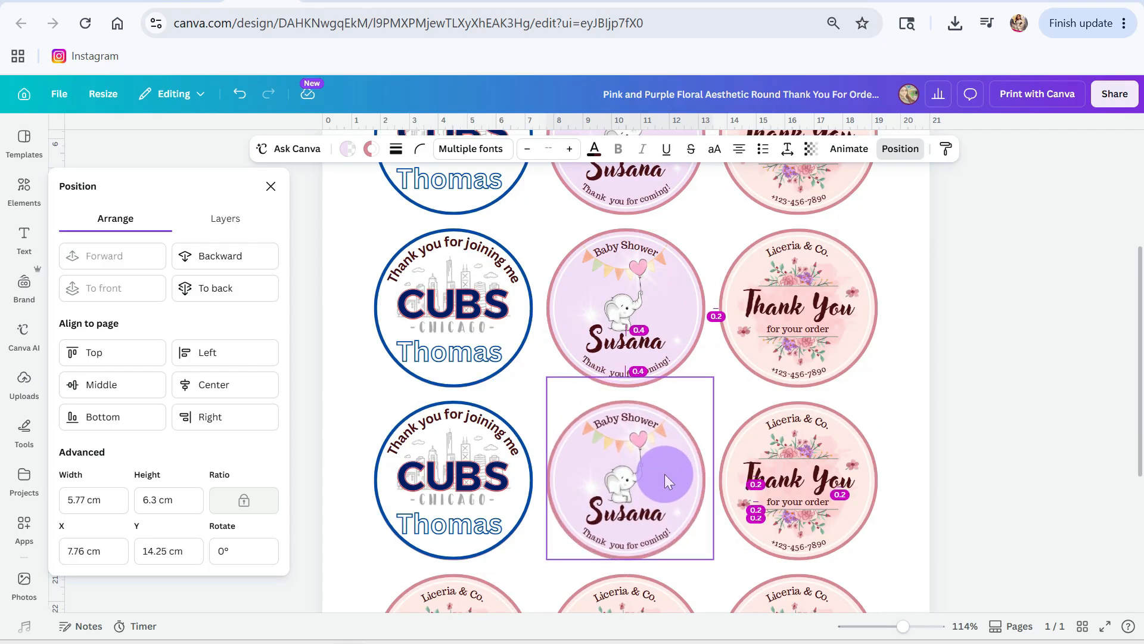
{"action": "left_click", "coordinate": [886, 385]}
Step: Look over the whole sheet to check the duplicated labels and the remaining original ones
{"action": "scroll", "coordinate": [852, 417], "scroll_direction": "down", "scroll_amount": 3}
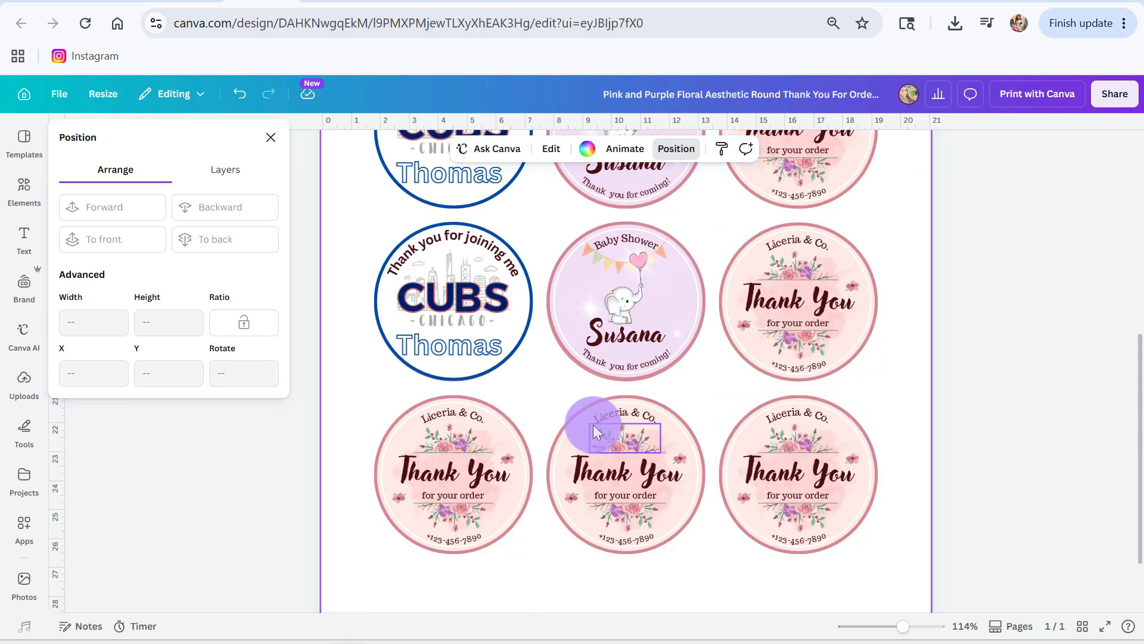
{"action": "scroll", "coordinate": [842, 420], "scroll_direction": "up", "scroll_amount": 5}
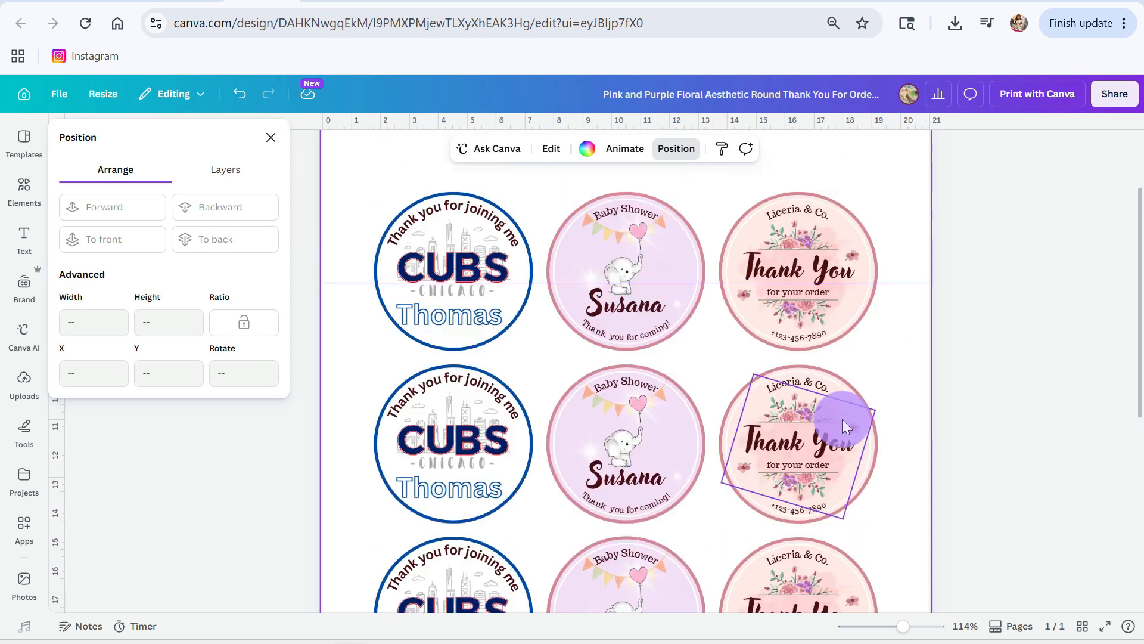
{"action": "scroll", "coordinate": [842, 420], "scroll_direction": "up", "scroll_amount": 3}
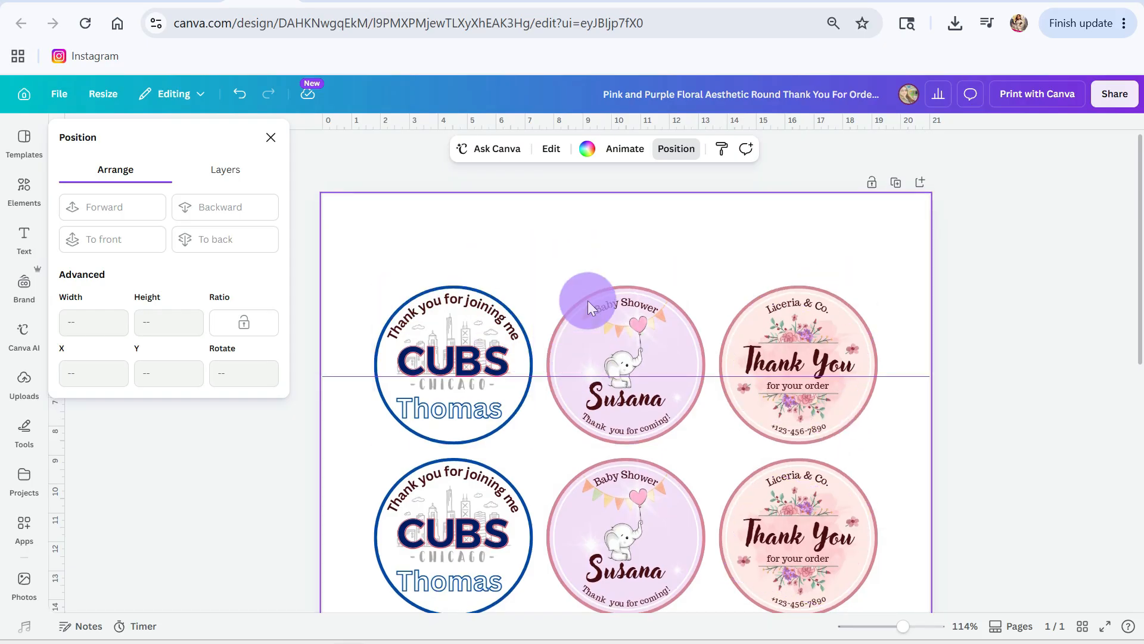
{"action": "scroll", "coordinate": [449, 385], "scroll_direction": "down", "scroll_amount": 5}
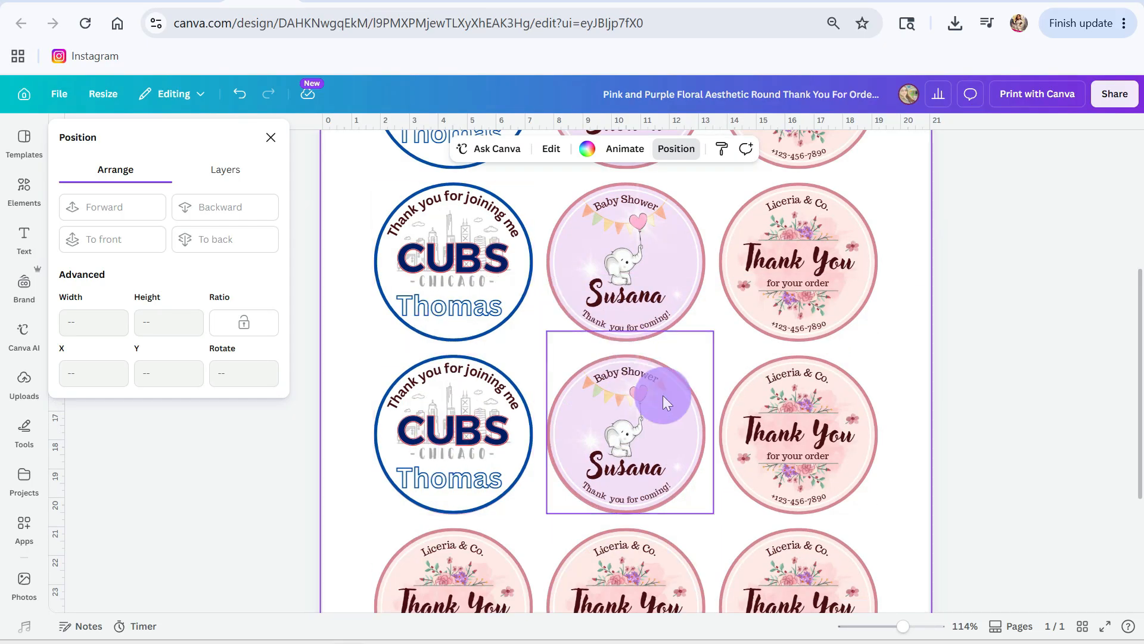
{"action": "scroll", "coordinate": [823, 238], "scroll_direction": "up", "scroll_amount": 3}
{"action": "scroll", "coordinate": [810, 404], "scroll_direction": "down", "scroll_amount": 2}
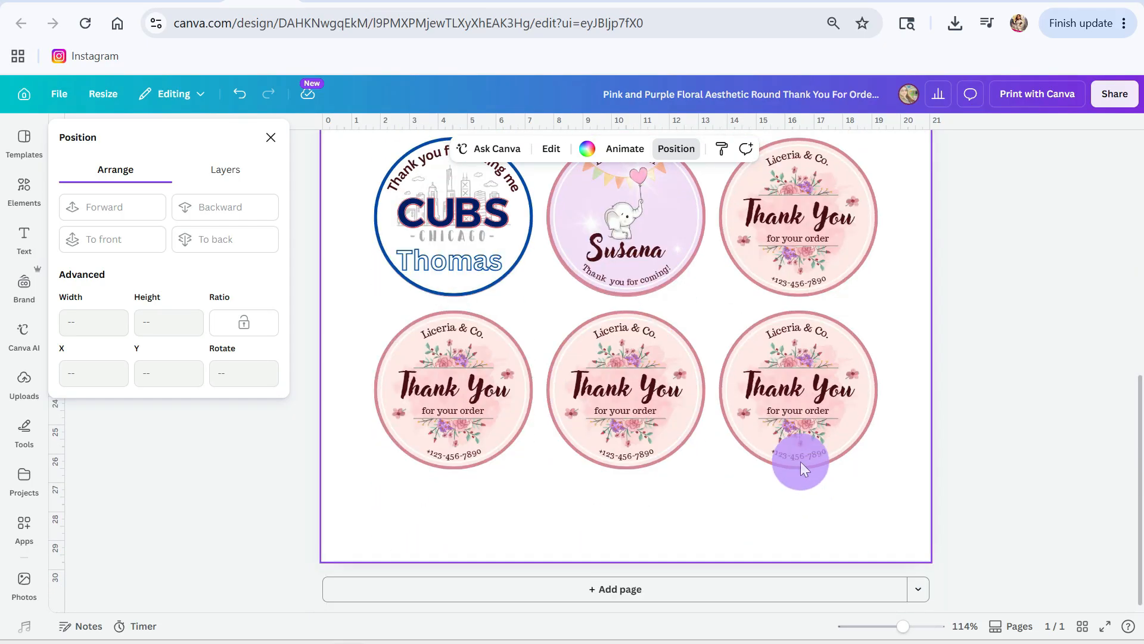
{"action": "scroll", "coordinate": [793, 414], "scroll_direction": "up", "scroll_amount": 5}
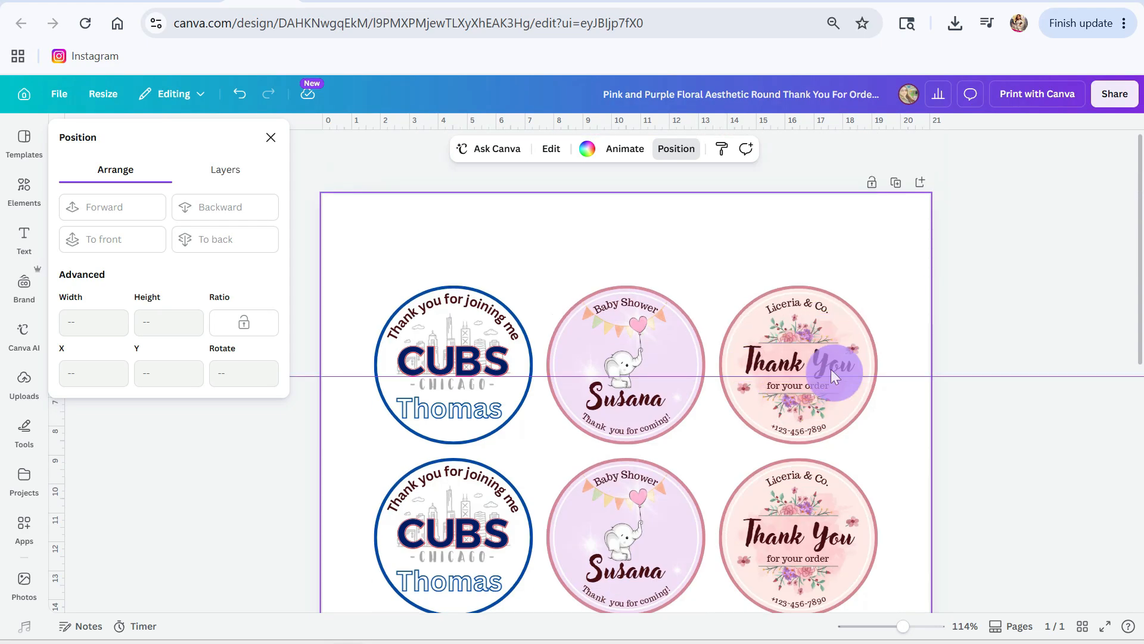
Step: Delete the company name, upper flowers, "Thank You" and "for your order" from the third label in the first row
{"action": "left_click", "coordinate": [806, 300]}
{"action": "key", "text": "Delete"}
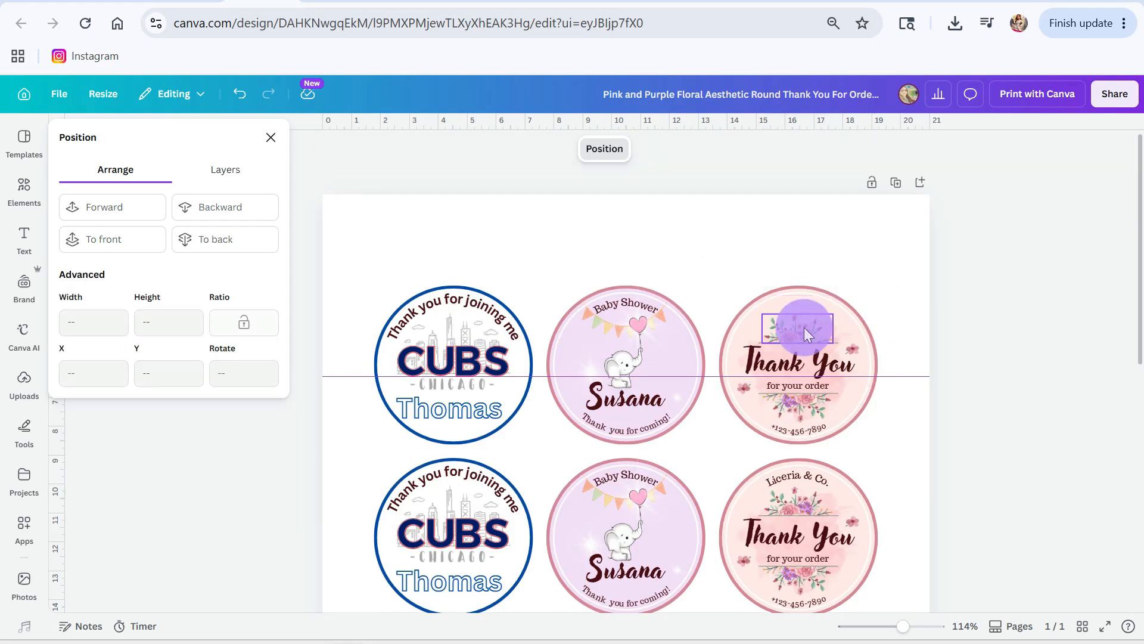
{"action": "left_click", "coordinate": [806, 358]}
{"action": "key", "text": "Delete"}
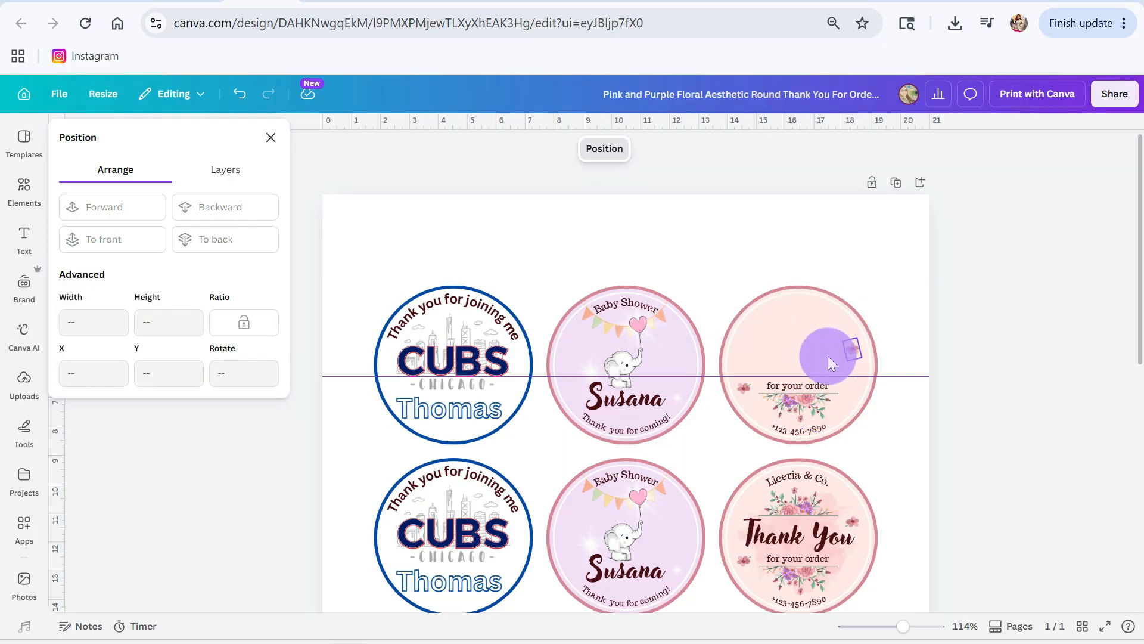
{"action": "left_click", "coordinate": [798, 384]}
{"action": "key", "text": "Delete"}
Step: Delete the divider line, lower flowers, phone number and remaining small flower from the third label, leaving only its blank circle
{"action": "left_click", "coordinate": [802, 398]}
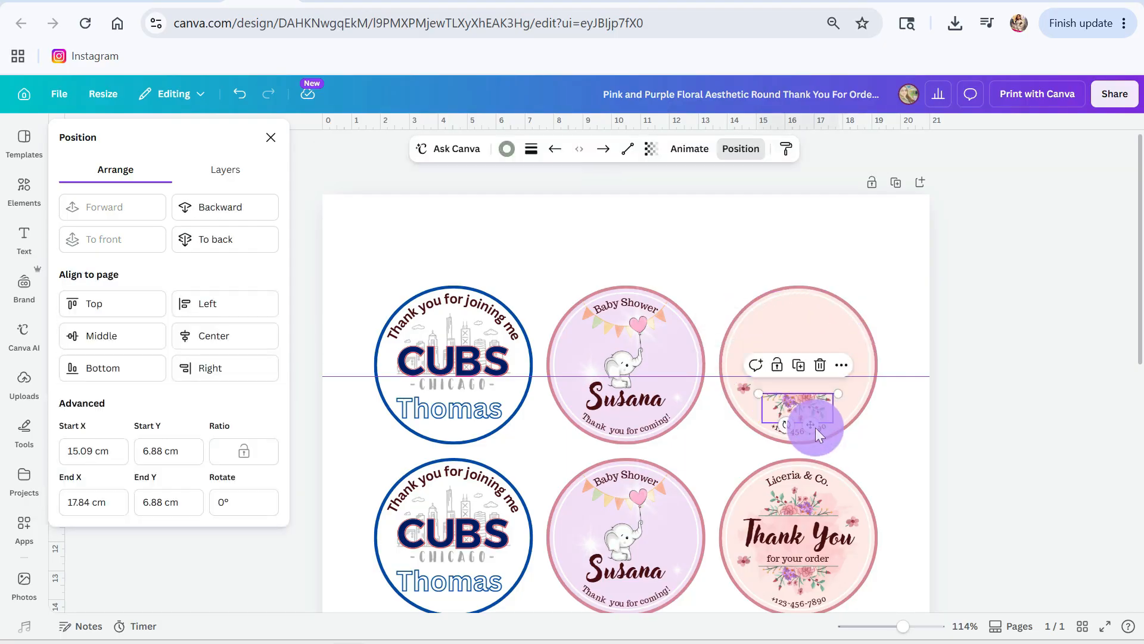
{"action": "key", "text": "Delete"}
{"action": "left_click", "coordinate": [799, 402]}
{"action": "key", "text": "Delete"}
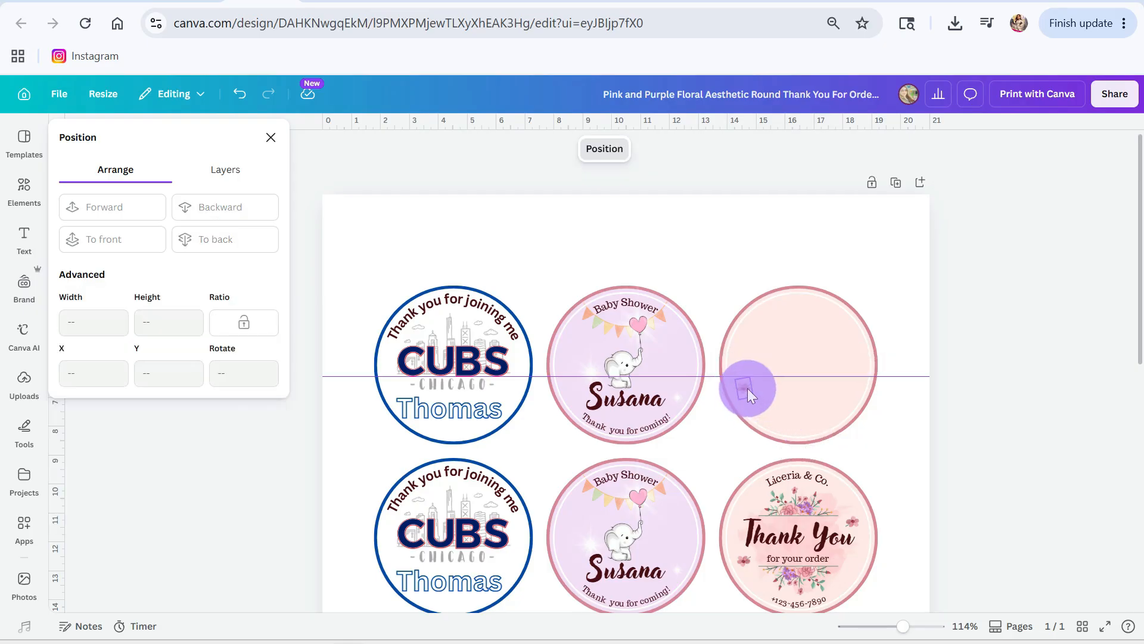
{"action": "left_click", "coordinate": [747, 388]}
{"action": "key", "text": "Delete"}
{"action": "left_click", "coordinate": [877, 236]}
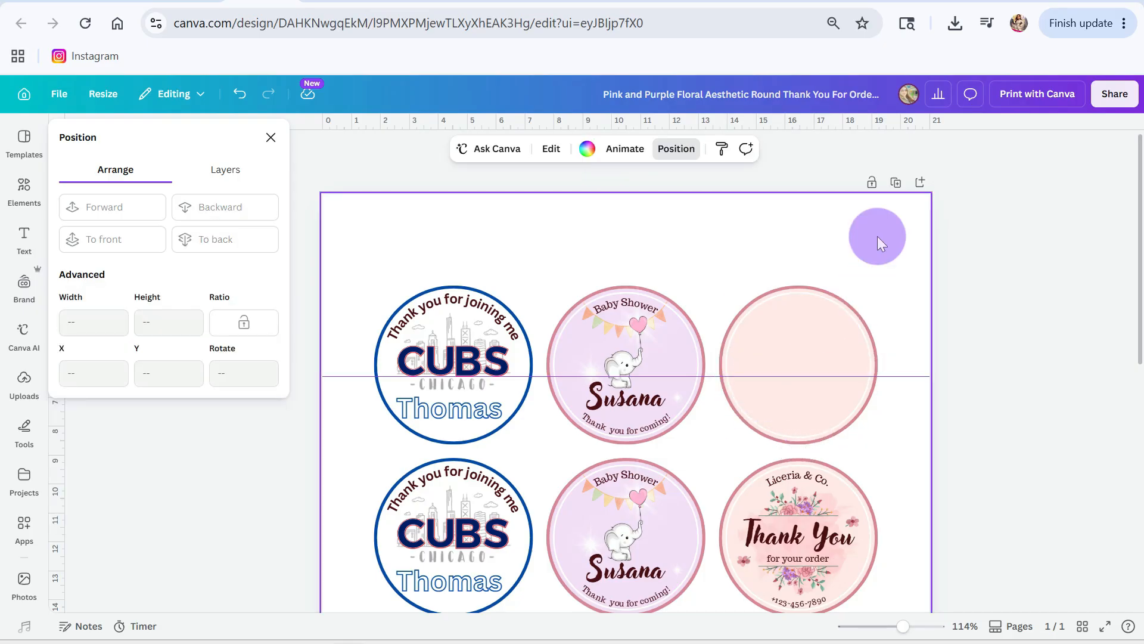
{"action": "left_click", "coordinate": [718, 227]}
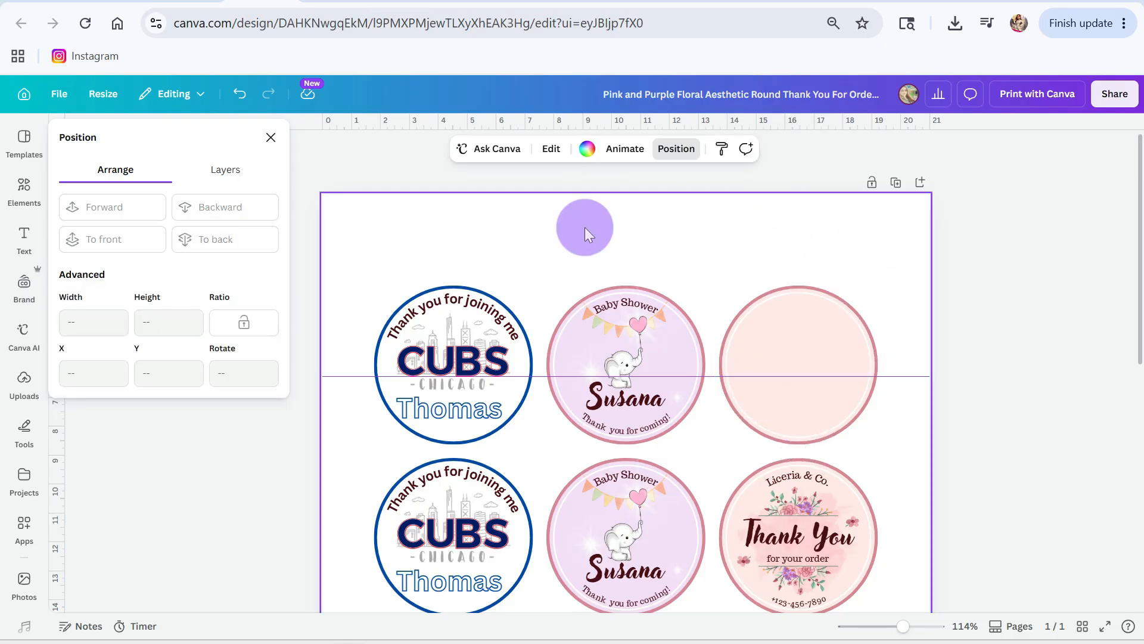
Step: Search the design elements for "princess" graphics
{"action": "left_click", "coordinate": [25, 191]}
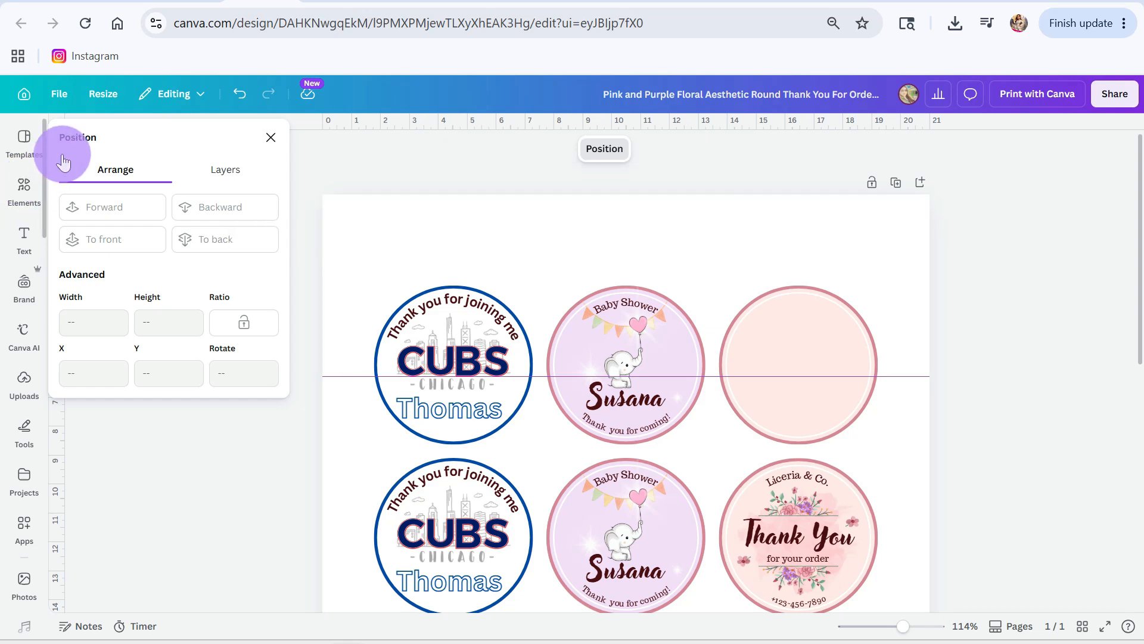
{"action": "left_click_drag", "start_coordinate": [133, 166], "coordinate": [45, 147]}
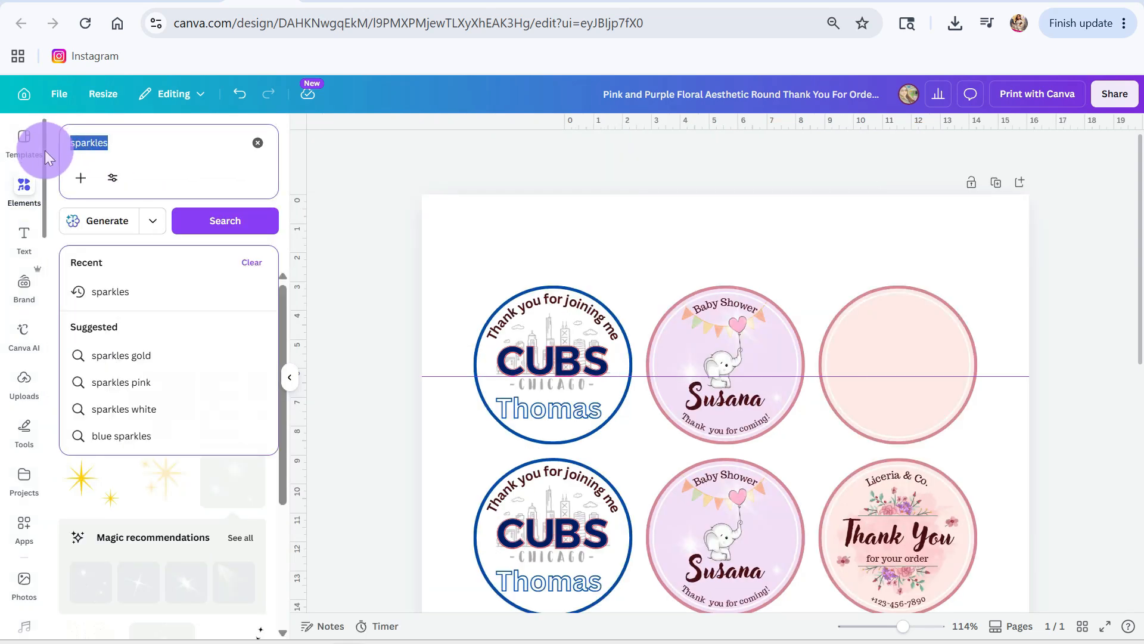
{"action": "type", "text": "qu"}
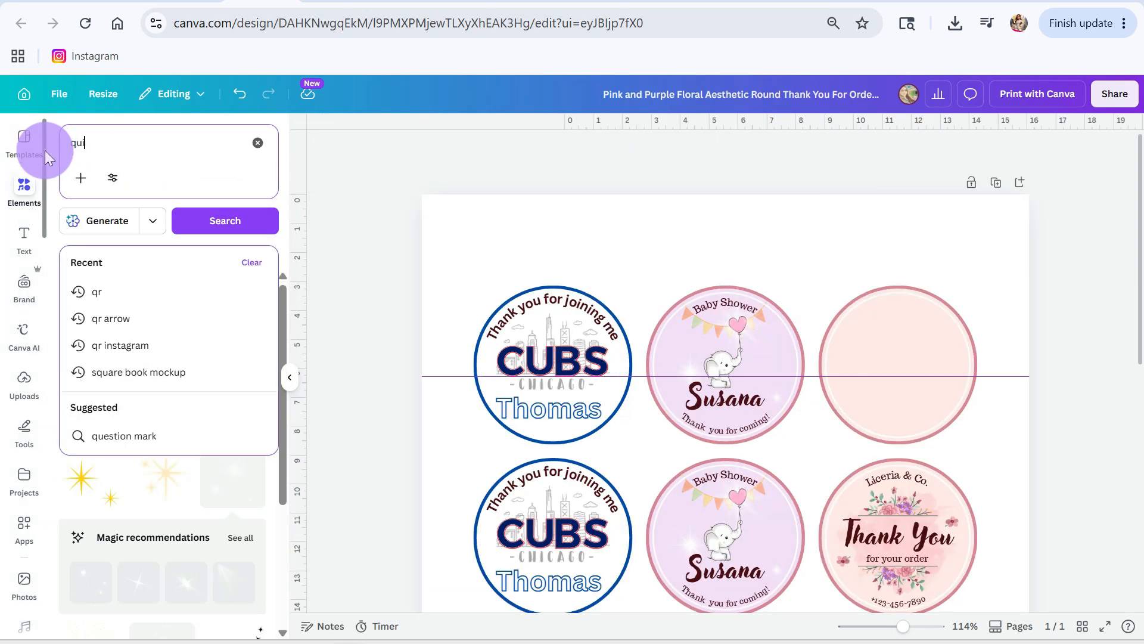
{"action": "key", "text": "BackSpace"}
{"action": "type", "text": "princess"}
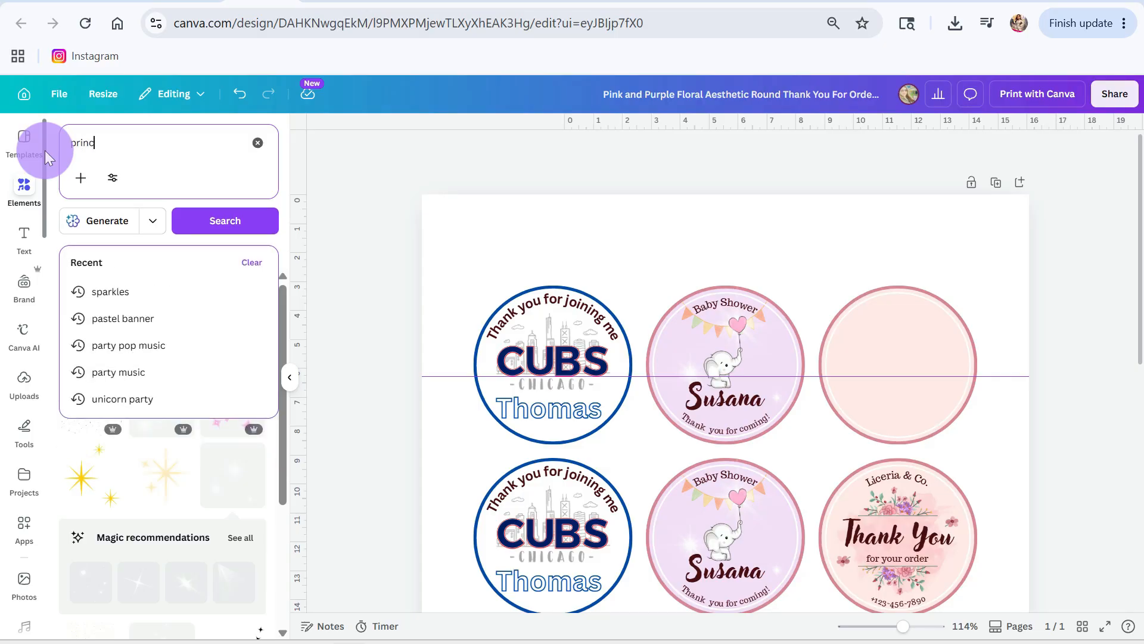
{"action": "key", "text": "Return"}
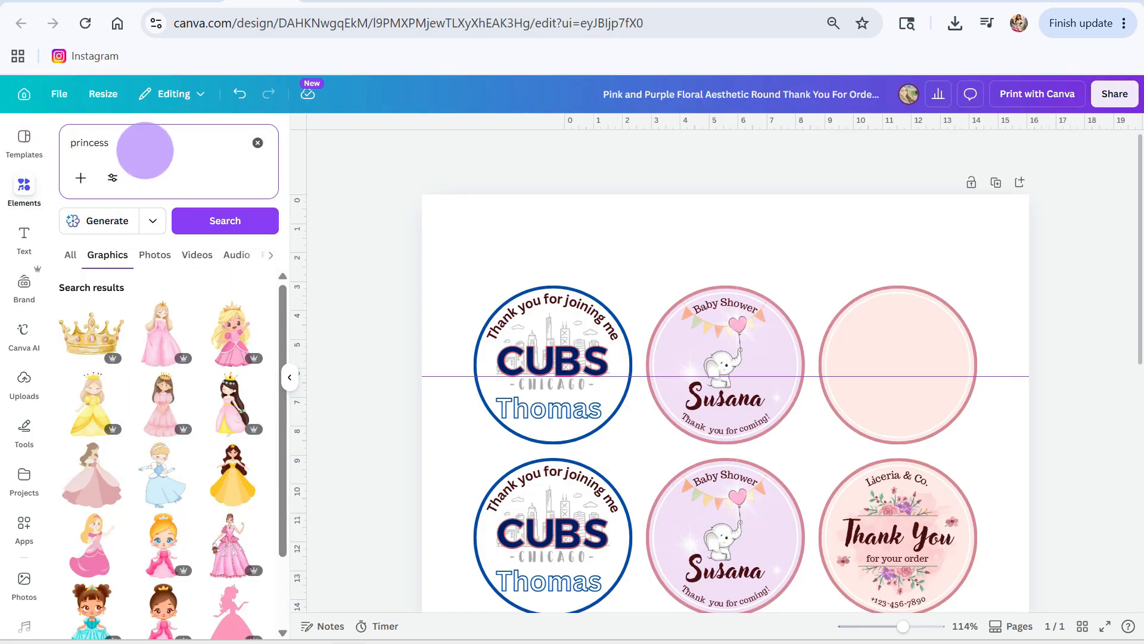
Step: Narrow the graphics search to "princess blue"
{"action": "left_click", "coordinate": [144, 149]}
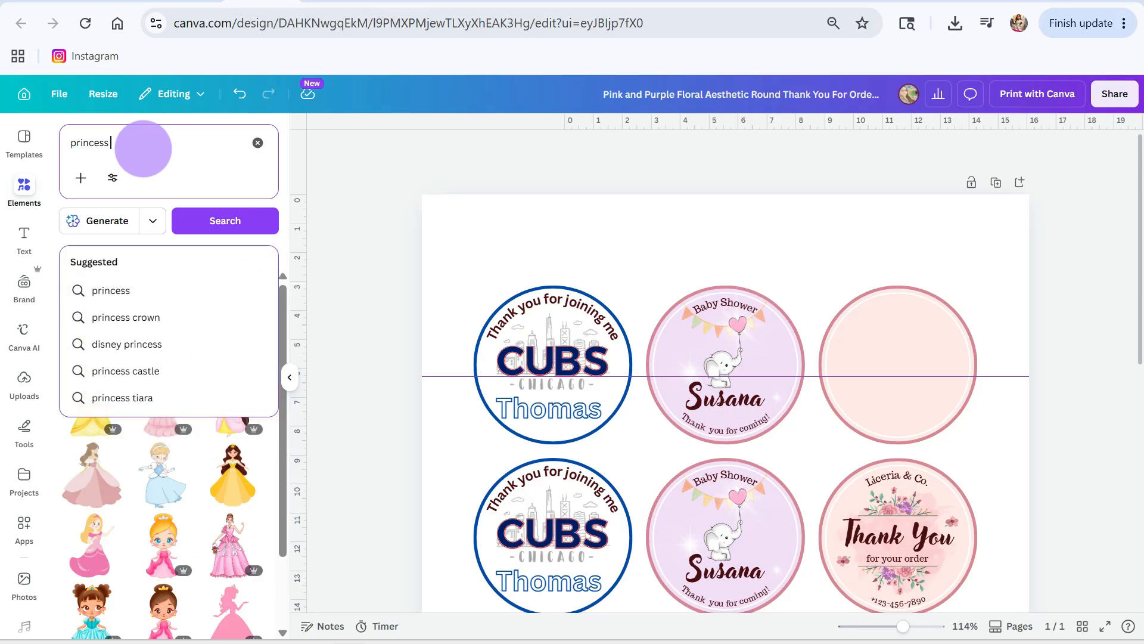
{"action": "type", "text": "r"}
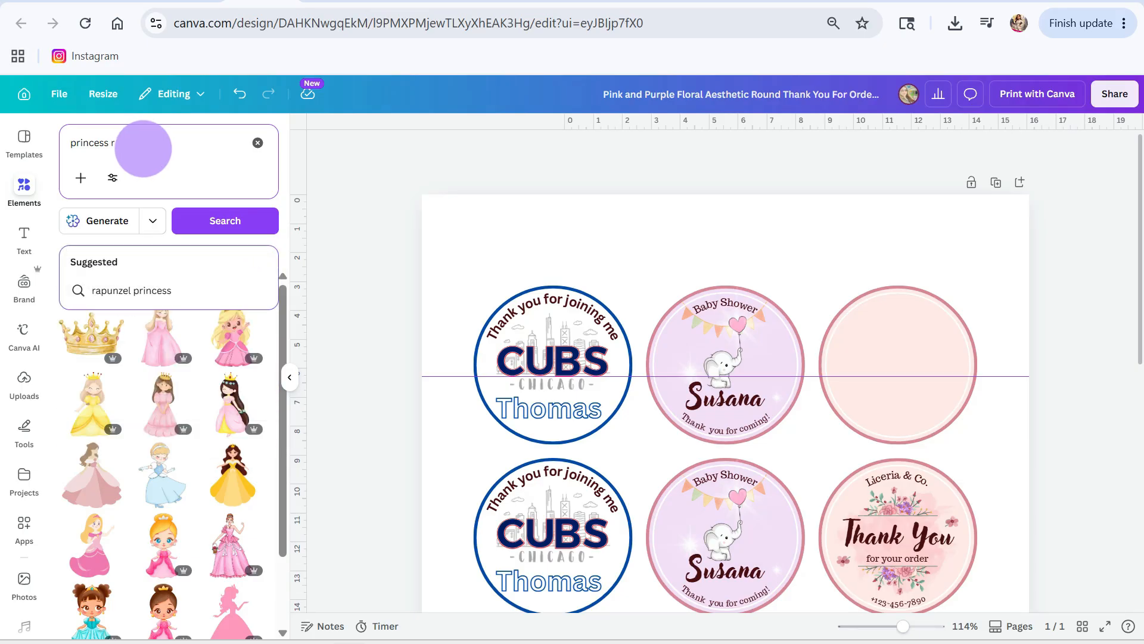
{"action": "key", "text": "BackSpace"}
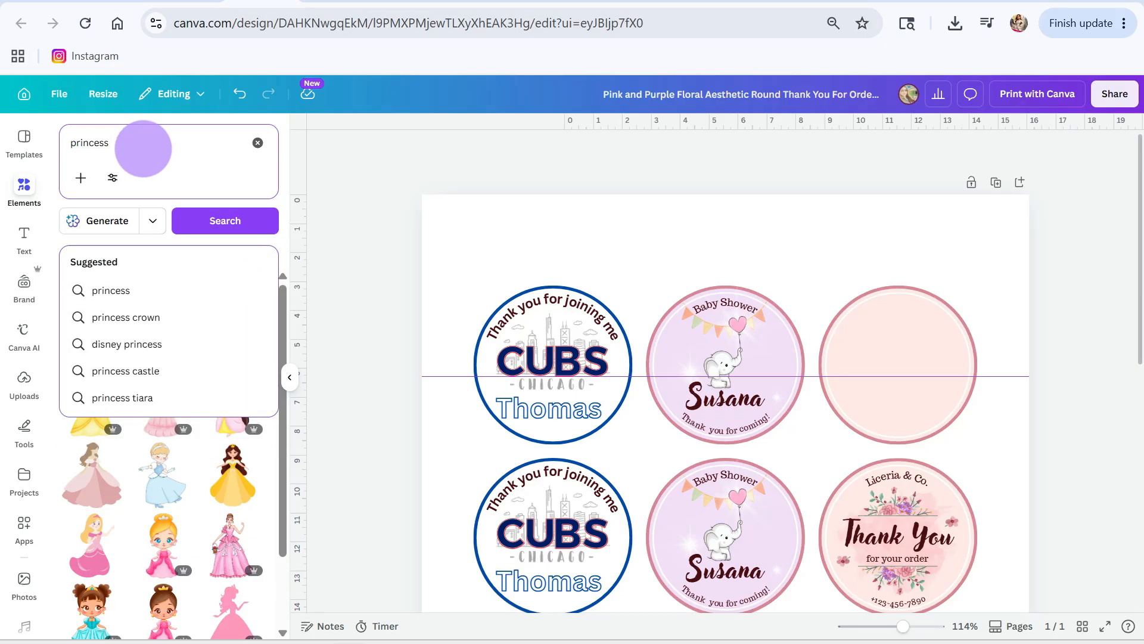
{"action": "type", "text": "blue"}
{"action": "key", "text": "Return"}
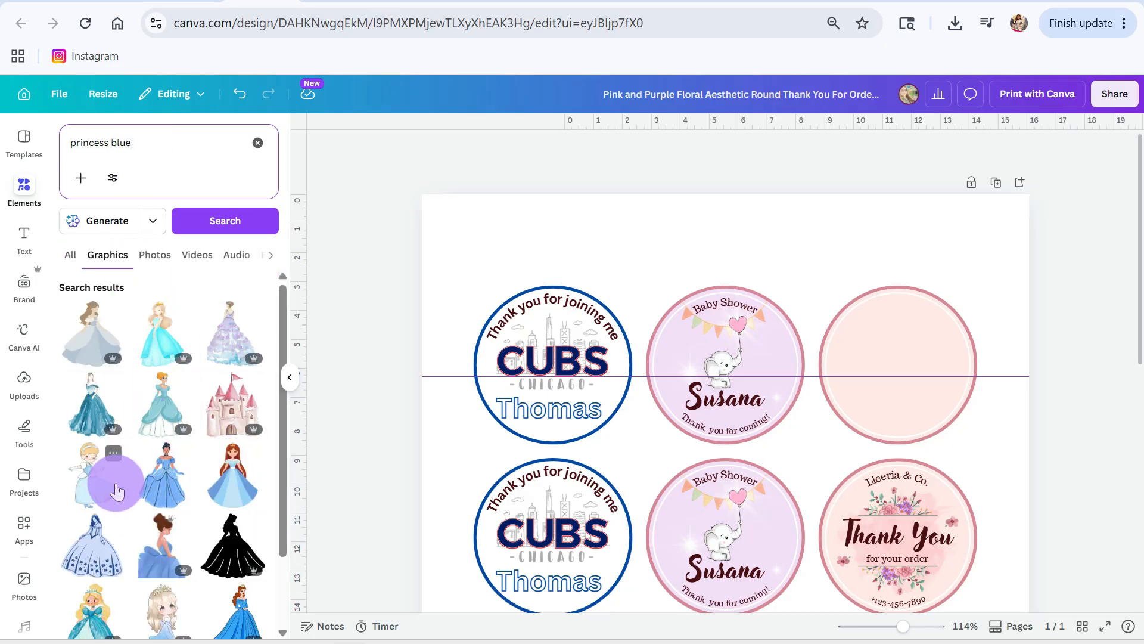
Step: Try the brown-haired princess in the pale blue gown on the sheet, delete it, and browse further graphics
{"action": "left_click", "coordinate": [83, 345]}
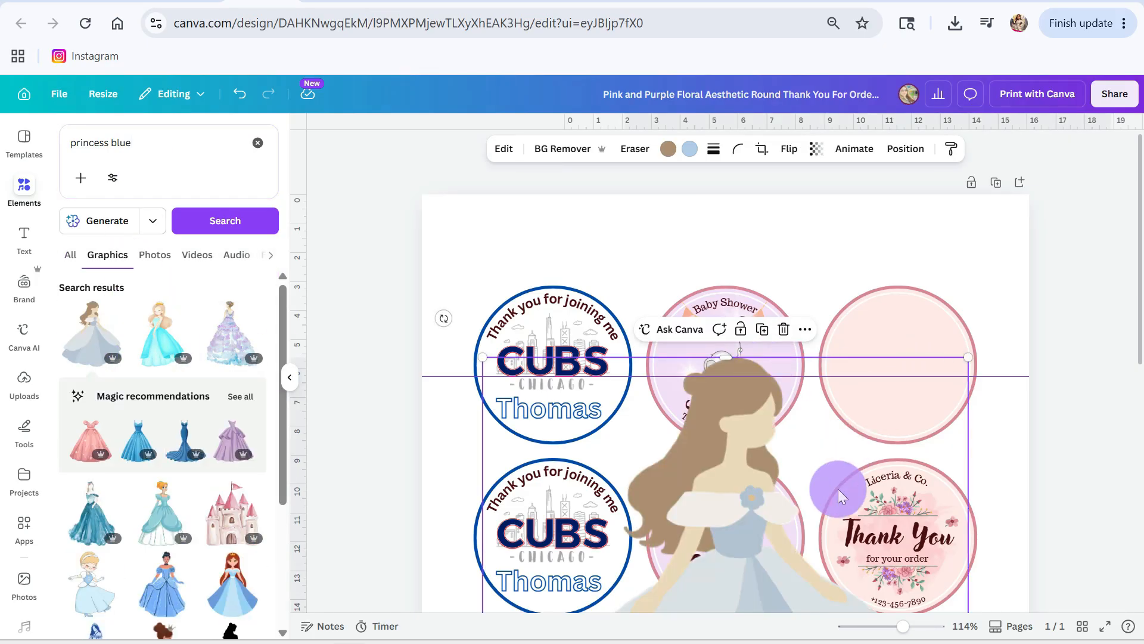
{"action": "key", "text": "Delete"}
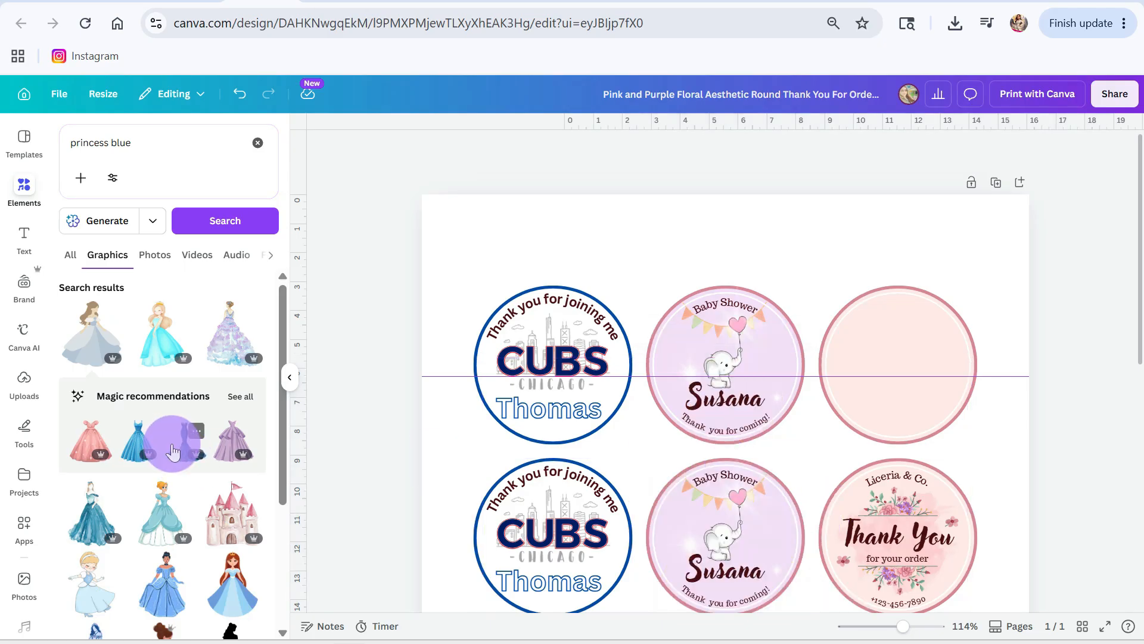
{"action": "scroll", "coordinate": [163, 456], "scroll_direction": "down", "scroll_amount": 3}
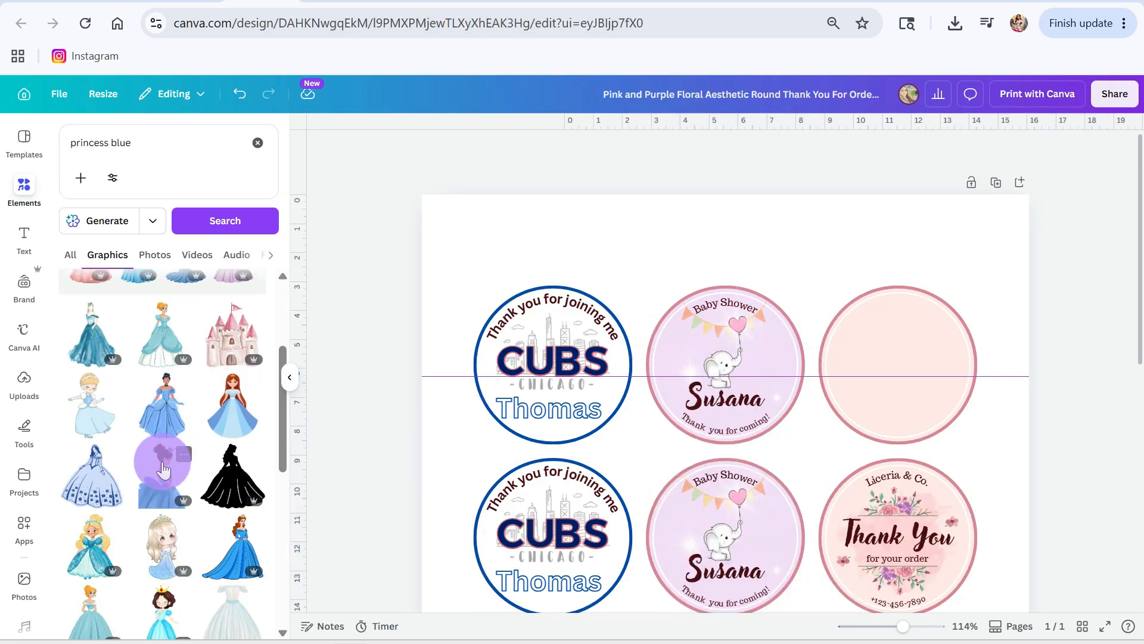
{"action": "scroll", "coordinate": [163, 471], "scroll_direction": "down", "scroll_amount": 2}
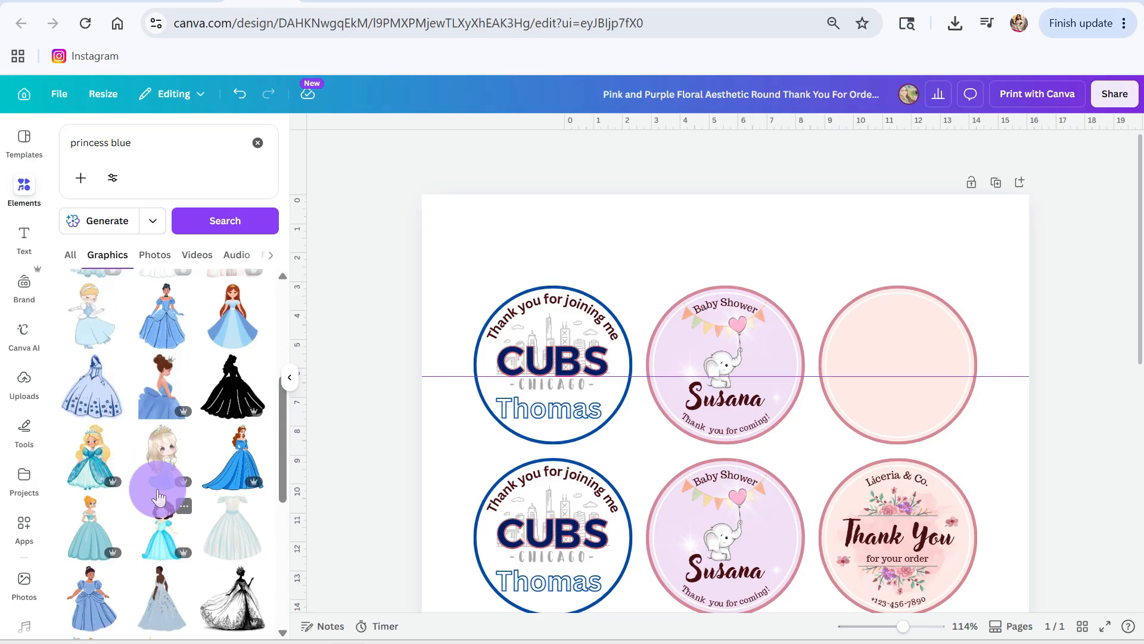
Step: Insert the long-haired chibi princess in the blue dress, shrink it, and move it to the sheet's upper edge
{"action": "left_click", "coordinate": [163, 459]}
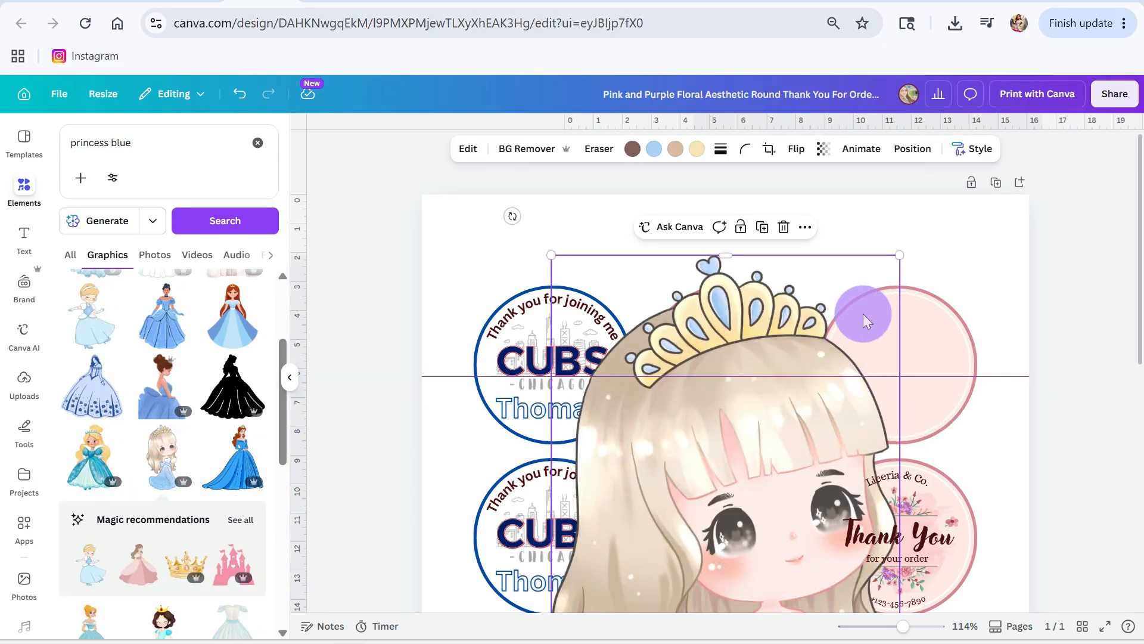
{"action": "left_click_drag", "start_coordinate": [899, 255], "coordinate": [777, 465]}
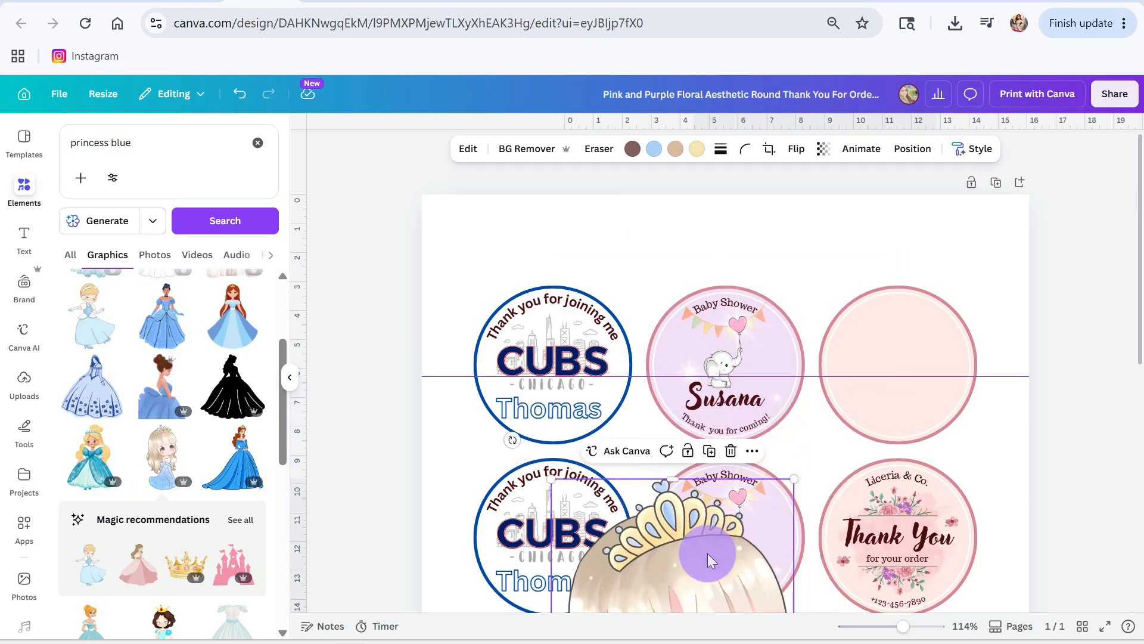
{"action": "left_click_drag", "start_coordinate": [706, 488], "coordinate": [779, 244]}
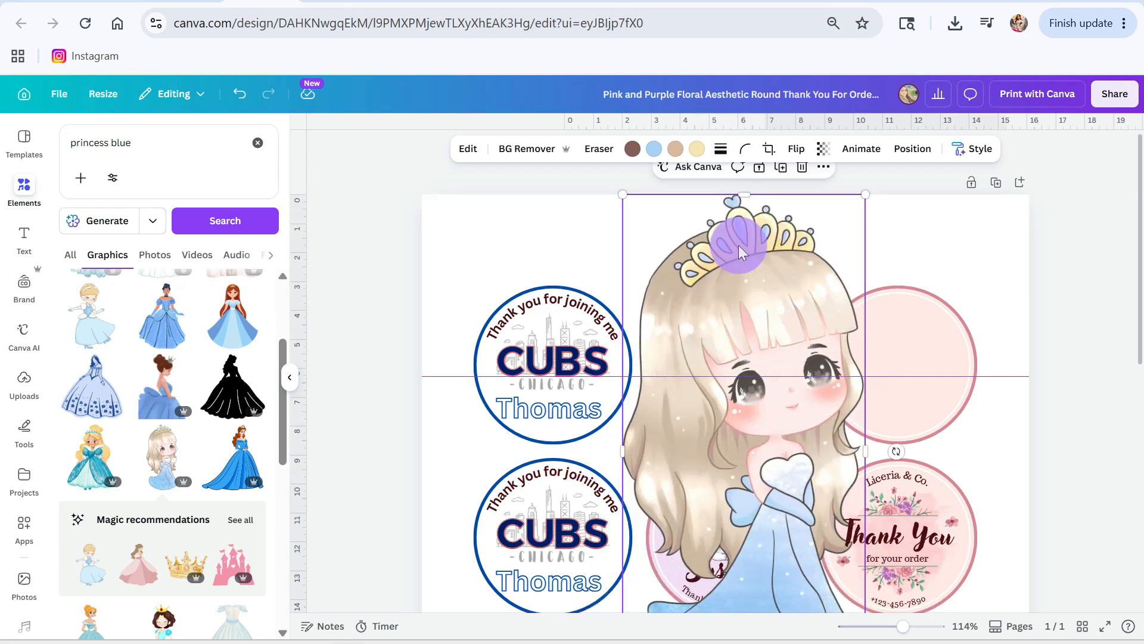
Step: Try recoloring the chibi princess's pastel gray orange tone to the design's dark navy and undo the change
{"action": "left_click", "coordinate": [682, 154]}
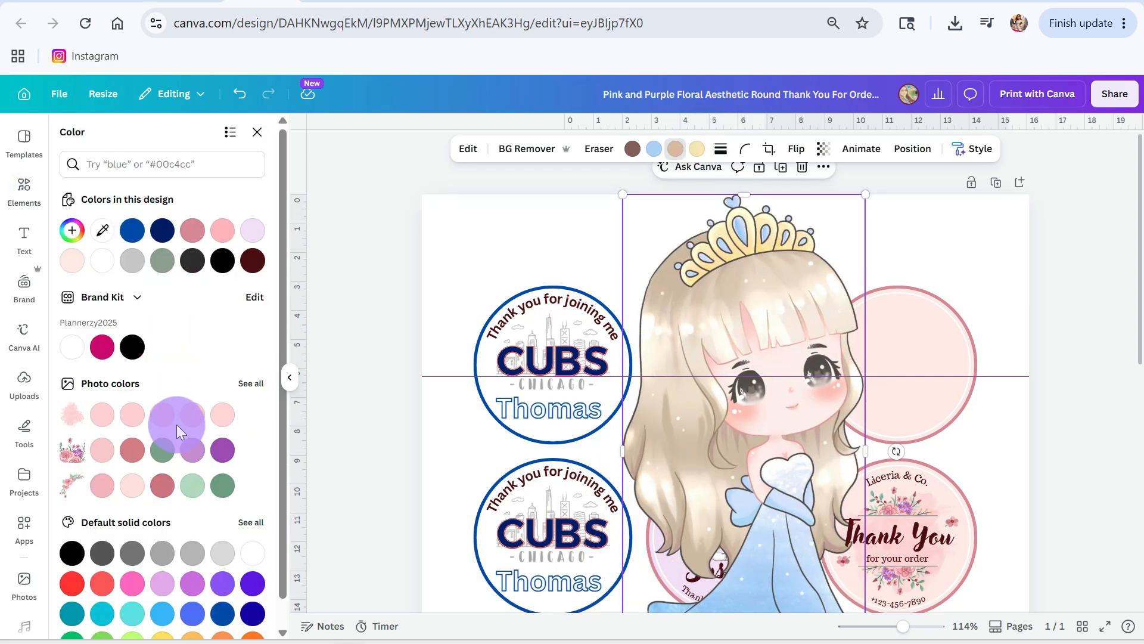
{"action": "left_click", "coordinate": [162, 230]}
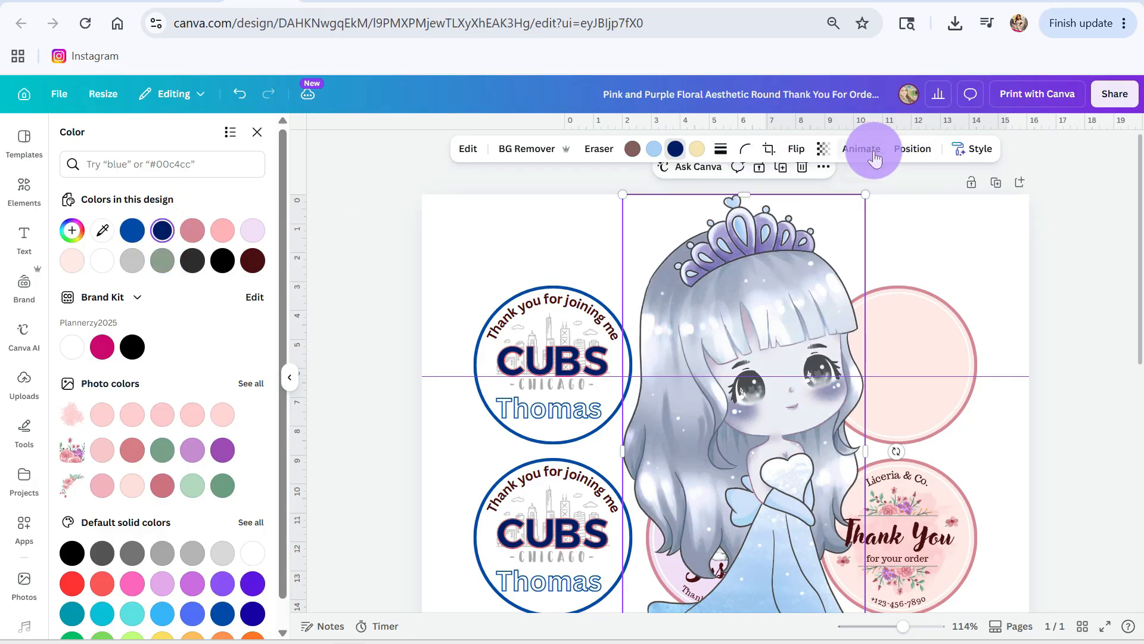
{"action": "left_click", "coordinate": [237, 94]}
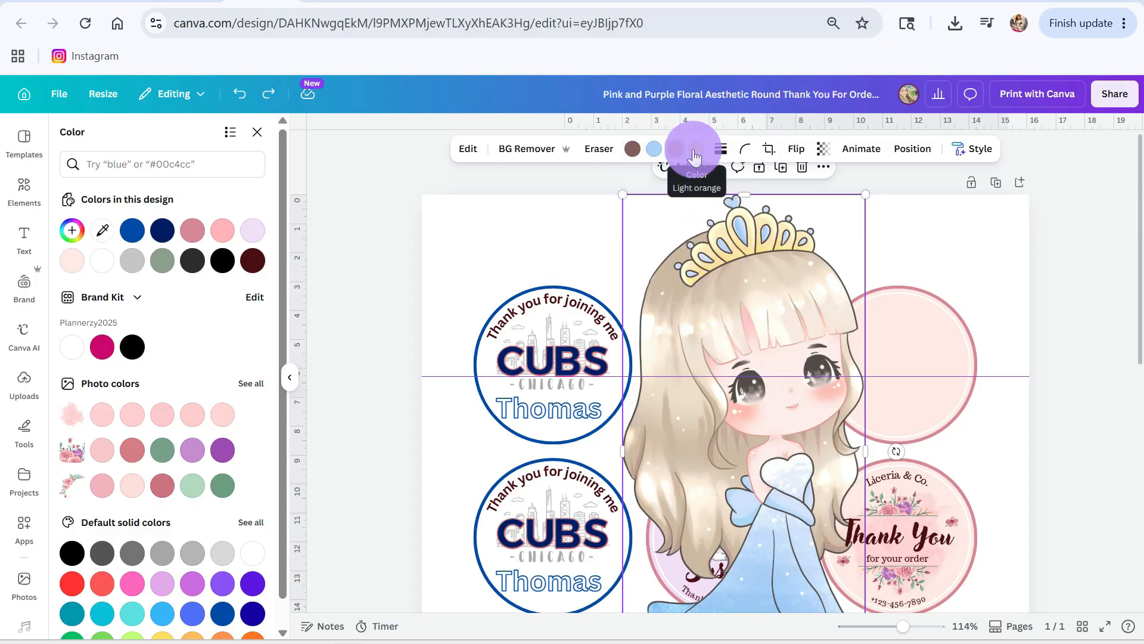
{"action": "left_click", "coordinate": [289, 381]}
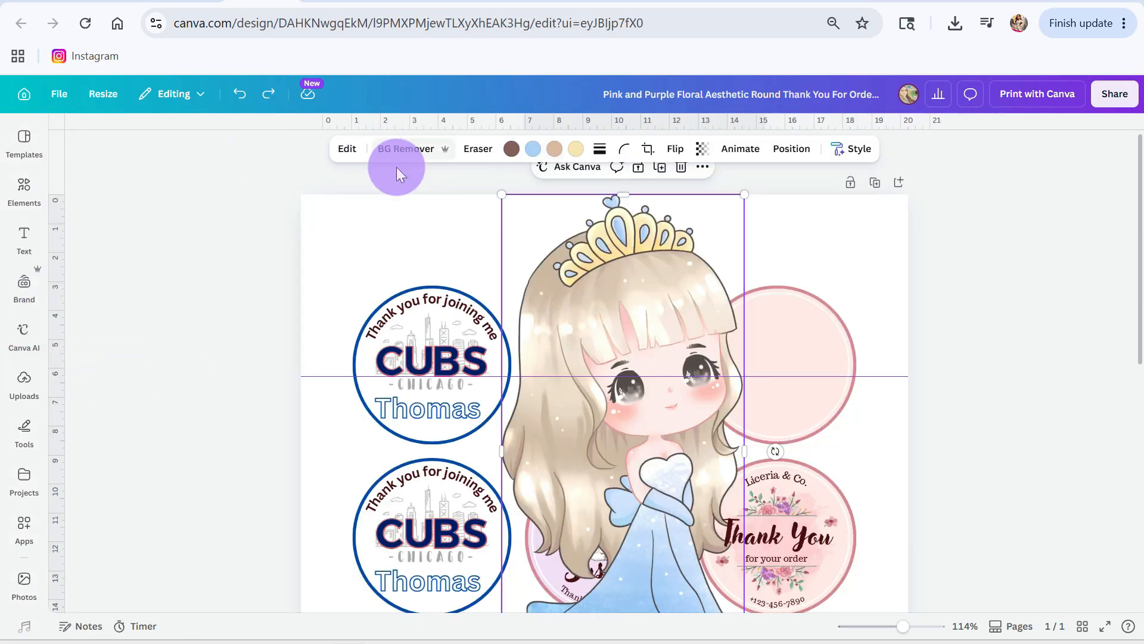
Step: Browse more "princess blue" graphics for an alternative and delete the chibi princess from the sheet
{"action": "left_click", "coordinate": [26, 191]}
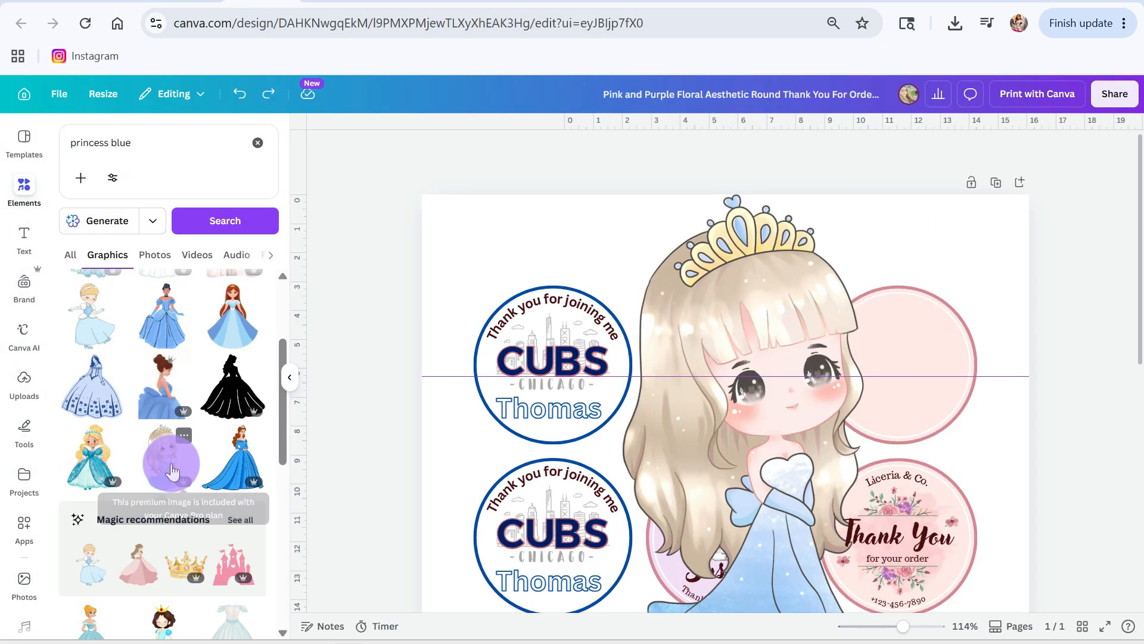
{"action": "scroll", "coordinate": [171, 473], "scroll_direction": "down", "scroll_amount": 3}
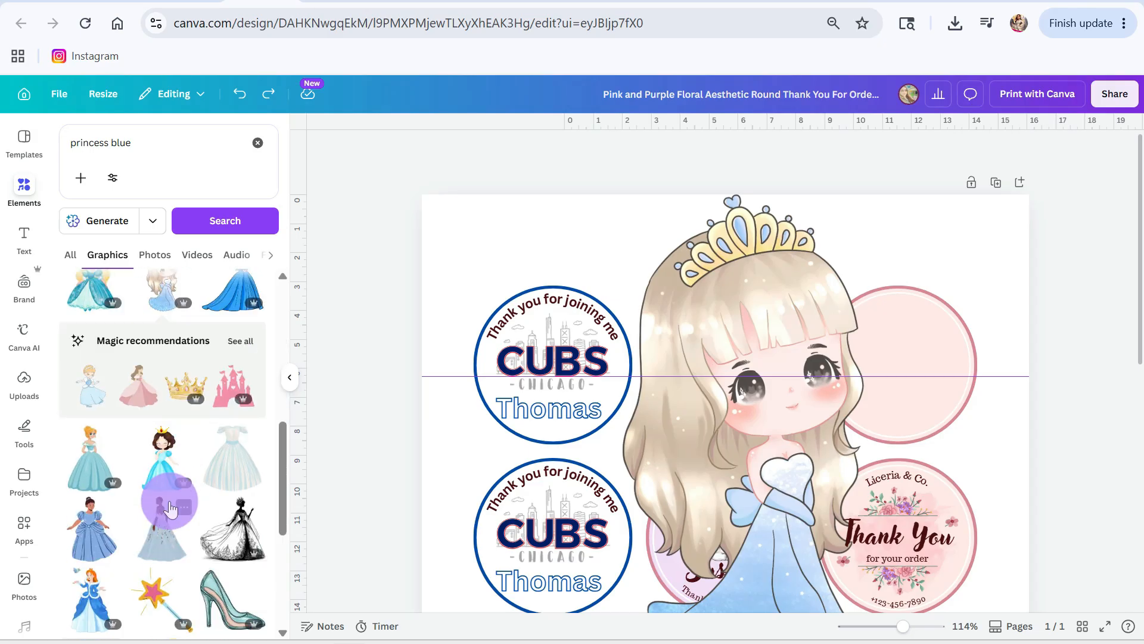
{"action": "scroll", "coordinate": [171, 510], "scroll_direction": "down", "scroll_amount": 3}
{"action": "scroll", "coordinate": [170, 509], "scroll_direction": "down", "scroll_amount": 6}
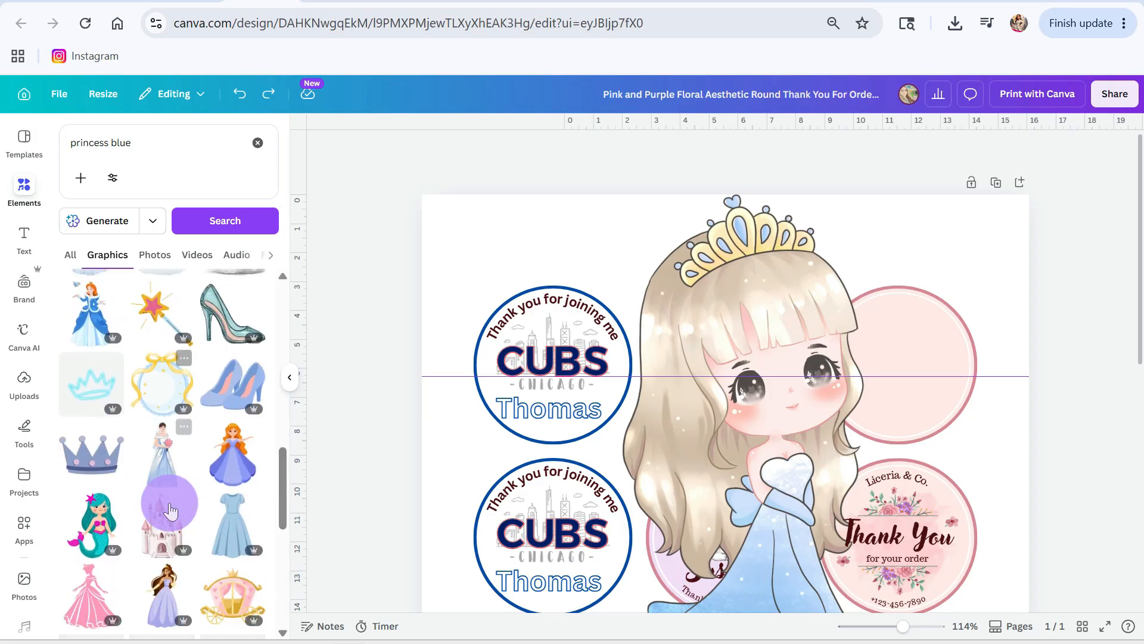
{"action": "scroll", "coordinate": [170, 510], "scroll_direction": "down", "scroll_amount": 2}
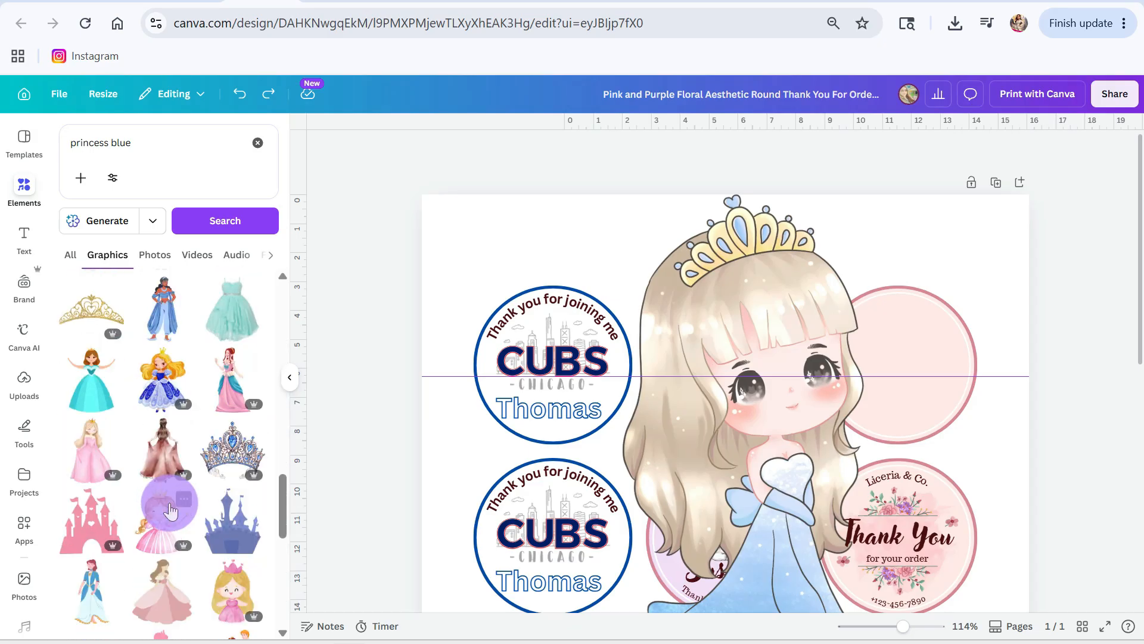
{"action": "scroll", "coordinate": [170, 510], "scroll_direction": "down", "scroll_amount": 3}
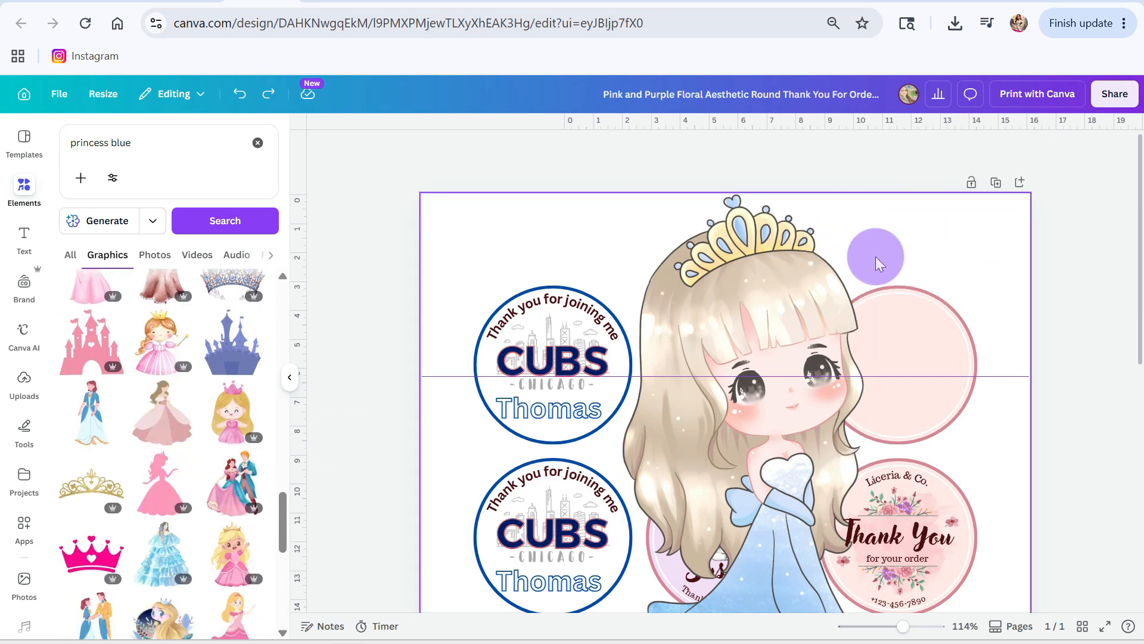
{"action": "left_click", "coordinate": [761, 292]}
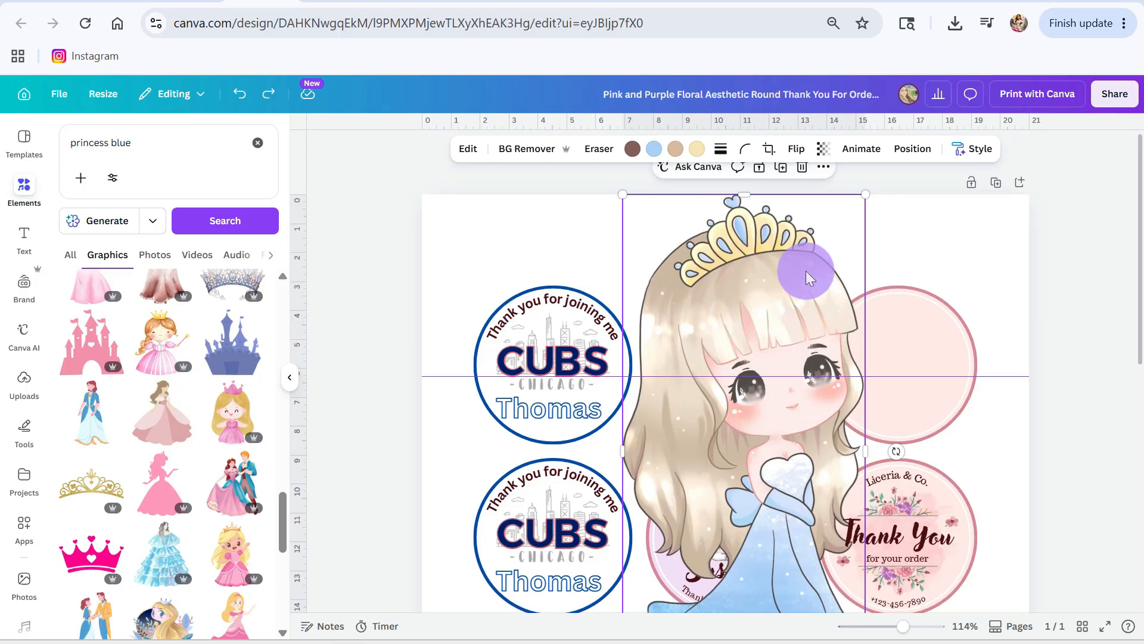
{"action": "key", "text": "Delete"}
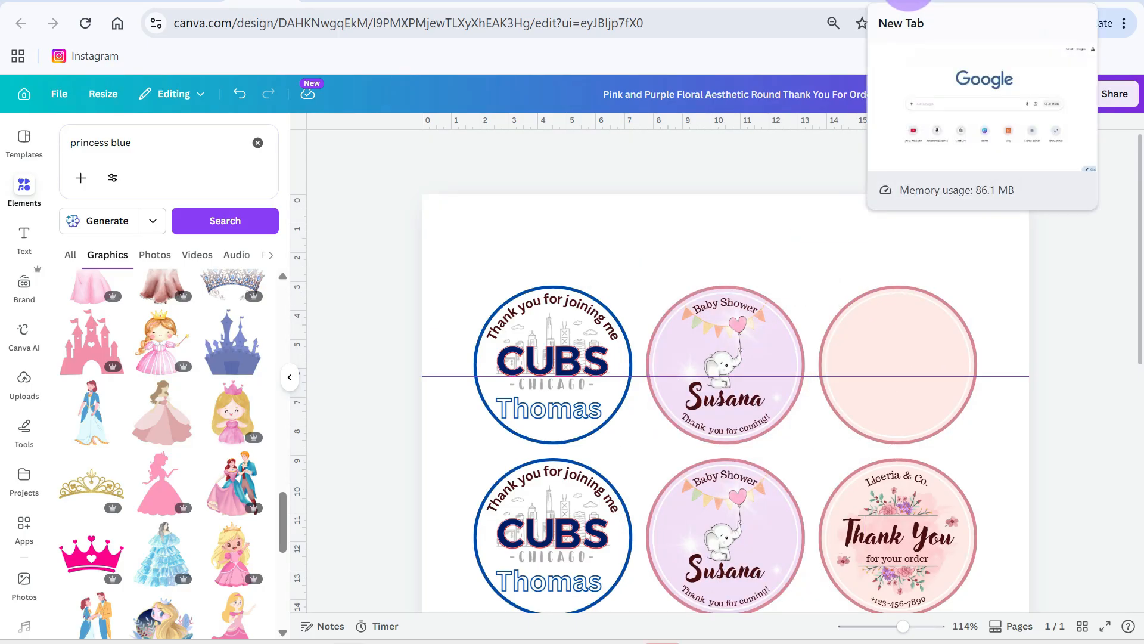
Step: Switch to the new browser tab, open imaginationart.app, and log in with the passcode
{"action": "left_click", "coordinate": [912, 1]}
{"action": "left_click", "coordinate": [575, 22]}
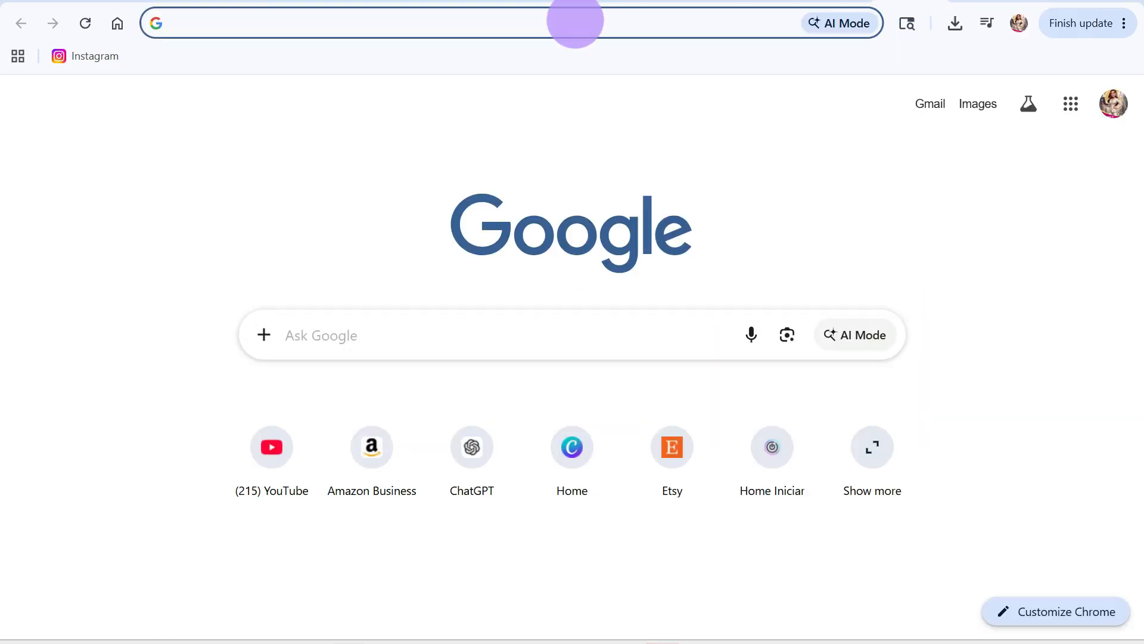
{"action": "type", "text": "imaginationart.app"}
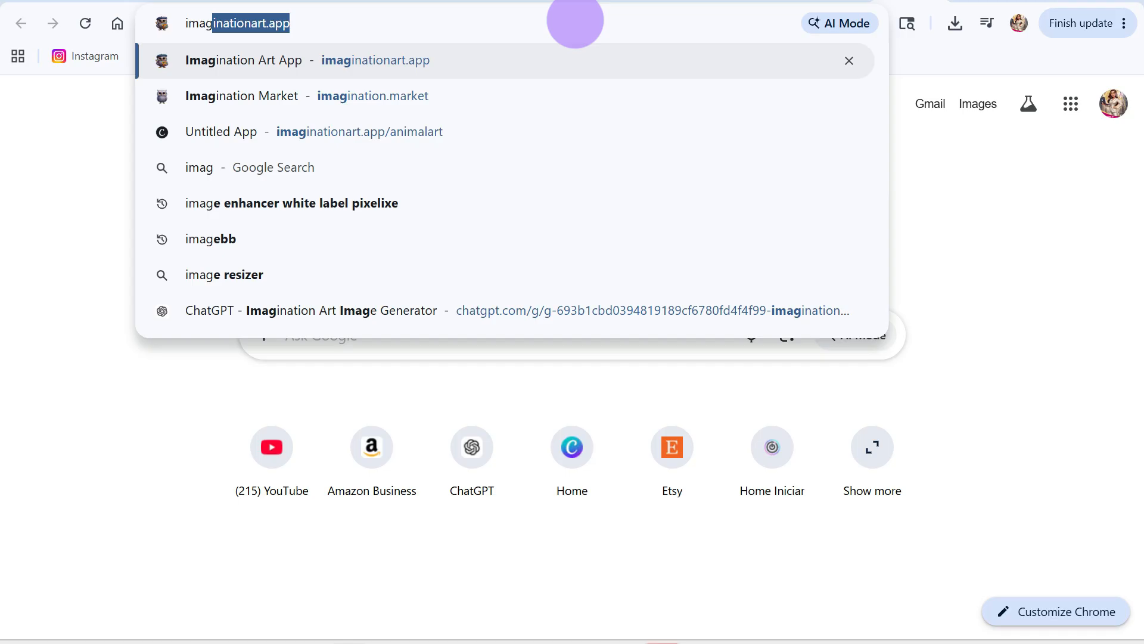
{"action": "key", "text": "Return"}
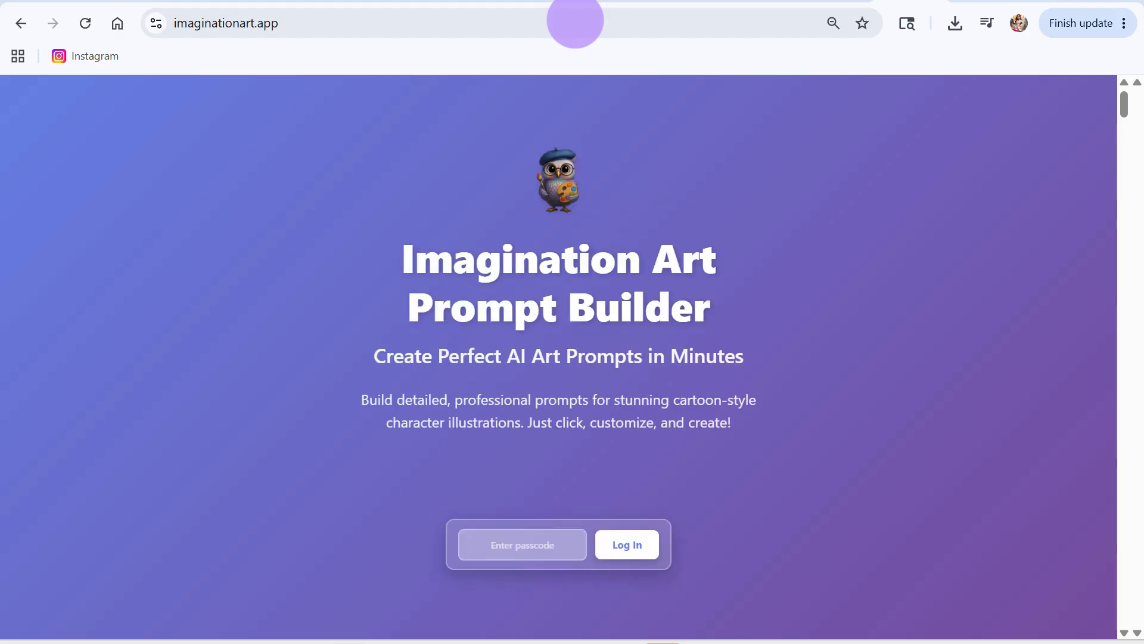
{"action": "left_click", "coordinate": [511, 549]}
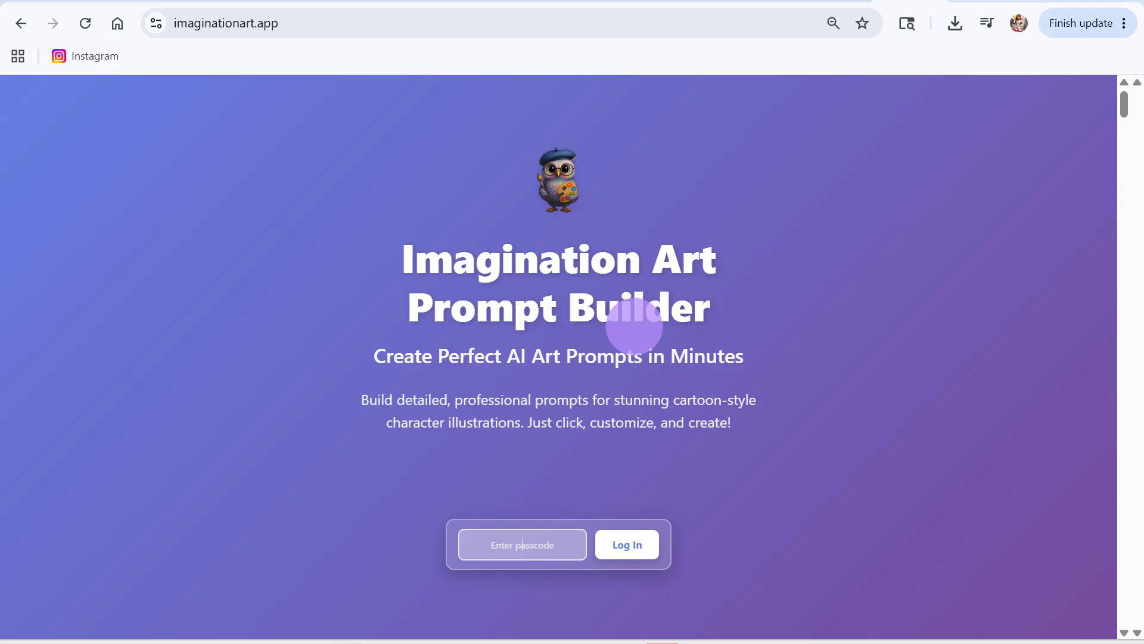
{"action": "left_click", "coordinate": [627, 544]}
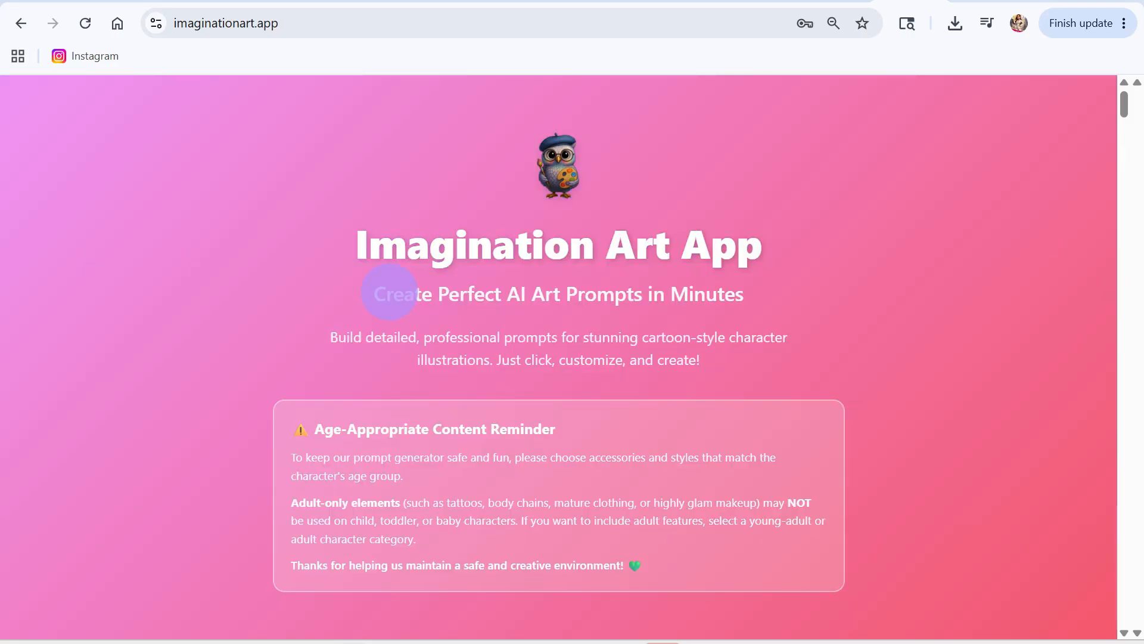
Step: Choose Glamorous Princess as the character style and 18k digital illustration as the cartoon type
{"action": "scroll", "coordinate": [687, 428], "scroll_direction": "down", "scroll_amount": 10}
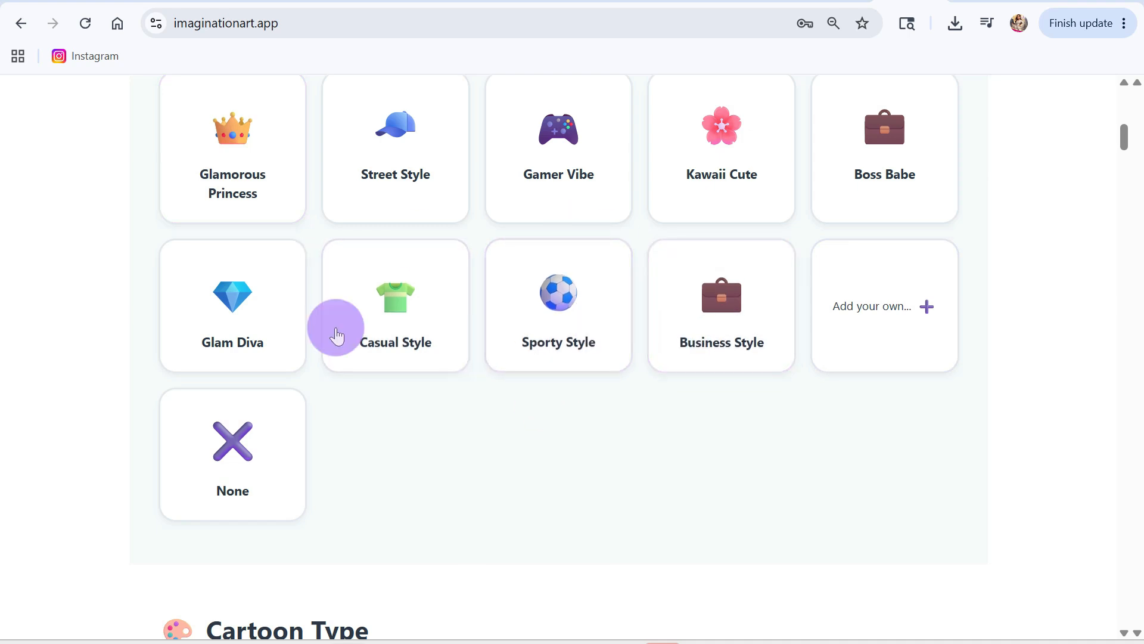
{"action": "left_click", "coordinate": [229, 169]}
{"action": "scroll", "coordinate": [707, 524], "scroll_direction": "down", "scroll_amount": 7}
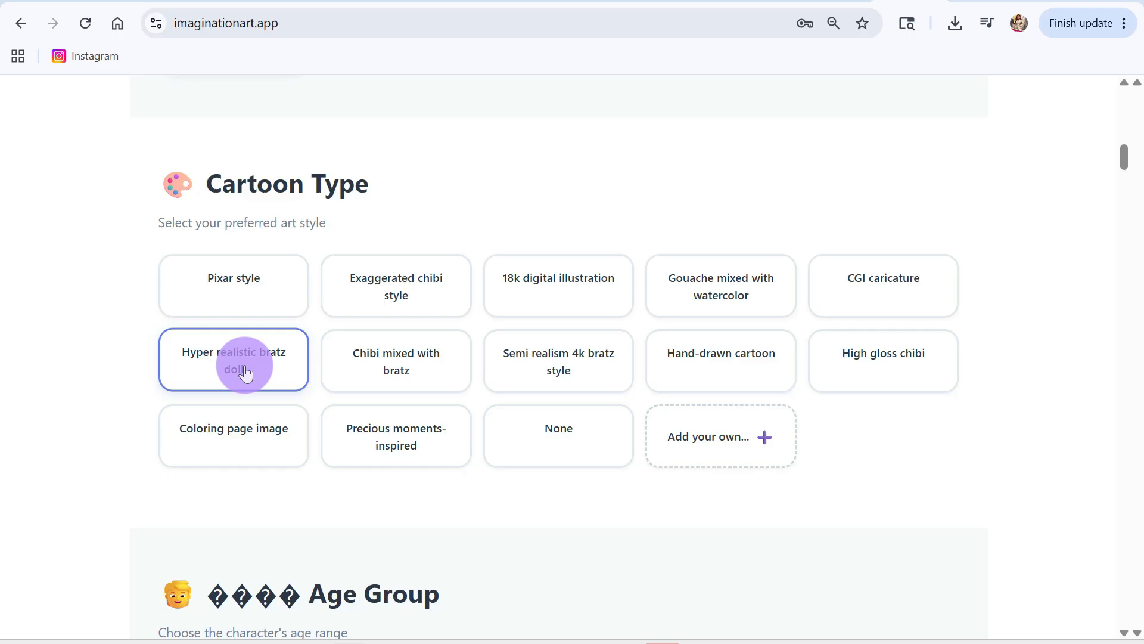
{"action": "left_click", "coordinate": [567, 292]}
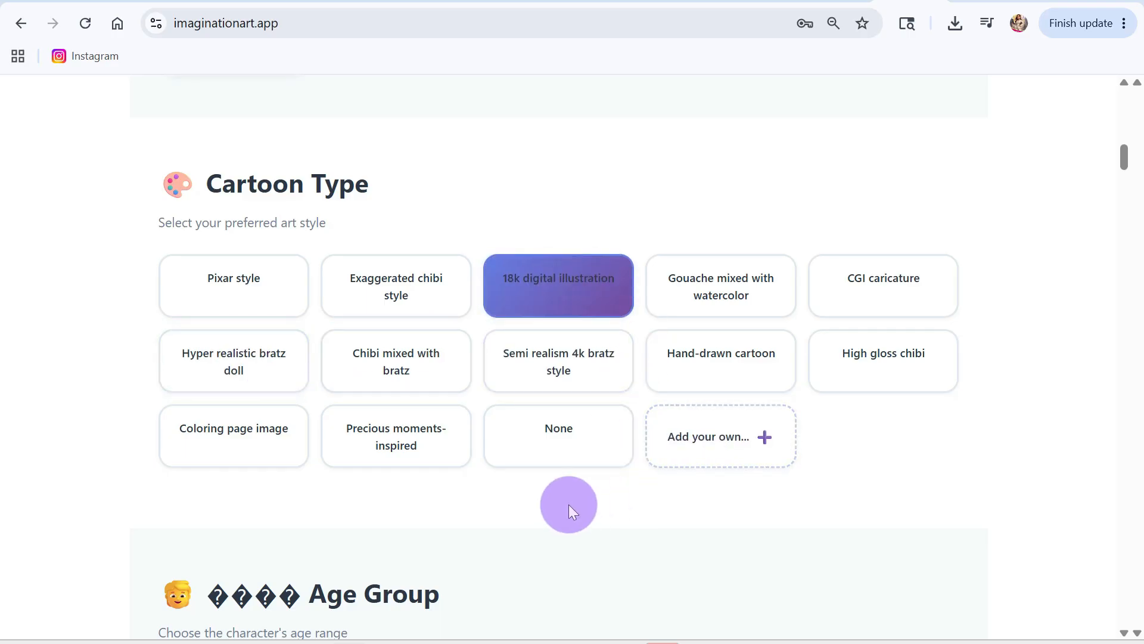
Step: Set the character's age group to Young adult and the gender to Female
{"action": "scroll", "coordinate": [567, 502], "scroll_direction": "down", "scroll_amount": 7}
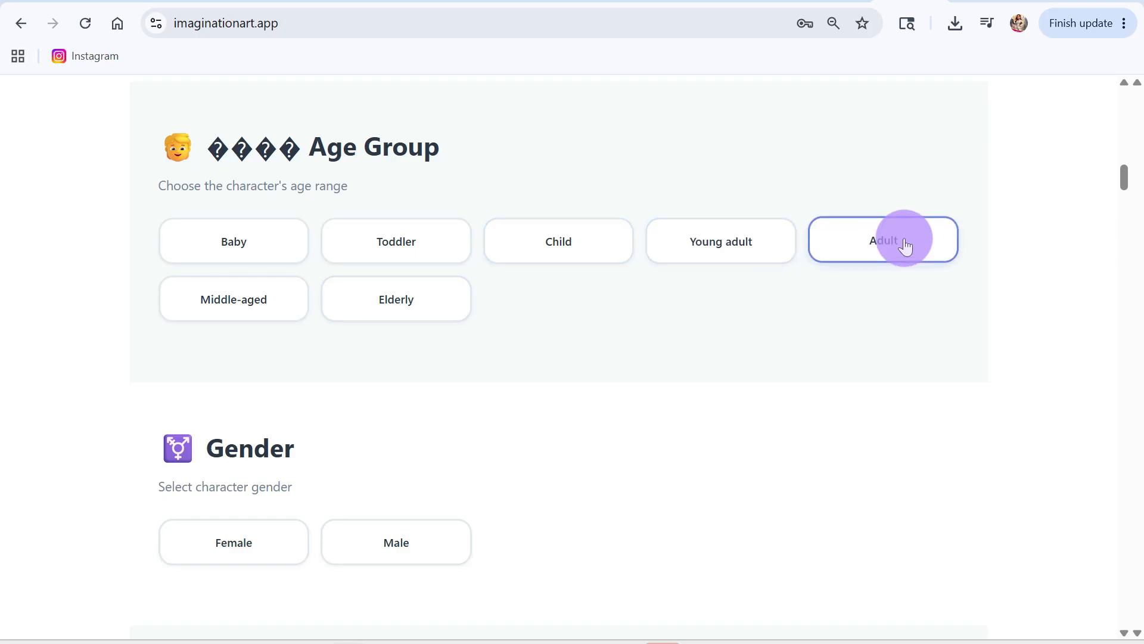
{"action": "left_click", "coordinate": [743, 248]}
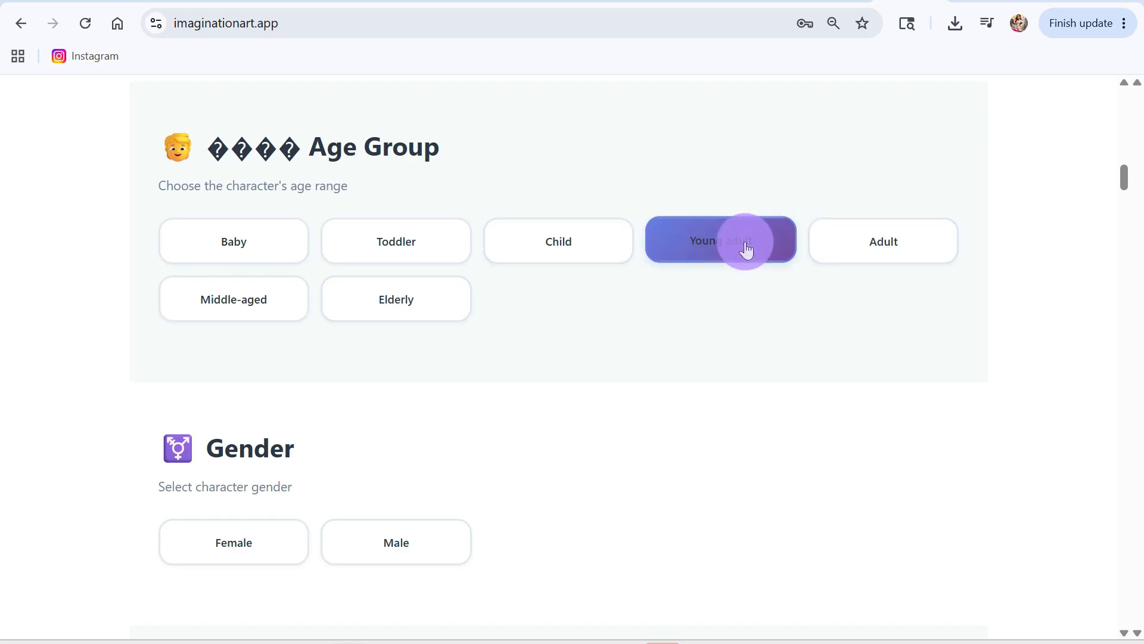
{"action": "left_click", "coordinate": [253, 533]}
Step: Choose Mexican as the character's nationality and Golden Sand as the skin tone
{"action": "scroll", "coordinate": [534, 522], "scroll_direction": "down", "scroll_amount": 8}
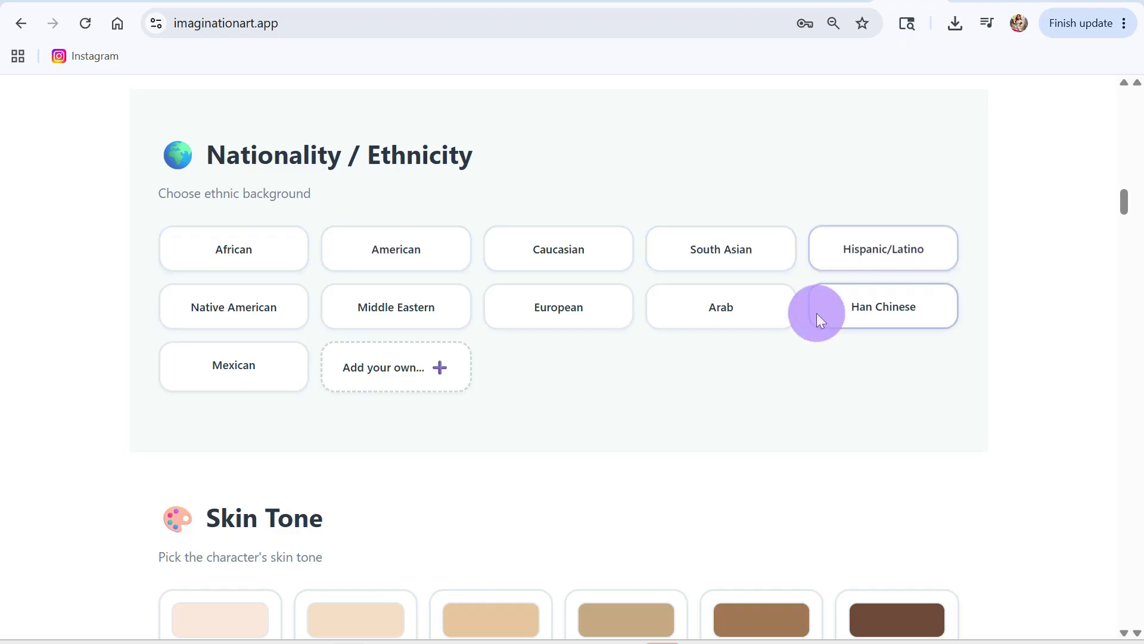
{"action": "left_click", "coordinate": [249, 374]}
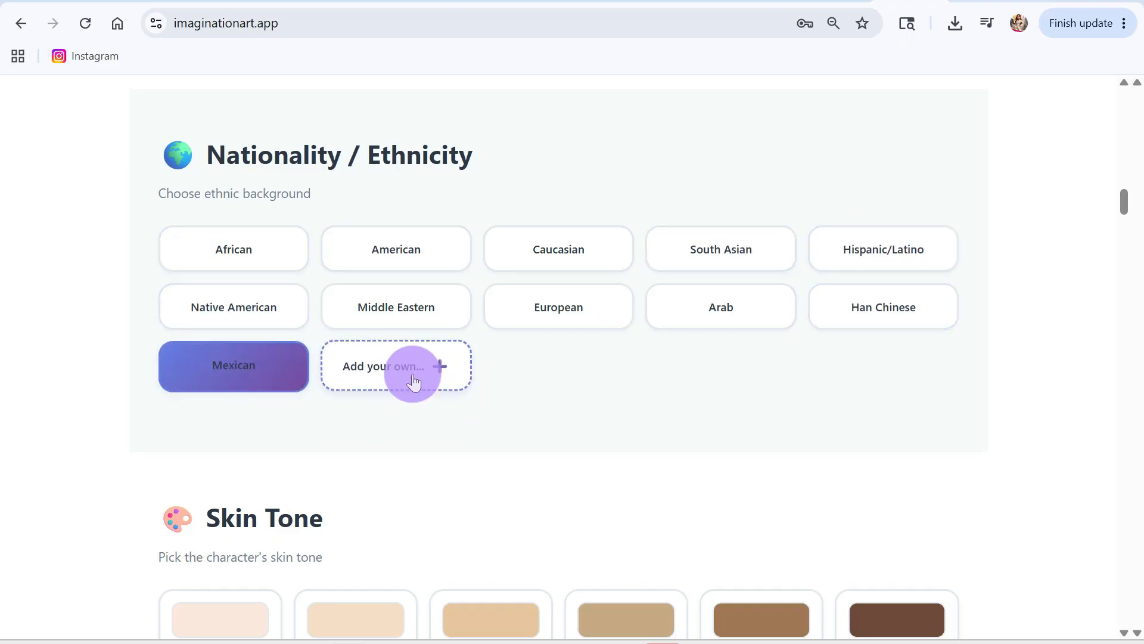
{"action": "scroll", "coordinate": [595, 398], "scroll_direction": "down", "scroll_amount": 5}
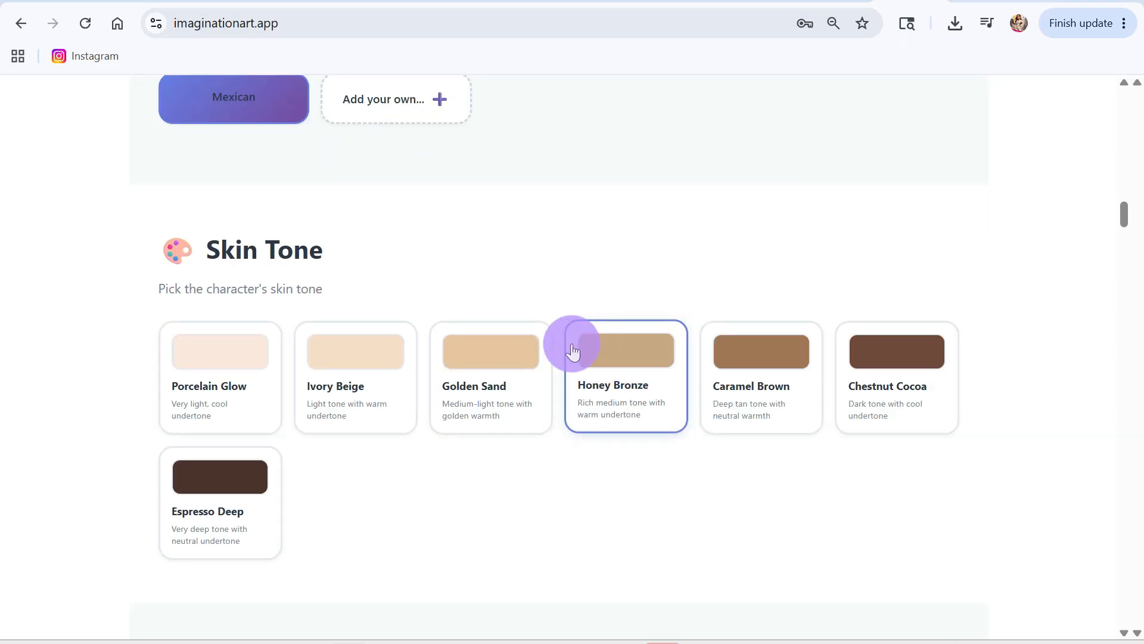
{"action": "left_click", "coordinate": [494, 357]}
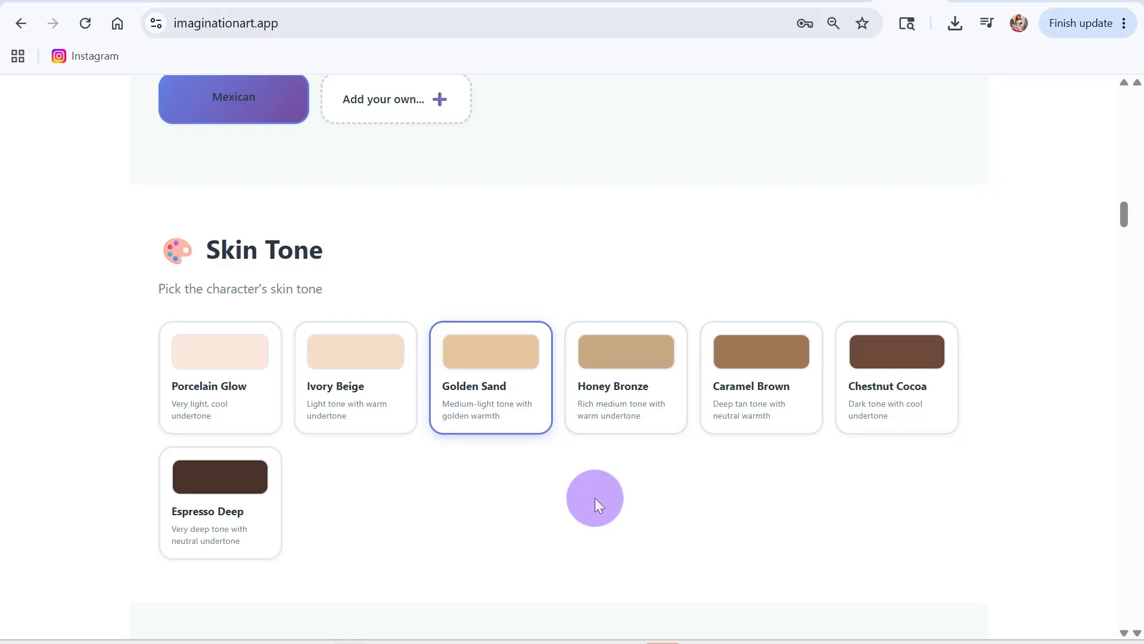
Step: Choose Studio Lighting for the scene and Body wave as the character's hairstyle
{"action": "scroll", "coordinate": [595, 498], "scroll_direction": "down", "scroll_amount": 9}
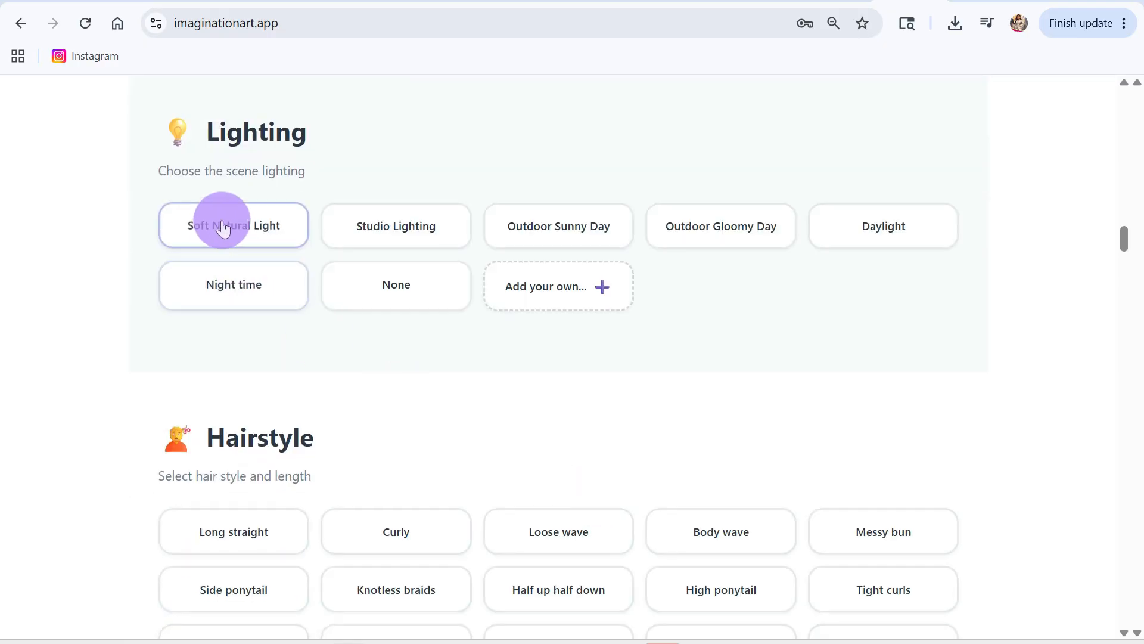
{"action": "left_click", "coordinate": [388, 230]}
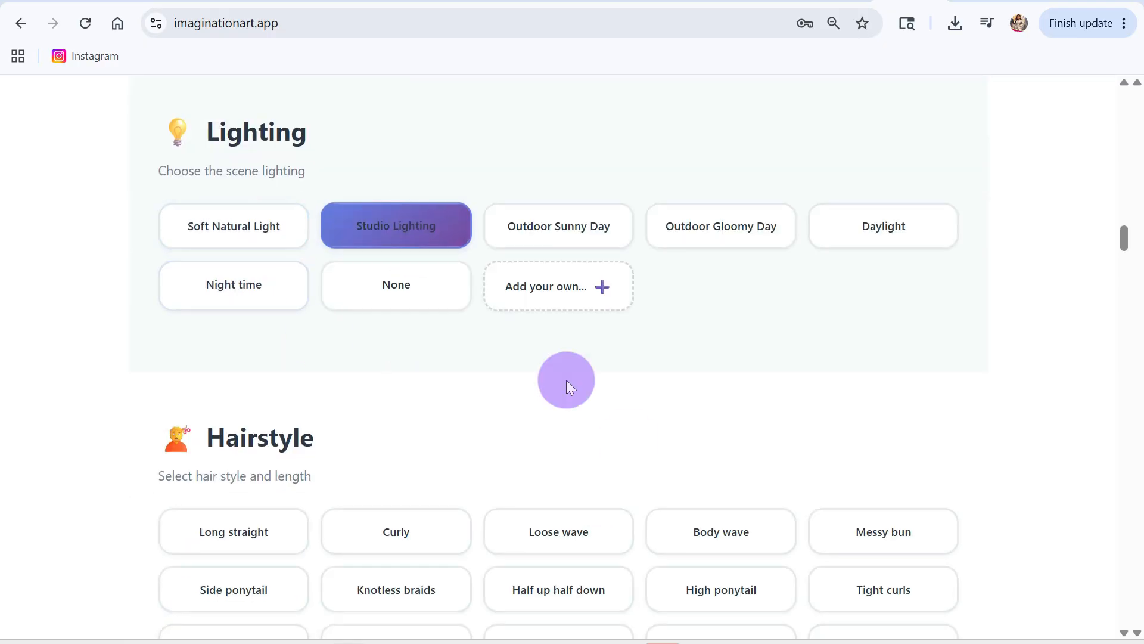
{"action": "scroll", "coordinate": [567, 381], "scroll_direction": "down", "scroll_amount": 6}
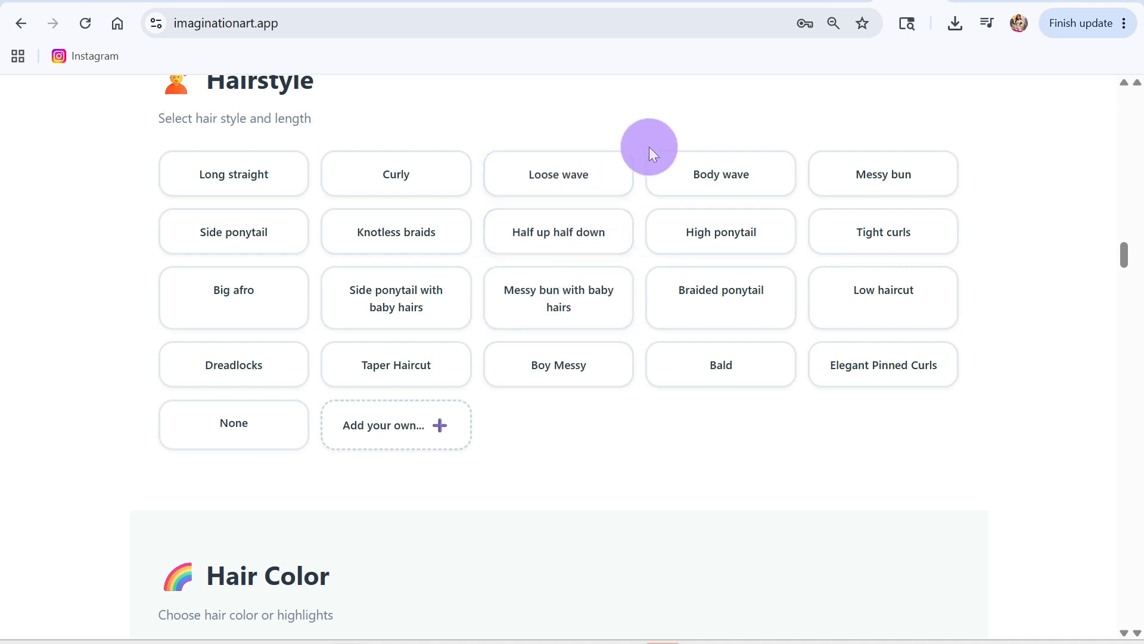
{"action": "left_click", "coordinate": [711, 177]}
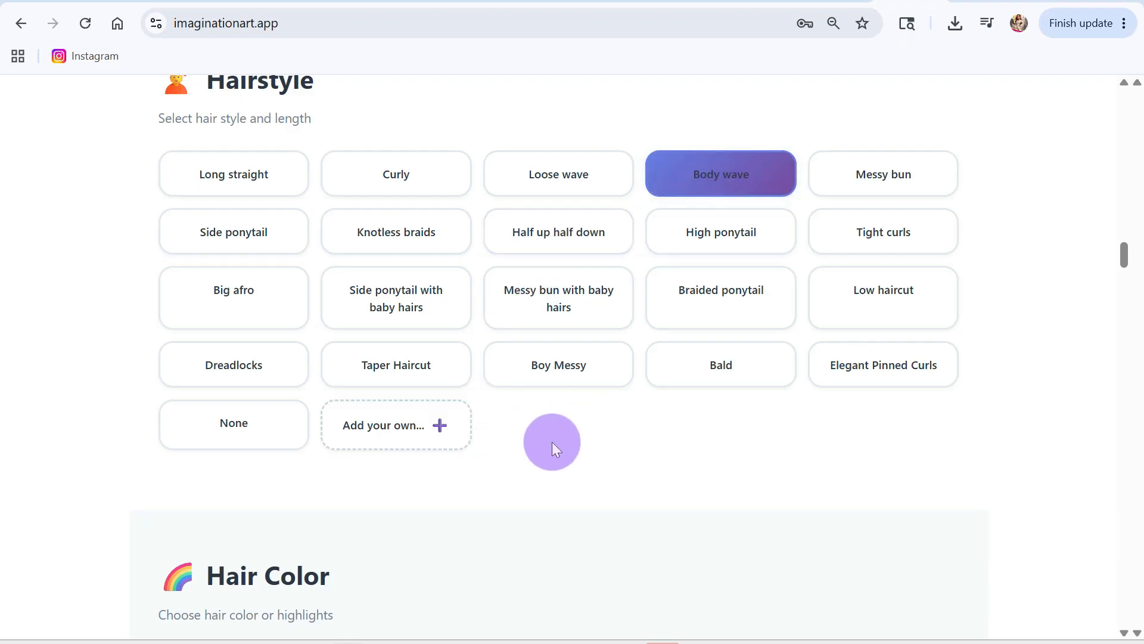
Step: Add "dark brown" as a custom hair color for the character
{"action": "scroll", "coordinate": [552, 442], "scroll_direction": "down", "scroll_amount": 5}
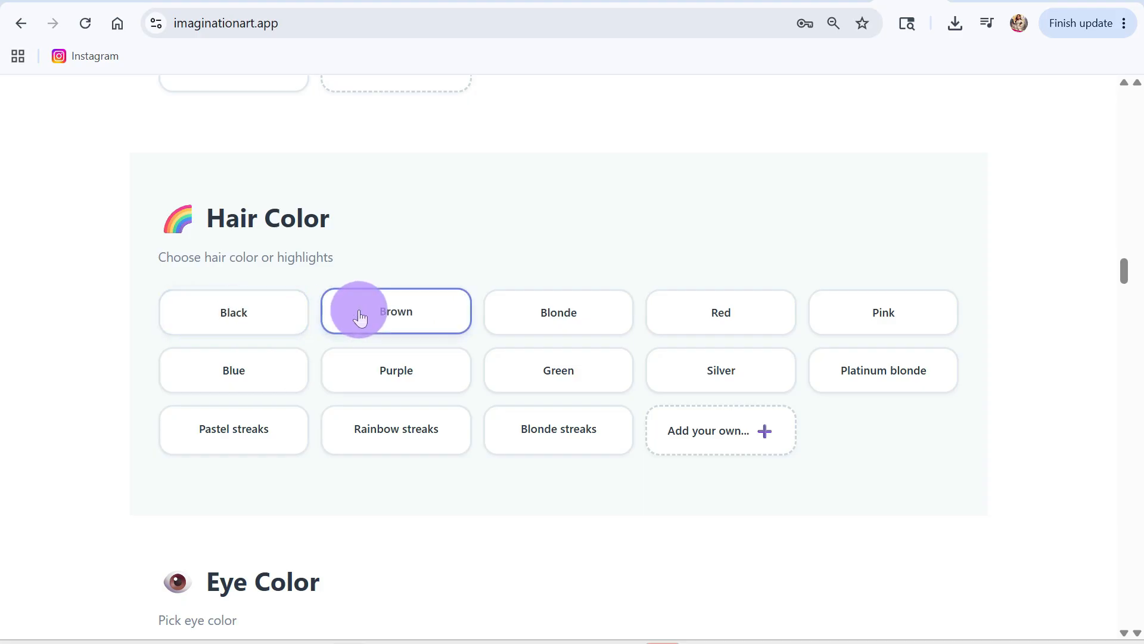
{"action": "left_click", "coordinate": [710, 435]}
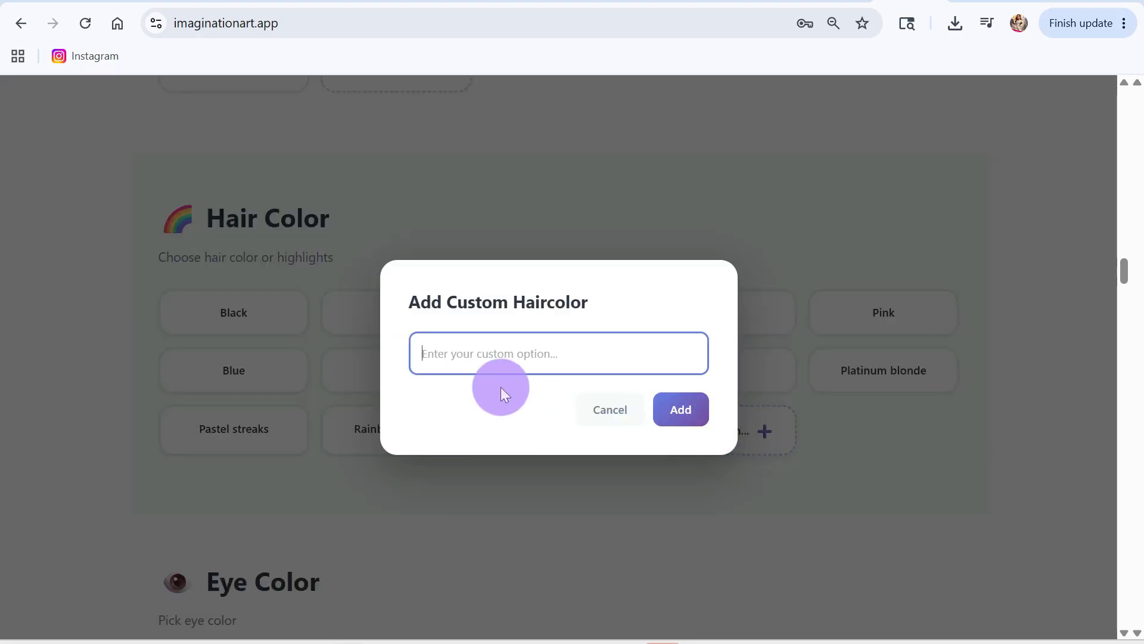
{"action": "type", "text": "dark brown"}
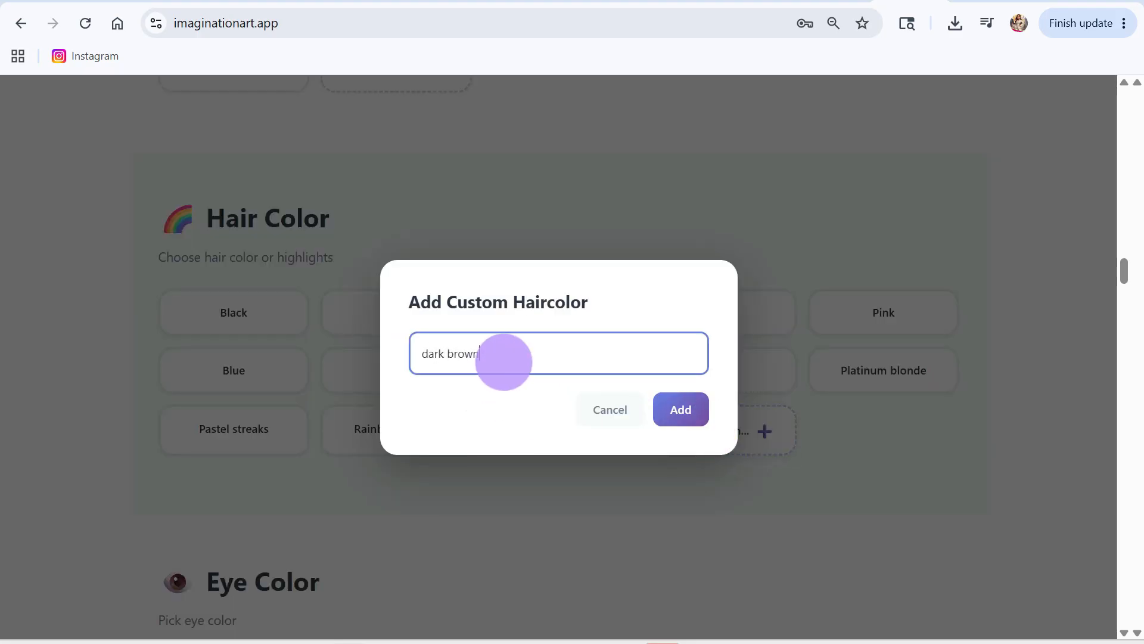
{"action": "left_click", "coordinate": [686, 410]}
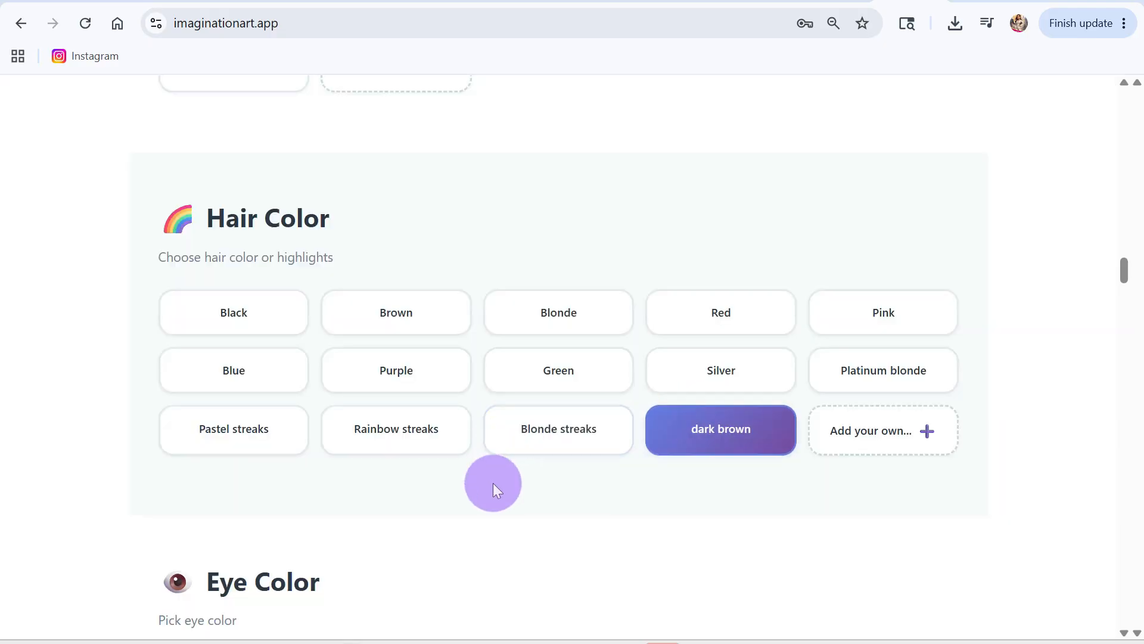
Step: Set the character's eye color to Brown and the body type to Slim
{"action": "scroll", "coordinate": [498, 501], "scroll_direction": "down", "scroll_amount": 3}
{"action": "scroll", "coordinate": [477, 498], "scroll_direction": "down", "scroll_amount": 3}
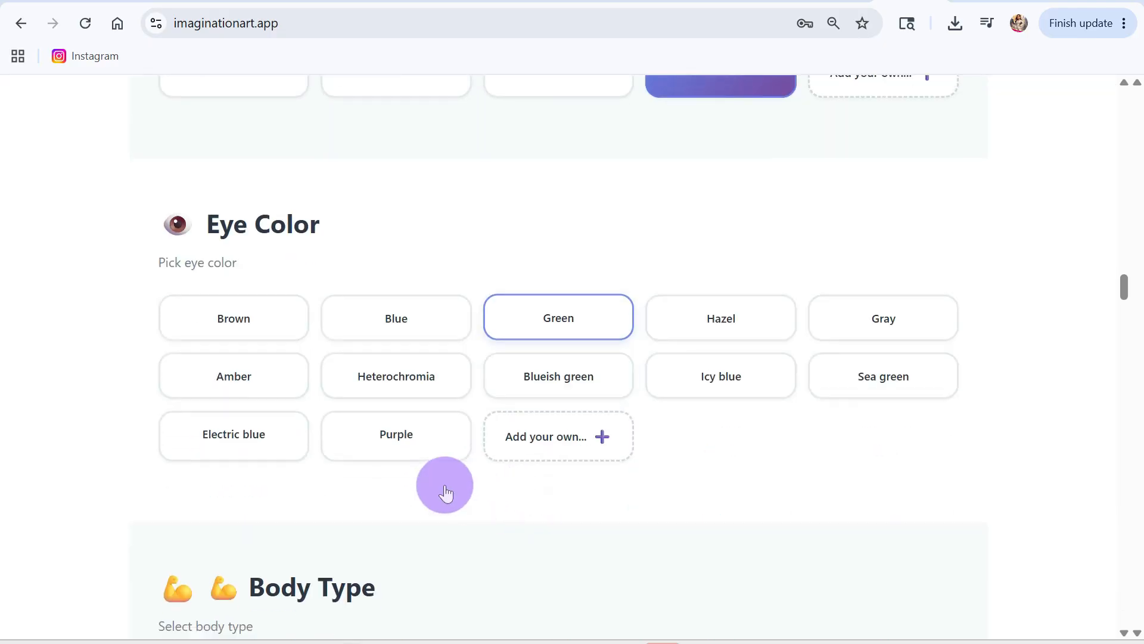
{"action": "left_click", "coordinate": [248, 327]}
{"action": "scroll", "coordinate": [574, 448], "scroll_direction": "down", "scroll_amount": 6}
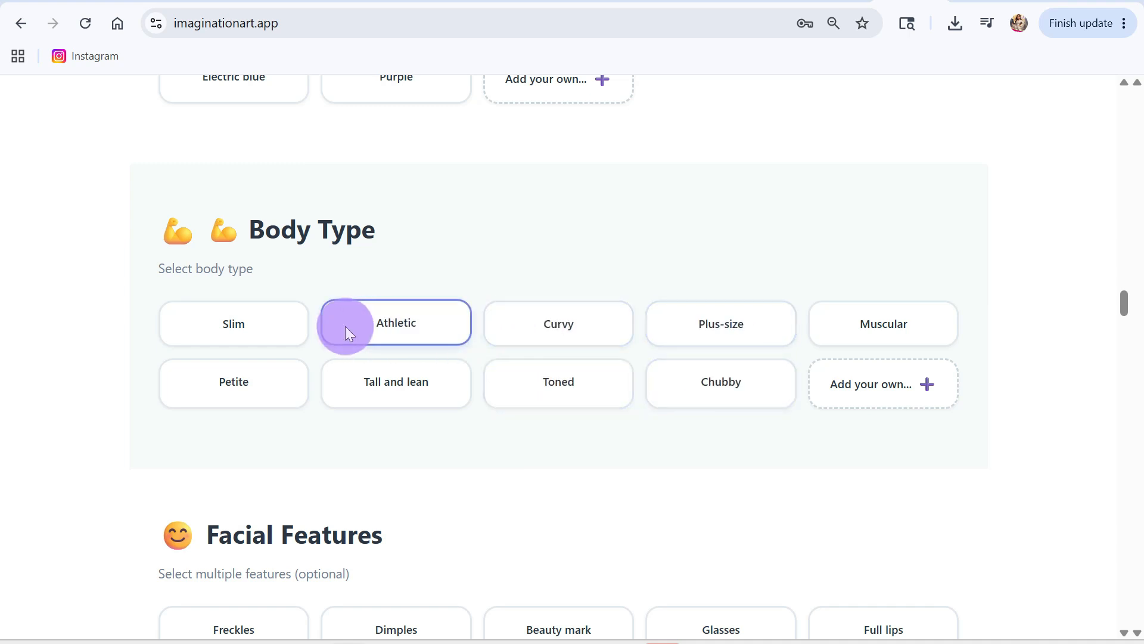
{"action": "left_click", "coordinate": [247, 325]}
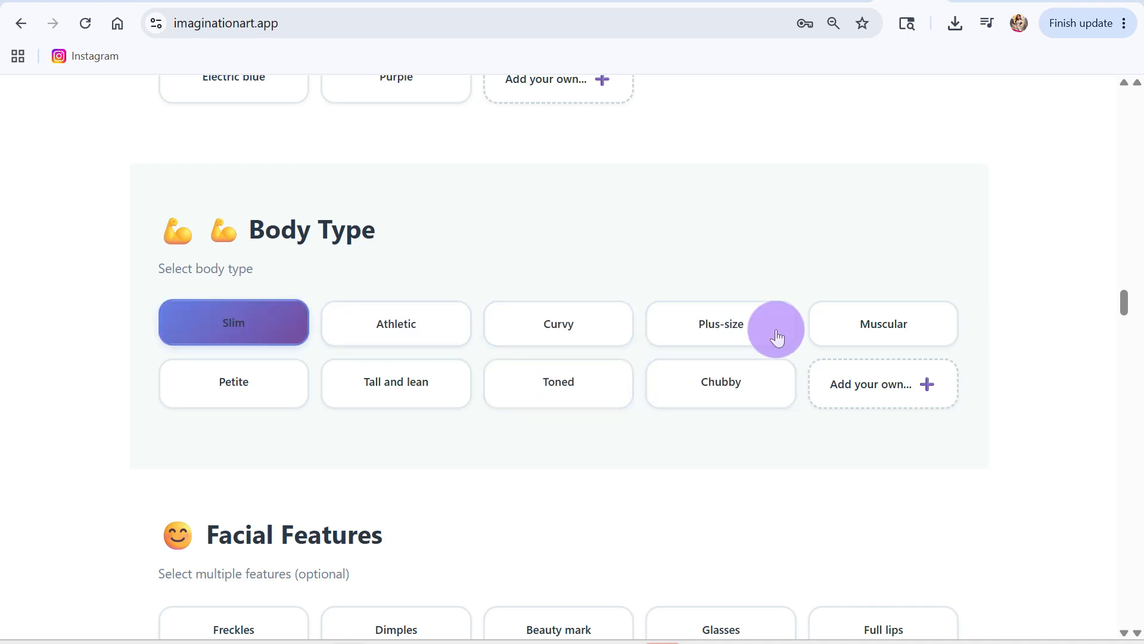
Step: Open the entry for adding a custom option to the character's facial features
{"action": "scroll", "coordinate": [614, 465], "scroll_direction": "down", "scroll_amount": 3}
{"action": "scroll", "coordinate": [616, 474], "scroll_direction": "down", "scroll_amount": 4}
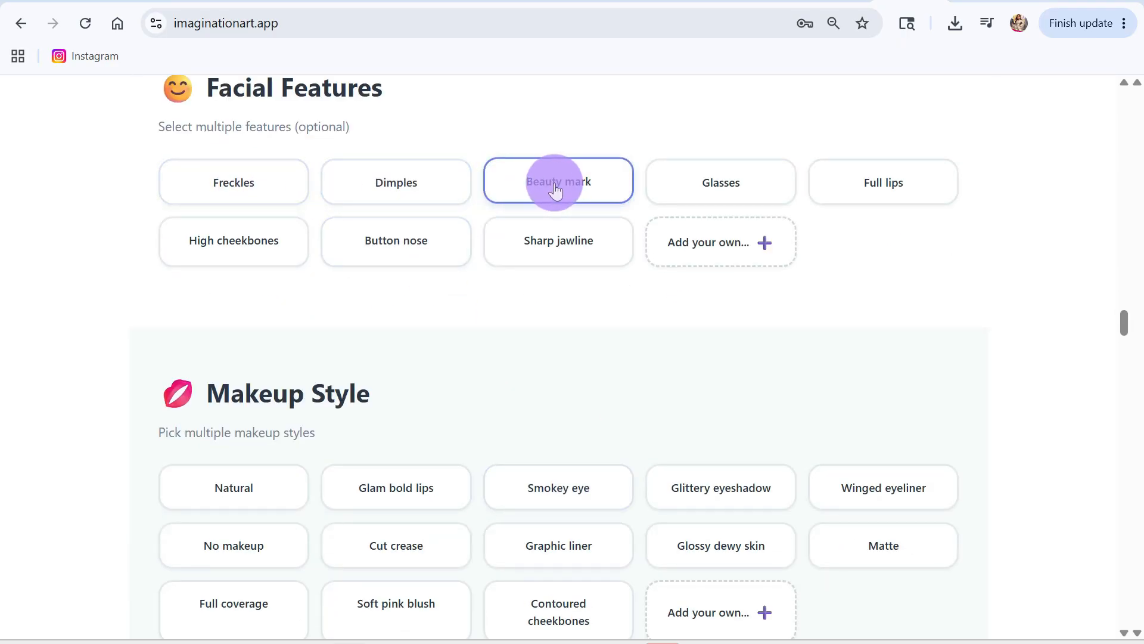
{"action": "left_click", "coordinate": [718, 243]}
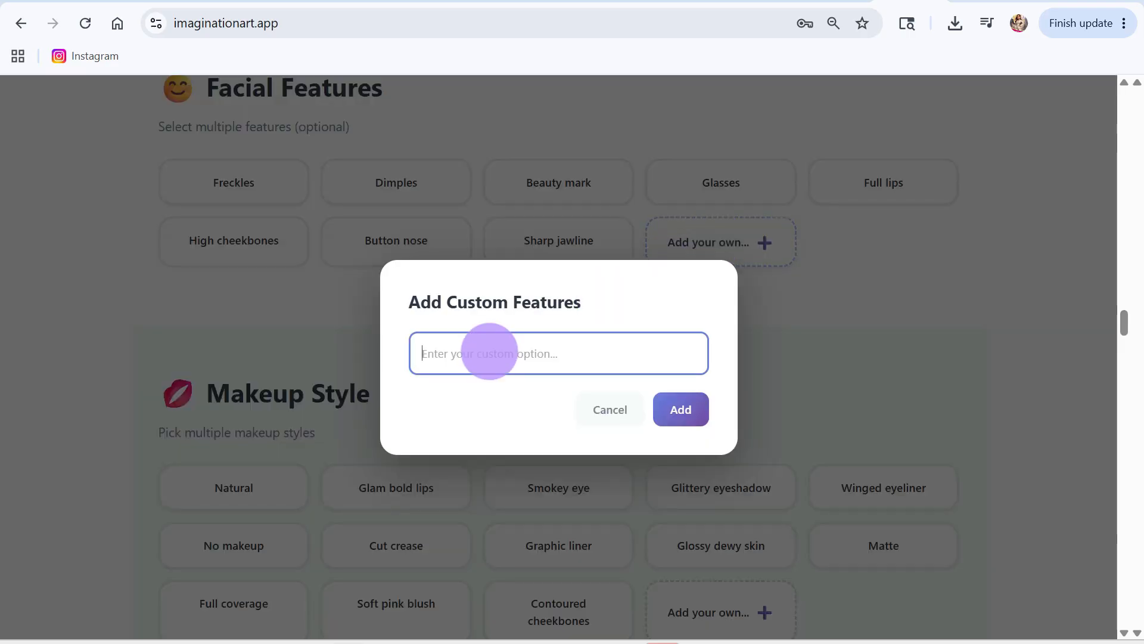
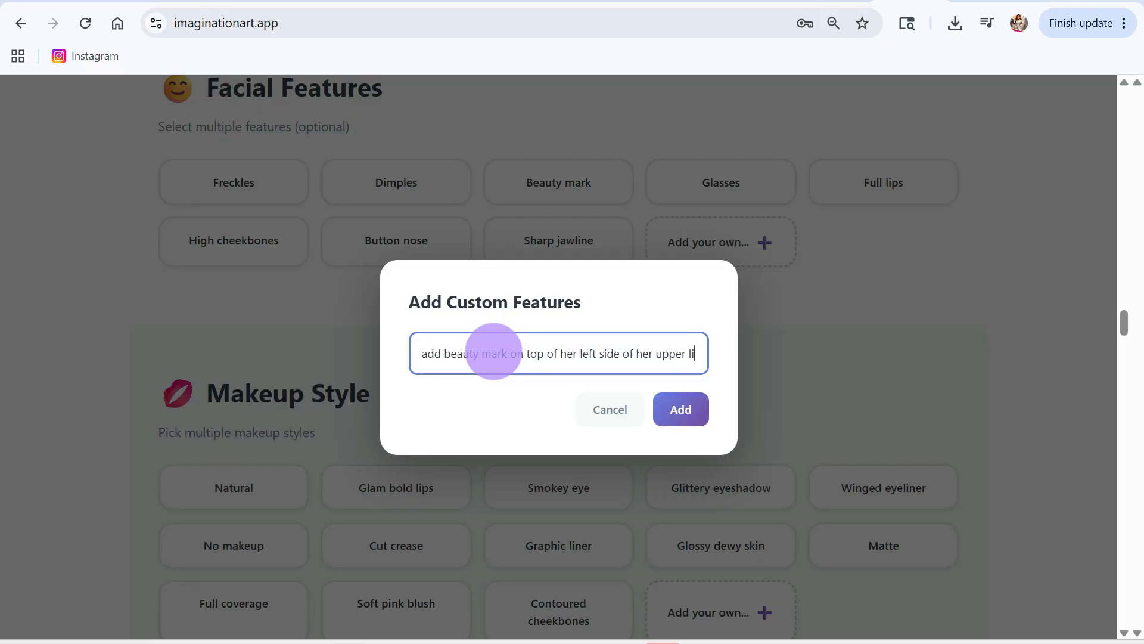
Step: Add the custom facial feature "add beauty mark on top of her left side of her upper lip"
{"action": "type", "text": "p"}
{"action": "left_click", "coordinate": [684, 409]}
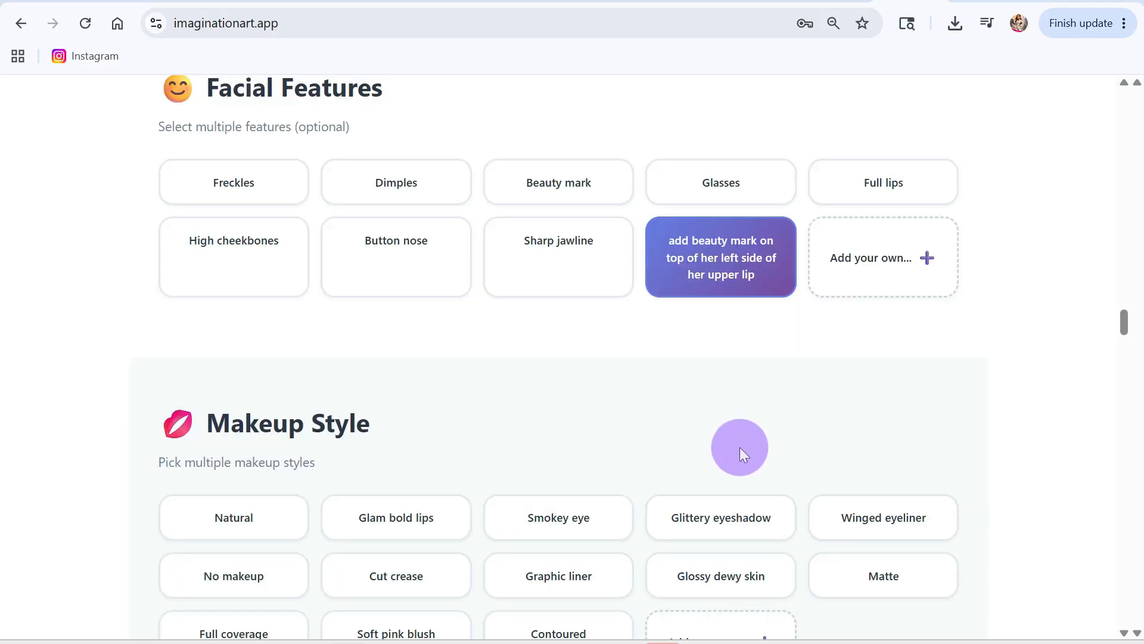
Step: Choose Glittery eyeshadow, Graphic liner and Winged eyeliner as the character's makeup styles, leaving Natural unselected
{"action": "scroll", "coordinate": [739, 447], "scroll_direction": "down", "scroll_amount": 3}
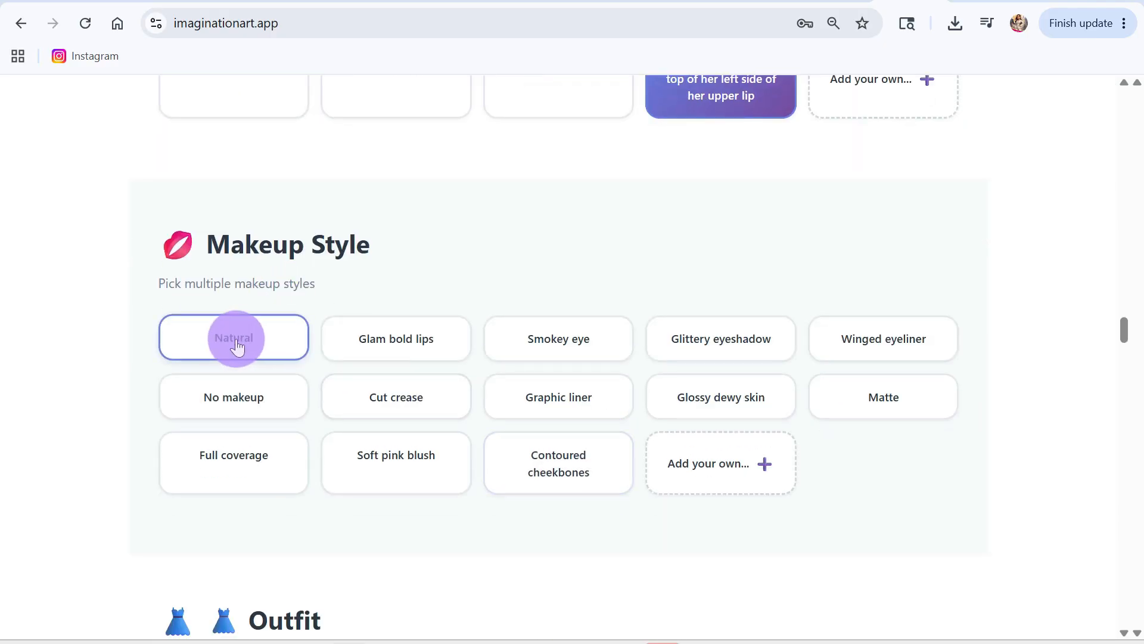
{"action": "left_click", "coordinate": [236, 346]}
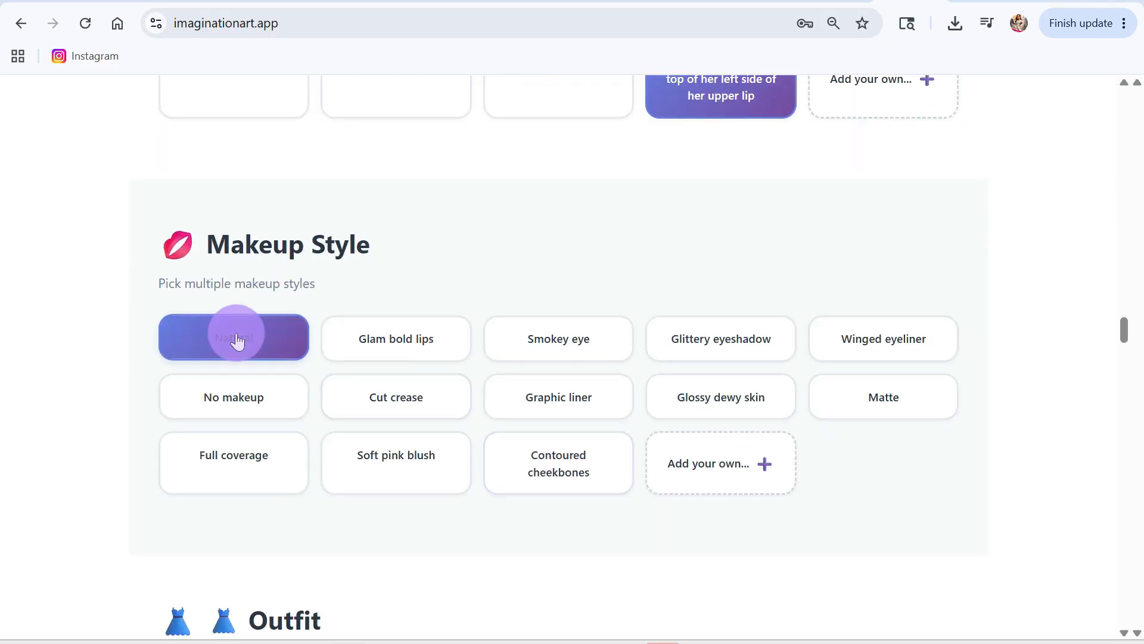
{"action": "left_click", "coordinate": [741, 352]}
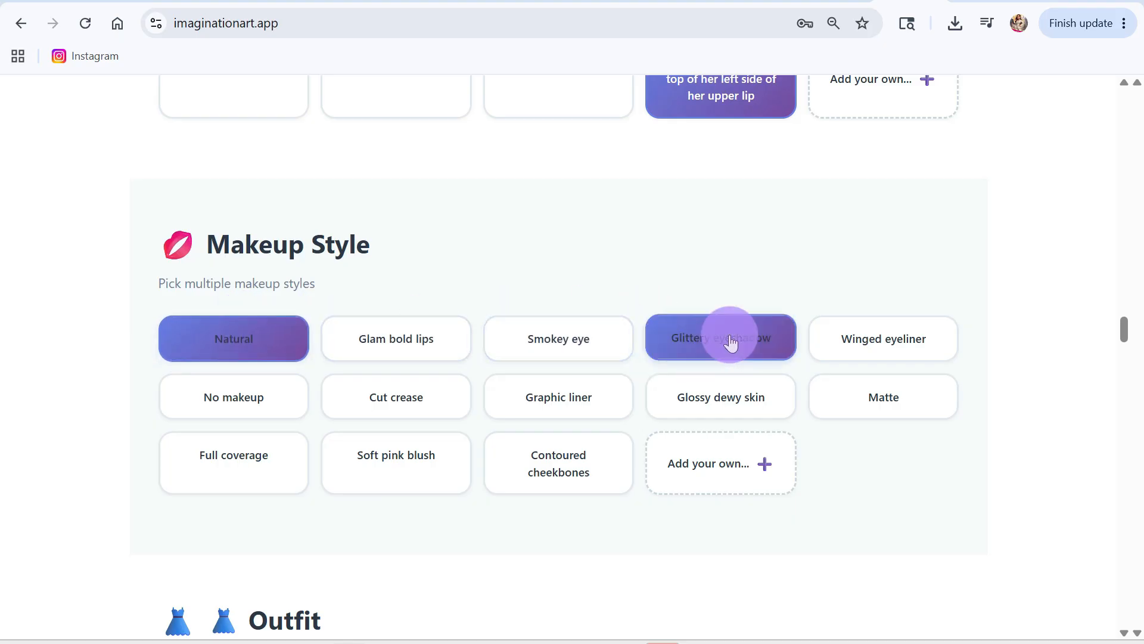
{"action": "left_click", "coordinate": [258, 358]}
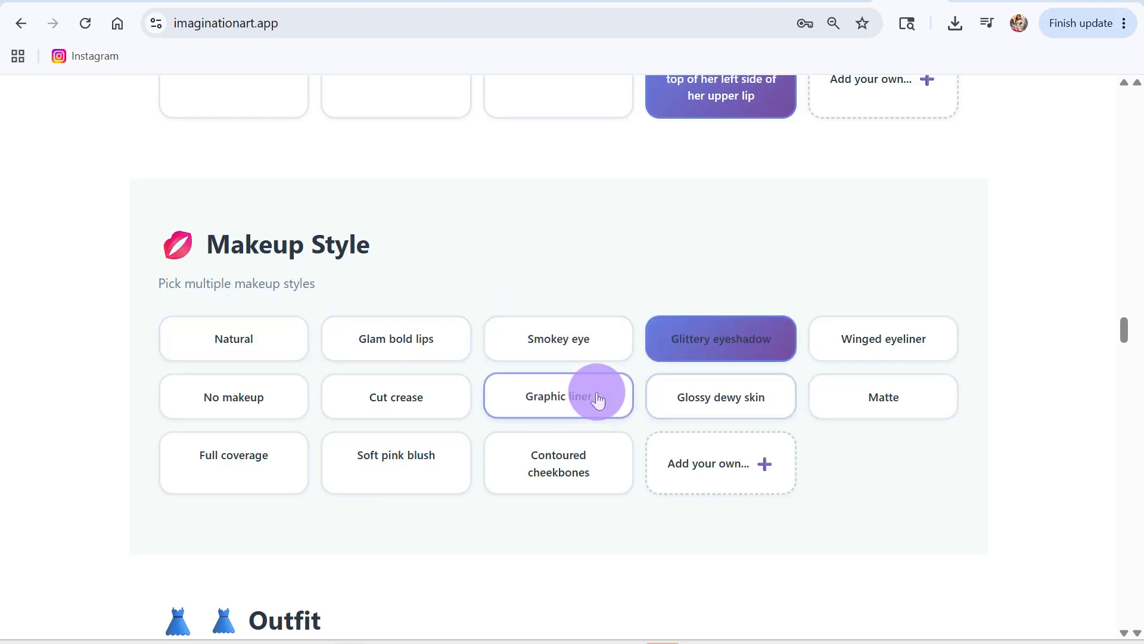
{"action": "left_click", "coordinate": [555, 399]}
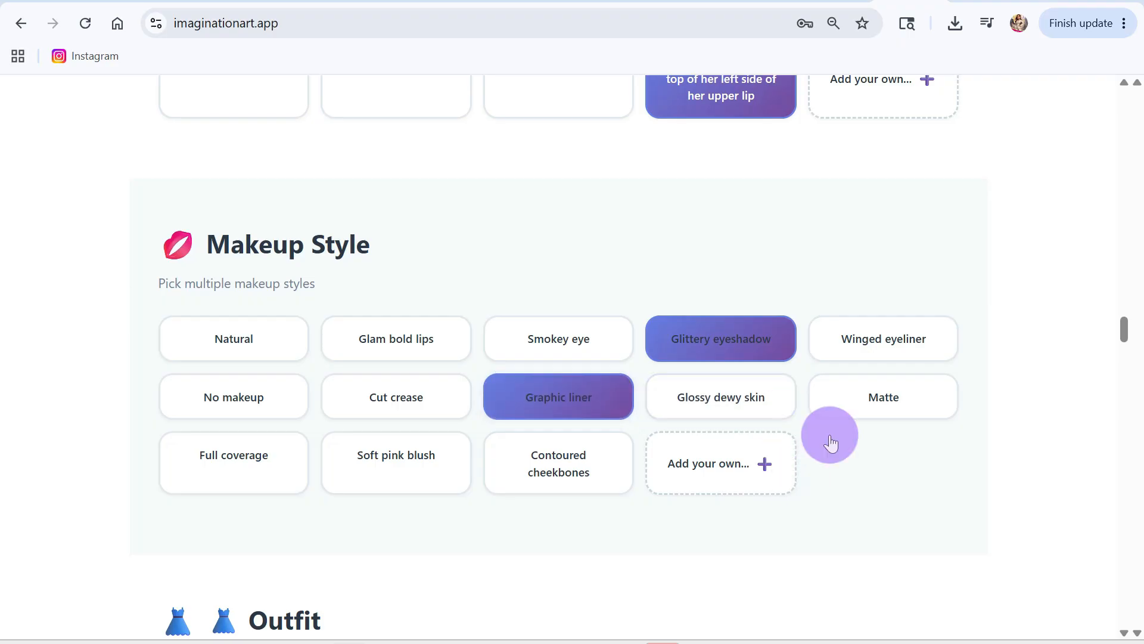
{"action": "left_click", "coordinate": [858, 356]}
Step: Add the custom outfit "Royal celebration gown in colors sky blue and gold" for the character
{"action": "scroll", "coordinate": [789, 536], "scroll_direction": "down", "scroll_amount": 4}
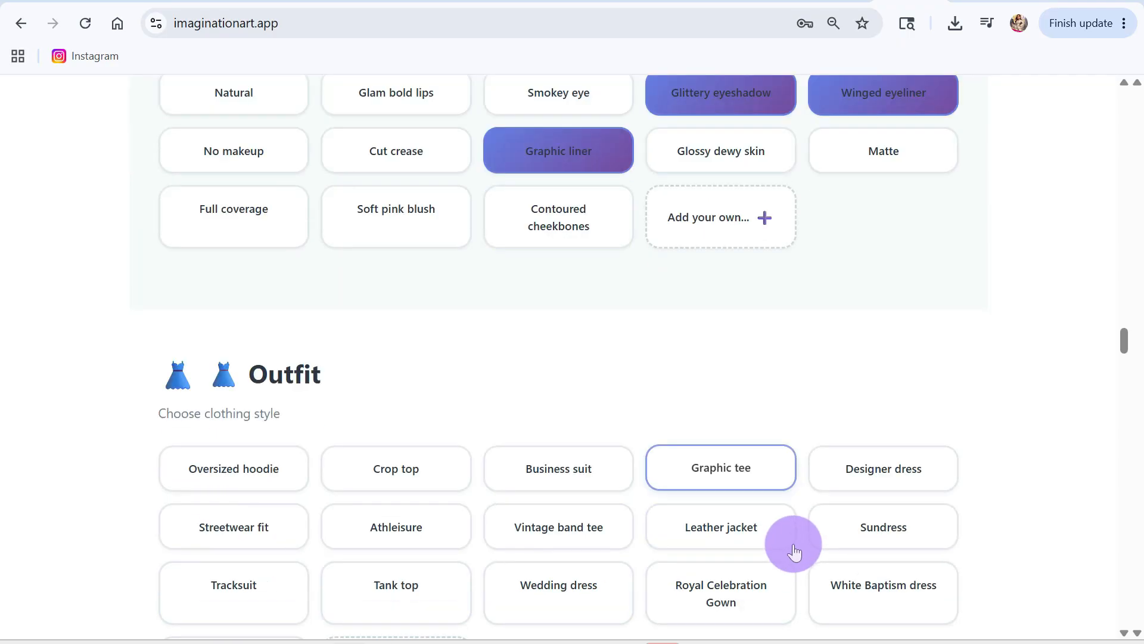
{"action": "scroll", "coordinate": [794, 551], "scroll_direction": "down", "scroll_amount": 2}
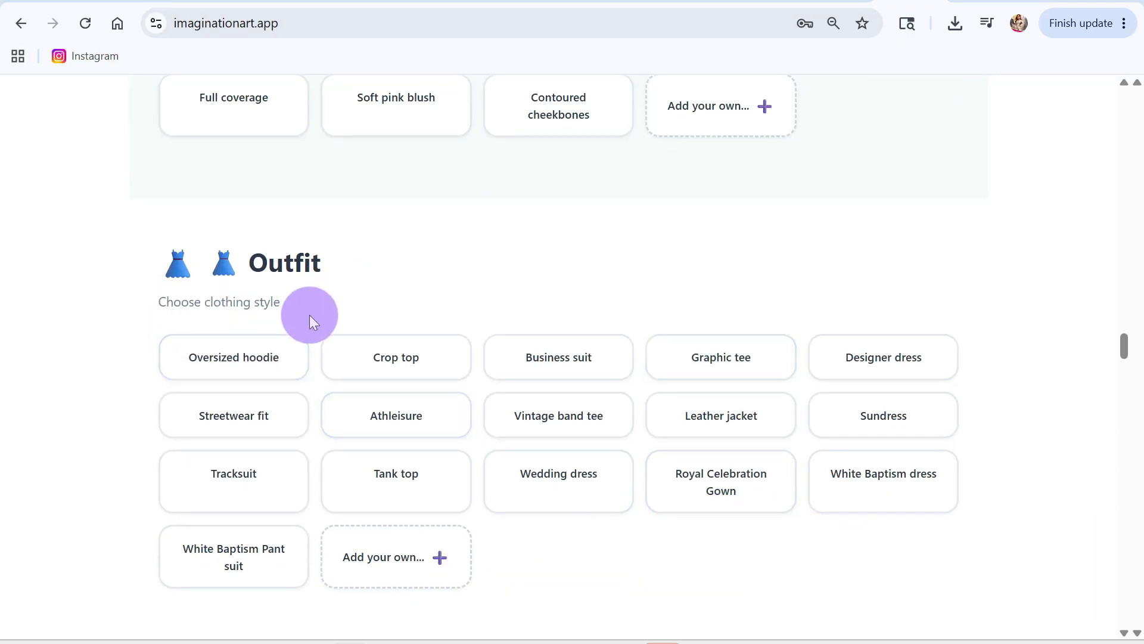
{"action": "scroll", "coordinate": [395, 519], "scroll_direction": "down", "scroll_amount": 3}
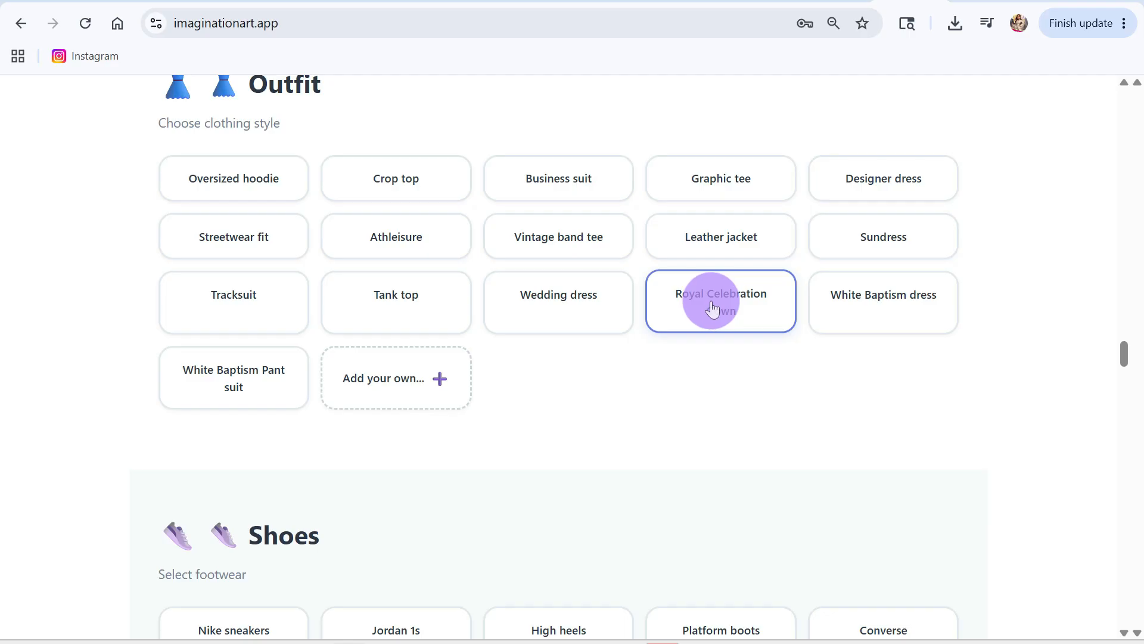
{"action": "left_click", "coordinate": [385, 371]}
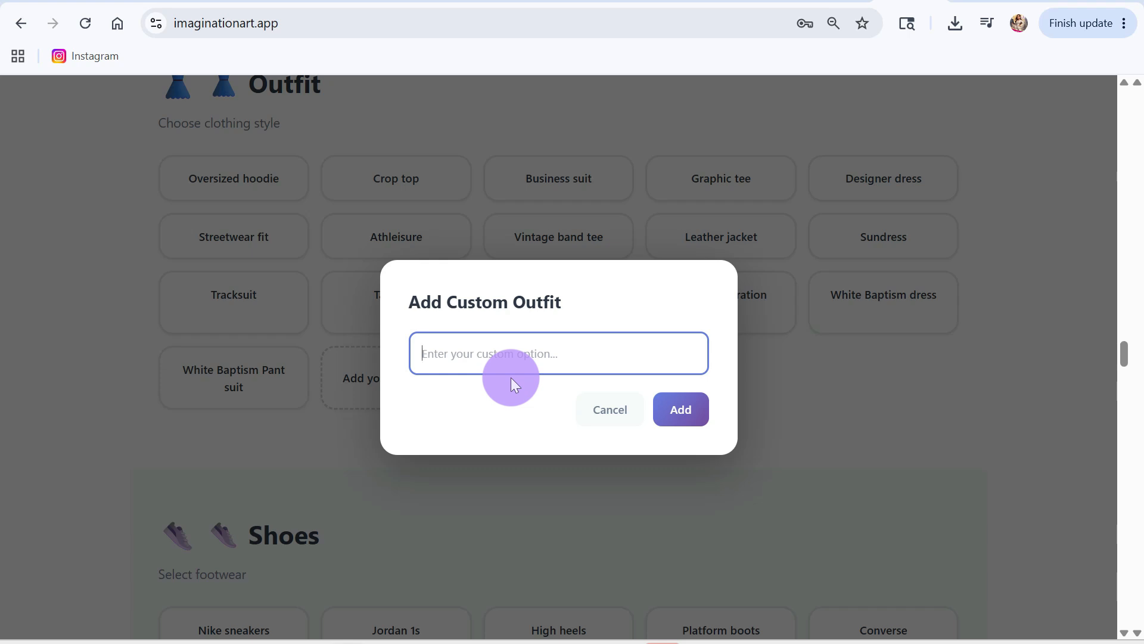
{"action": "type", "text": "Royal celebration gow"}
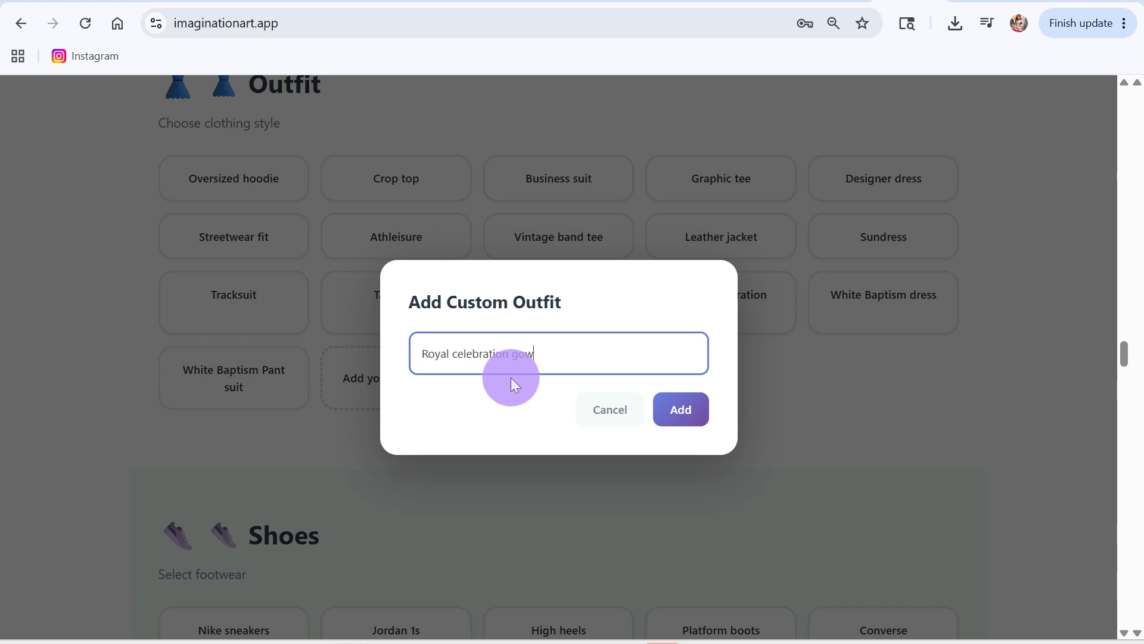
{"action": "type", "text": "n in colors sky blue and gold"}
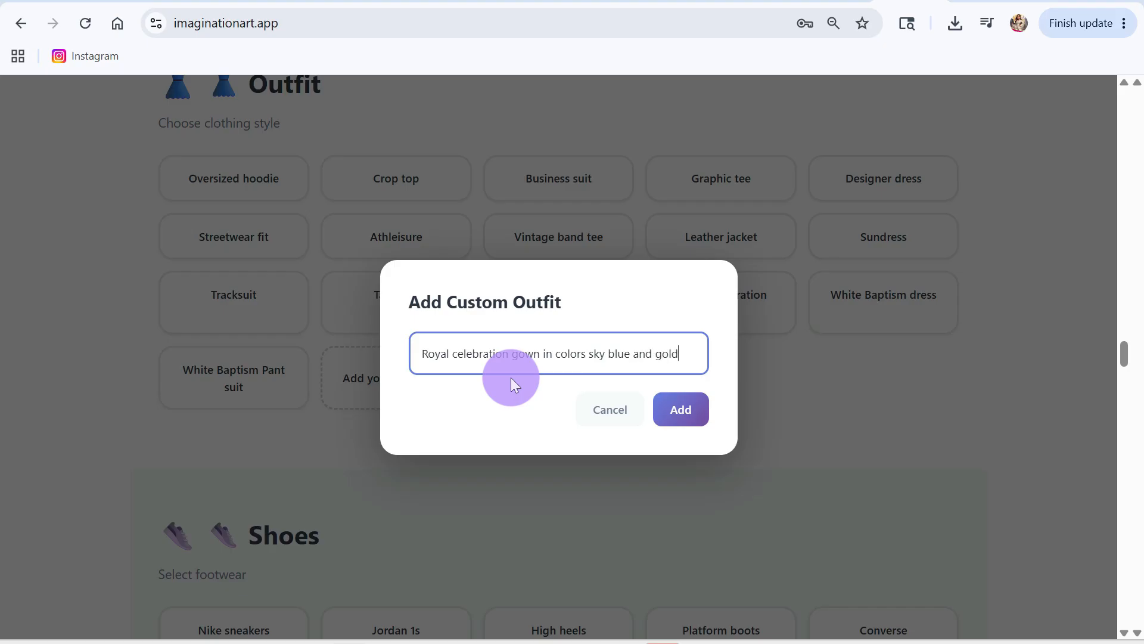
{"action": "left_click", "coordinate": [679, 409]}
Step: Set the character's expression to Happy smile, skipping the shoes and holiday theme options
{"action": "scroll", "coordinate": [394, 524], "scroll_direction": "down", "scroll_amount": 5}
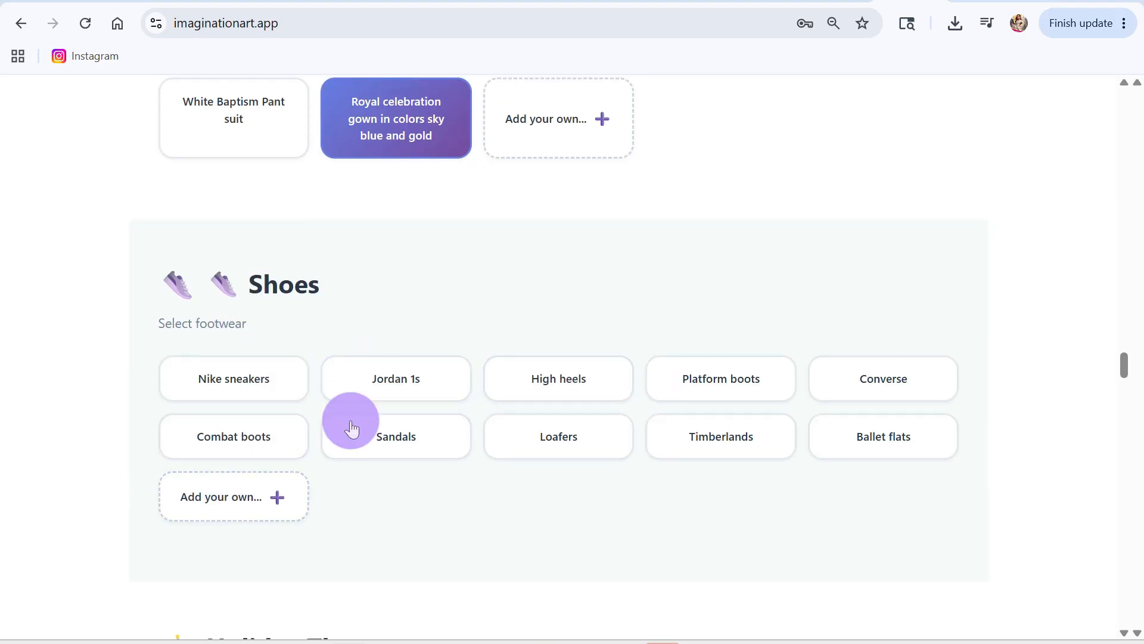
{"action": "scroll", "coordinate": [553, 553], "scroll_direction": "down", "scroll_amount": 6}
{"action": "scroll", "coordinate": [553, 553], "scroll_direction": "down", "scroll_amount": 3}
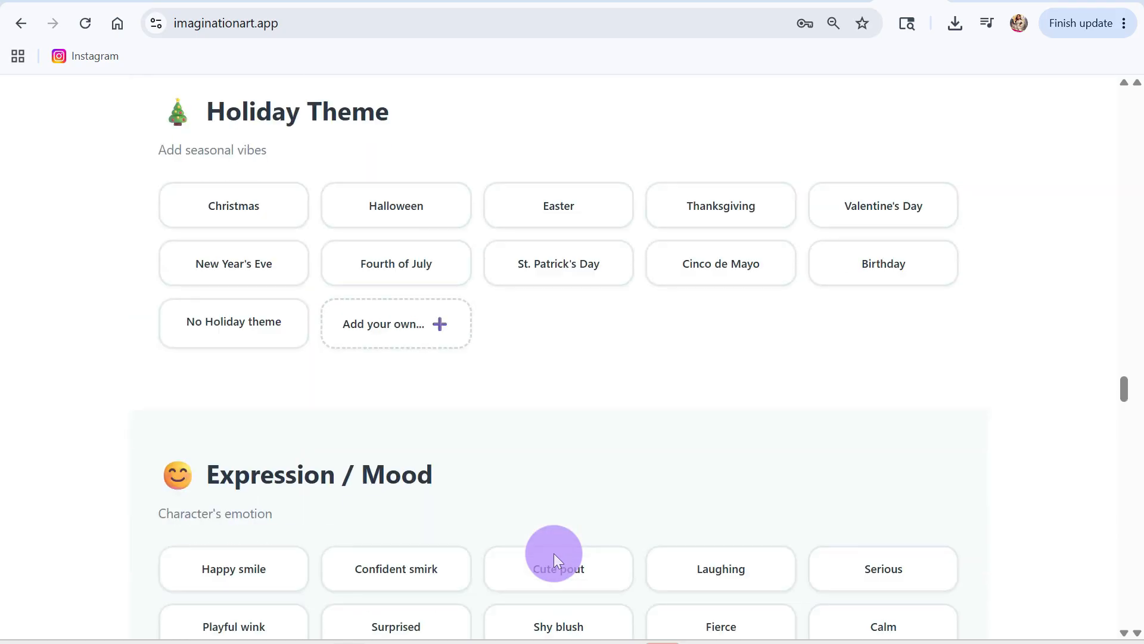
{"action": "scroll", "coordinate": [454, 517], "scroll_direction": "down", "scroll_amount": 6}
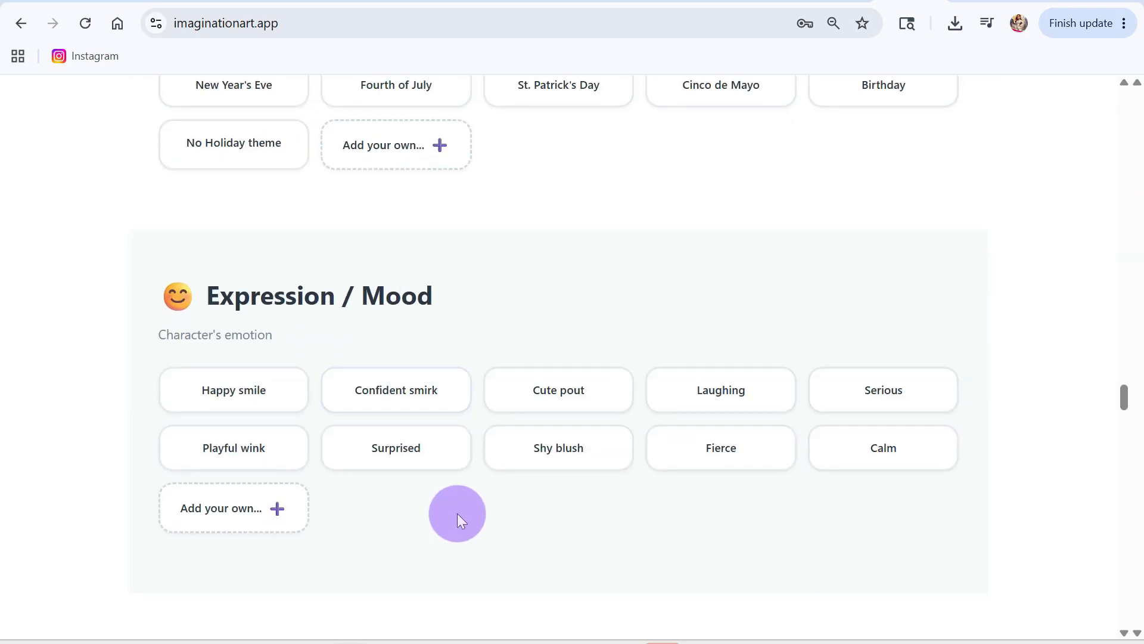
{"action": "left_click", "coordinate": [238, 212]}
Step: Look through the baby image, accessories and jewelry options for the character
{"action": "scroll", "coordinate": [438, 504], "scroll_direction": "down", "scroll_amount": 6}
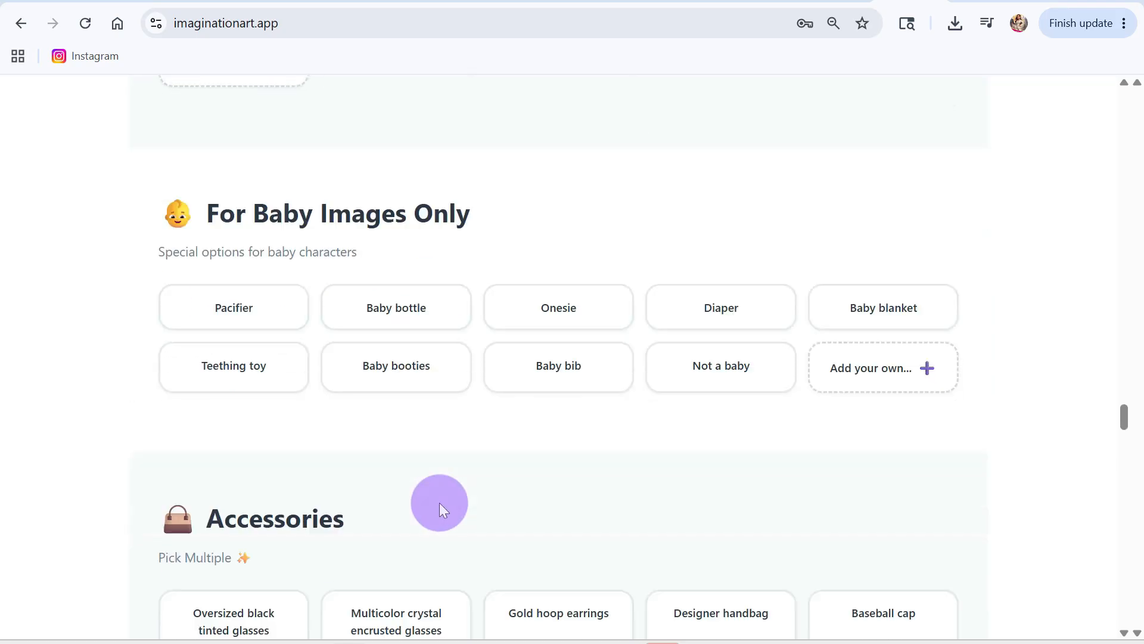
{"action": "scroll", "coordinate": [563, 465], "scroll_direction": "down", "scroll_amount": 3}
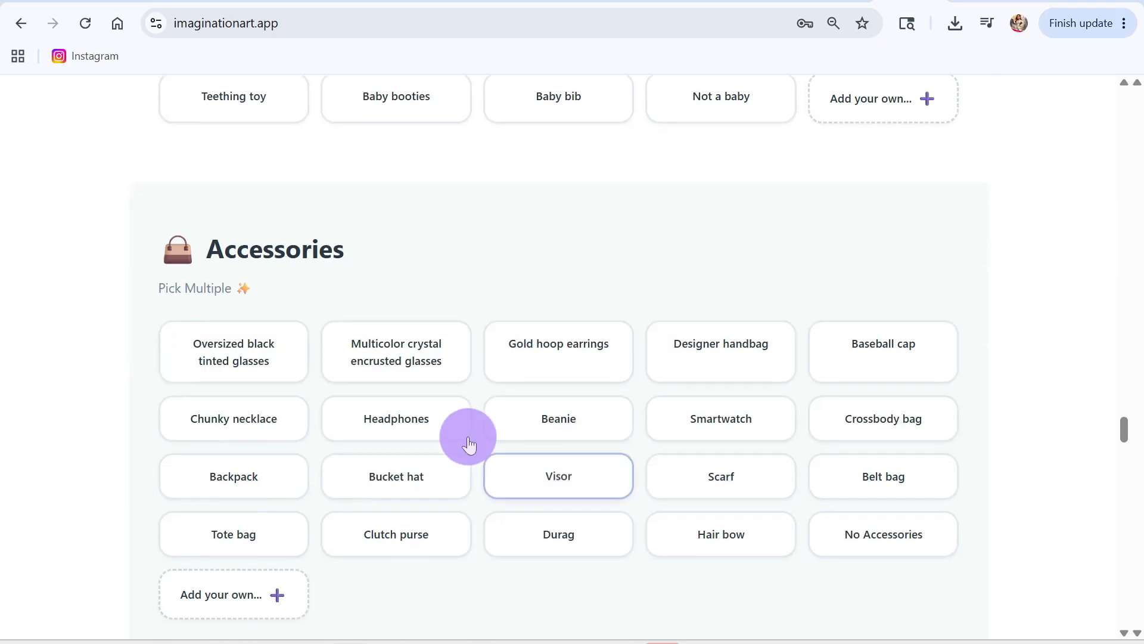
{"action": "scroll", "coordinate": [605, 488], "scroll_direction": "down", "scroll_amount": 5}
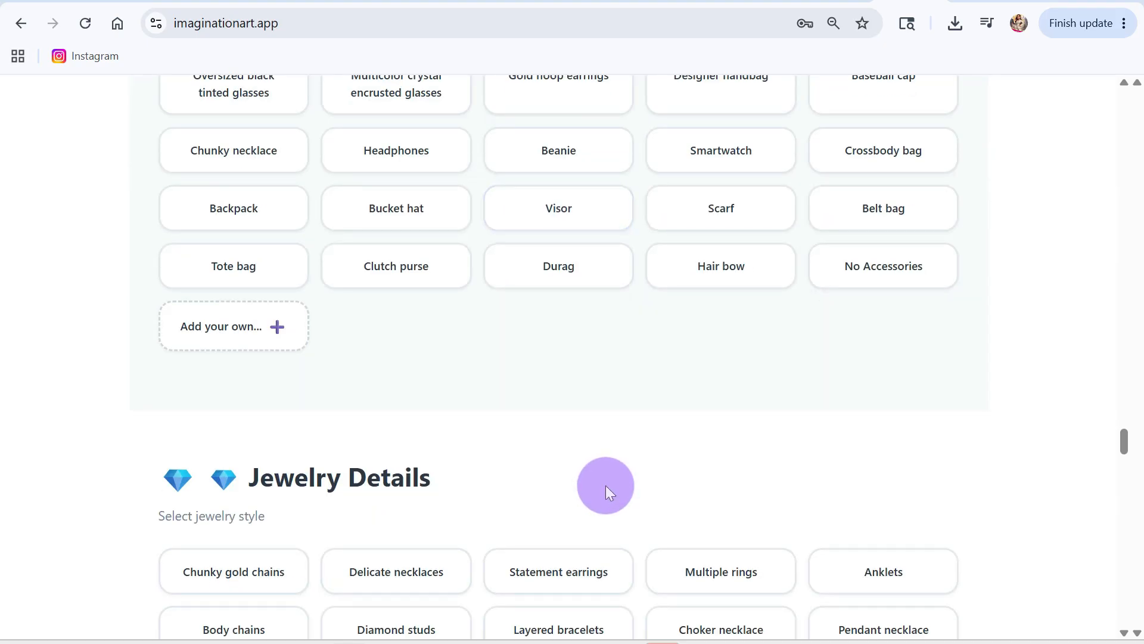
{"action": "scroll", "coordinate": [607, 490], "scroll_direction": "up", "scroll_amount": 2}
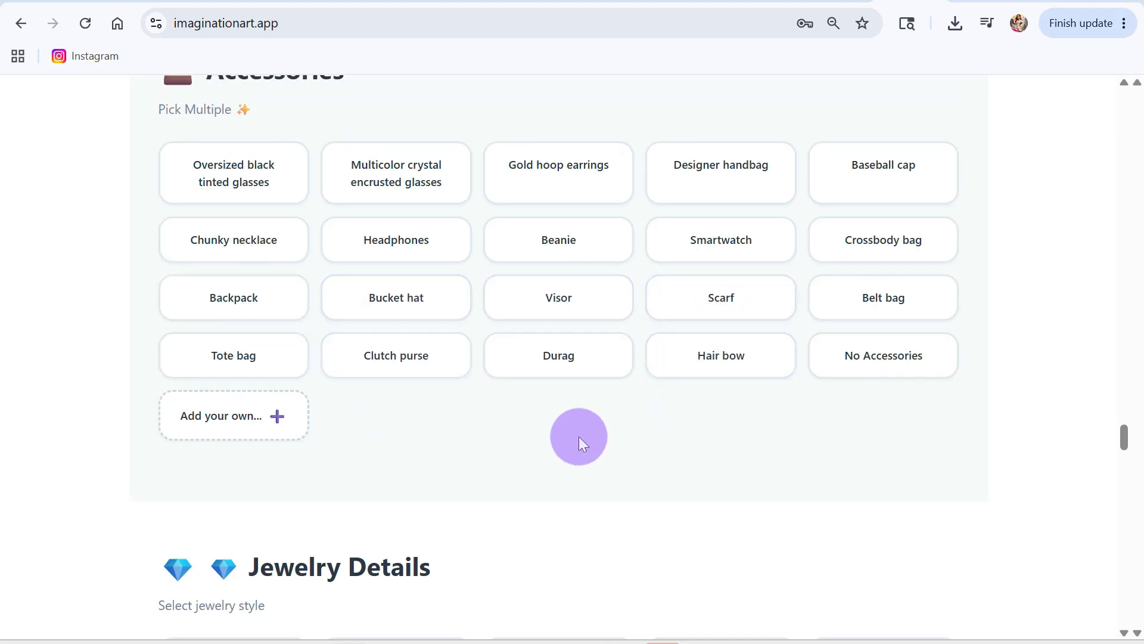
{"action": "scroll", "coordinate": [502, 414], "scroll_direction": "down", "scroll_amount": 2}
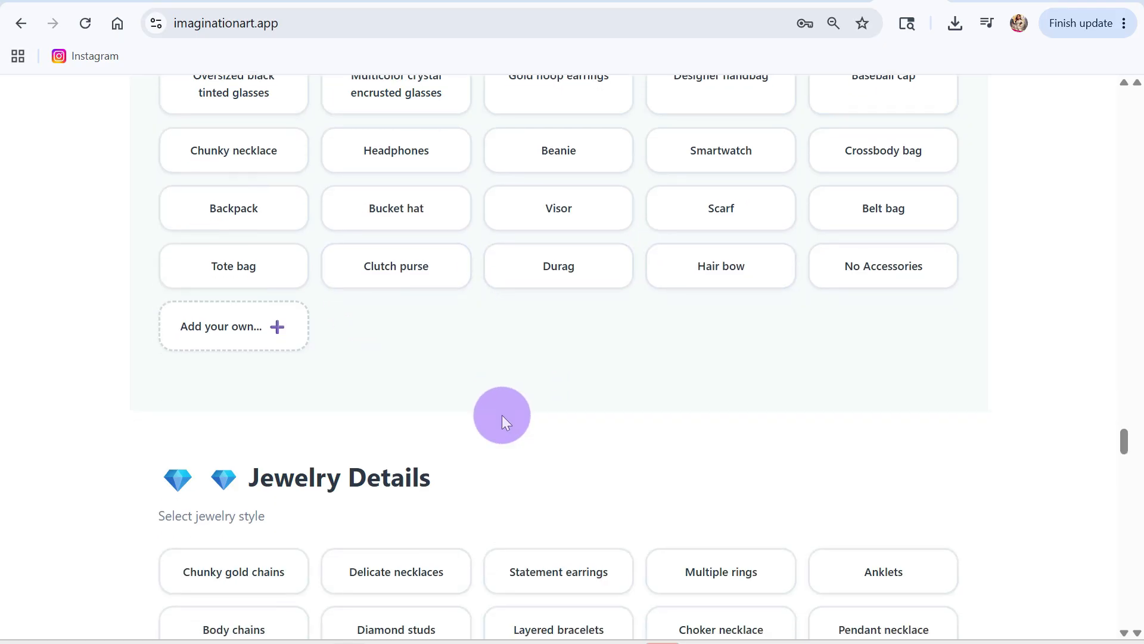
{"action": "scroll", "coordinate": [502, 414], "scroll_direction": "down", "scroll_amount": 3}
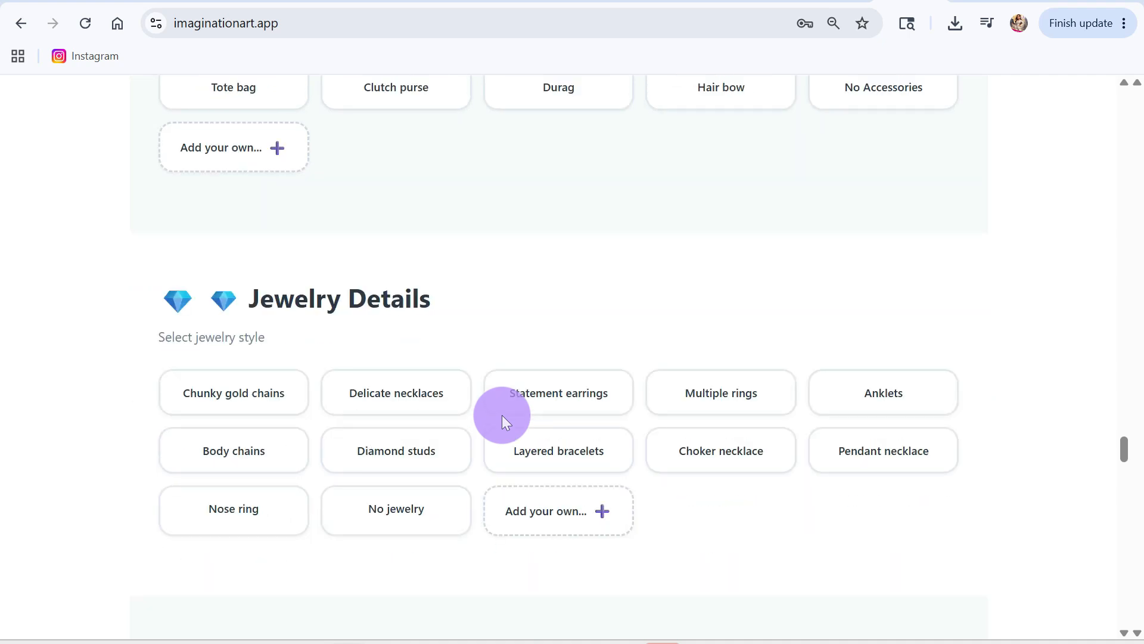
{"action": "scroll", "coordinate": [502, 415], "scroll_direction": "down", "scroll_amount": 2}
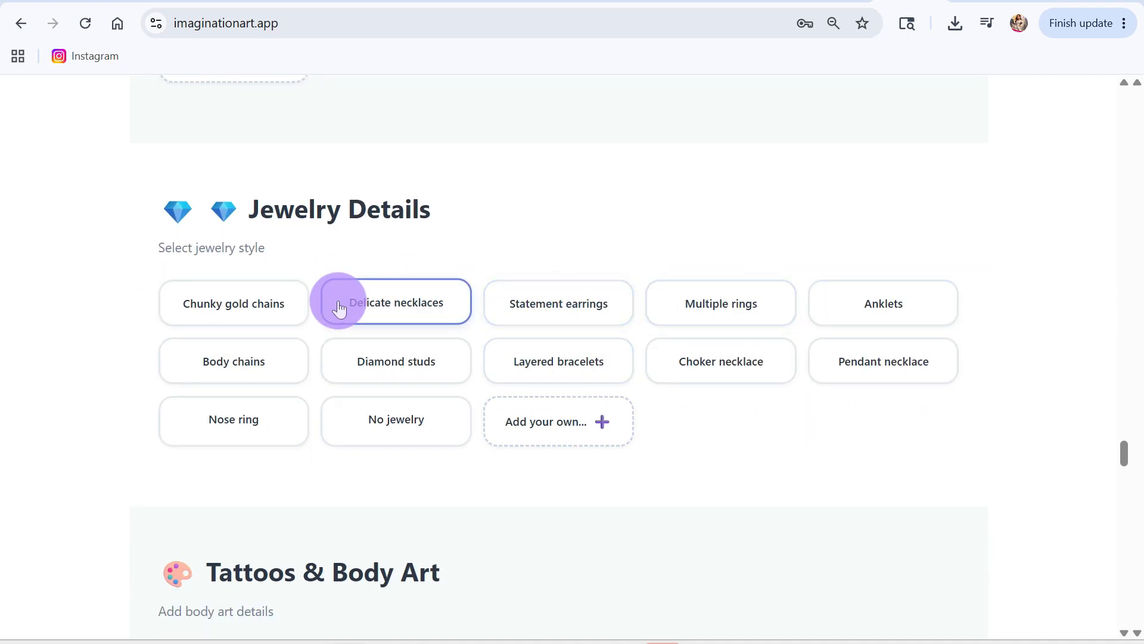
{"action": "scroll", "coordinate": [370, 417], "scroll_direction": "down", "scroll_amount": 3}
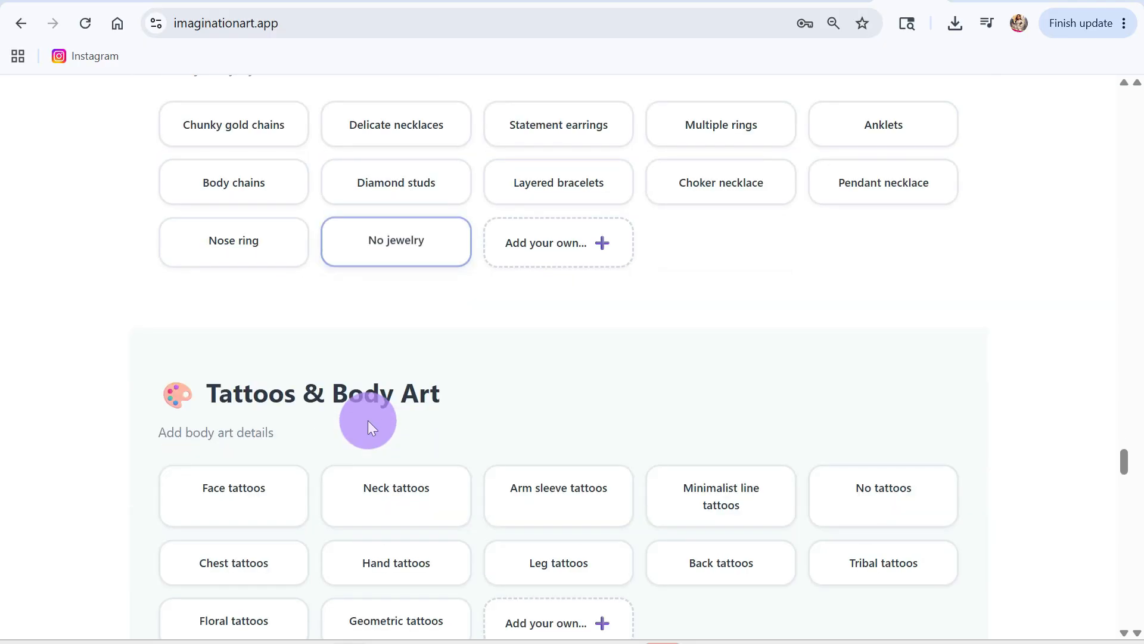
Step: Choose Normal expressive eyes as the eye style and Diamond tiara as the head decoration
{"action": "scroll", "coordinate": [368, 422], "scroll_direction": "down", "scroll_amount": 7}
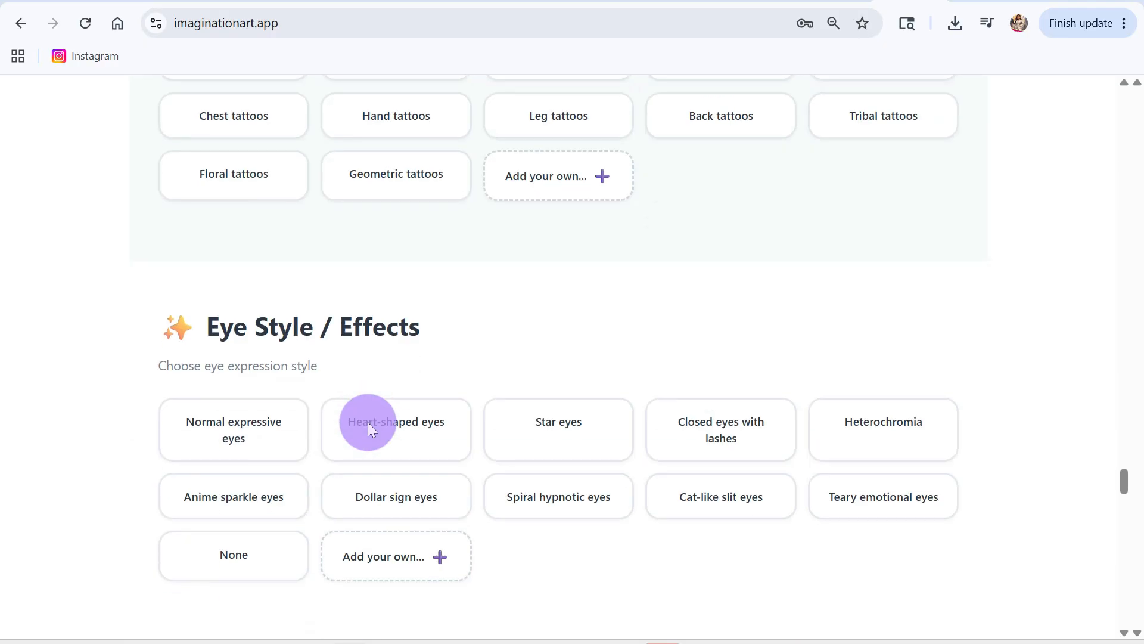
{"action": "scroll", "coordinate": [367, 422], "scroll_direction": "up", "scroll_amount": 6}
{"action": "scroll", "coordinate": [367, 422], "scroll_direction": "down", "scroll_amount": 7}
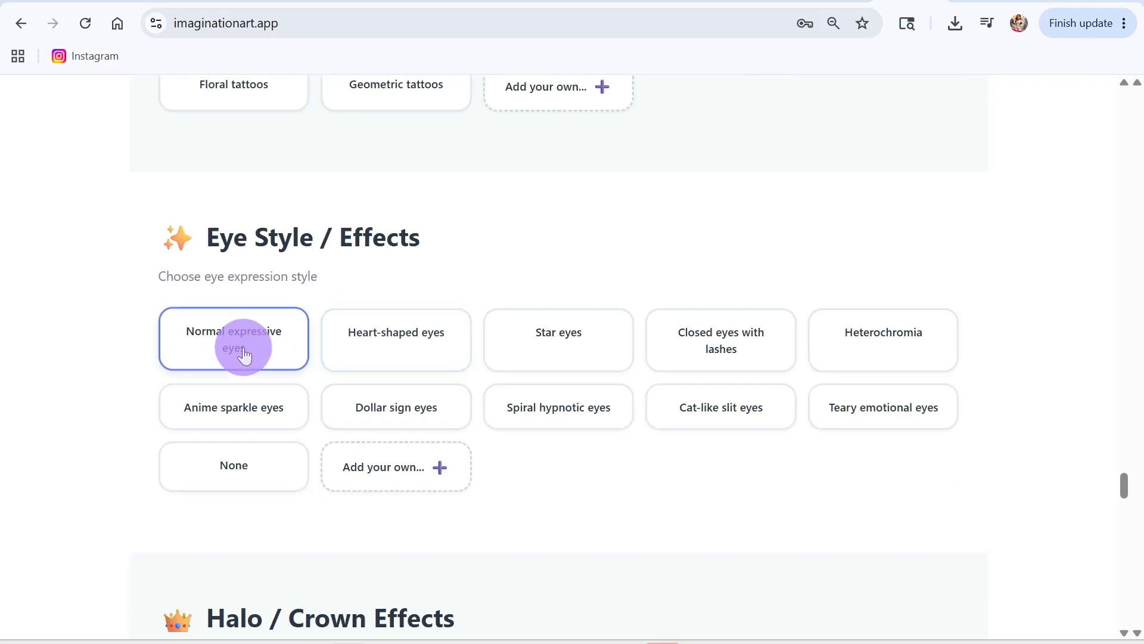
{"action": "left_click", "coordinate": [241, 345]}
{"action": "scroll", "coordinate": [435, 475], "scroll_direction": "down", "scroll_amount": 6}
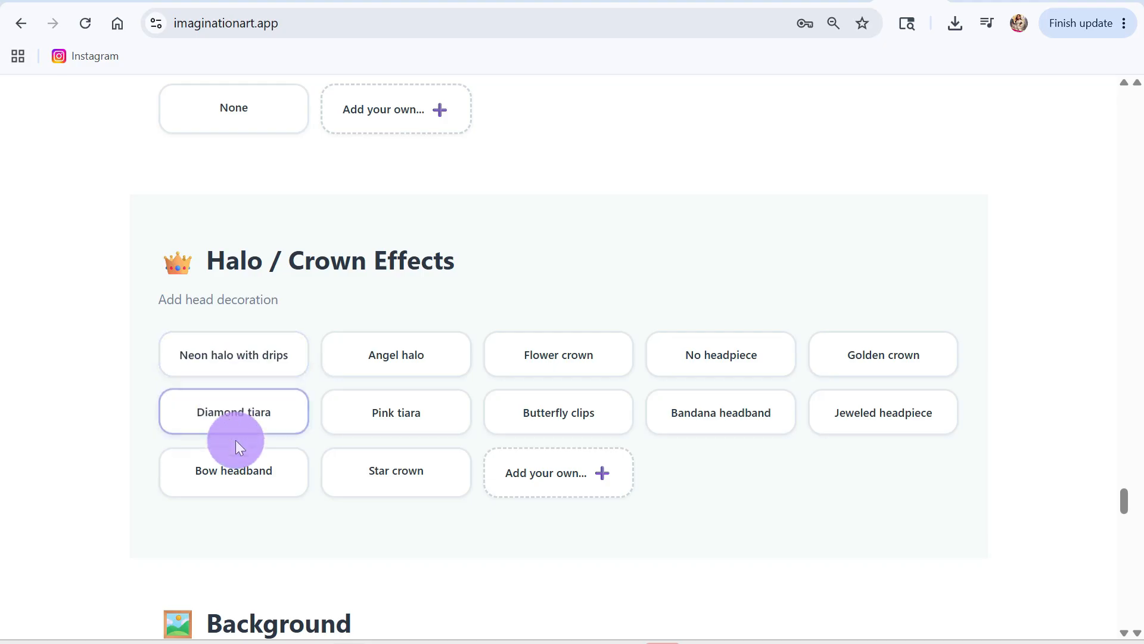
{"action": "left_click", "coordinate": [263, 414]}
Step: Set the scene's background to White minimalist
{"action": "scroll", "coordinate": [425, 494], "scroll_direction": "down", "scroll_amount": 5}
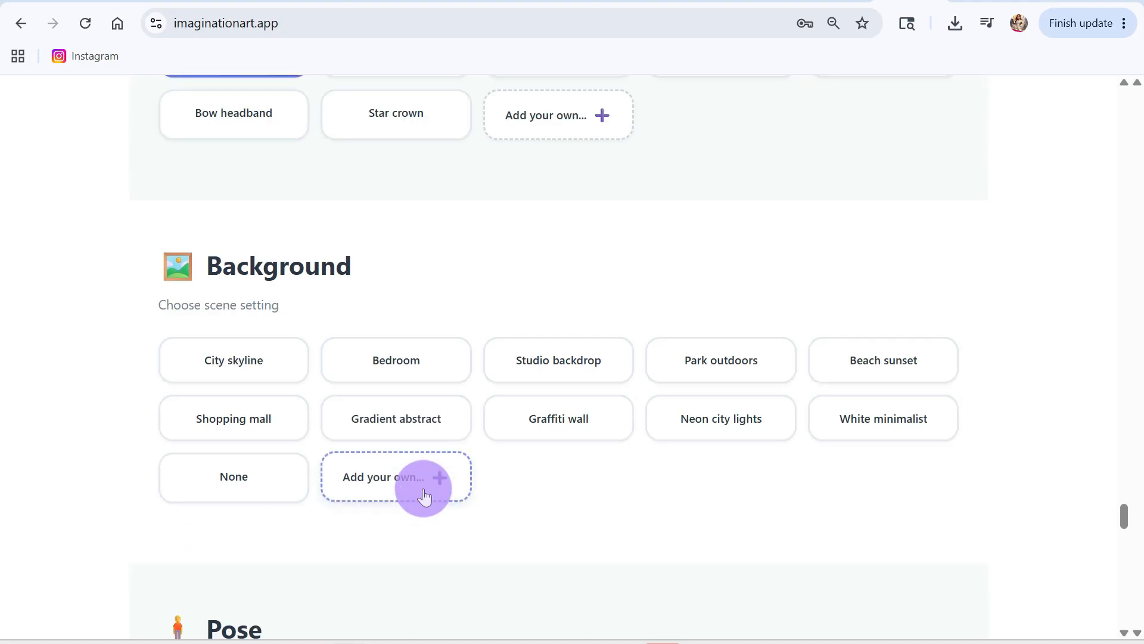
{"action": "left_click", "coordinate": [230, 489]}
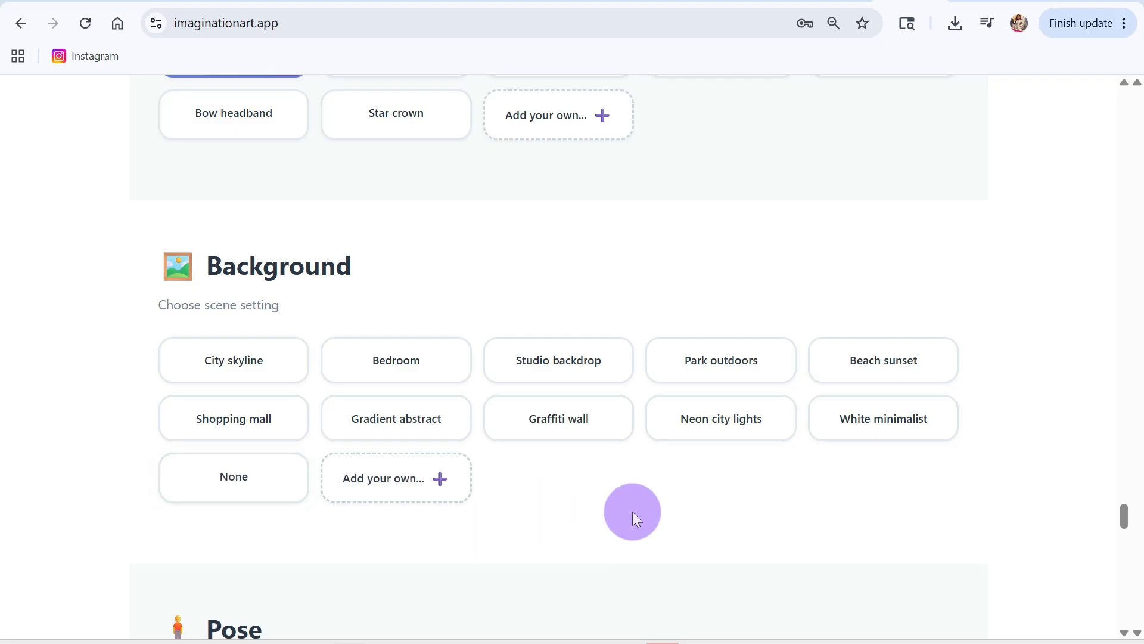
{"action": "left_click", "coordinate": [855, 417]}
Step: Add the custom accessory "holding a puuffy bouquet of white roses that do not show the stems of the roses"
{"action": "scroll", "coordinate": [627, 501], "scroll_direction": "down", "scroll_amount": 5}
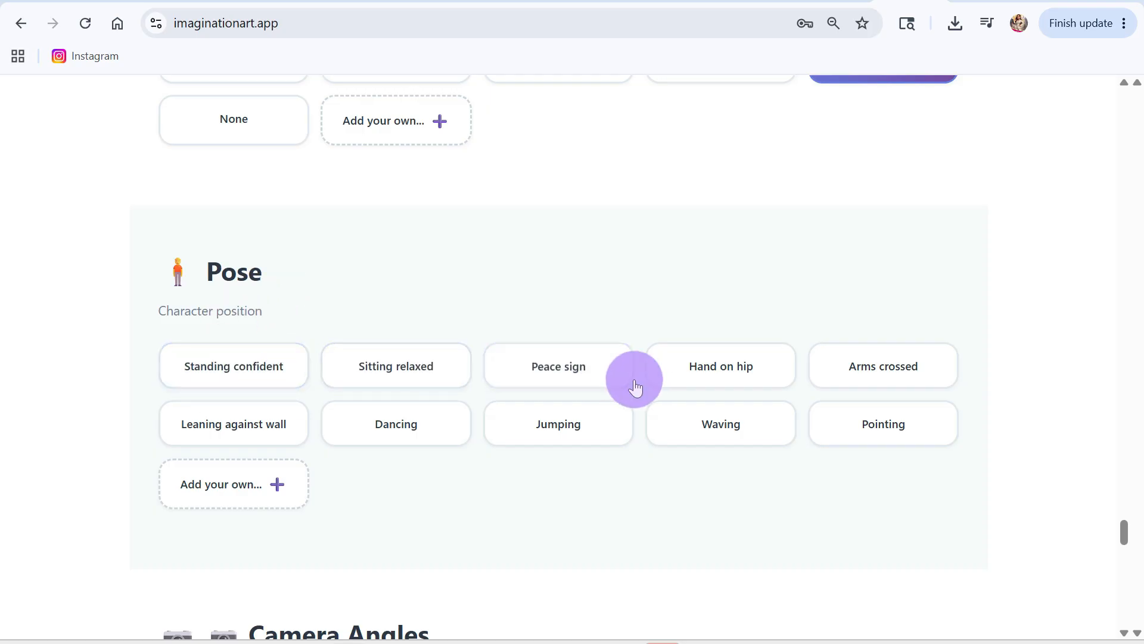
{"action": "scroll", "coordinate": [590, 367], "scroll_direction": "up", "scroll_amount": 10}
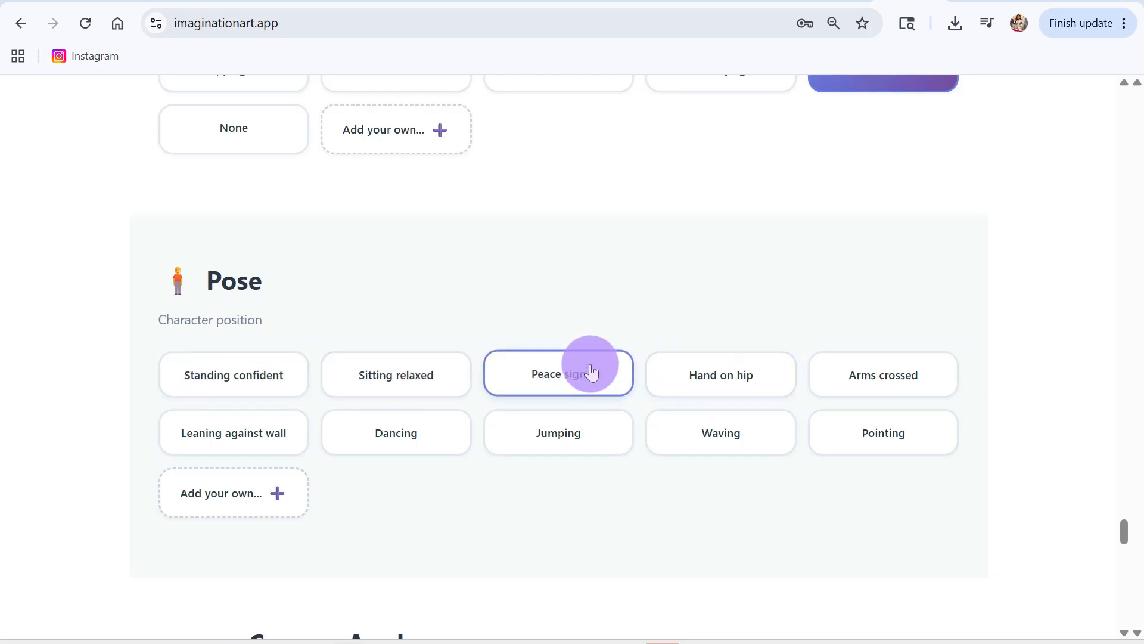
{"action": "scroll", "coordinate": [590, 372], "scroll_direction": "up", "scroll_amount": 20}
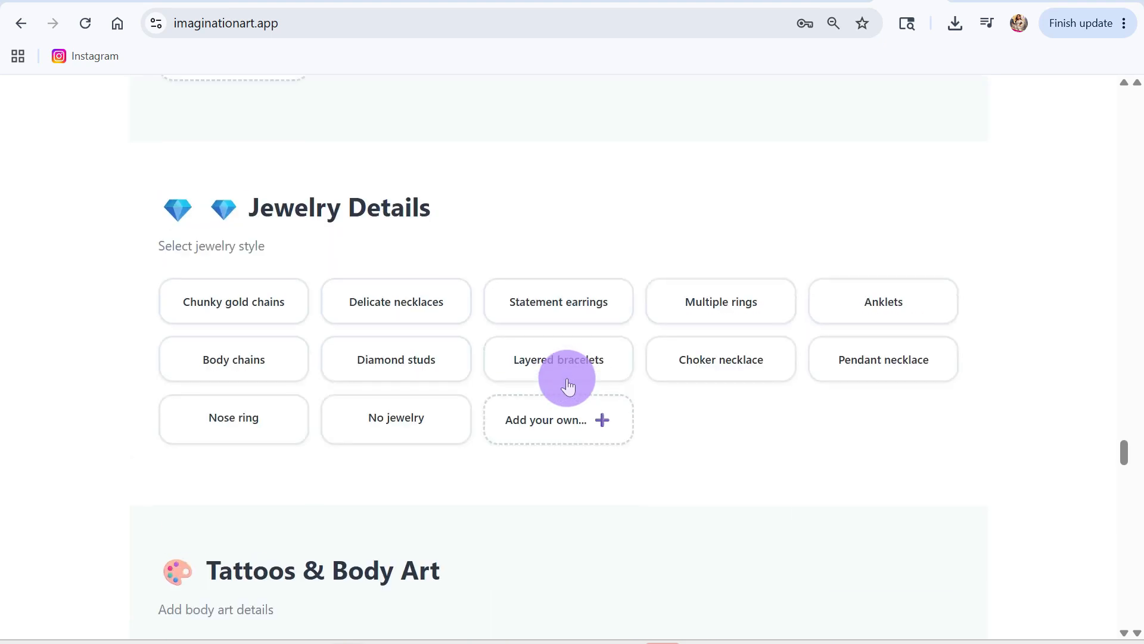
{"action": "scroll", "coordinate": [567, 381], "scroll_direction": "up", "scroll_amount": 3}
{"action": "left_click", "coordinate": [250, 505]}
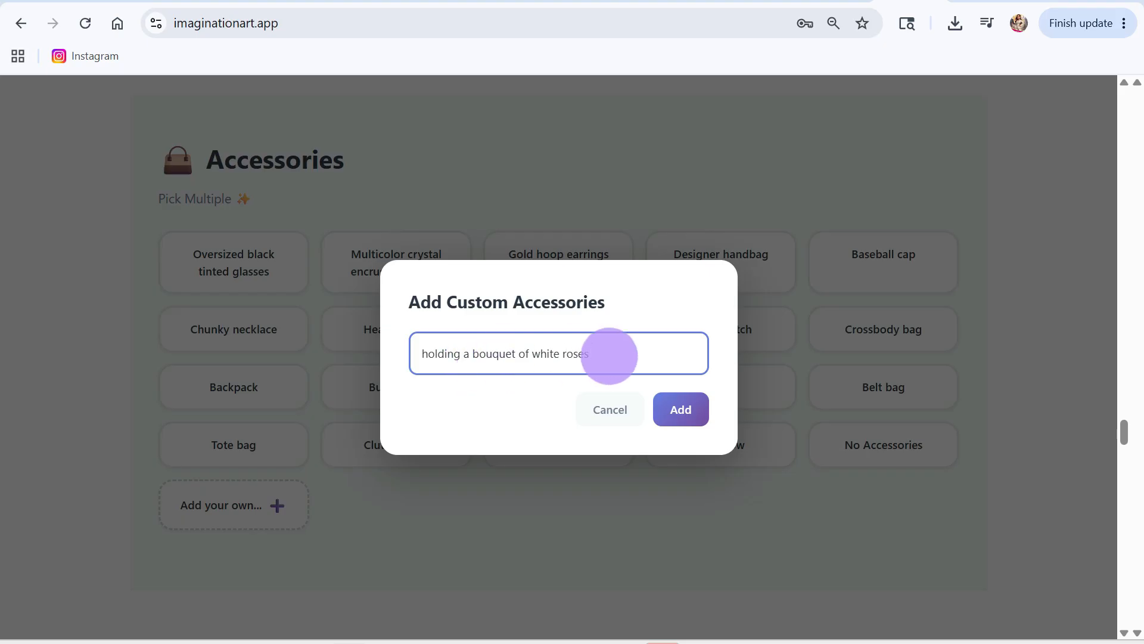
{"action": "left_click", "coordinate": [683, 415]}
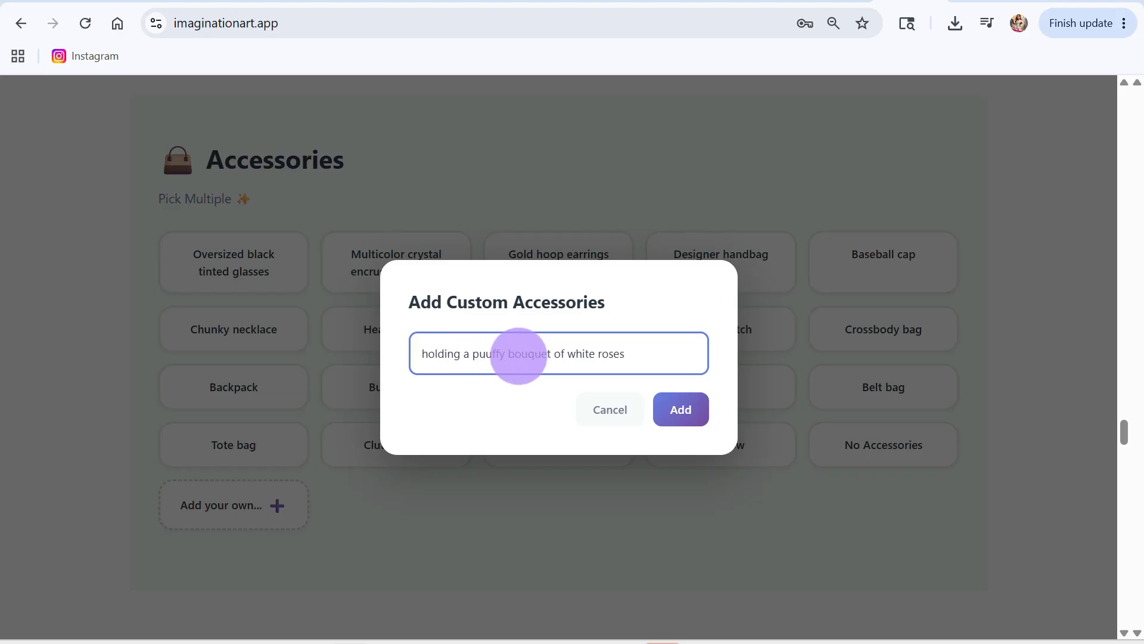
{"action": "left_click", "coordinate": [680, 412]}
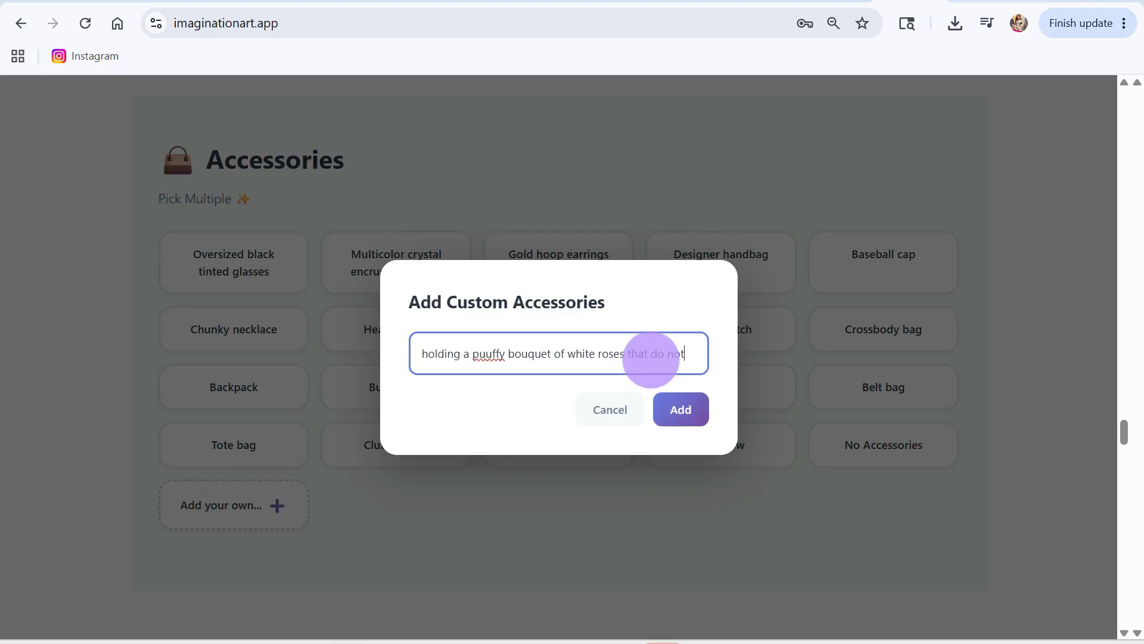
{"action": "type", "text": "show the stems"}
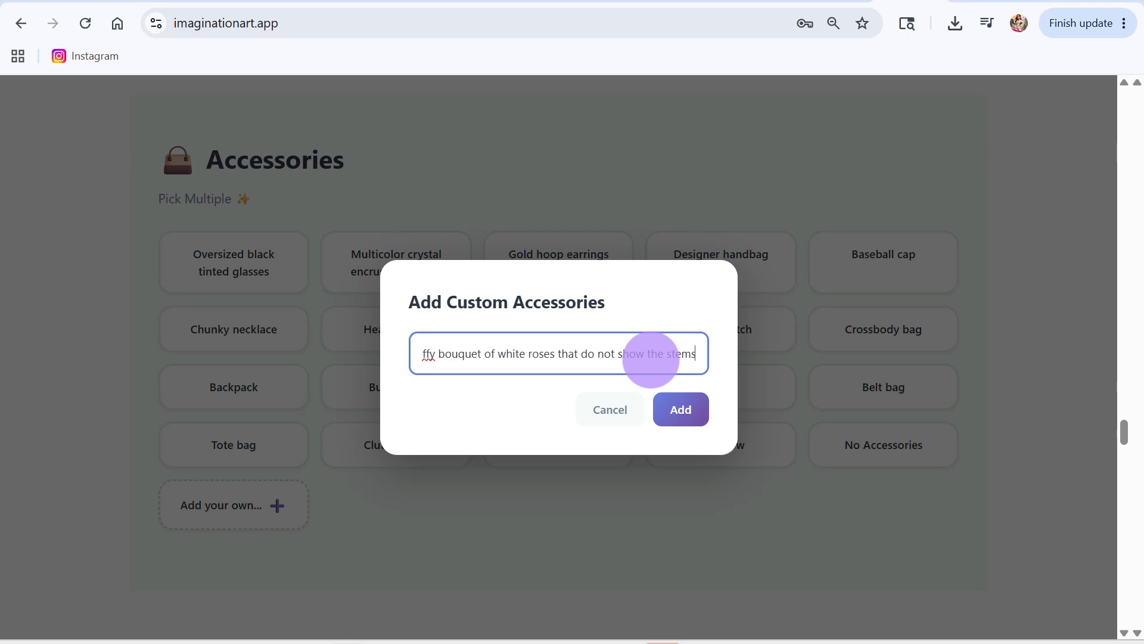
{"action": "type", "text": " of the roses"}
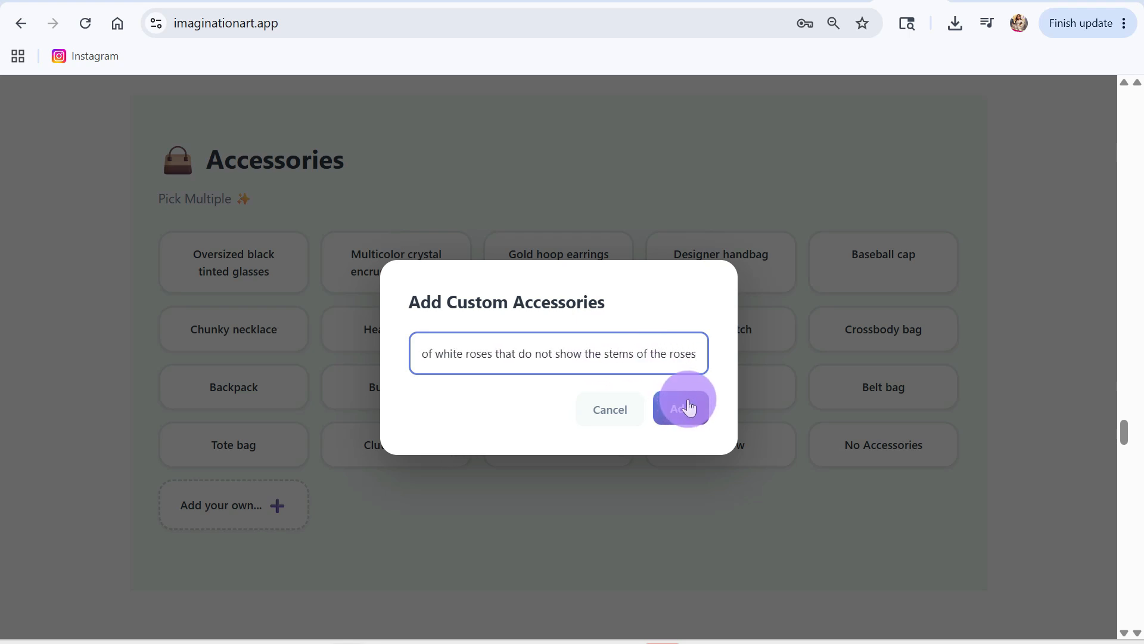
{"action": "left_click", "coordinate": [689, 407]}
Step: Choose Diamond studs as the character's jewelry style
{"action": "scroll", "coordinate": [563, 505], "scroll_direction": "down", "scroll_amount": 6}
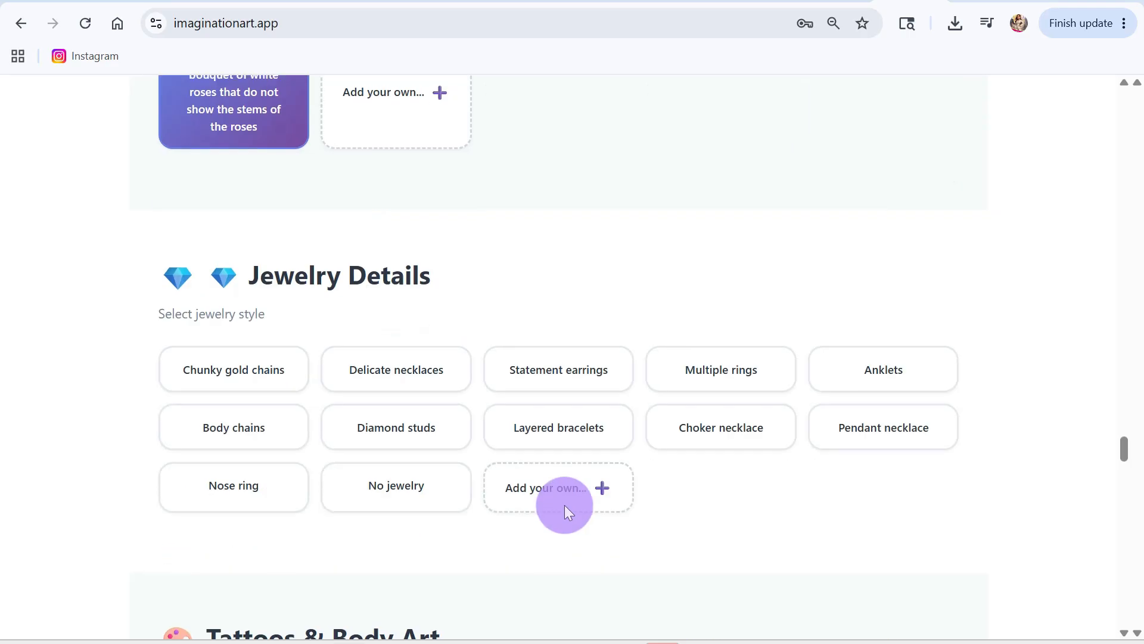
{"action": "scroll", "coordinate": [540, 482], "scroll_direction": "down", "scroll_amount": 4}
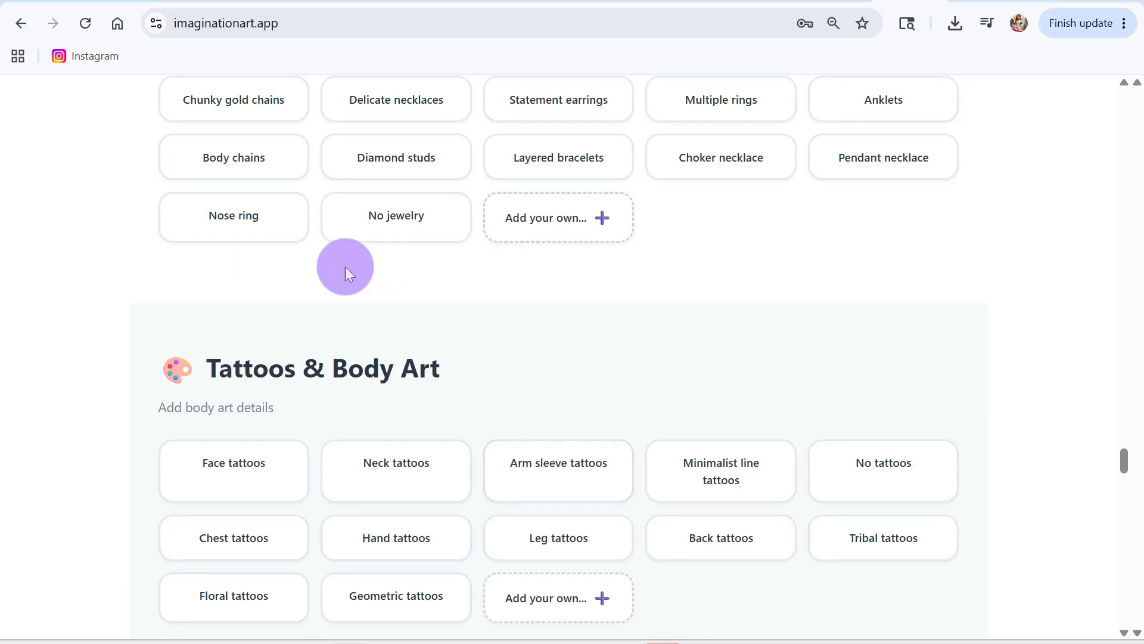
{"action": "scroll", "coordinate": [396, 191], "scroll_direction": "up", "scroll_amount": 2}
{"action": "left_click", "coordinate": [396, 253]}
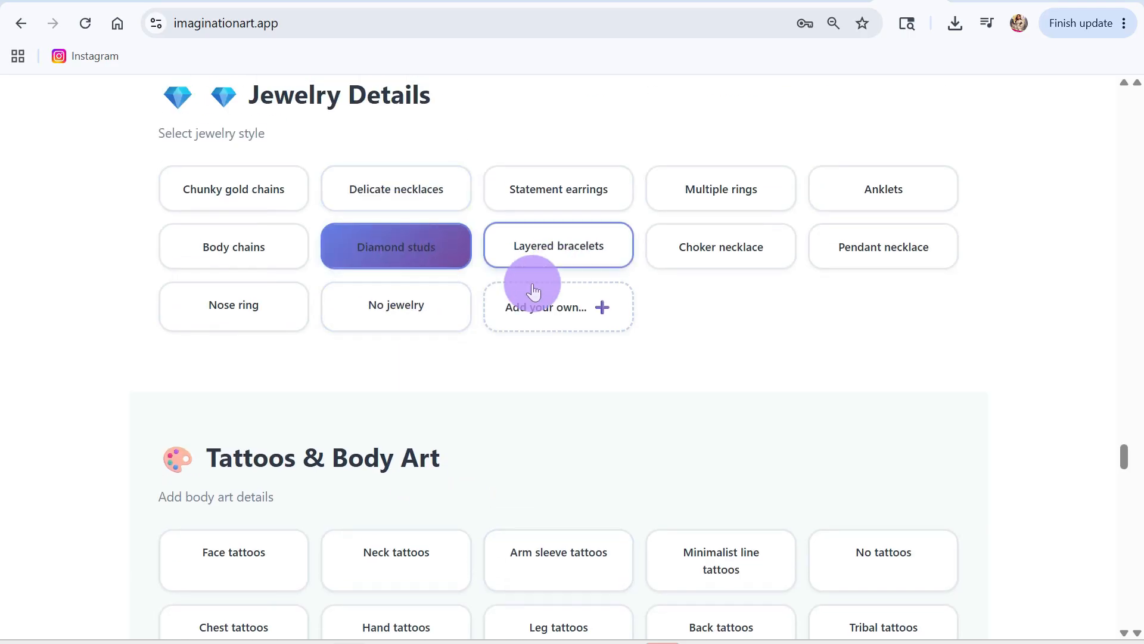
Step: Set the camera angle to Full body shot, skipping the pose options
{"action": "scroll", "coordinate": [500, 388], "scroll_direction": "down", "scroll_amount": 15}
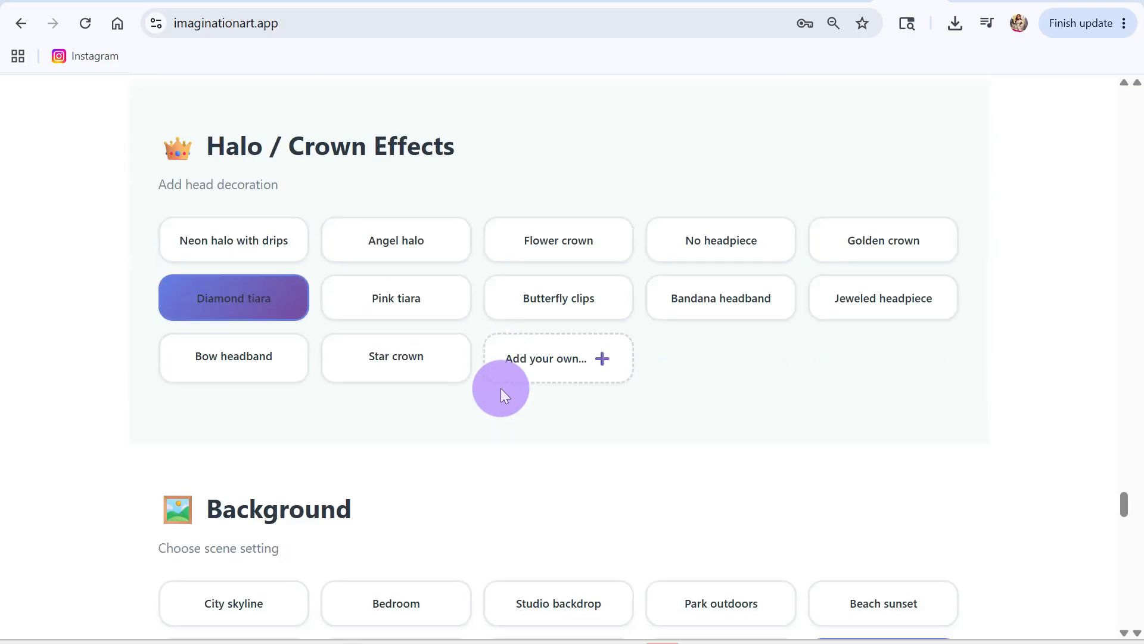
{"action": "scroll", "coordinate": [500, 388], "scroll_direction": "down", "scroll_amount": 15}
{"action": "scroll", "coordinate": [500, 393], "scroll_direction": "up", "scroll_amount": 3}
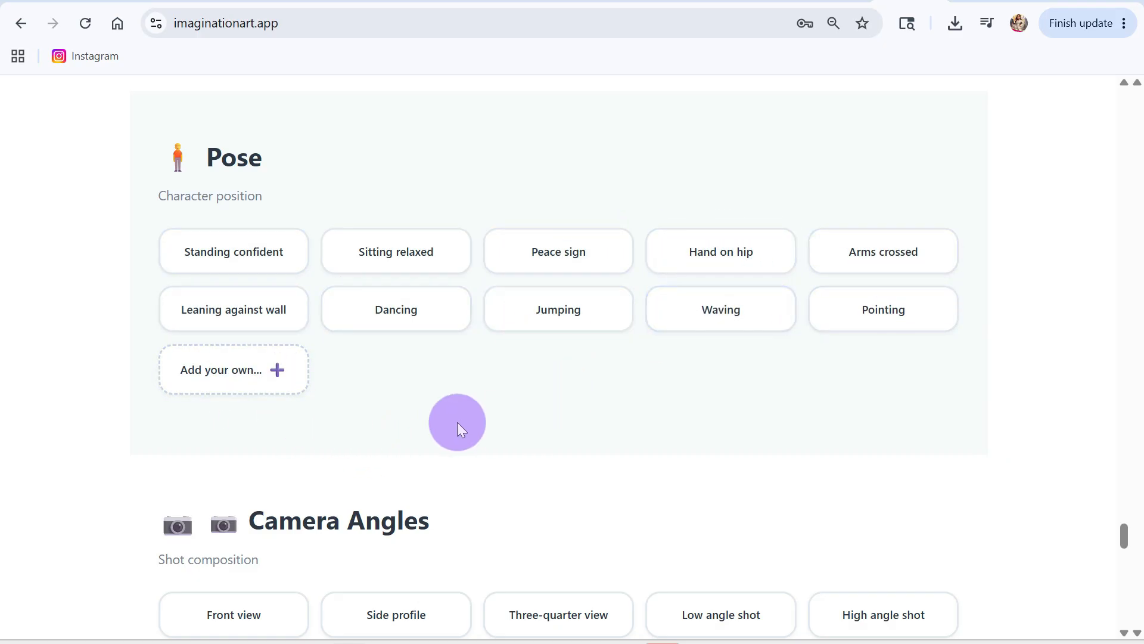
{"action": "scroll", "coordinate": [456, 422], "scroll_direction": "down", "scroll_amount": 3}
{"action": "scroll", "coordinate": [456, 422], "scroll_direction": "down", "scroll_amount": 3}
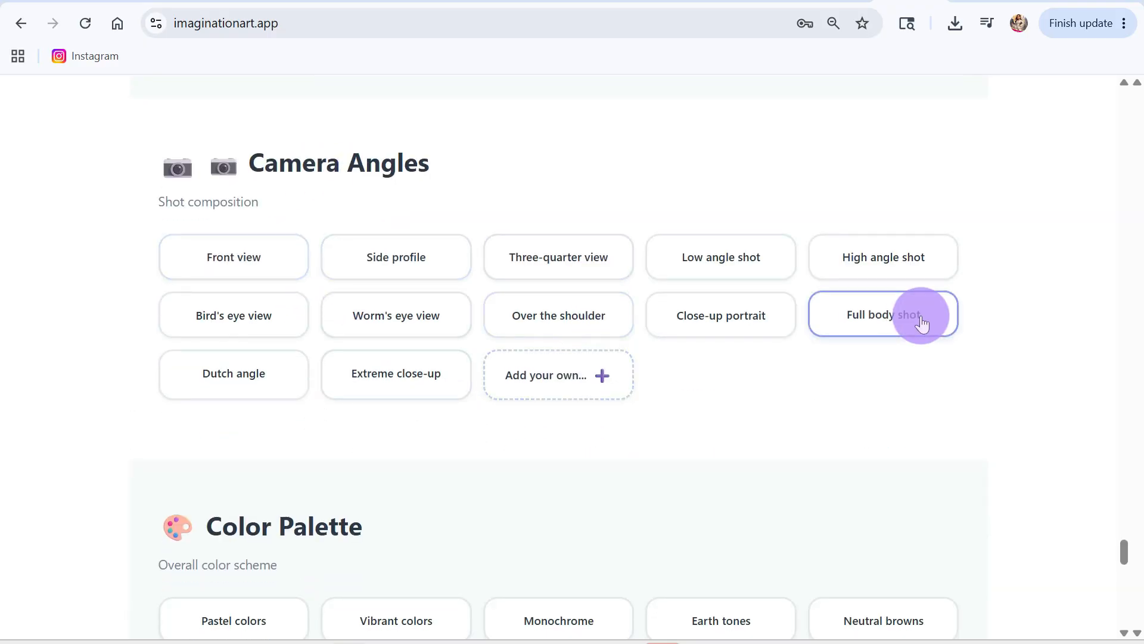
{"action": "left_click", "coordinate": [864, 316]}
Step: Copy the assembled AI prompt, leaving the color palette unset, and open the Imagination Art Image Generator in ChatGPT
{"action": "scroll", "coordinate": [713, 421], "scroll_direction": "down", "scroll_amount": 6}
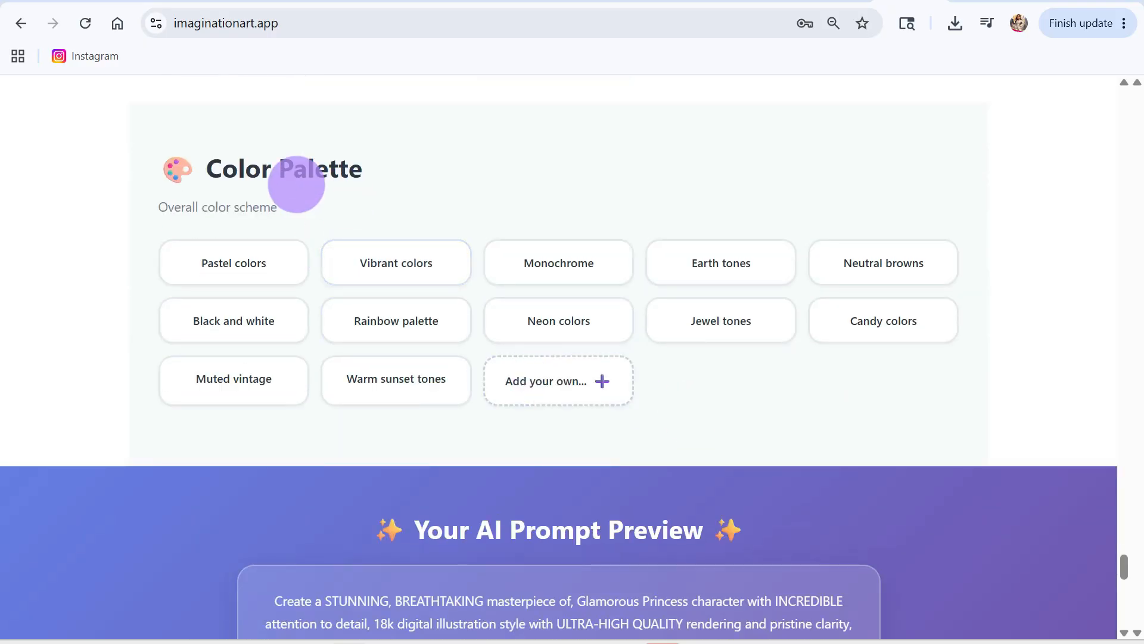
{"action": "scroll", "coordinate": [608, 463], "scroll_direction": "down", "scroll_amount": 10}
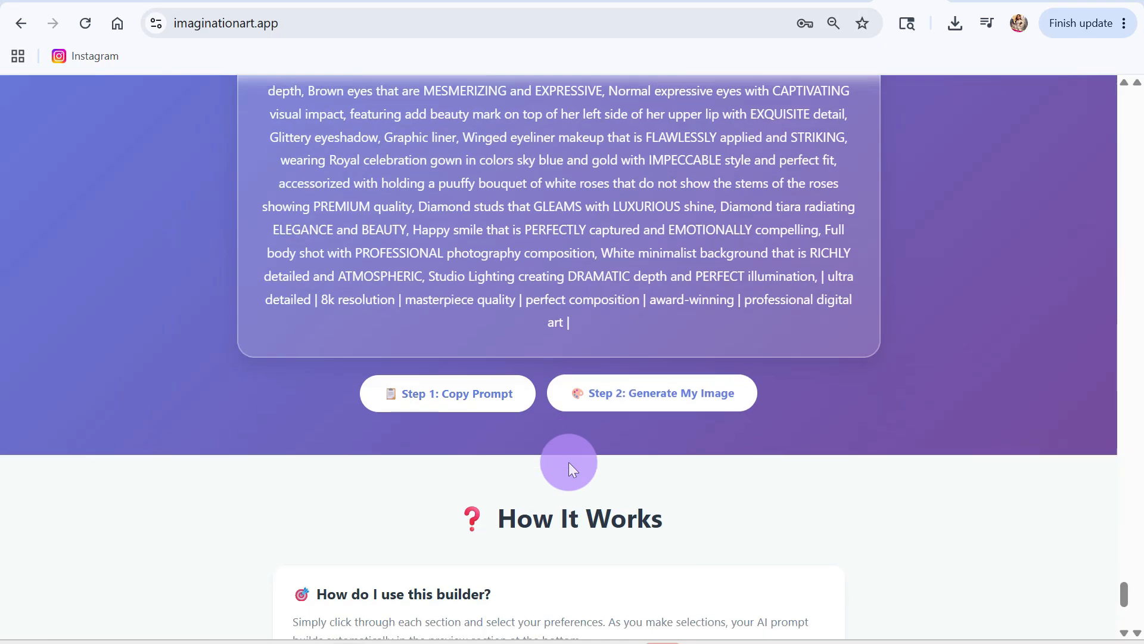
{"action": "left_click", "coordinate": [448, 398]}
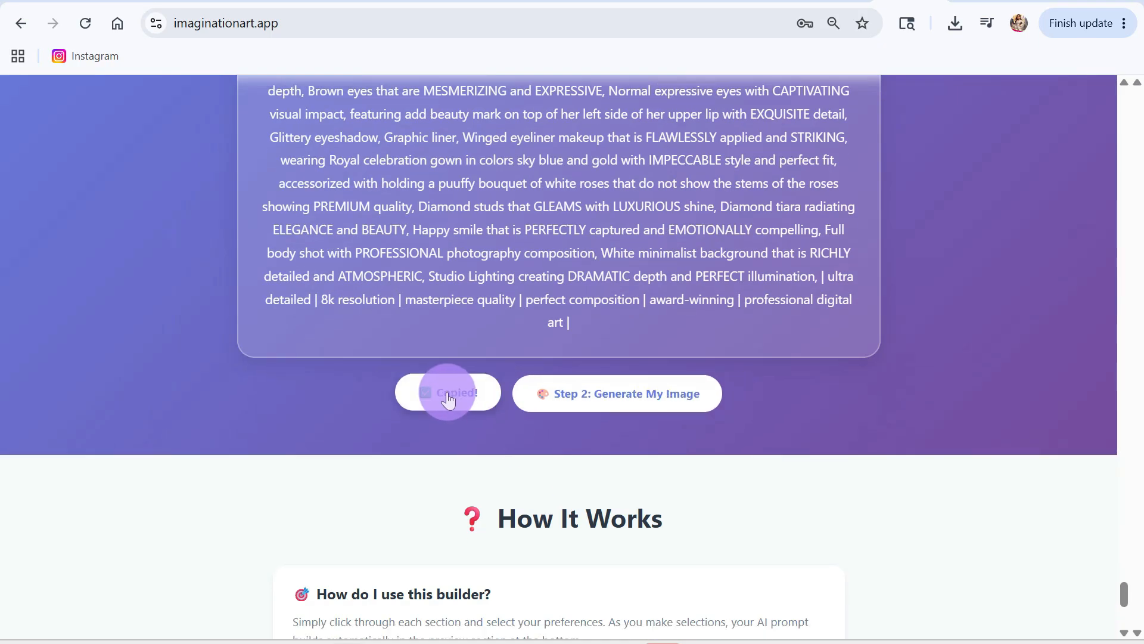
{"action": "left_click", "coordinate": [631, 397]}
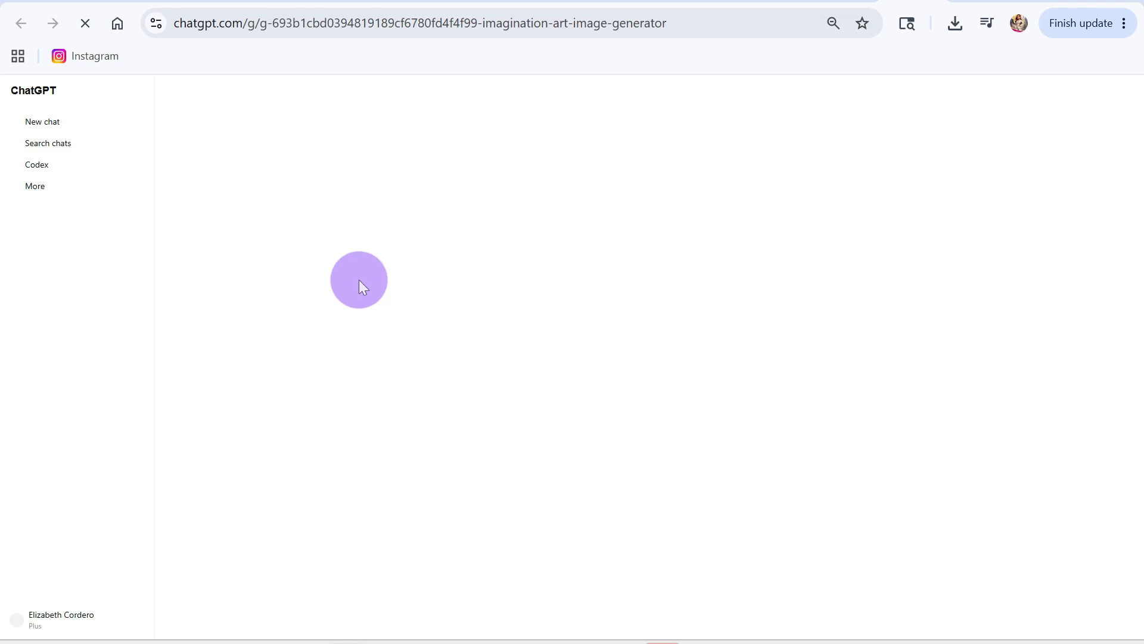
Step: Start a chat with "Create this image prompt with a white background." and submit the copied princess prompt
{"action": "left_click", "coordinate": [126, 90]}
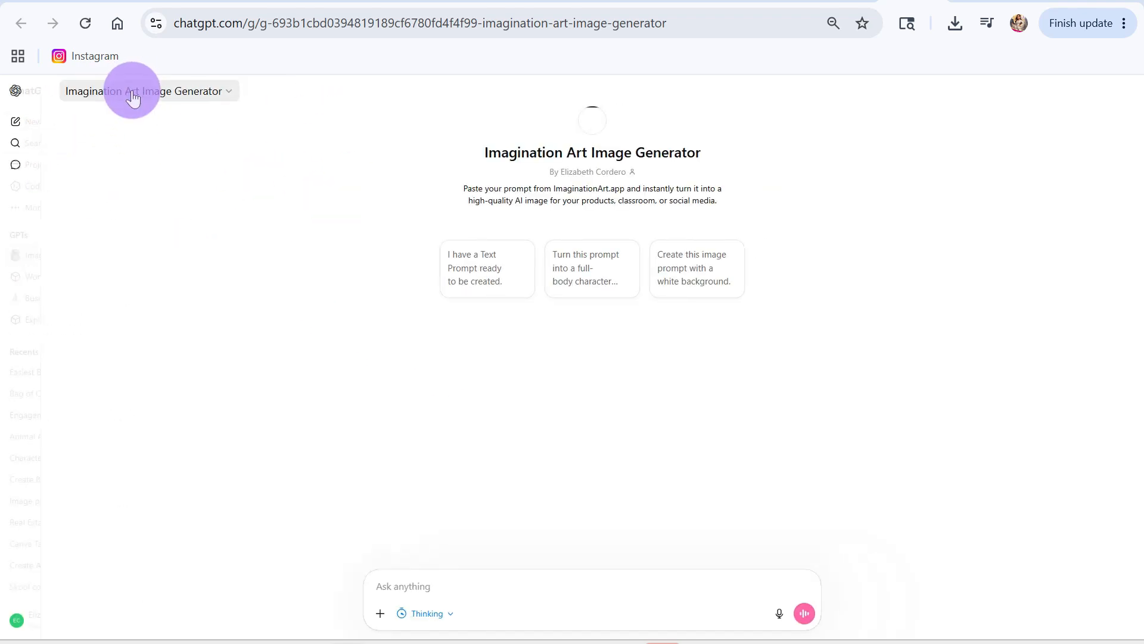
{"action": "left_click", "coordinate": [687, 266]}
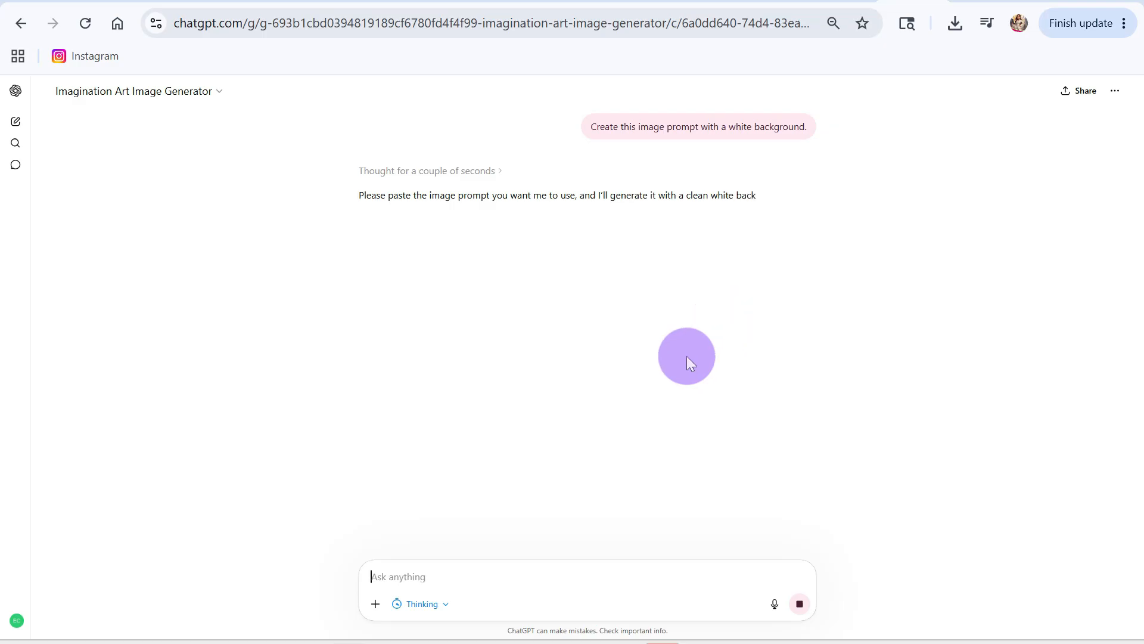
{"action": "left_click", "coordinate": [410, 573]}
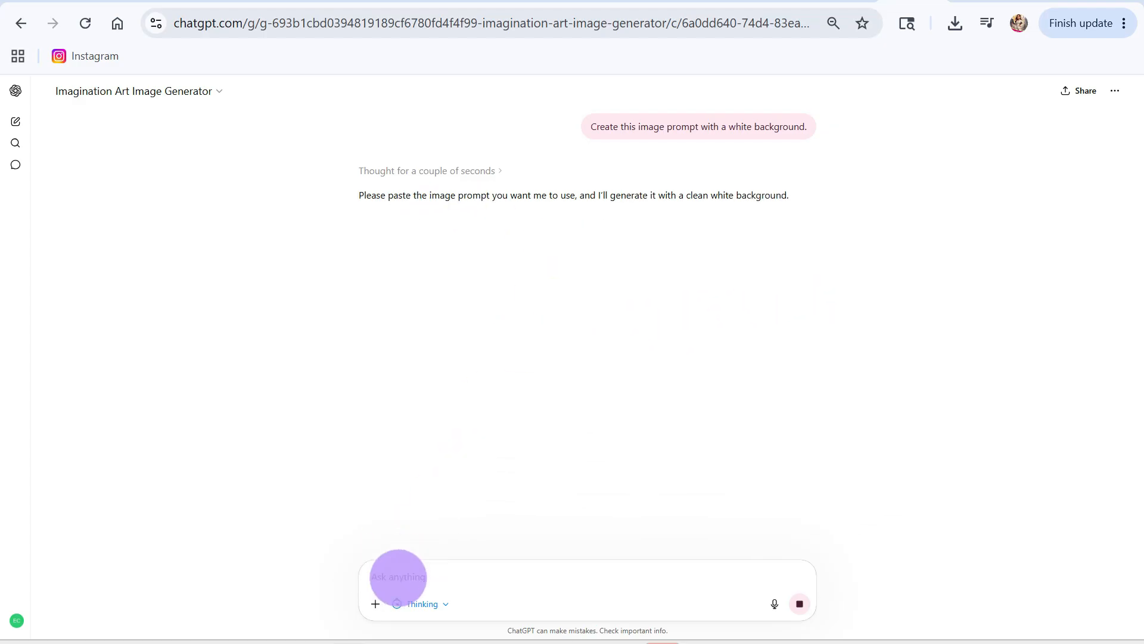
{"action": "key", "text": "ctrl+v"}
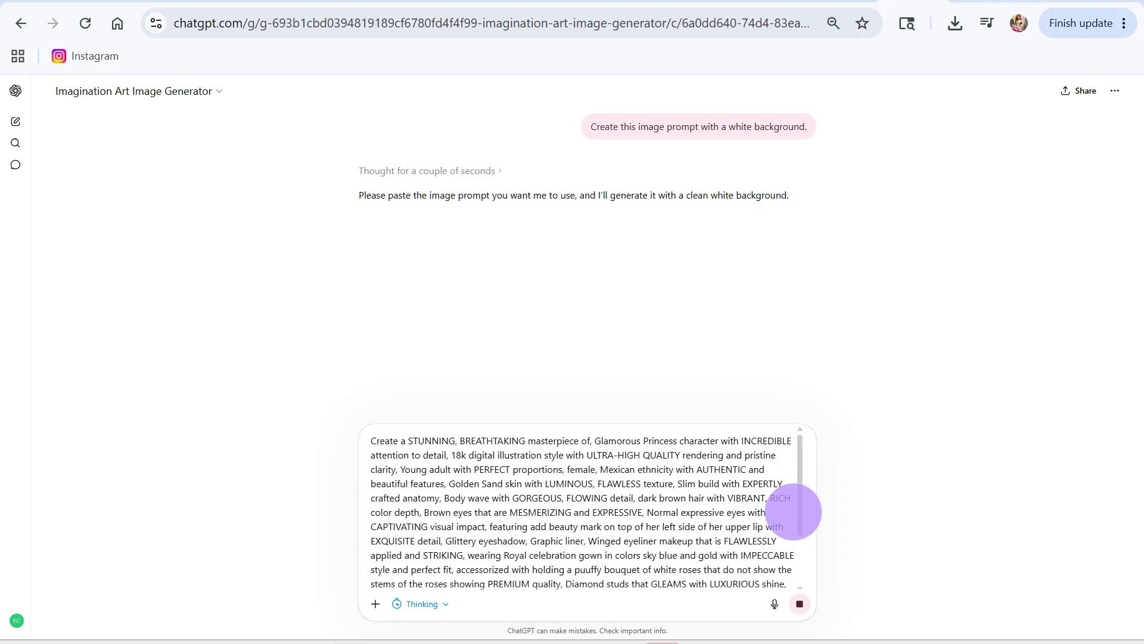
{"action": "scroll", "coordinate": [799, 508], "scroll_direction": "down", "scroll_amount": 3}
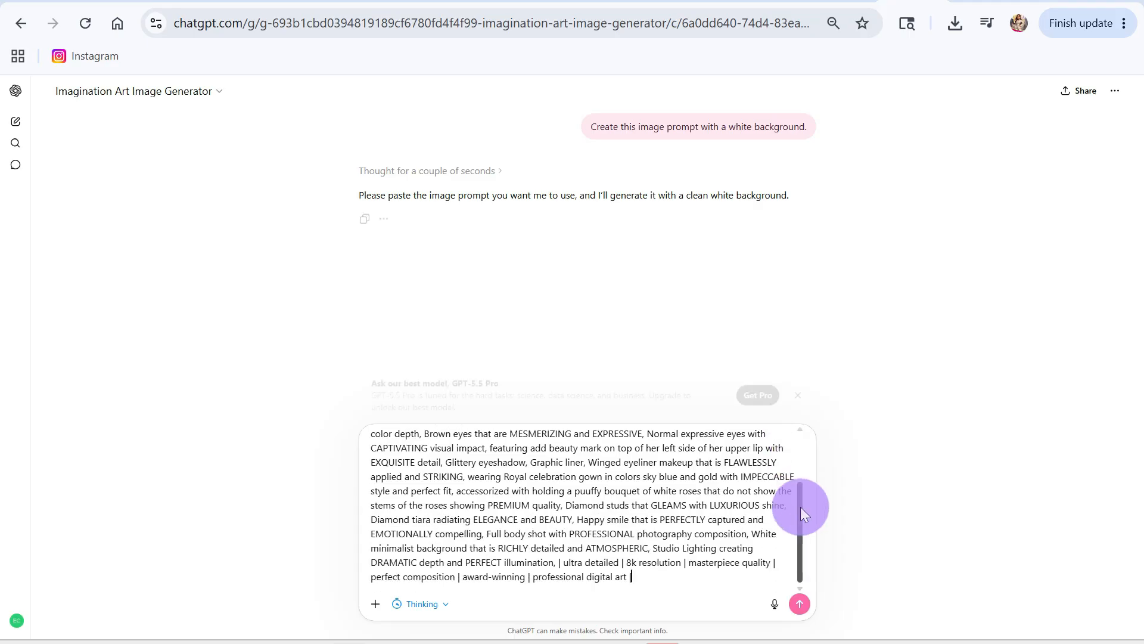
{"action": "left_click", "coordinate": [799, 604]}
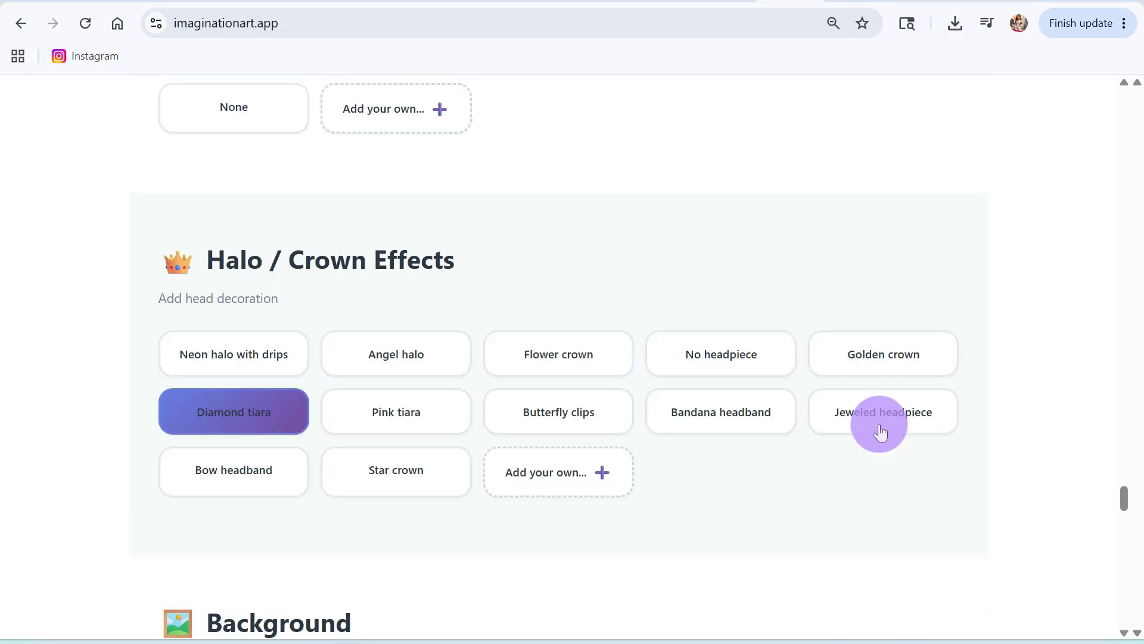
Step: Switch back to Imagination Art App and change the cartoon type to Hand-drawn cartoon
{"action": "scroll", "coordinate": [879, 428], "scroll_direction": "up", "scroll_amount": 20}
{"action": "scroll", "coordinate": [892, 428], "scroll_direction": "up", "scroll_amount": 20}
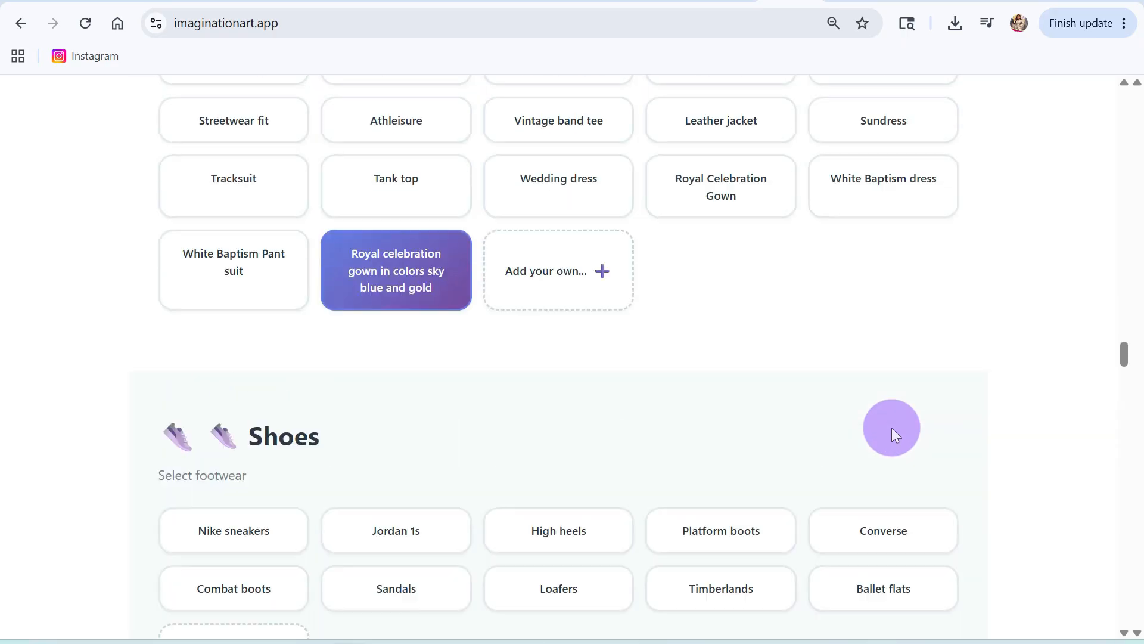
{"action": "scroll", "coordinate": [891, 428], "scroll_direction": "up", "scroll_amount": 20}
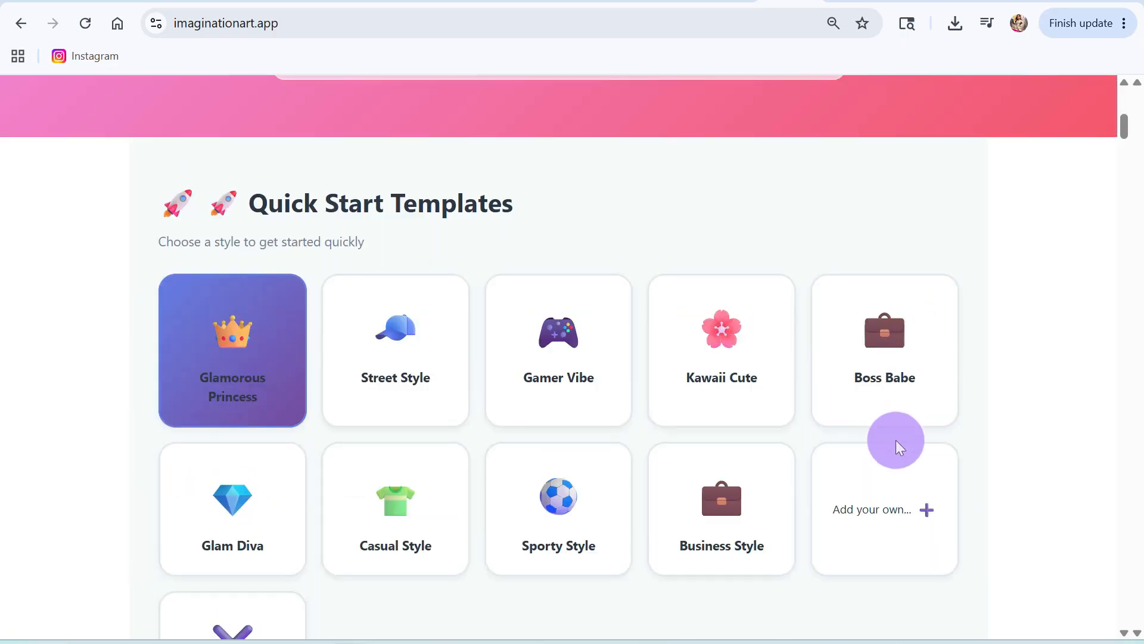
{"action": "scroll", "coordinate": [885, 537], "scroll_direction": "down", "scroll_amount": 3}
{"action": "scroll", "coordinate": [803, 513], "scroll_direction": "down", "scroll_amount": 3}
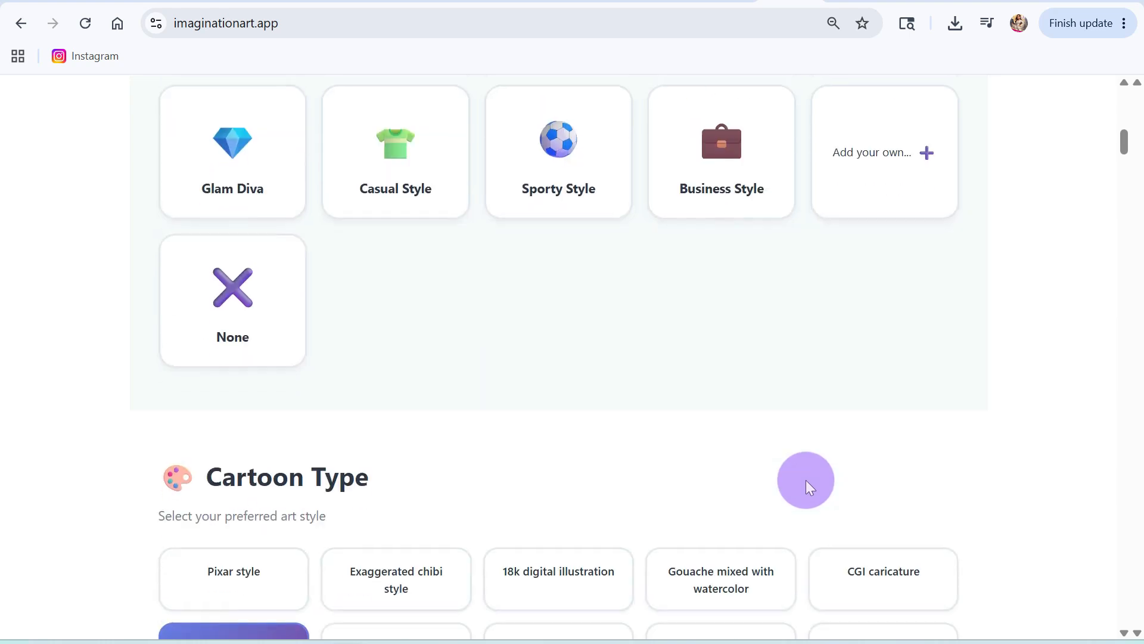
{"action": "scroll", "coordinate": [806, 483], "scroll_direction": "down", "scroll_amount": 2}
{"action": "scroll", "coordinate": [806, 482], "scroll_direction": "down", "scroll_amount": 3}
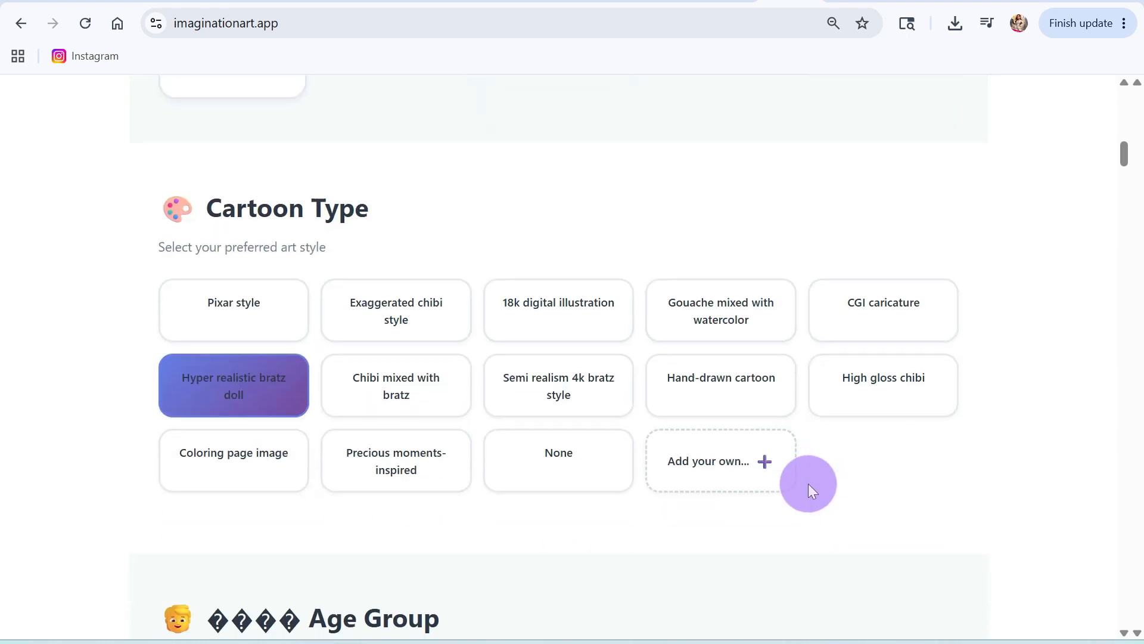
{"action": "left_click", "coordinate": [704, 385]}
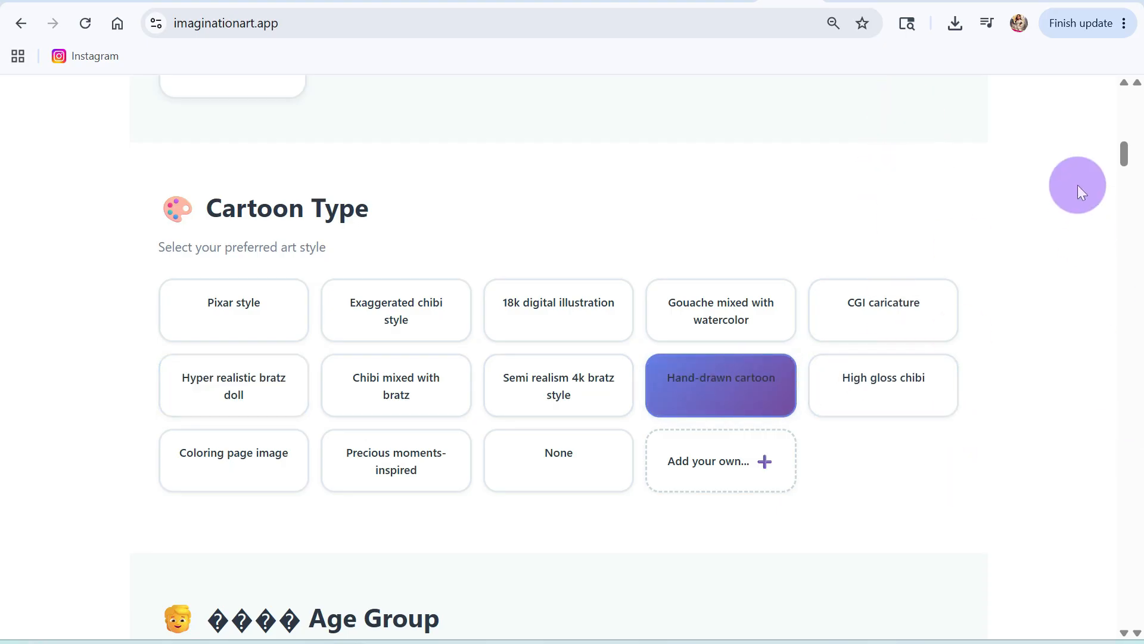
Step: Review and copy the prompt with the Hand-drawn cartoon style, and open the ChatGPT image generator for it
{"action": "left_click_drag", "start_coordinate": [1121, 151], "coordinate": [1125, 590]}
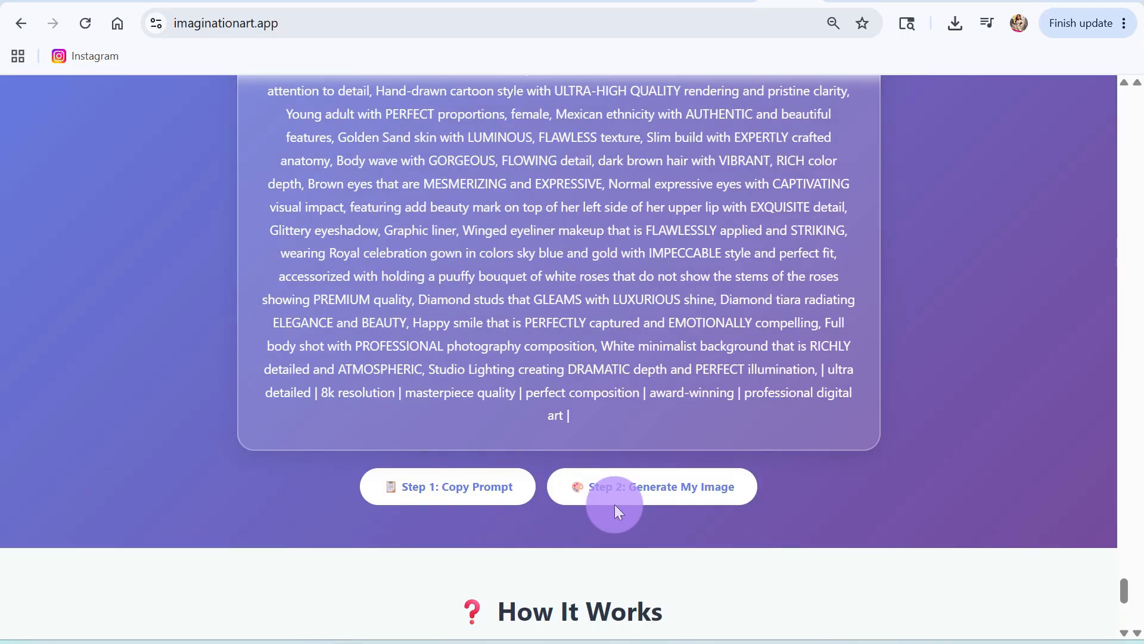
{"action": "left_click", "coordinate": [461, 490]}
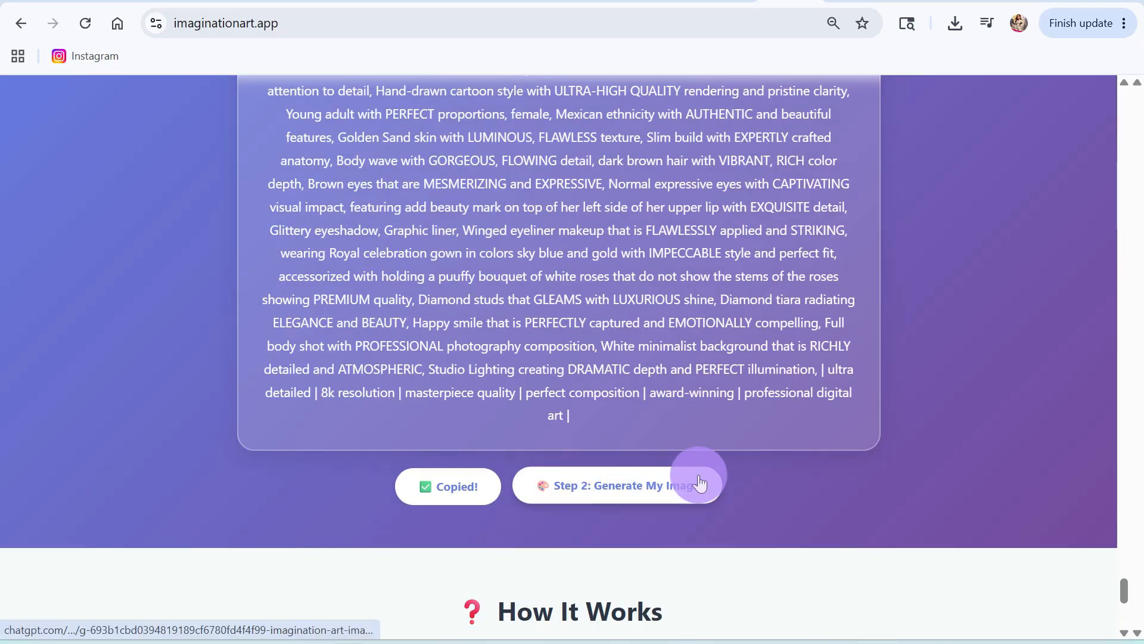
{"action": "scroll", "coordinate": [694, 475], "scroll_direction": "up", "scroll_amount": 1}
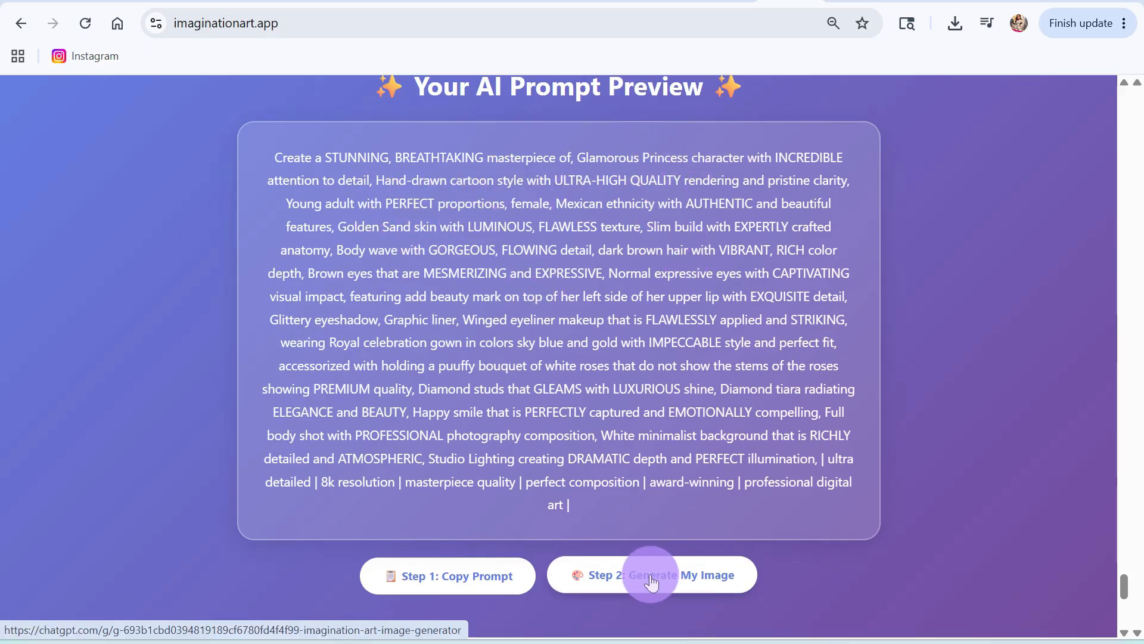
{"action": "left_click", "coordinate": [448, 581]}
{"action": "left_click", "coordinate": [602, 576]}
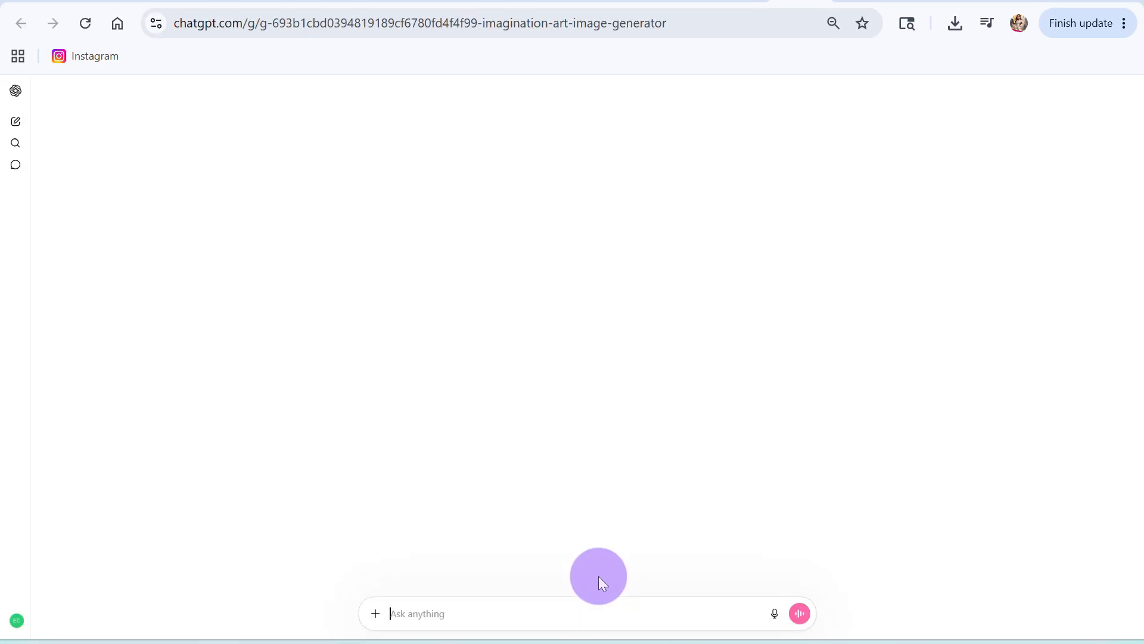
Step: Start an image generator chat with "Create this image prompt with a white background." and submit the copied Hand-drawn cartoon princess prompt
{"action": "left_click", "coordinate": [604, 584]}
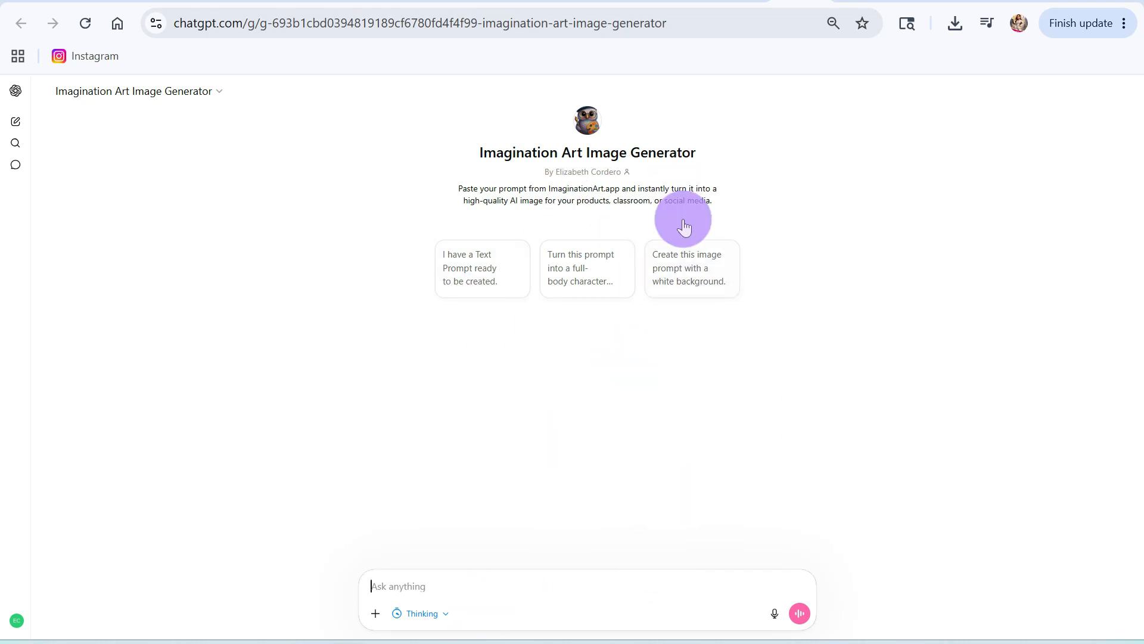
{"action": "left_click", "coordinate": [683, 276]}
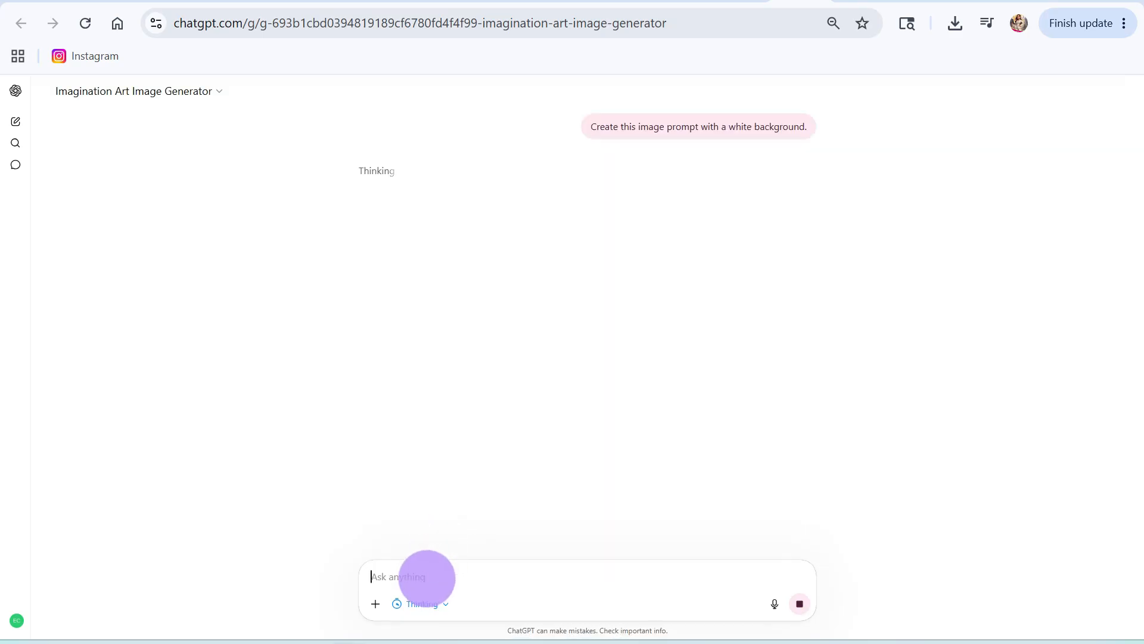
{"action": "key", "text": "ctrl+v"}
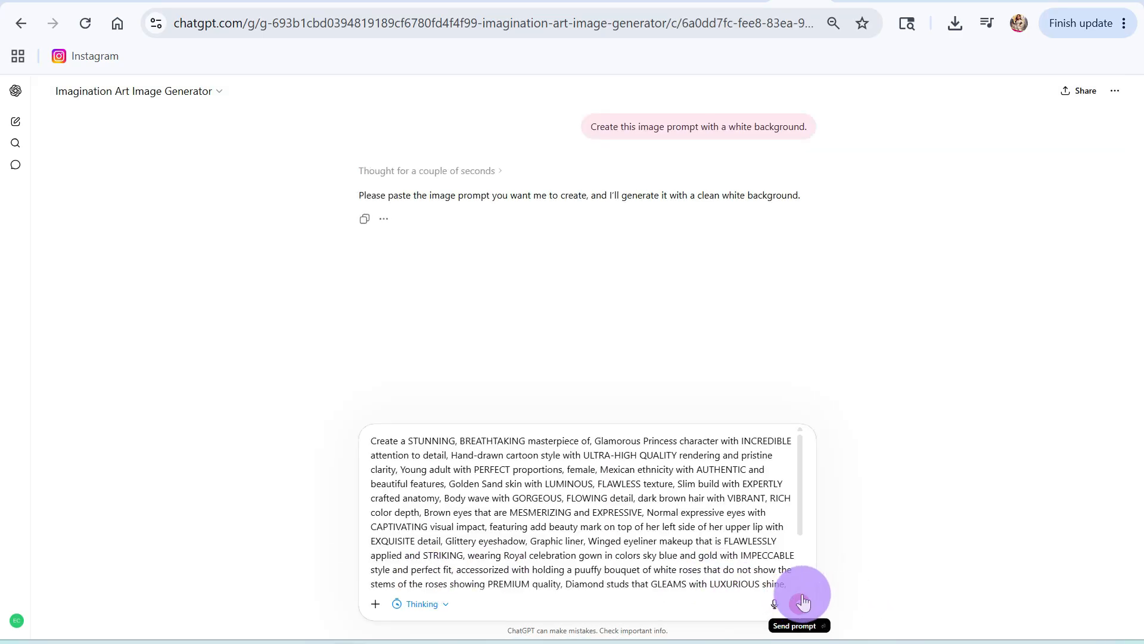
{"action": "left_click", "coordinate": [800, 603]}
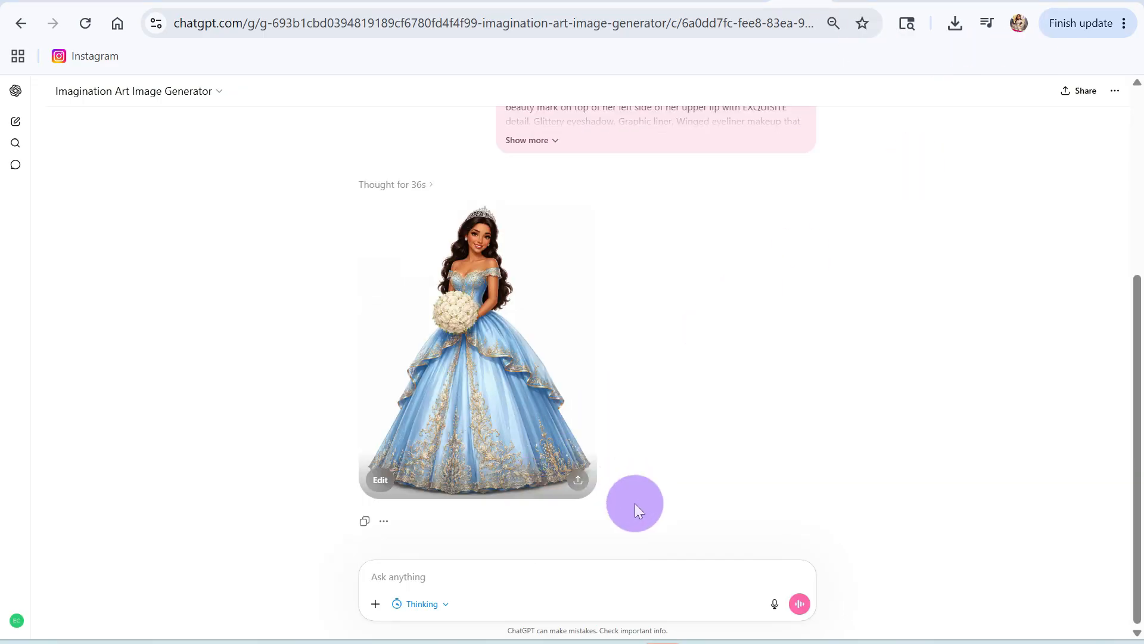
Step: Download the generated princess image in the blue gown and switch back to the Canva label sheet
{"action": "left_click", "coordinate": [578, 482]}
{"action": "left_click", "coordinate": [636, 414]}
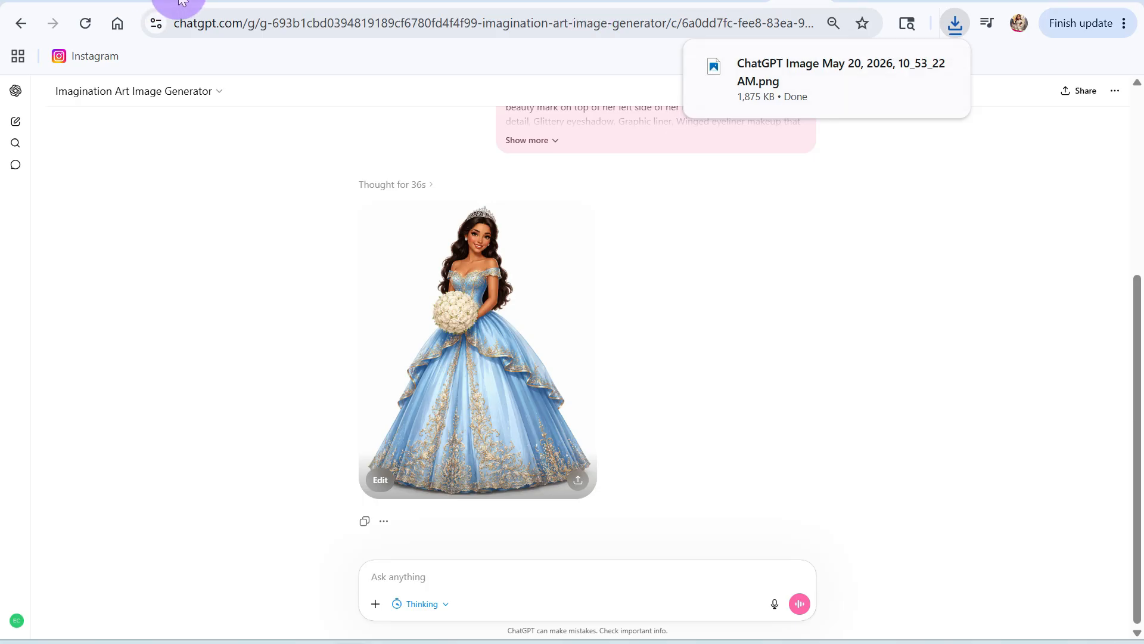
{"action": "left_click", "coordinate": [206, 2]}
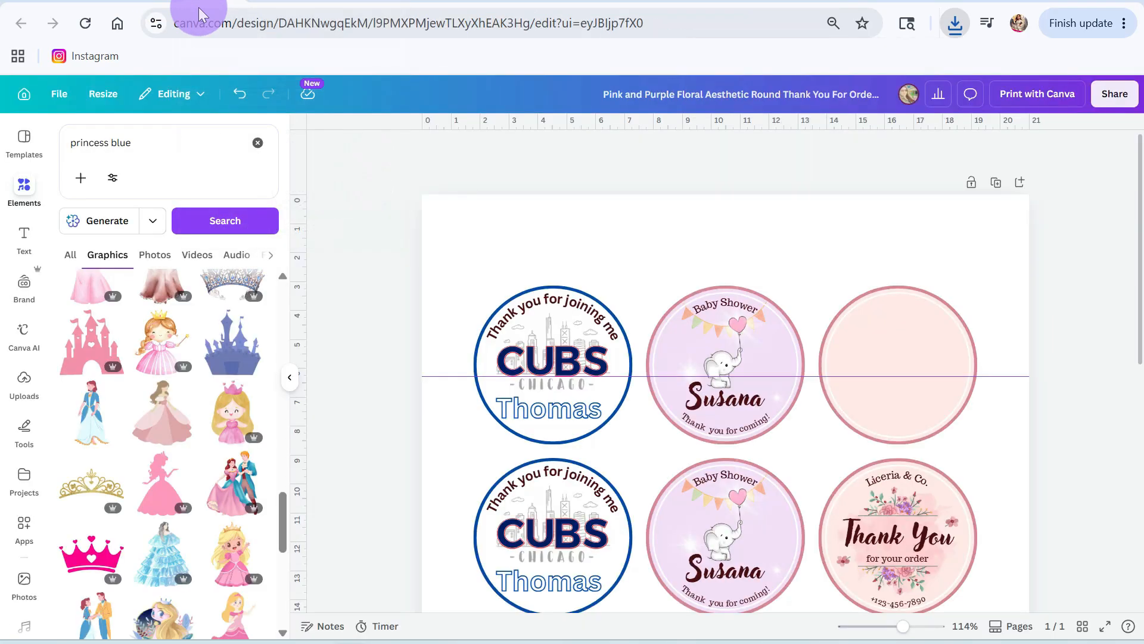
Step: Upload the newly downloaded princess image from the Downloads folder onto the label sheet and remove its background
{"action": "left_click", "coordinate": [23, 382]}
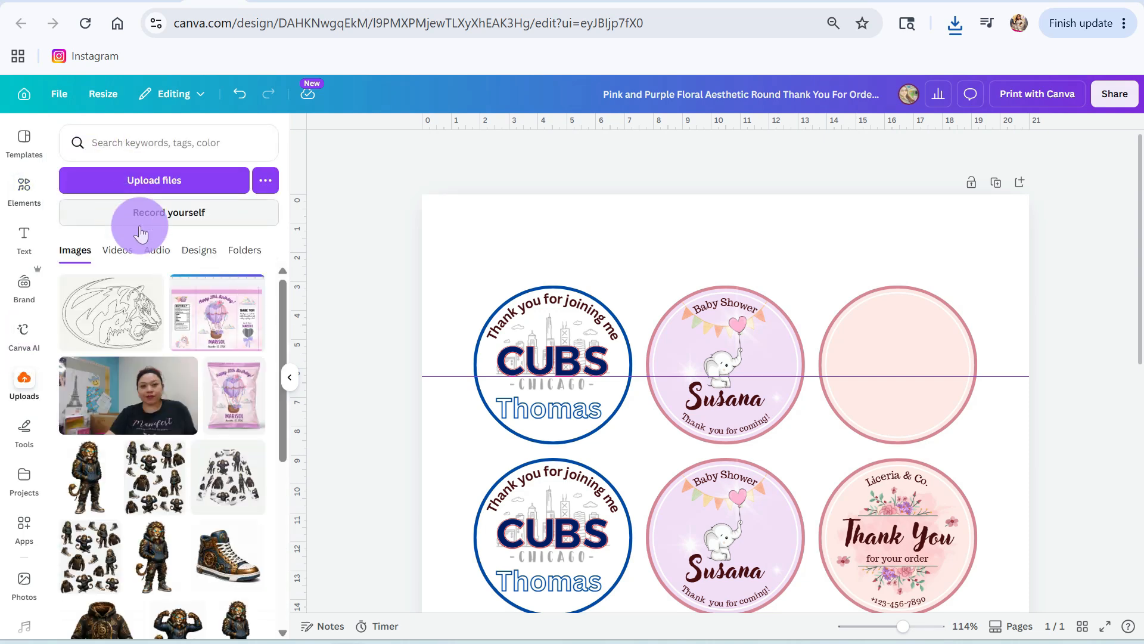
{"action": "left_click", "coordinate": [145, 176]}
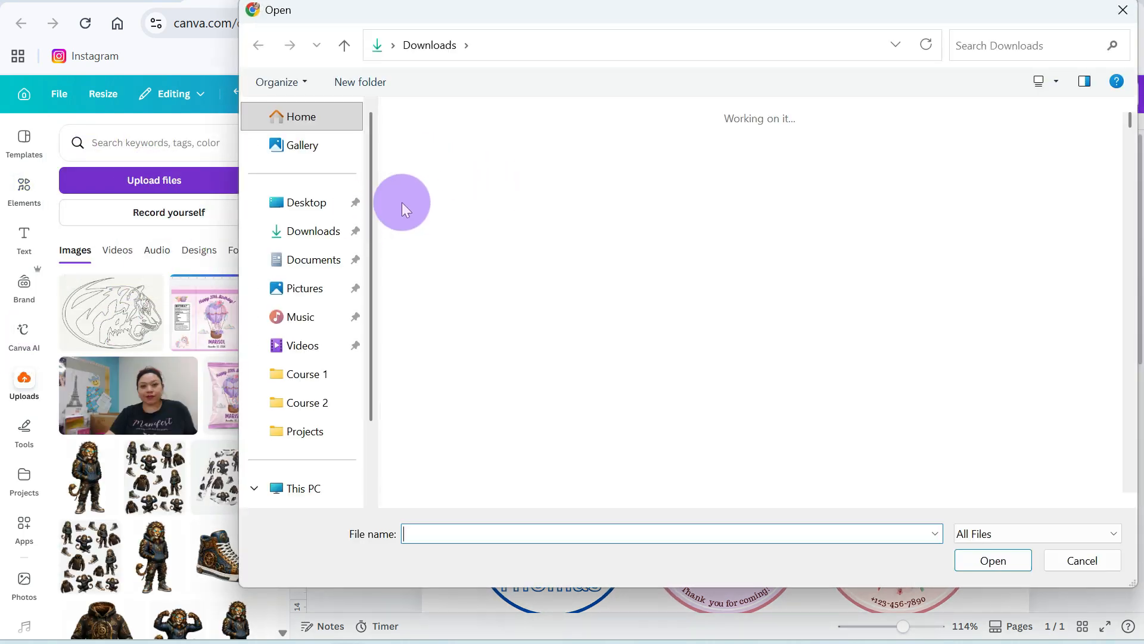
{"action": "left_click", "coordinate": [435, 188]}
{"action": "left_click", "coordinate": [993, 560]}
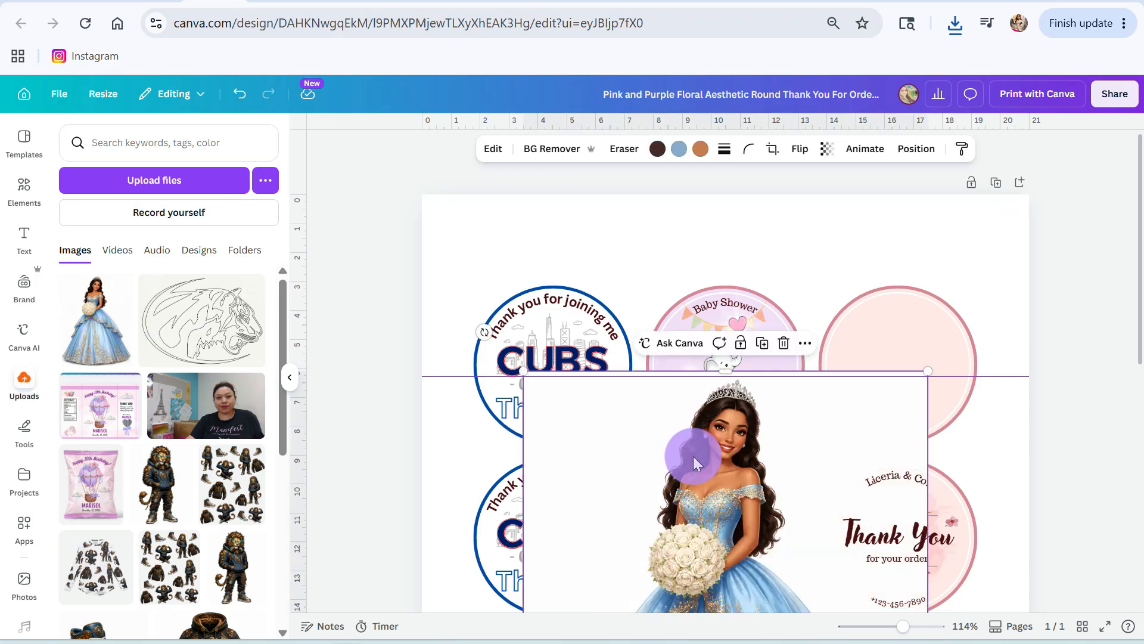
{"action": "left_click", "coordinate": [550, 156]}
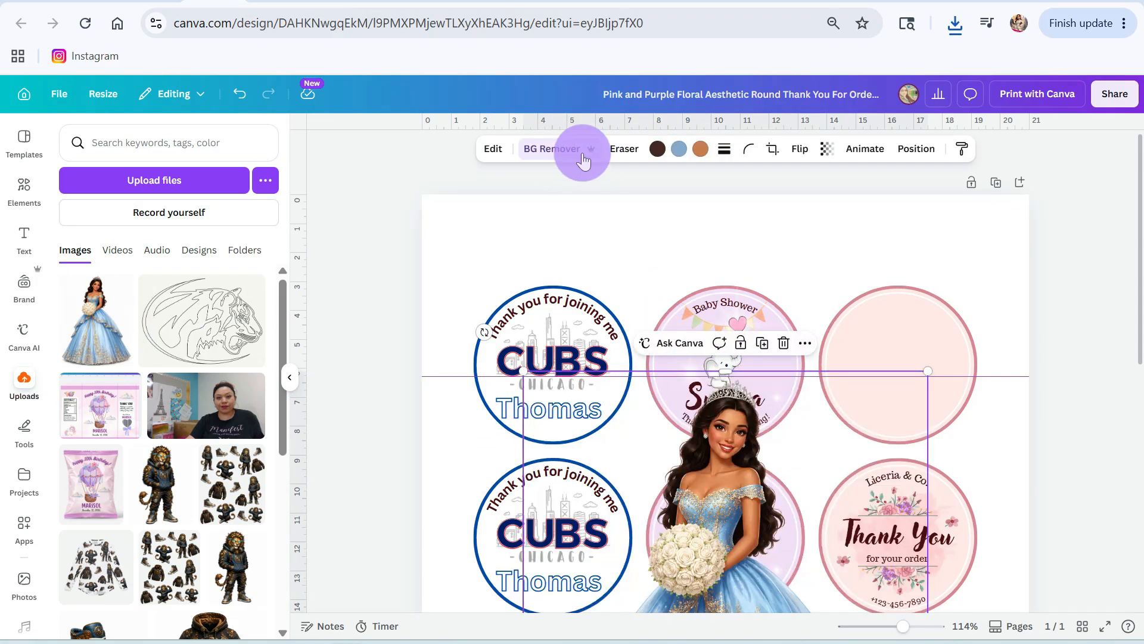
Step: Shrink the princess cutout and place it inside the empty peach circle in the first row
{"action": "left_click_drag", "start_coordinate": [710, 517], "coordinate": [710, 395]}
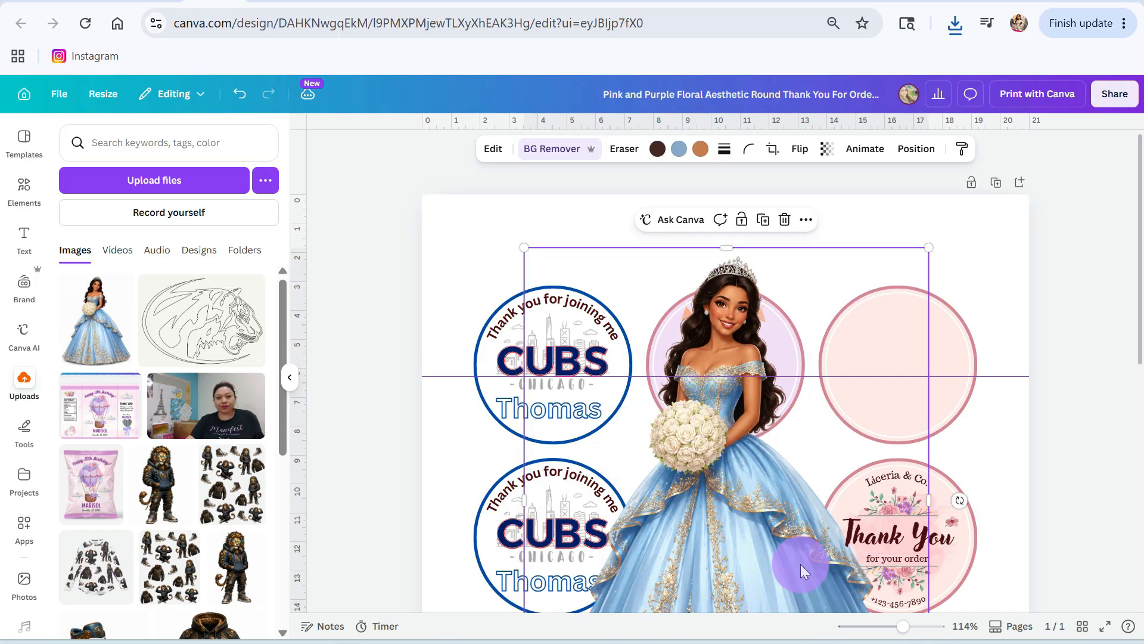
{"action": "left_click_drag", "start_coordinate": [903, 626], "coordinate": [933, 626]}
{"action": "scroll", "coordinate": [856, 488], "scroll_direction": "up", "scroll_amount": 5}
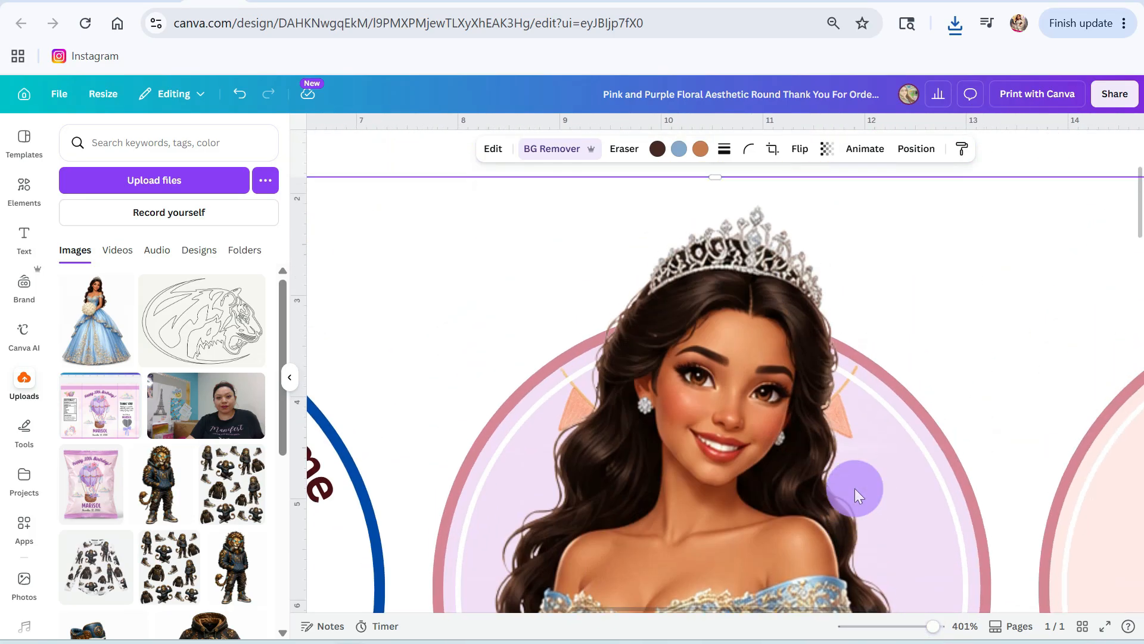
{"action": "scroll", "coordinate": [855, 488], "scroll_direction": "up", "scroll_amount": 2}
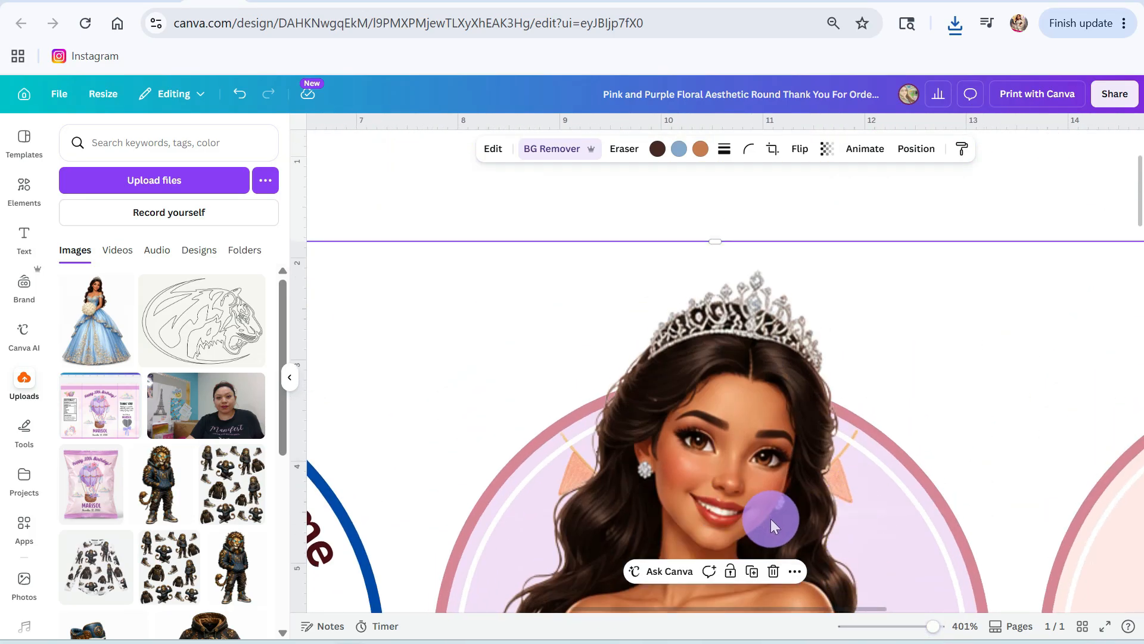
{"action": "scroll", "coordinate": [770, 517], "scroll_direction": "down", "scroll_amount": 10}
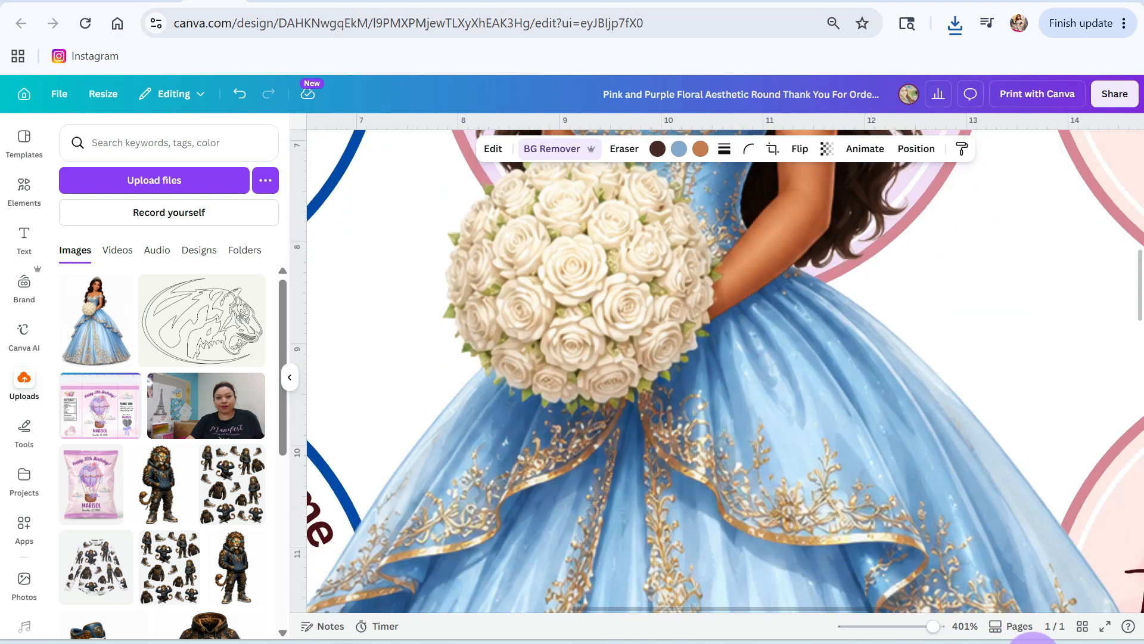
{"action": "left_click_drag", "start_coordinate": [936, 626], "coordinate": [896, 626]}
{"action": "left_click_drag", "start_coordinate": [873, 223], "coordinate": [638, 516]}
{"action": "left_click_drag", "start_coordinate": [600, 570], "coordinate": [845, 328]}
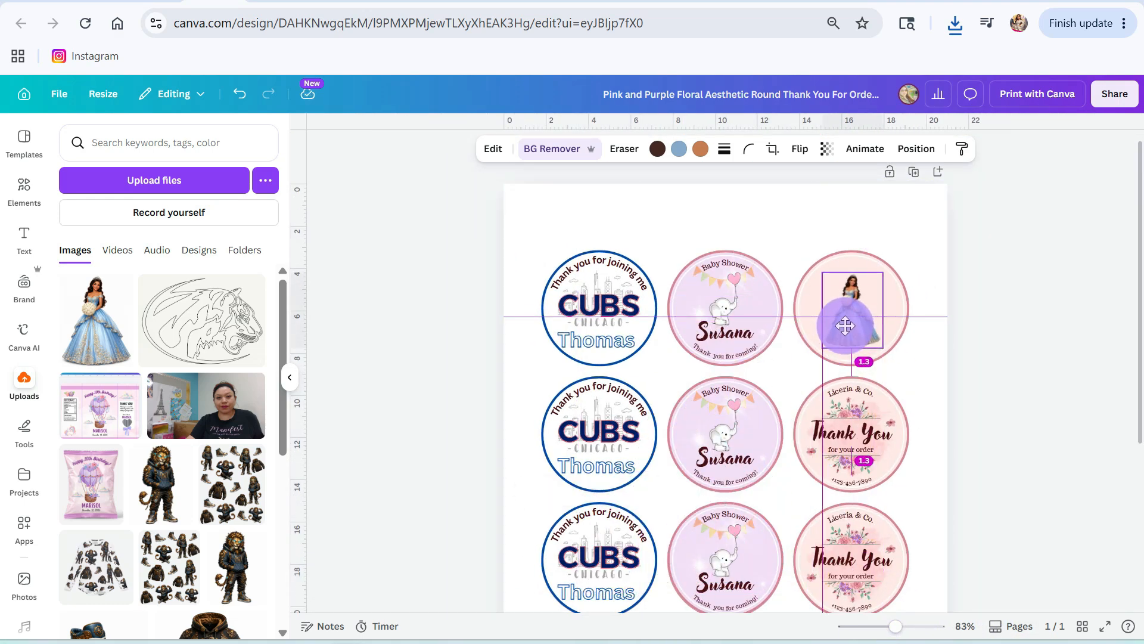
Step: Add a body text reading "Mis 15 Anos" and place it above the princess in her circle
{"action": "left_click", "coordinate": [26, 235]}
{"action": "left_click", "coordinate": [133, 459]}
{"action": "left_click", "coordinate": [514, 345]}
{"action": "key", "text": "s"}
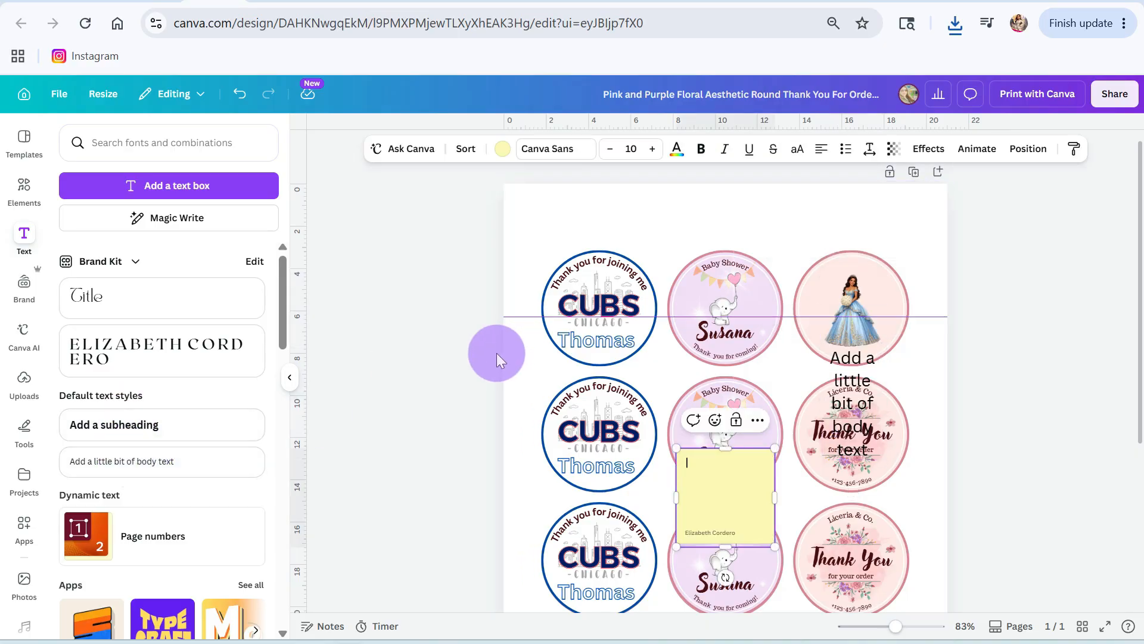
{"action": "key", "text": "ctrl+z"}
{"action": "mouse_move", "coordinate": [852, 375]}
{"action": "left_mouse_down"}
{"action": "mouse_move", "coordinate": [786, 372]}
{"action": "mouse_move", "coordinate": [878, 368]}
{"action": "mouse_move", "coordinate": [867, 365]}
{"action": "left_mouse_up"}
{"action": "double_click", "coordinate": [790, 377]}
{"action": "type", "text": "Mis 15 Anos"}
{"action": "left_click_drag", "start_coordinate": [825, 394], "coordinate": [867, 305]}
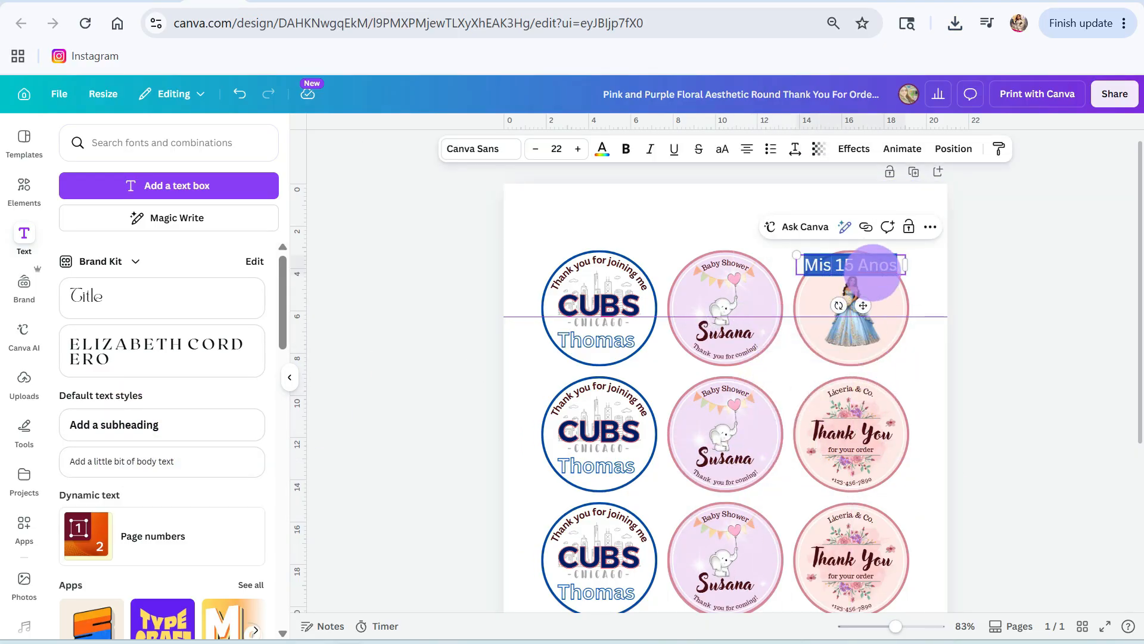
Step: Apply the Curve effect with a value of 66 to the "Mis 15 Anos" text
{"action": "left_click", "coordinate": [854, 149]}
{"action": "left_click", "coordinate": [92, 485]}
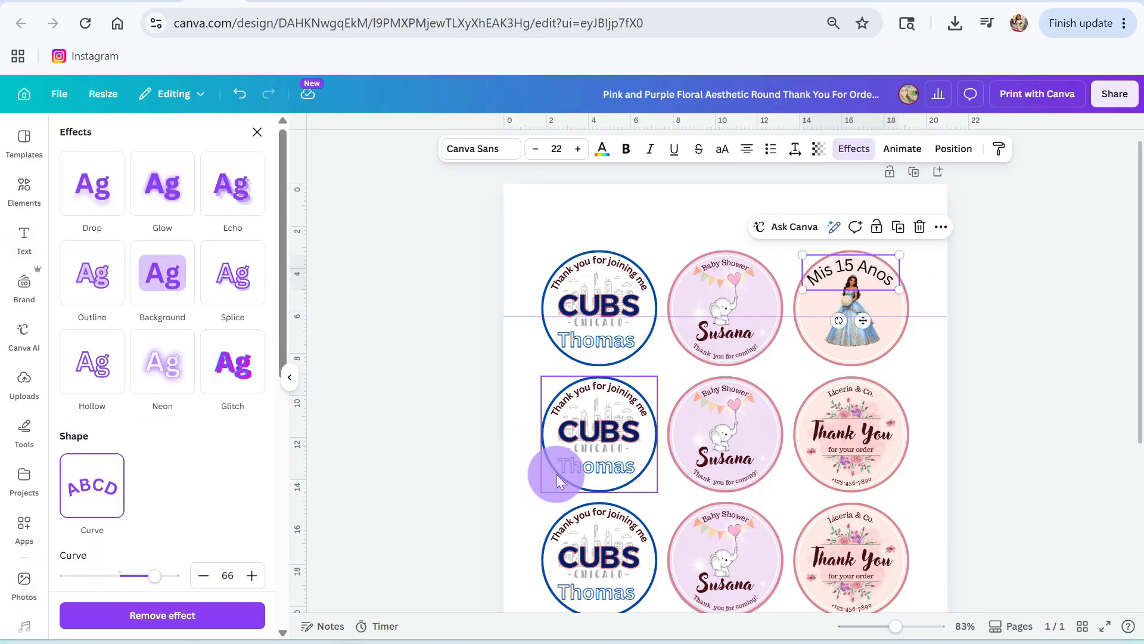
{"action": "left_click", "coordinate": [886, 268]}
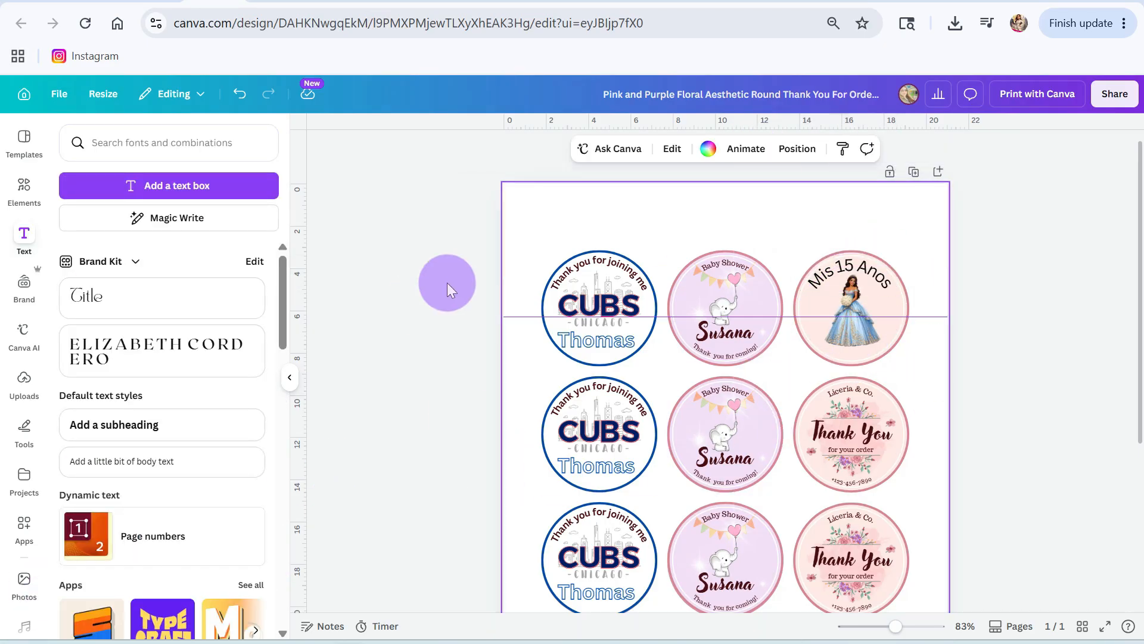
Step: Position a separate tilde above the n of "Anos" so the text reads "Mis 15 Años"
{"action": "left_click_drag", "start_coordinate": [447, 290], "coordinate": [839, 300]}
{"action": "left_click_drag", "start_coordinate": [896, 625], "coordinate": [930, 624]}
{"action": "scroll", "coordinate": [1022, 588], "scroll_direction": "right", "scroll_amount": 5}
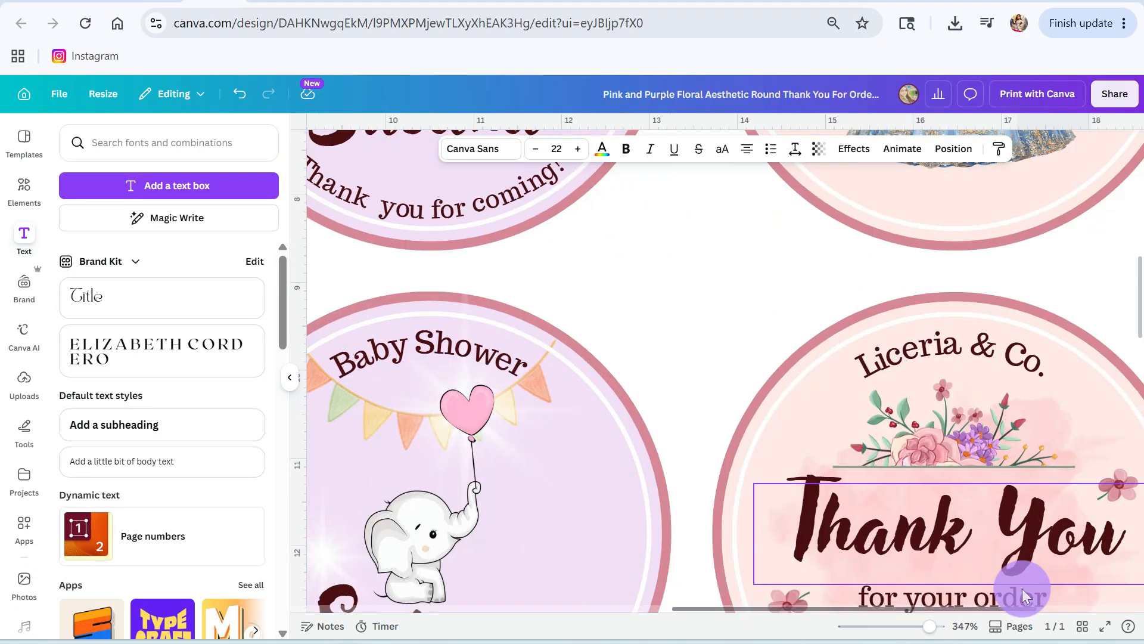
{"action": "scroll", "coordinate": [1023, 587], "scroll_direction": "up", "scroll_amount": 8}
{"action": "left_click_drag", "start_coordinate": [1027, 348], "coordinate": [1029, 363]}
Step: Group the curved text with its tilde and scale the group down to a font size of 20.1
{"action": "left_click", "coordinate": [827, 303]}
{"action": "left_click", "coordinate": [836, 295]}
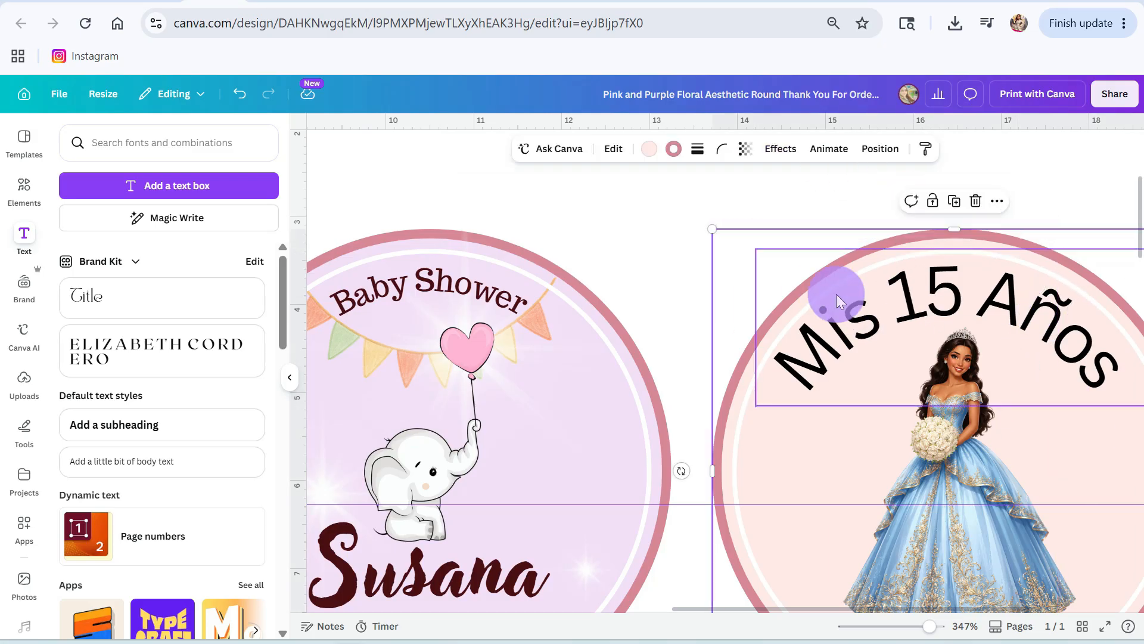
{"action": "left_click", "coordinate": [836, 295]}
{"action": "left_click", "coordinate": [1059, 293], "text": "shift"}
{"action": "left_click", "coordinate": [919, 220]}
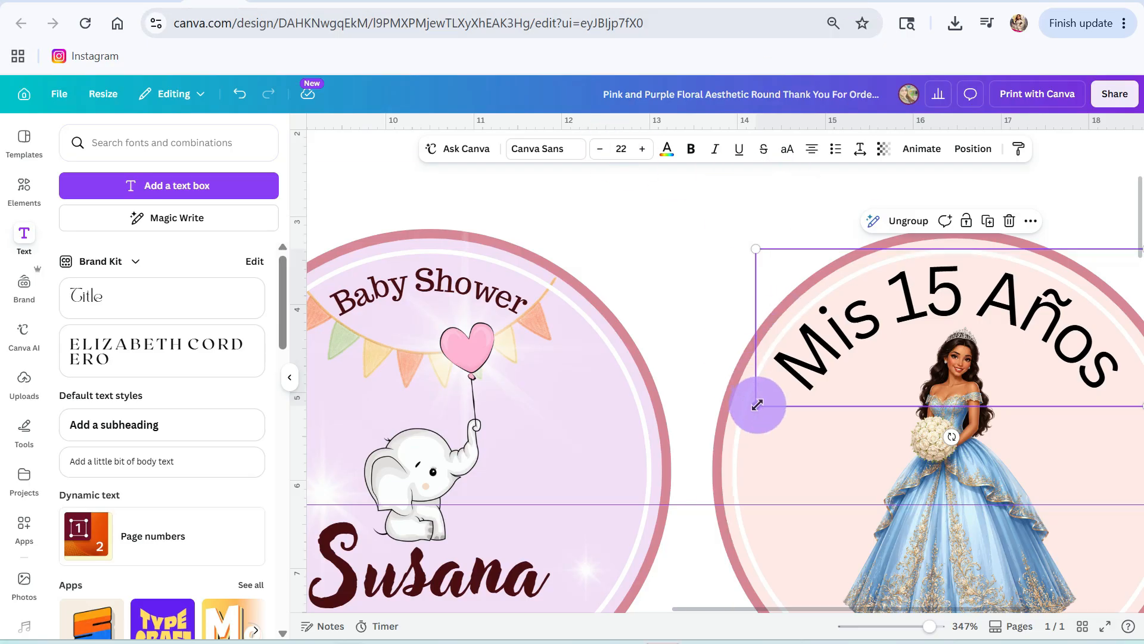
{"action": "left_click_drag", "start_coordinate": [757, 404], "coordinate": [771, 396]}
Step: Set the color of the curved "Mis 15 Anos" text to white
{"action": "double_click", "coordinate": [845, 329]}
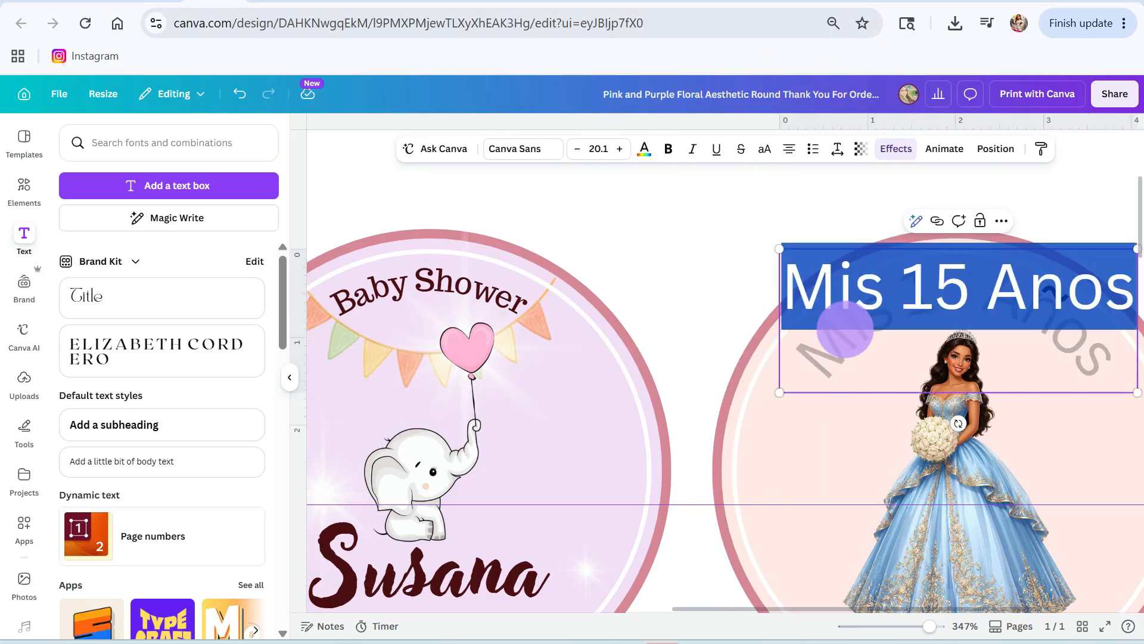
{"action": "left_click", "coordinate": [644, 149]}
{"action": "scroll", "coordinate": [173, 536], "scroll_direction": "down", "scroll_amount": 3}
{"action": "left_click", "coordinate": [252, 422]}
Step: Select the peach background circle behind the princess through the layer list and change its fill to white
{"action": "left_click", "coordinate": [783, 480]}
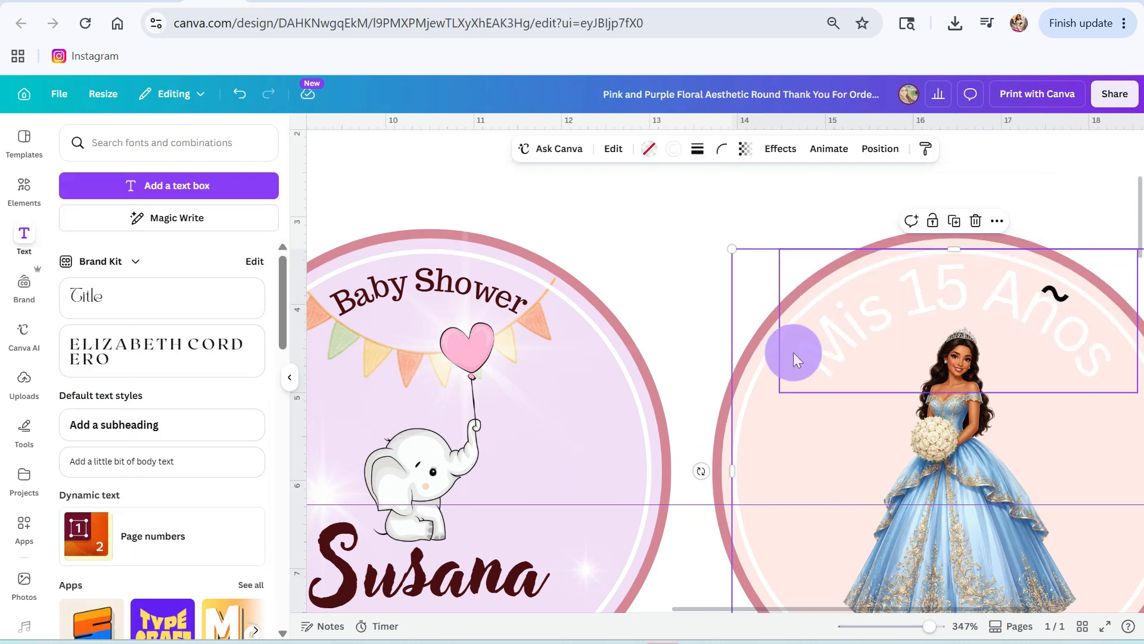
{"action": "left_click_drag", "start_coordinate": [928, 625], "coordinate": [918, 626]}
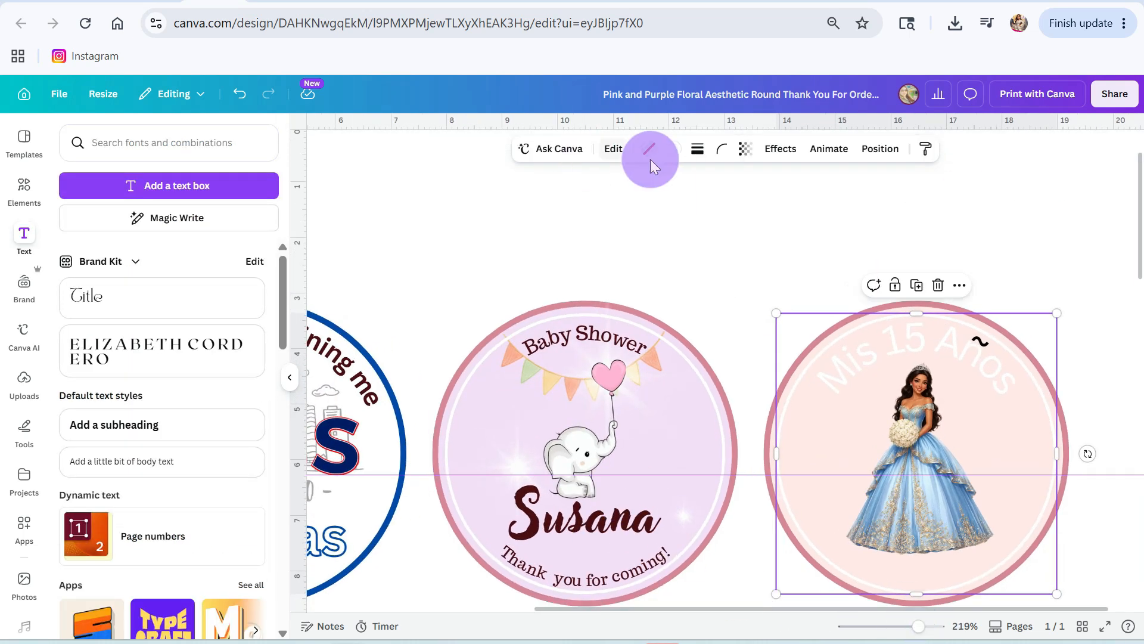
{"action": "left_click", "coordinate": [880, 148]}
{"action": "left_click", "coordinate": [212, 158]}
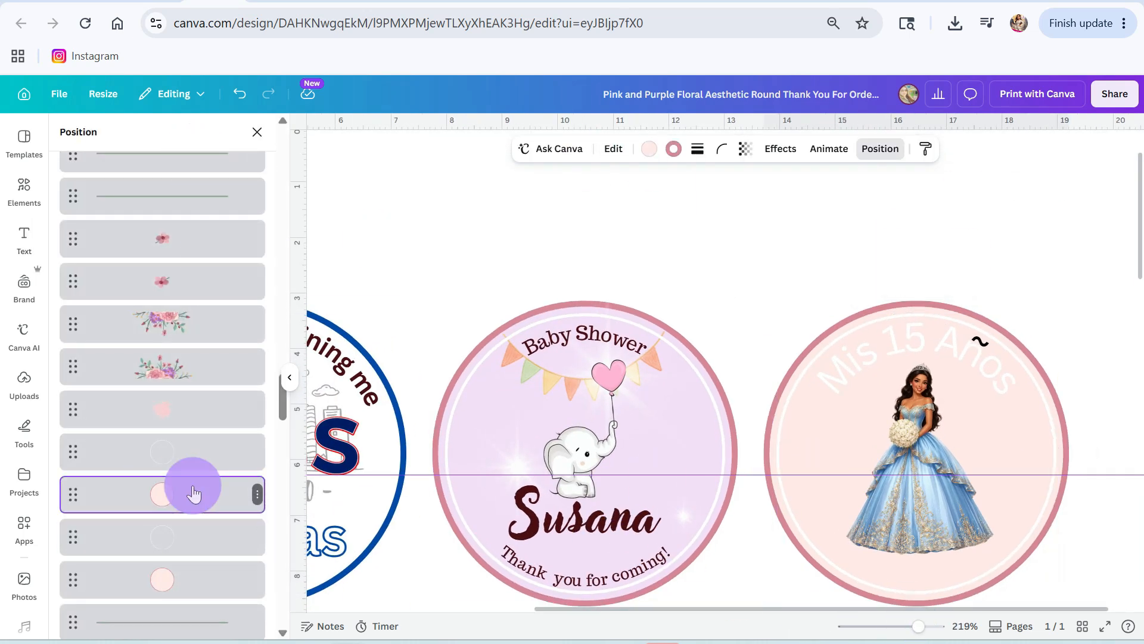
{"action": "left_click", "coordinate": [163, 587]}
{"action": "left_click", "coordinate": [650, 148]}
{"action": "left_click", "coordinate": [222, 226]}
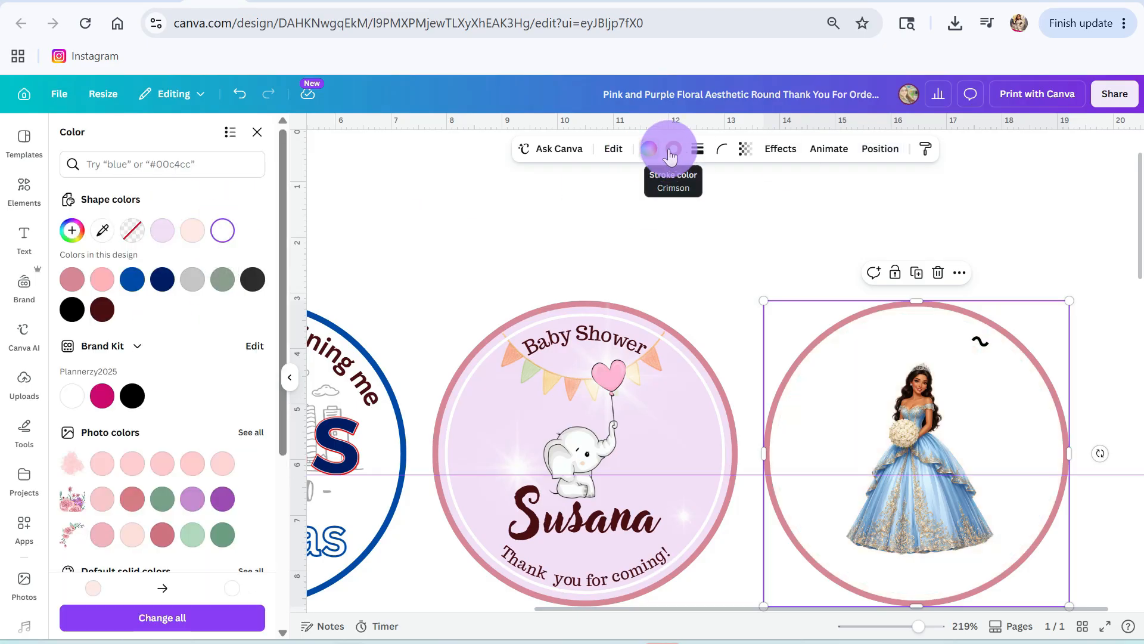
Step: Recolor the princess circle's border with a blue sampled from her gown and give the "Mis 15 Años" text the same blue, #6b95c6
{"action": "left_click", "coordinate": [673, 149]}
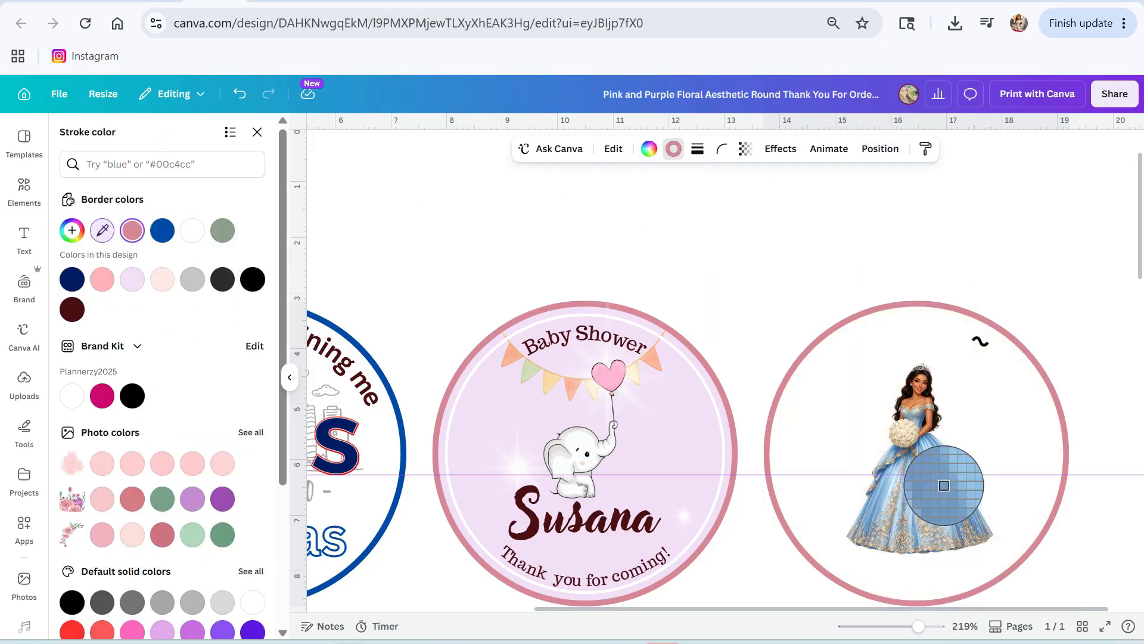
{"action": "left_click", "coordinate": [944, 485]}
{"action": "left_click", "coordinate": [911, 339]}
{"action": "left_click", "coordinate": [72, 279]}
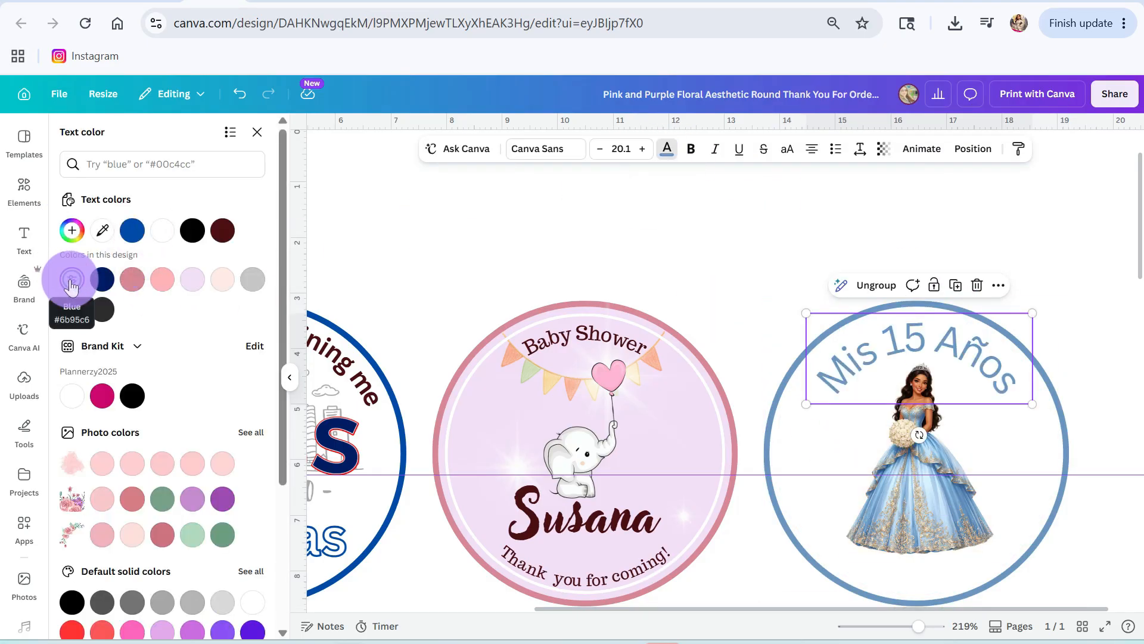
{"action": "left_click", "coordinate": [953, 462]}
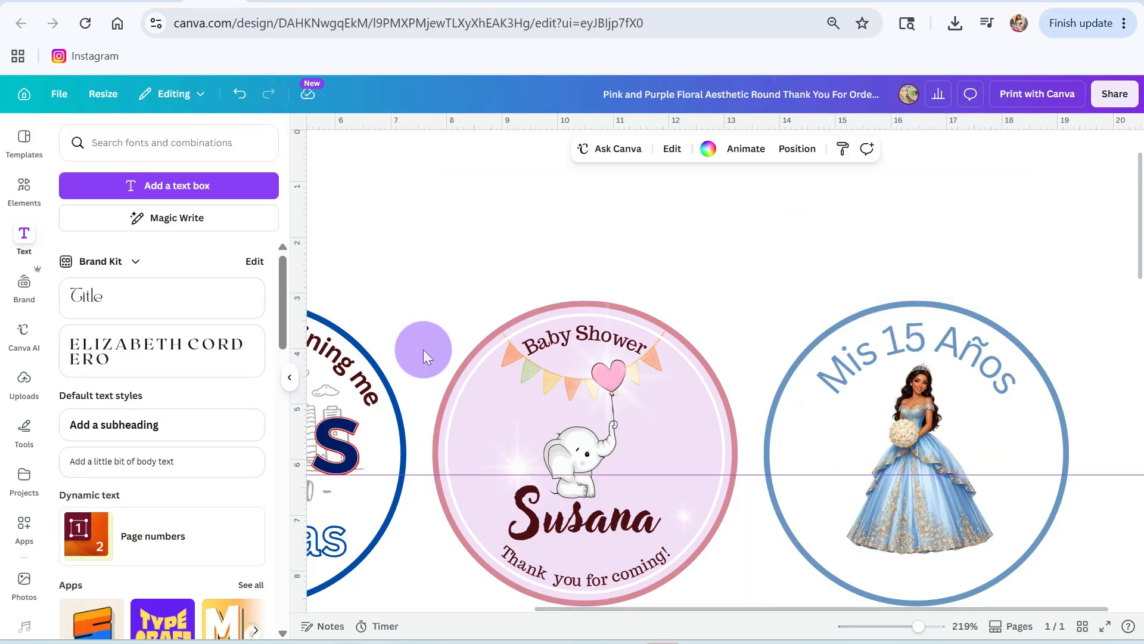
Step: Search the elements for "diamond background" and add a rotated blue diamond scatter graphic to the sheet
{"action": "left_click", "coordinate": [24, 190]}
{"action": "type", "text": "diamond background"}
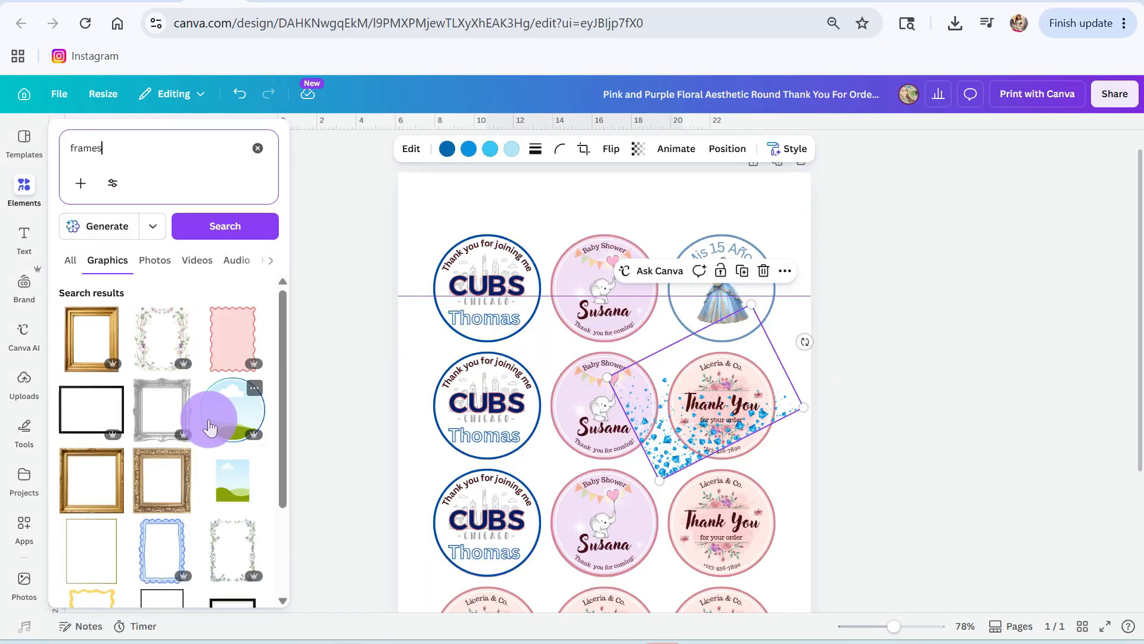
Step: Search the elements for "circle frame", narrow the results to frames, and add a plain circular photo frame to the sheet
{"action": "type", "text": "cir"}
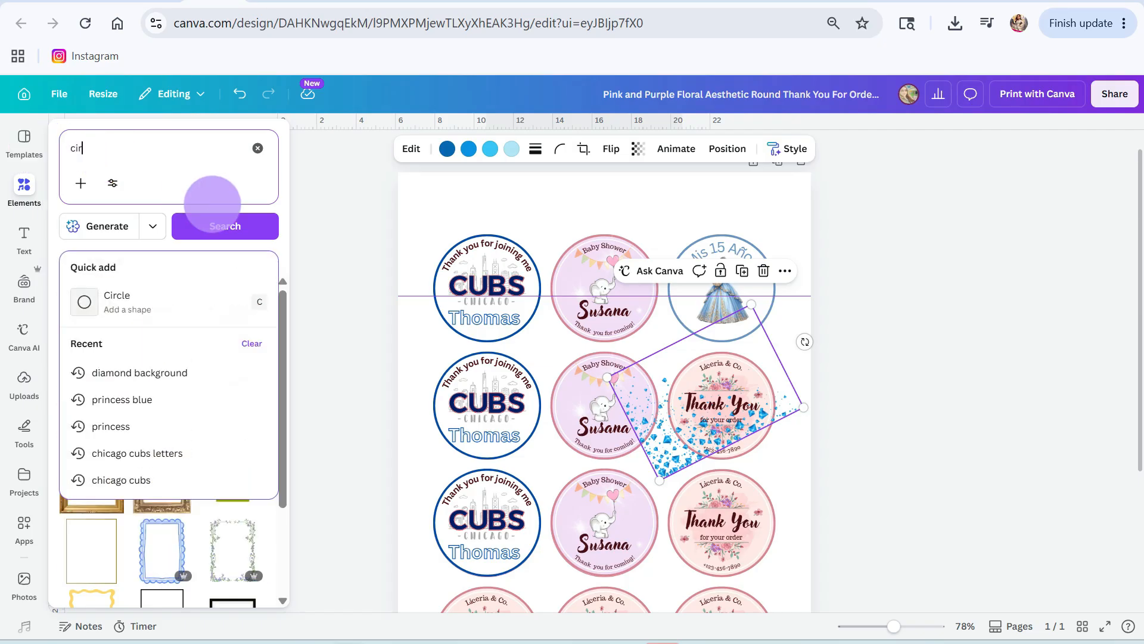
{"action": "type", "text": "cle frame"}
{"action": "key", "text": "Return"}
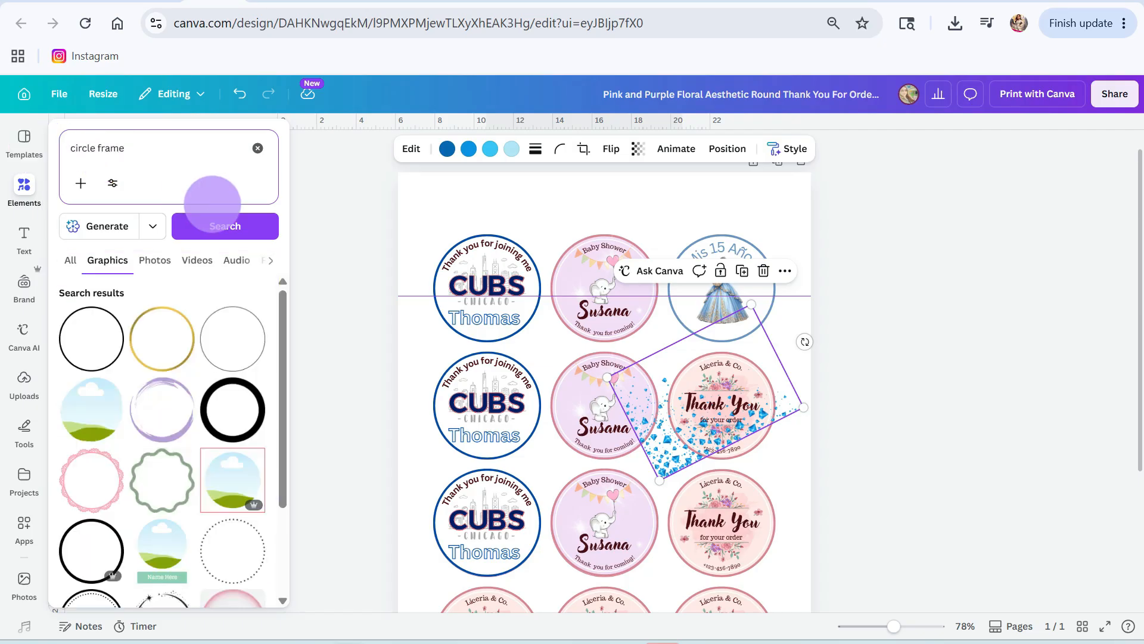
{"action": "scroll", "coordinate": [179, 453], "scroll_direction": "down", "scroll_amount": 5}
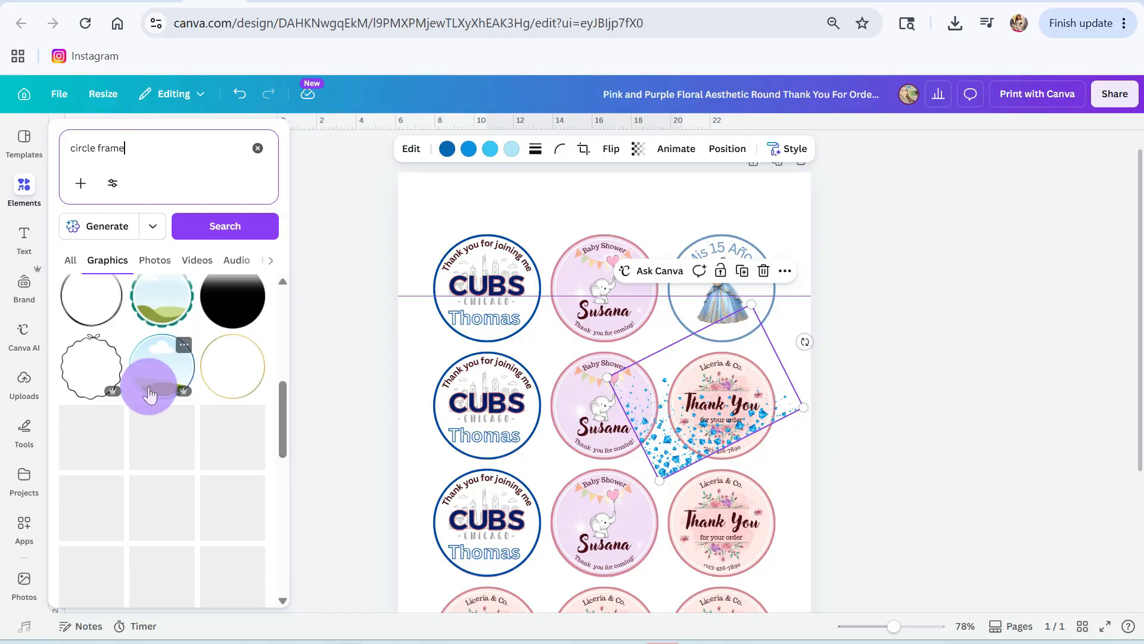
{"action": "scroll", "coordinate": [179, 447], "scroll_direction": "down", "scroll_amount": 3}
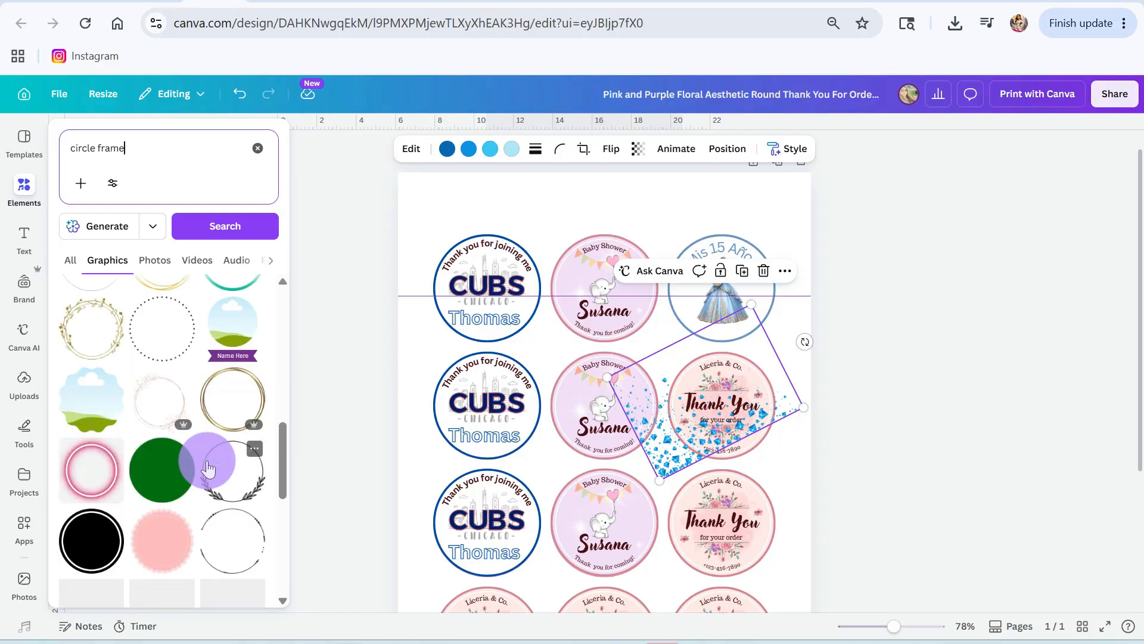
{"action": "scroll", "coordinate": [82, 480], "scroll_direction": "down", "scroll_amount": 6}
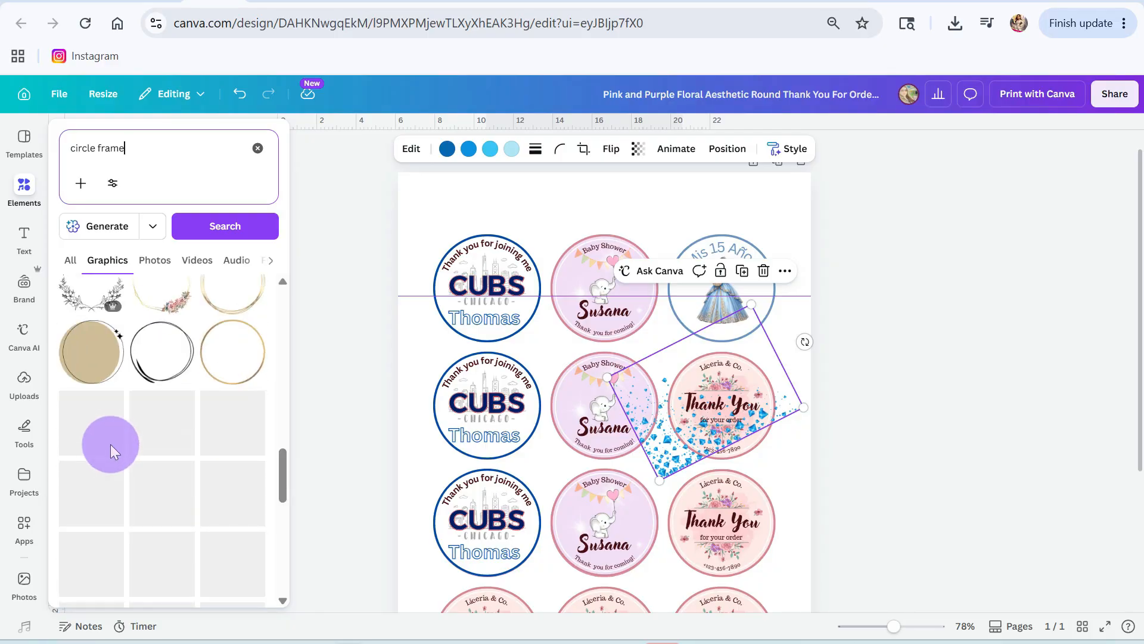
{"action": "scroll", "coordinate": [165, 497], "scroll_direction": "down", "scroll_amount": 2}
{"action": "scroll", "coordinate": [191, 466], "scroll_direction": "up", "scroll_amount": 3}
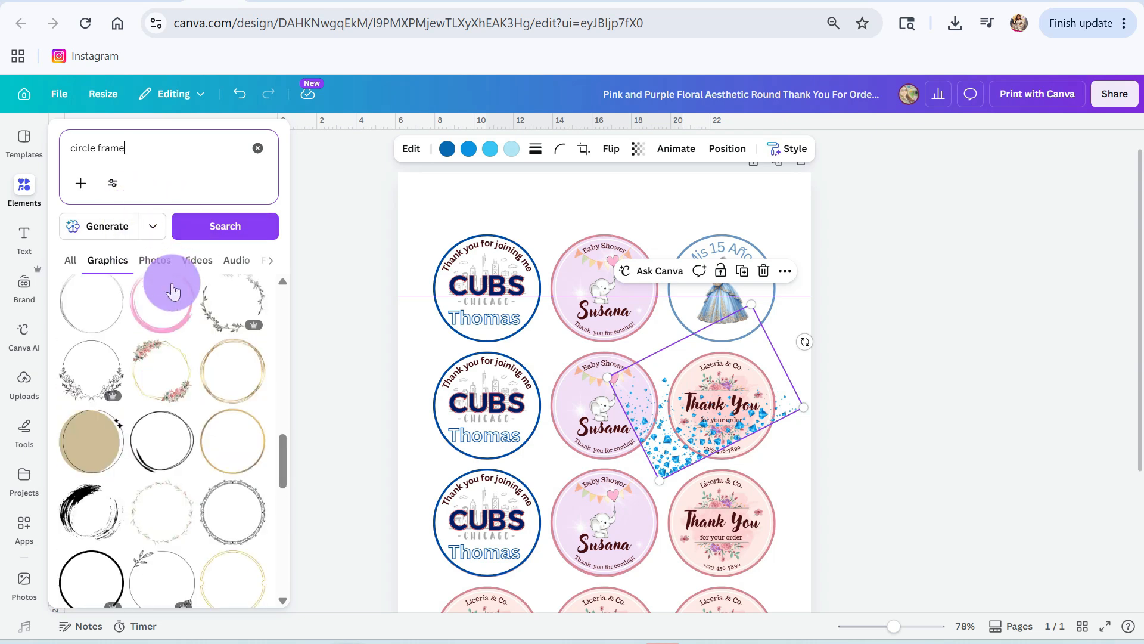
{"action": "scroll", "coordinate": [173, 290], "scroll_direction": "up", "scroll_amount": 6}
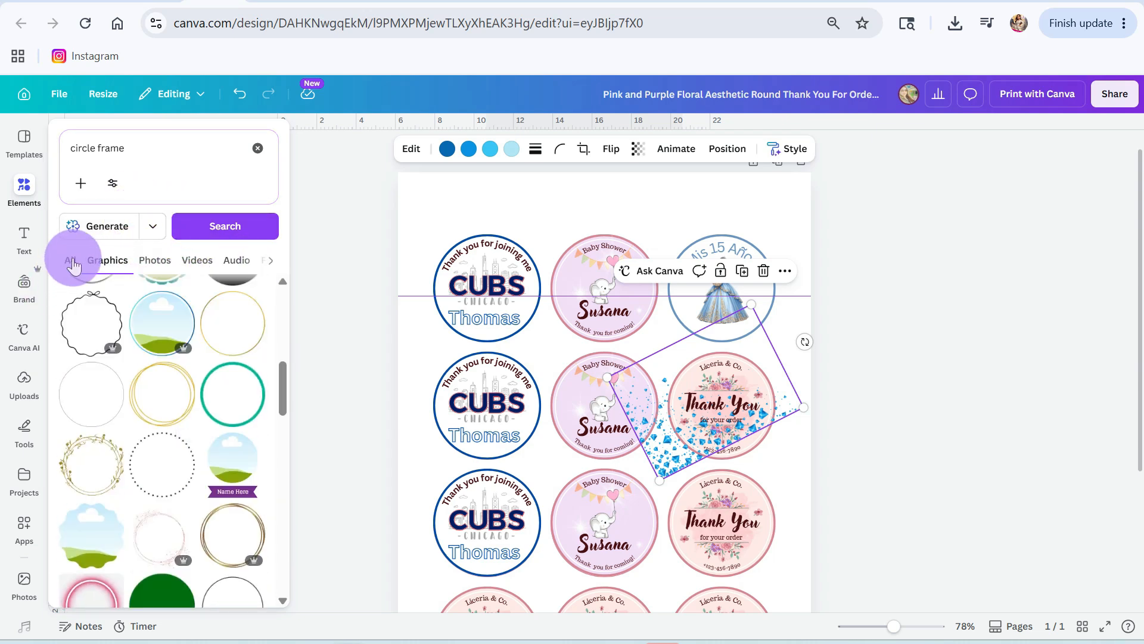
{"action": "left_click", "coordinate": [70, 261]}
{"action": "left_click", "coordinate": [253, 294]}
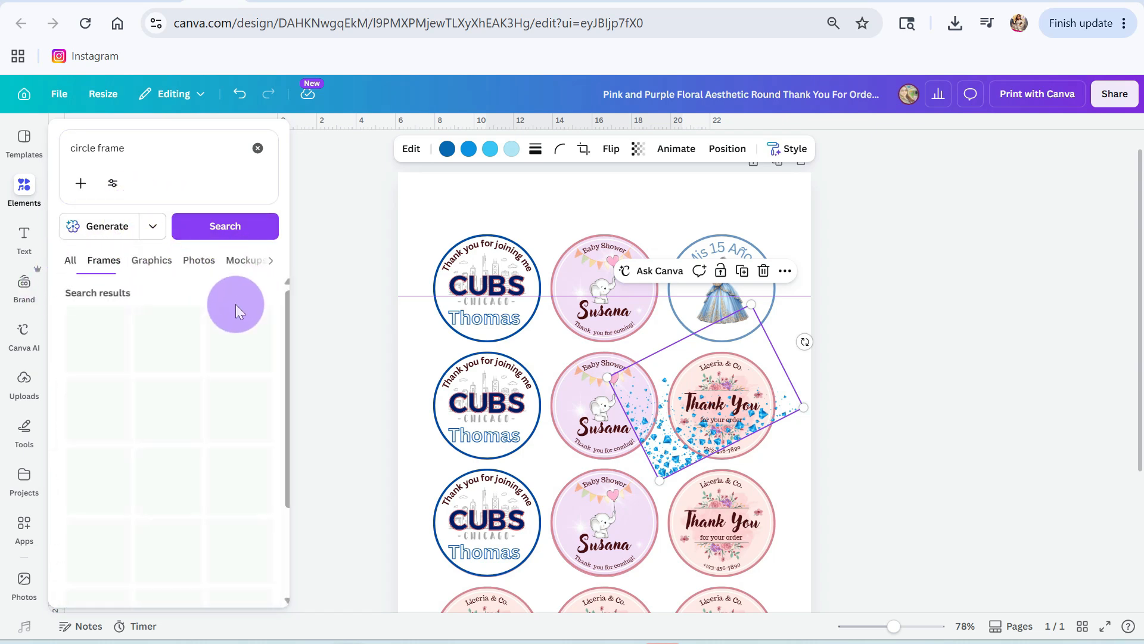
{"action": "left_click", "coordinate": [251, 413]}
{"action": "left_click", "coordinate": [539, 466]}
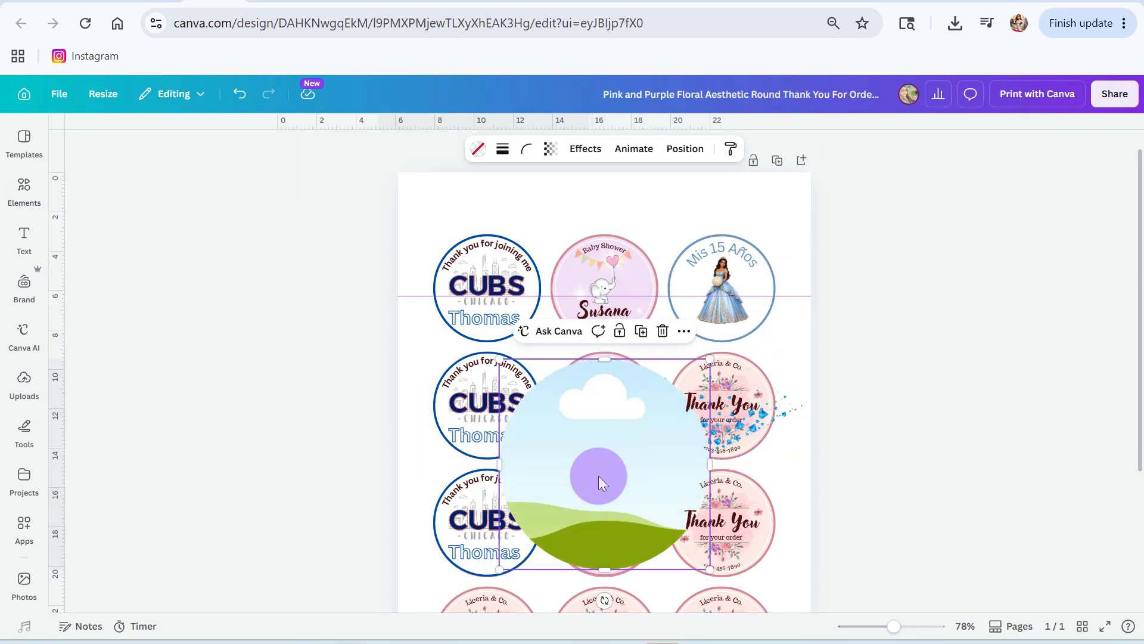
Step: Select the blue diamond scatter graphic and try to rearrange its stacking order relative to the circular frame
{"action": "left_click", "coordinate": [774, 406]}
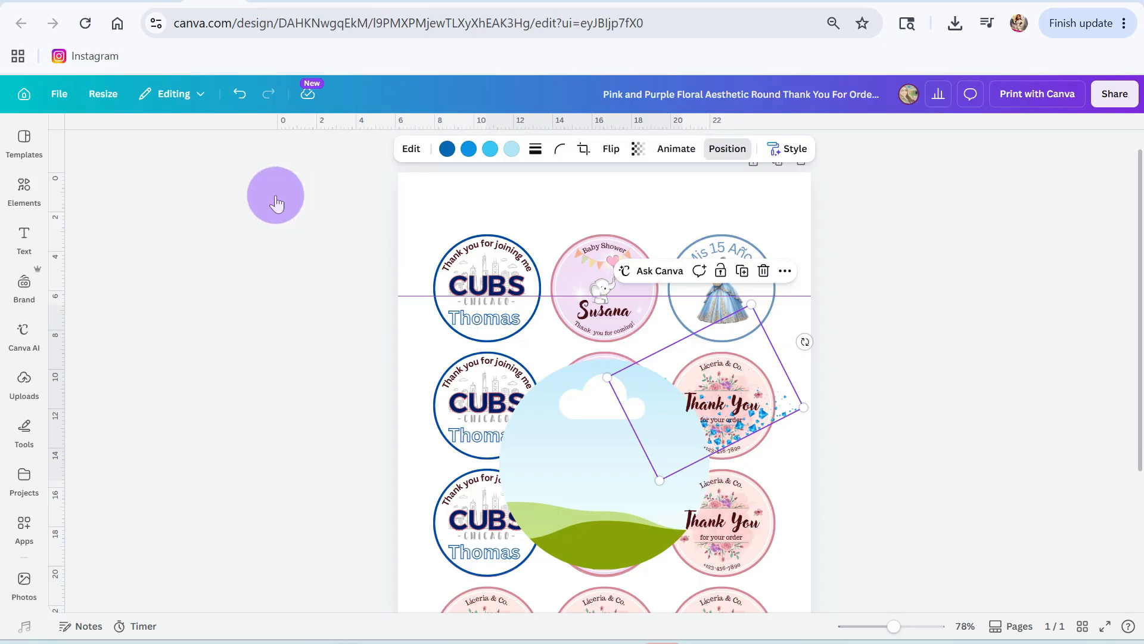
{"action": "left_click", "coordinate": [730, 153]}
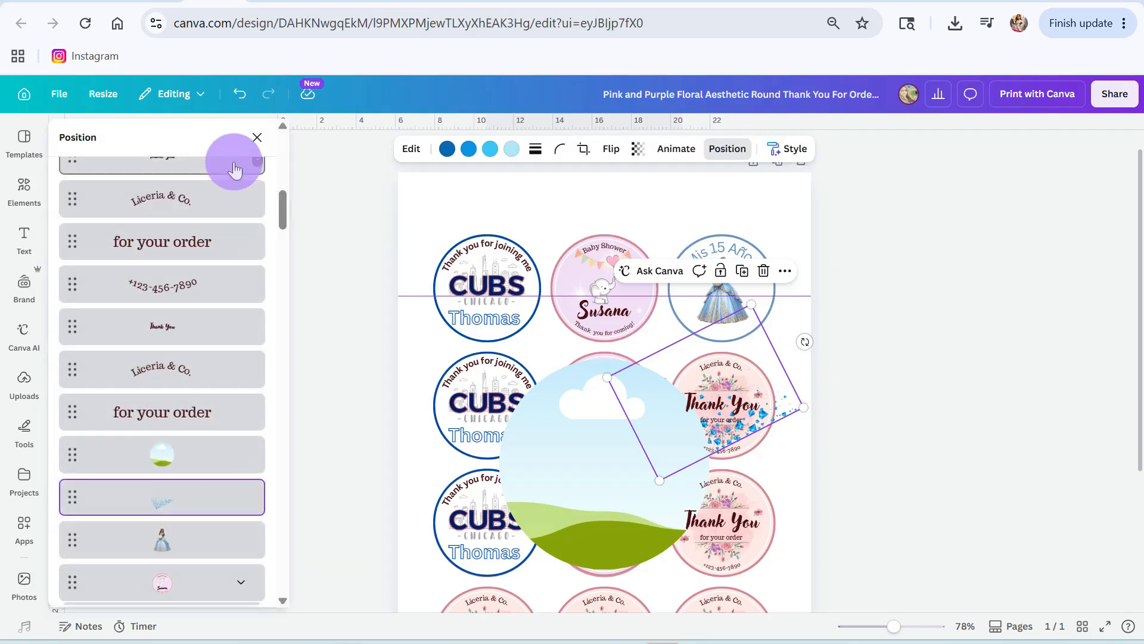
{"action": "left_click", "coordinate": [257, 137]}
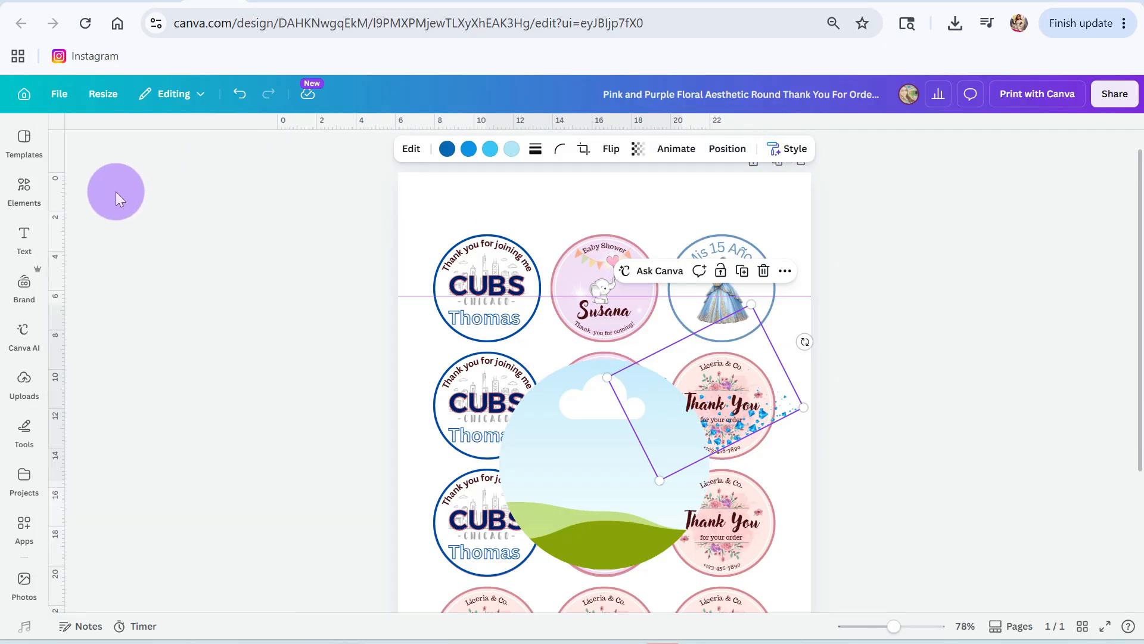
{"action": "left_click", "coordinate": [10, 180]}
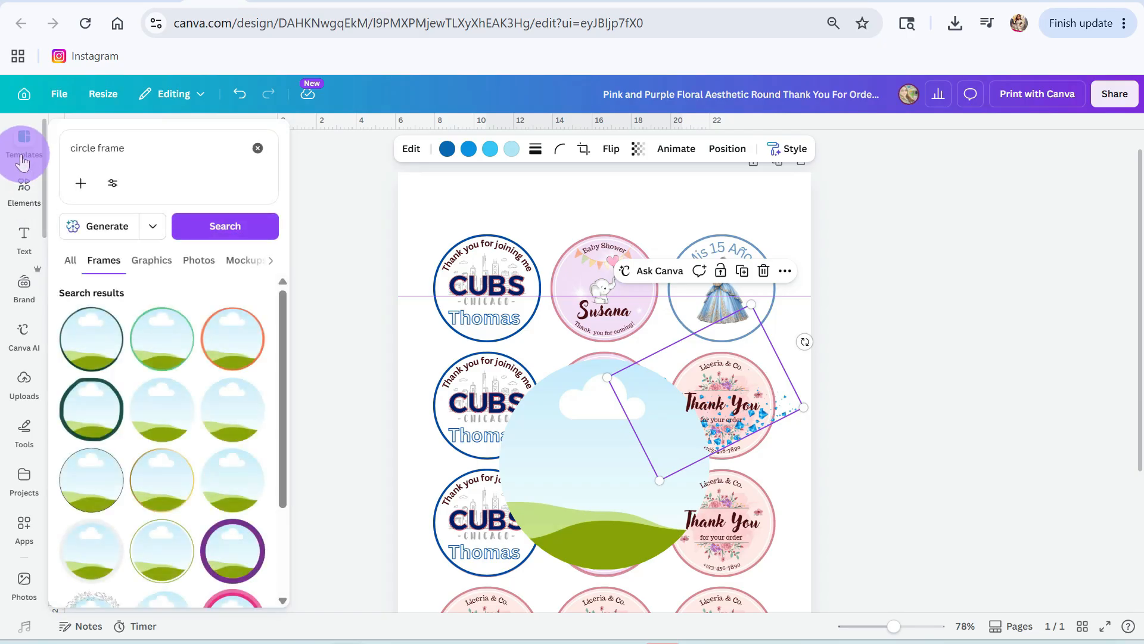
{"action": "left_click", "coordinate": [22, 160]}
{"action": "left_click", "coordinate": [323, 274]}
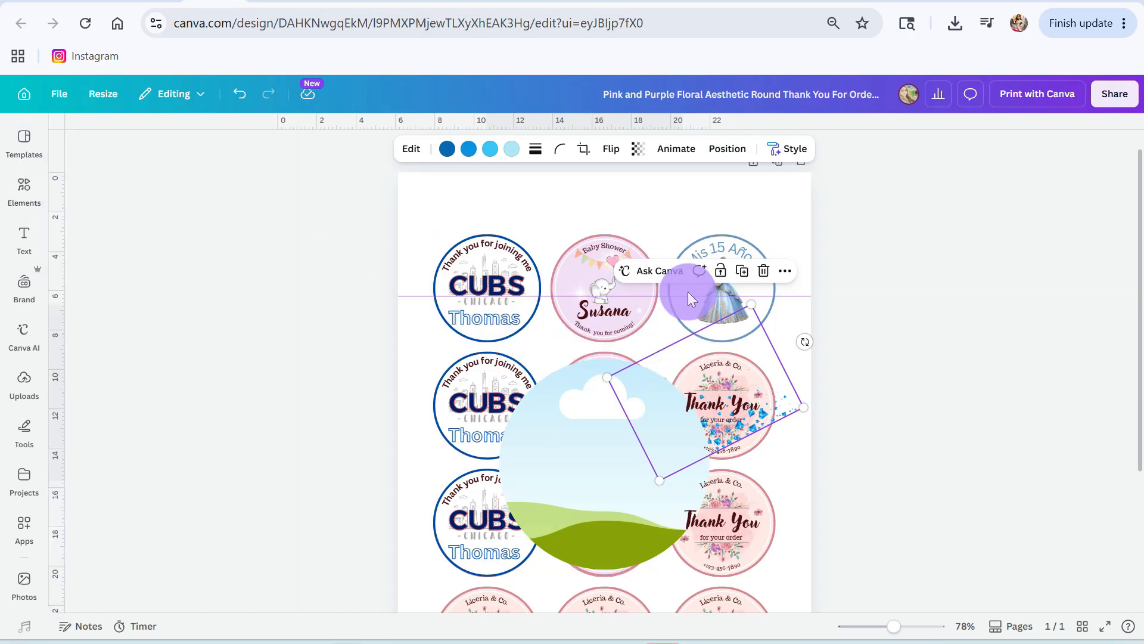
{"action": "left_click", "coordinate": [728, 152]}
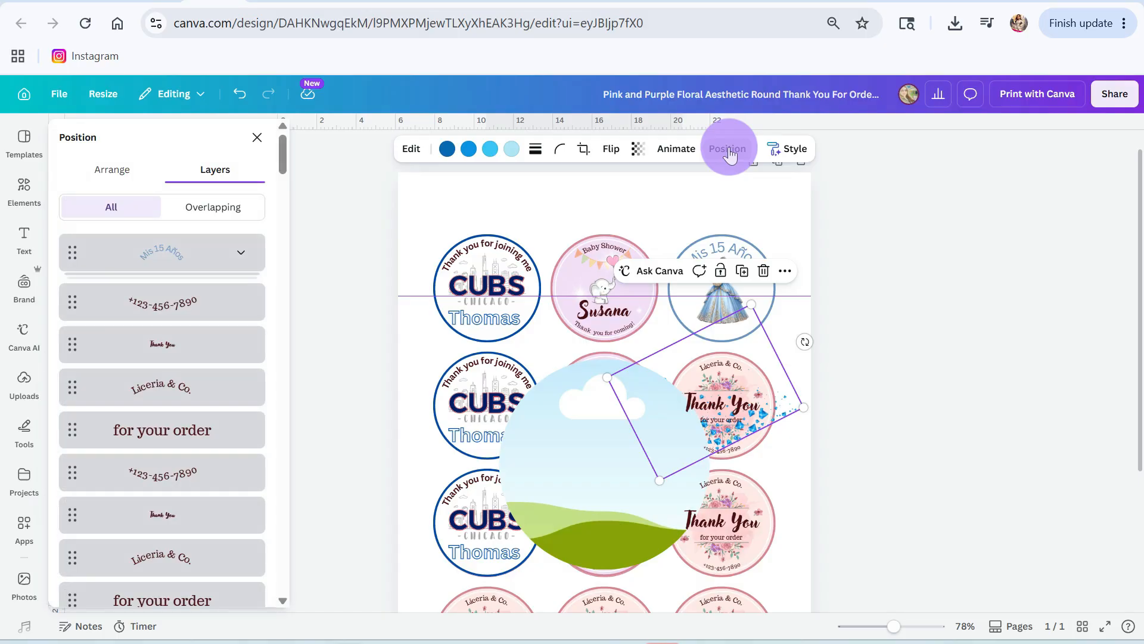
{"action": "left_click", "coordinate": [102, 171]}
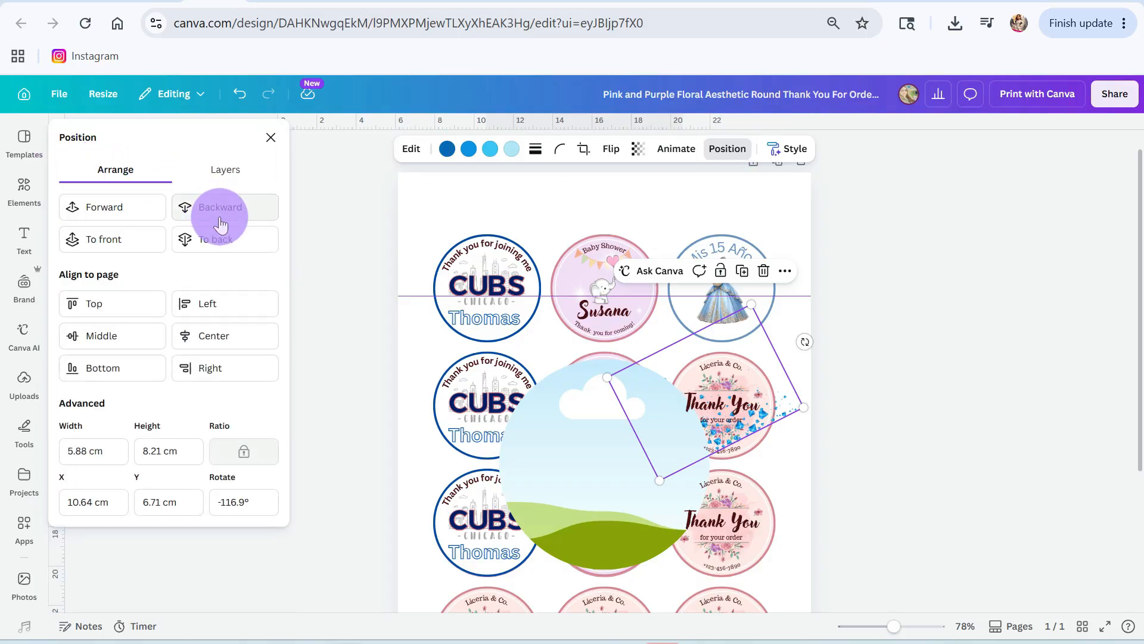
Step: Add a white faceted diamond background cropped to a circle of about 5.05 cm, placed behind the princess and "Mis 15 Años" text
{"action": "left_click", "coordinate": [150, 222]}
{"action": "left_click", "coordinate": [94, 307]}
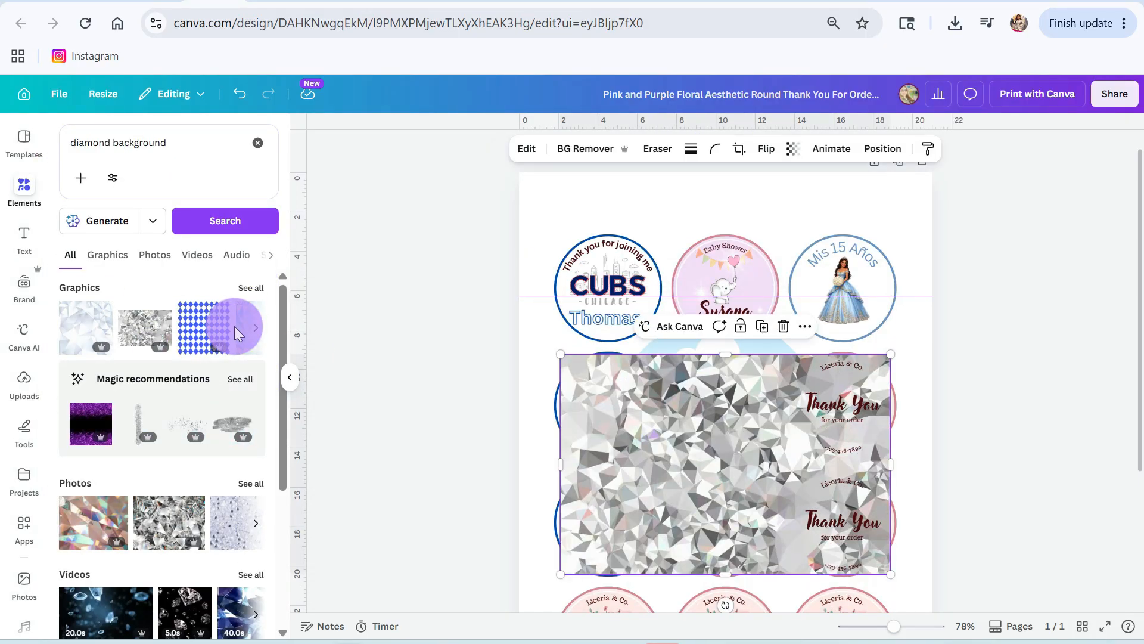
{"action": "left_click_drag", "start_coordinate": [785, 384], "coordinate": [832, 285]}
{"action": "left_click_drag", "start_coordinate": [874, 321], "coordinate": [892, 339]}
{"action": "left_click", "coordinate": [917, 149]}
{"action": "left_click", "coordinate": [185, 203]}
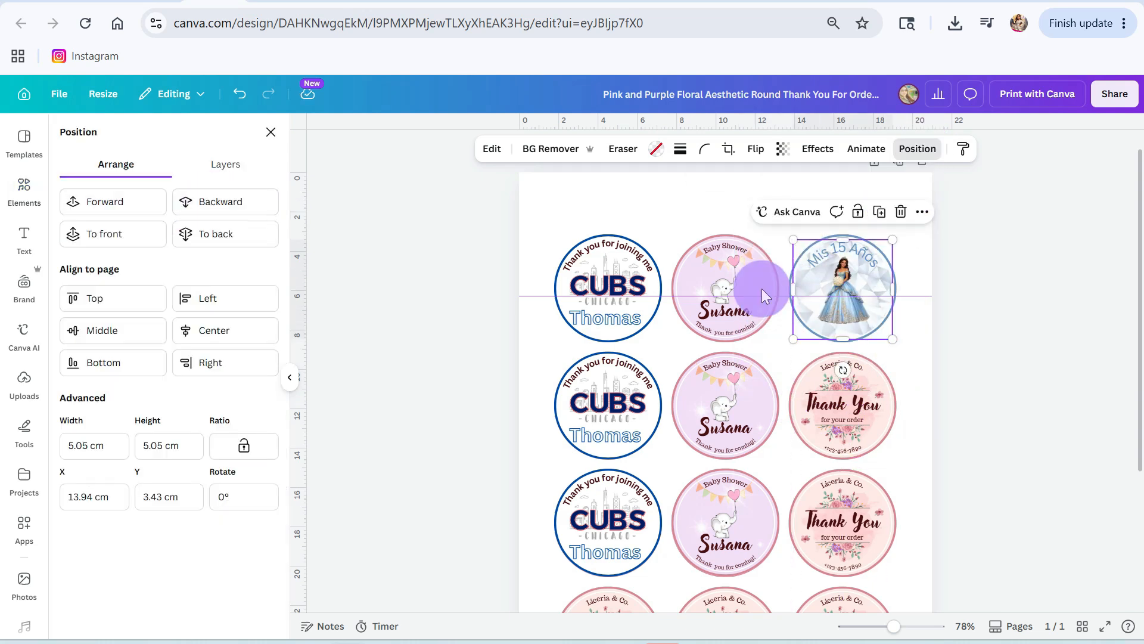
Step: Resize the diamond background circle to about 5.22 × 5.27 cm and centre it on the princess label
{"action": "left_click", "coordinate": [1013, 286]}
{"action": "scroll", "coordinate": [761, 285], "scroll_direction": "up", "scroll_amount": 5}
{"action": "left_click", "coordinate": [948, 355]}
{"action": "left_click_drag", "start_coordinate": [1134, 182], "coordinate": [1142, 173]}
{"action": "left_click_drag", "start_coordinate": [1017, 428], "coordinate": [1016, 437]}
{"action": "left_click_drag", "start_coordinate": [1116, 315], "coordinate": [1116, 312]}
{"action": "left_click", "coordinate": [918, 149]}
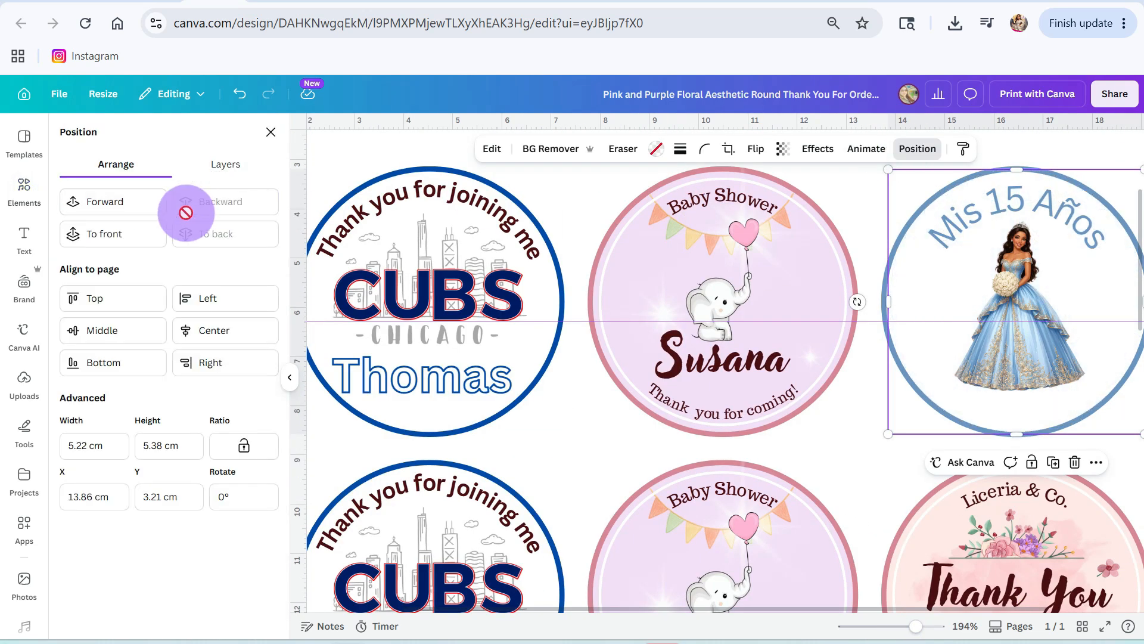
{"action": "left_click_drag", "start_coordinate": [1017, 434], "coordinate": [1014, 430]}
{"action": "left_click_drag", "start_coordinate": [919, 627], "coordinate": [934, 626]}
{"action": "scroll", "coordinate": [759, 421], "scroll_direction": "down", "scroll_amount": 3}
{"action": "left_click_drag", "start_coordinate": [759, 421], "coordinate": [759, 427]}
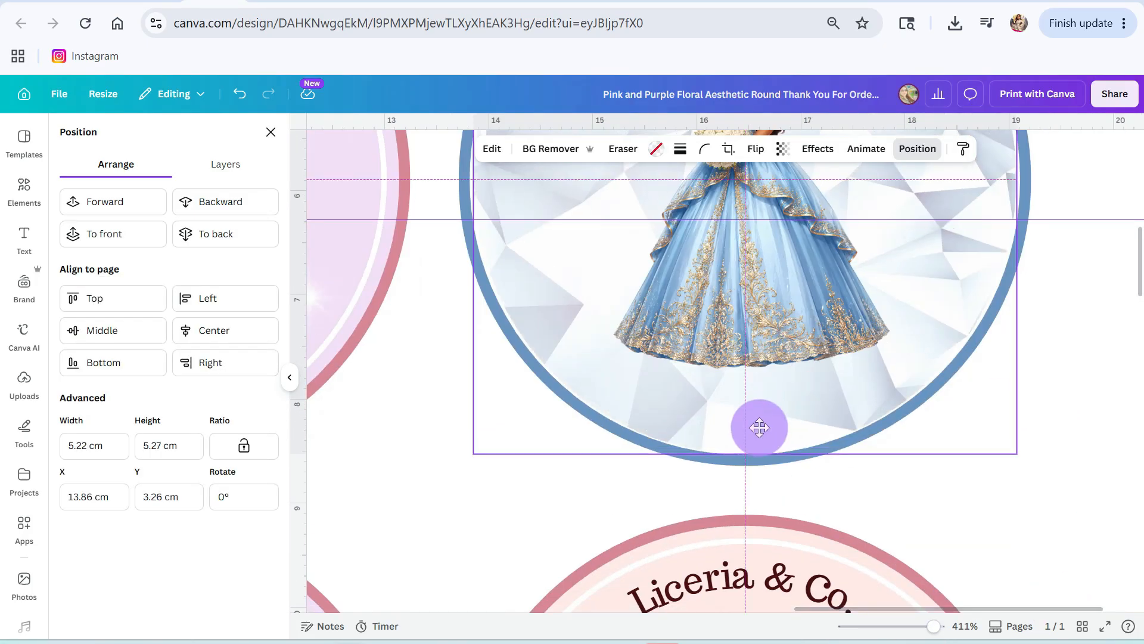
Step: Enlarge the diamond background at opposite corners until it covers the princess label's blue border
{"action": "scroll", "coordinate": [758, 427], "scroll_direction": "up", "scroll_amount": 6}
{"action": "left_click_drag", "start_coordinate": [1017, 260], "coordinate": [1028, 249]}
{"action": "scroll", "coordinate": [965, 404], "scroll_direction": "down", "scroll_amount": 7}
{"action": "left_click_drag", "start_coordinate": [474, 365], "coordinate": [459, 379]}
{"action": "left_click_drag", "start_coordinate": [744, 379], "coordinate": [739, 374]}
{"action": "scroll", "coordinate": [738, 374], "scroll_direction": "up", "scroll_amount": 2}
{"action": "left_click", "coordinate": [417, 430]}
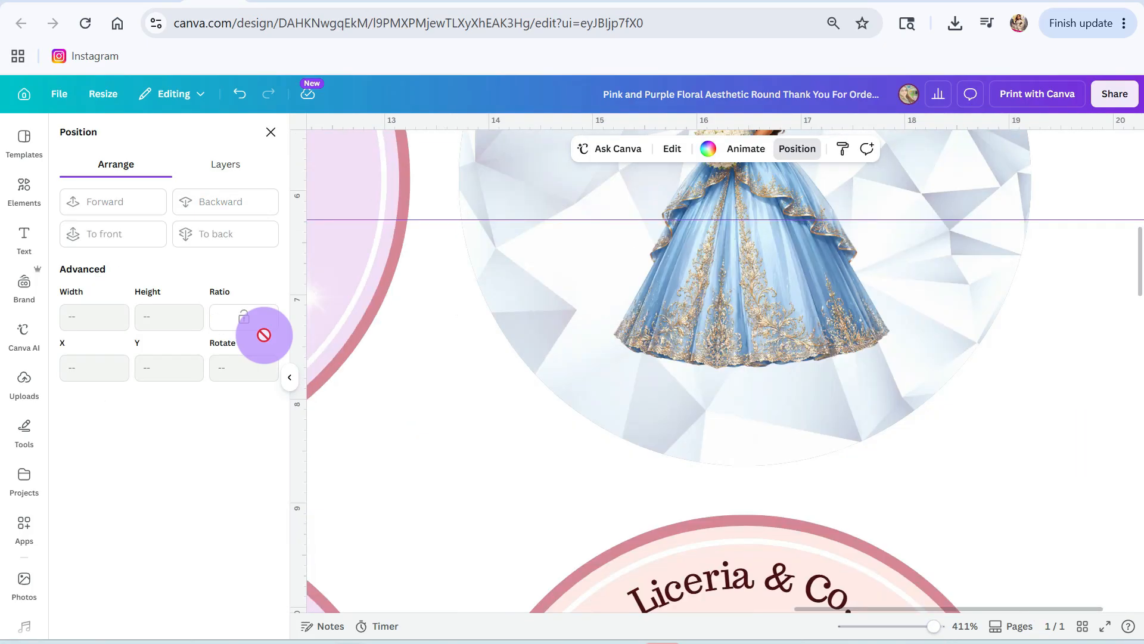
Step: Add the celebrant's first name as a subheading over the princess's gown and set its font size to 20
{"action": "left_click", "coordinate": [24, 241]}
{"action": "left_click", "coordinate": [107, 428]}
{"action": "type", "text": "Leslie"}
{"action": "double_click", "coordinate": [734, 310]}
{"action": "left_click", "coordinate": [550, 151]}
{"action": "type", "text": "20"}
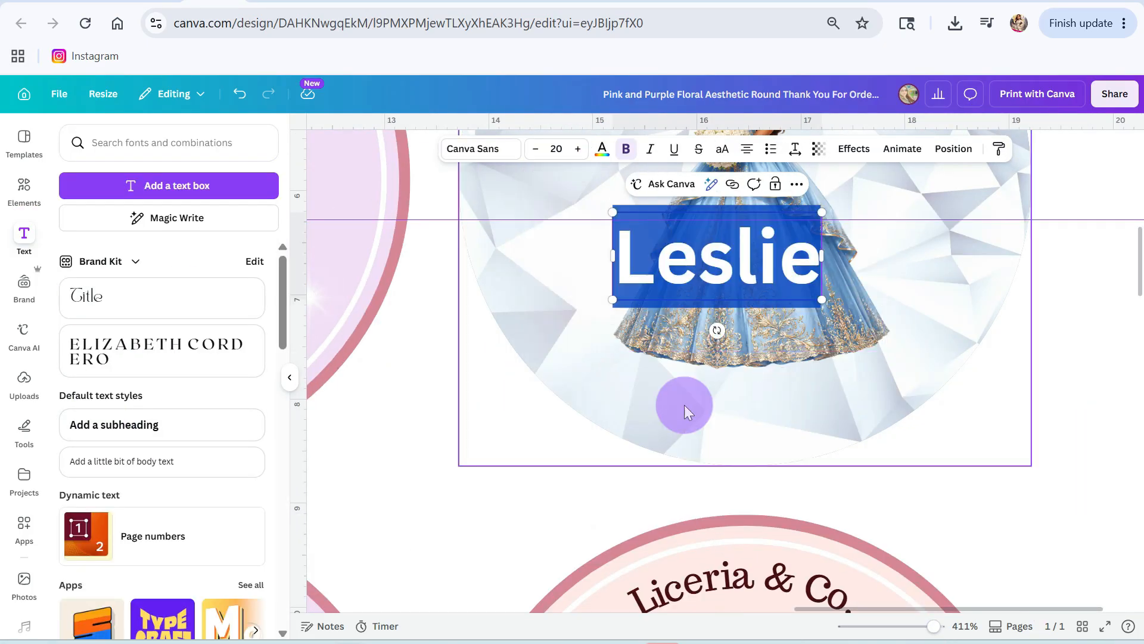
Step: Move the name below the gown and curve it upward at both ends to follow the label's lower edge
{"action": "left_click", "coordinate": [684, 405]}
{"action": "left_click_drag", "start_coordinate": [717, 256], "coordinate": [750, 409]}
{"action": "left_click", "coordinate": [854, 149]}
{"action": "left_click", "coordinate": [92, 486]}
{"action": "left_click_drag", "start_coordinate": [178, 575], "coordinate": [82, 581]}
{"action": "left_click_drag", "start_coordinate": [755, 430], "coordinate": [759, 417]}
Step: Try a thin TAN display font on the curved name and adjust its size
{"action": "double_click", "coordinate": [751, 430]}
{"action": "left_click", "coordinate": [481, 149]}
{"action": "scroll", "coordinate": [113, 477], "scroll_direction": "down", "scroll_amount": 3}
{"action": "left_click", "coordinate": [113, 448]}
{"action": "left_click", "coordinate": [578, 150]}
{"action": "left_click", "coordinate": [535, 150]}
Step: Change the name's font to a heavy slanted serif and set it in uppercase
{"action": "double_click", "coordinate": [748, 411]}
{"action": "left_click", "coordinate": [481, 149]}
{"action": "scroll", "coordinate": [141, 500], "scroll_direction": "down", "scroll_amount": 8}
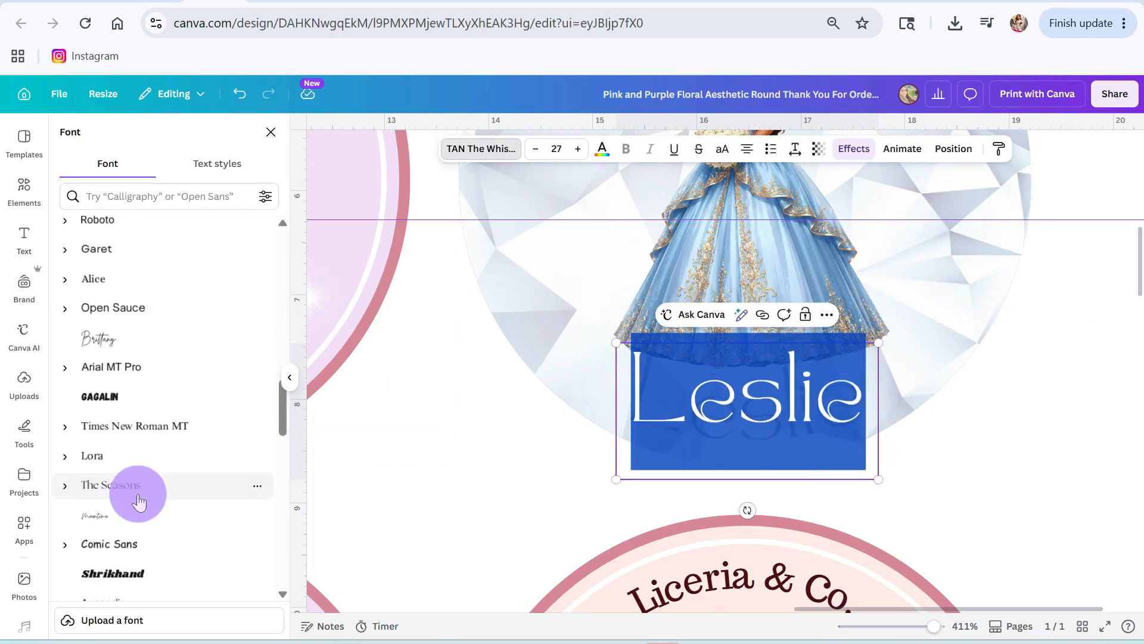
{"action": "left_click", "coordinate": [135, 306]}
{"action": "left_click", "coordinate": [722, 149]}
Step: Recolor the curved name with the same blue as the "Mis 15 Años" text
{"action": "double_click", "coordinate": [745, 381]}
{"action": "left_click", "coordinate": [602, 149]}
{"action": "left_click", "coordinate": [854, 149]}
{"action": "scroll", "coordinate": [112, 549], "scroll_direction": "down", "scroll_amount": 5}
{"action": "left_click", "coordinate": [444, 411]}
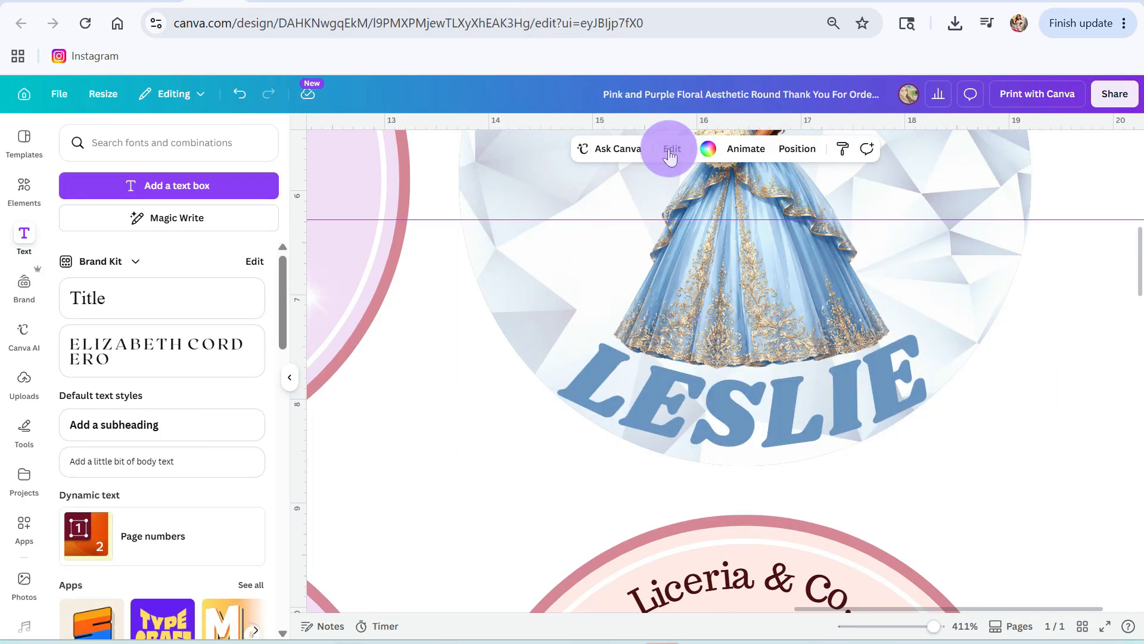
Step: Fine-tune the curve of the name below the gown and set its font size to 25
{"action": "left_click", "coordinate": [745, 411]}
{"action": "left_click", "coordinate": [854, 149]}
{"action": "scroll", "coordinate": [119, 417], "scroll_direction": "down", "scroll_amount": 4}
{"action": "mouse_move", "coordinate": [84, 237]}
{"action": "left_mouse_down"}
{"action": "mouse_move", "coordinate": [71, 239]}
{"action": "mouse_move", "coordinate": [82, 236]}
{"action": "left_mouse_up"}
{"action": "double_click", "coordinate": [745, 387]}
{"action": "left_click", "coordinate": [556, 149]}
{"action": "type", "text": "25"}
{"action": "left_click", "coordinate": [1040, 411]}
{"action": "left_click", "coordinate": [808, 428]}
{"action": "left_click", "coordinate": [853, 149]}
{"action": "scroll", "coordinate": [119, 417], "scroll_direction": "down", "scroll_amount": 4}
{"action": "left_click", "coordinate": [1058, 373]}
Step: Change the curved "Mis 15 Años" text to a thin all-capitals display font
{"action": "scroll", "coordinate": [1025, 411], "scroll_direction": "down", "scroll_amount": 5}
{"action": "left_click", "coordinate": [933, 182]}
{"action": "double_click", "coordinate": [933, 182]}
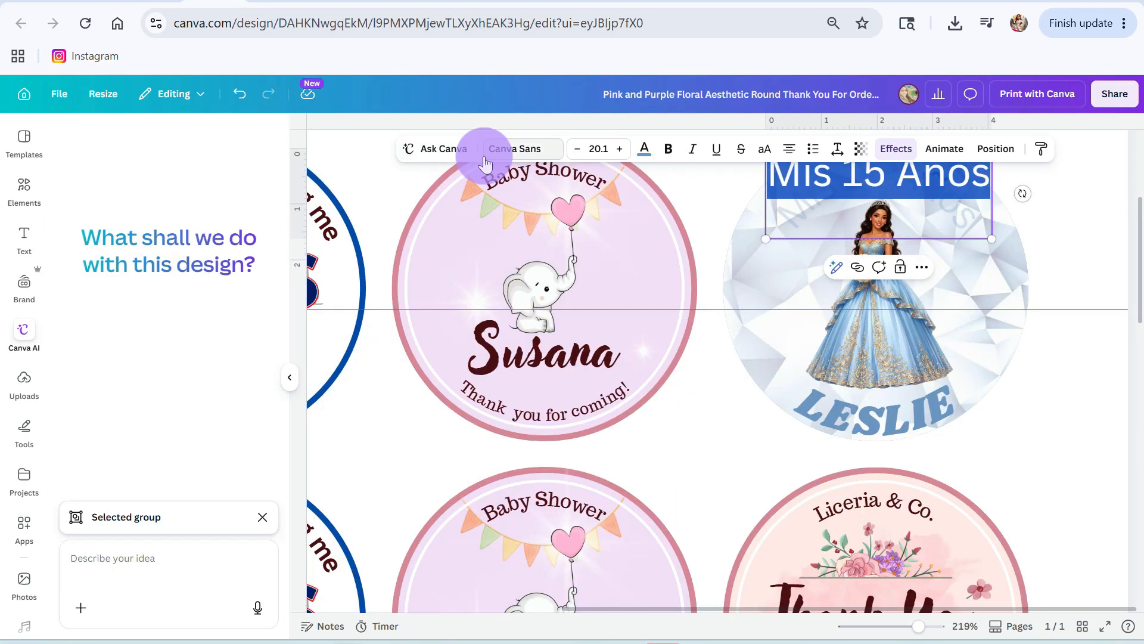
{"action": "left_click", "coordinate": [510, 149]}
{"action": "scroll", "coordinate": [137, 495], "scroll_direction": "down", "scroll_amount": 5}
{"action": "left_click", "coordinate": [135, 328]}
{"action": "left_click", "coordinate": [1073, 191]}
Step: Move the princess upward to leave space between her gown and the name
{"action": "left_click", "coordinate": [946, 180]}
{"action": "left_click", "coordinate": [1081, 194]}
{"action": "left_click", "coordinate": [816, 188]}
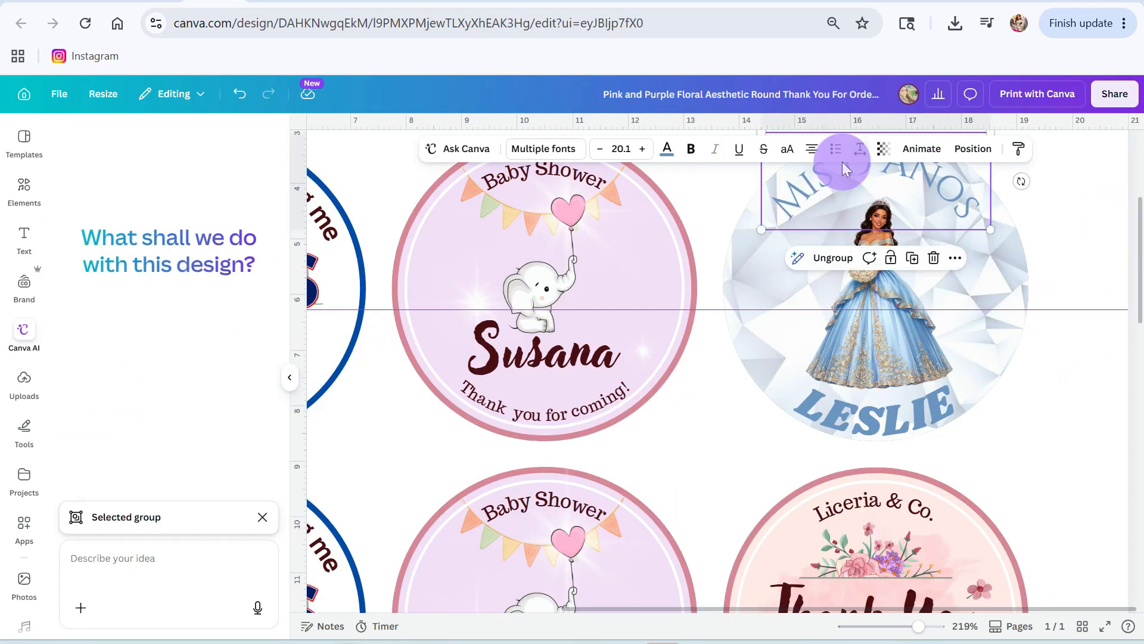
{"action": "left_click", "coordinate": [1061, 306]}
{"action": "left_click", "coordinate": [863, 251]}
Step: Add a body text box reading "1 de Junio 2026" beside the princess label
{"action": "left_click", "coordinate": [24, 238]}
{"action": "left_click", "coordinate": [121, 471]}
{"action": "type", "text": "1 DE"}
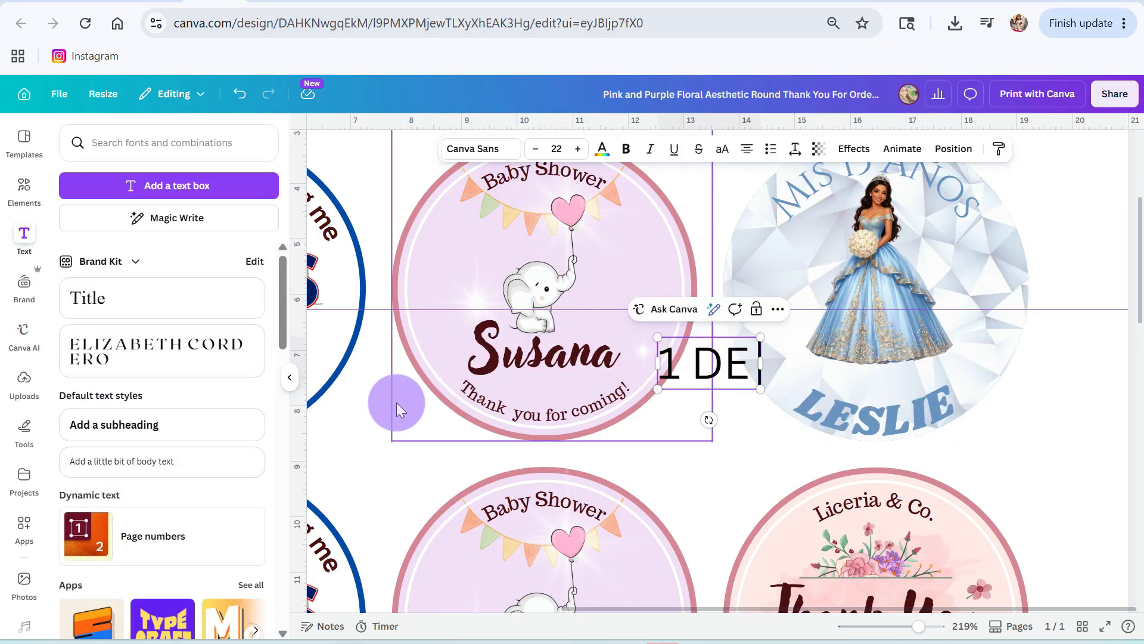
{"action": "type", "text": "026"}
Step: Shrink the "1 de Junio 2026" text, place it between the gown and the name, and color it blue
{"action": "key", "text": "ctrl+a"}
{"action": "left_click", "coordinate": [557, 149]}
{"action": "left_click_drag", "start_coordinate": [720, 387], "coordinate": [891, 417]}
{"action": "left_click", "coordinate": [602, 149]}
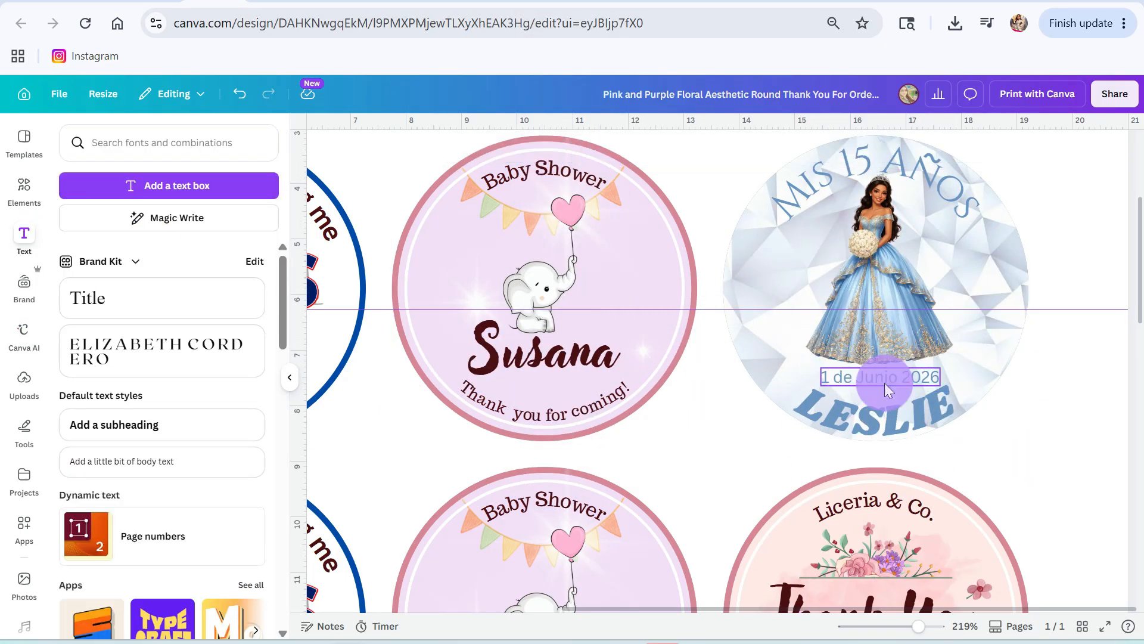
Step: Curve the "1 de Junio 2026" text to match the name's arc and position it just above the name
{"action": "left_click", "coordinate": [888, 384]}
{"action": "left_click", "coordinate": [854, 149]}
{"action": "left_click", "coordinate": [92, 486]}
{"action": "left_click_drag", "start_coordinate": [146, 579], "coordinate": [95, 578]}
{"action": "left_click_drag", "start_coordinate": [892, 435], "coordinate": [892, 431]}
{"action": "left_click_drag", "start_coordinate": [892, 430], "coordinate": [892, 439]}
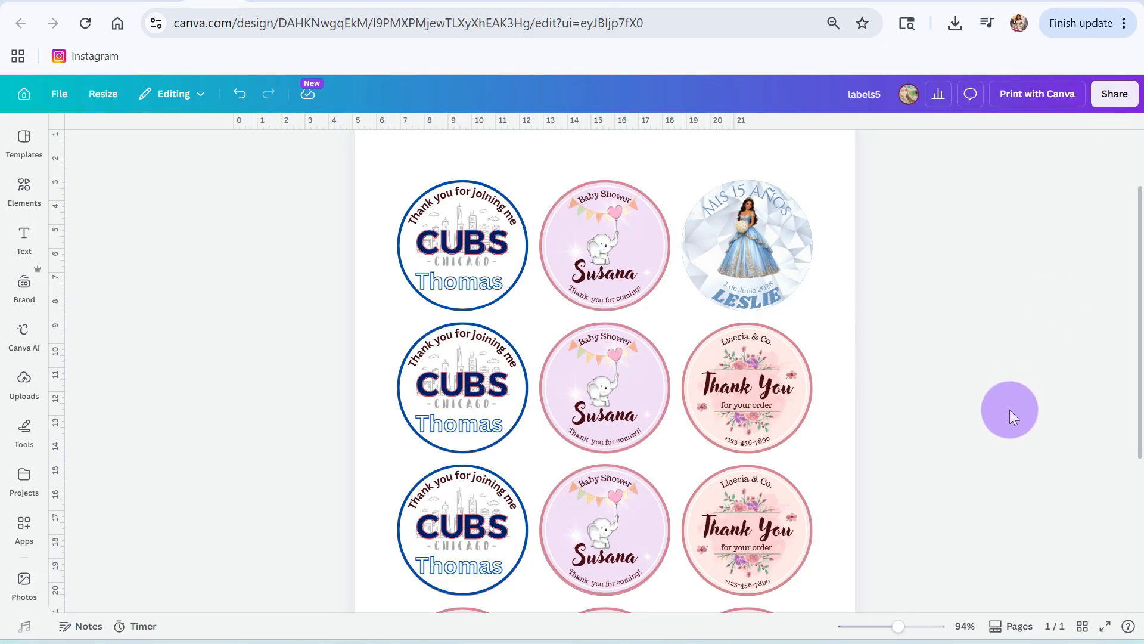
Step: Choose a file type and download the finished sheet of round labels
{"action": "left_click", "coordinate": [1109, 95]}
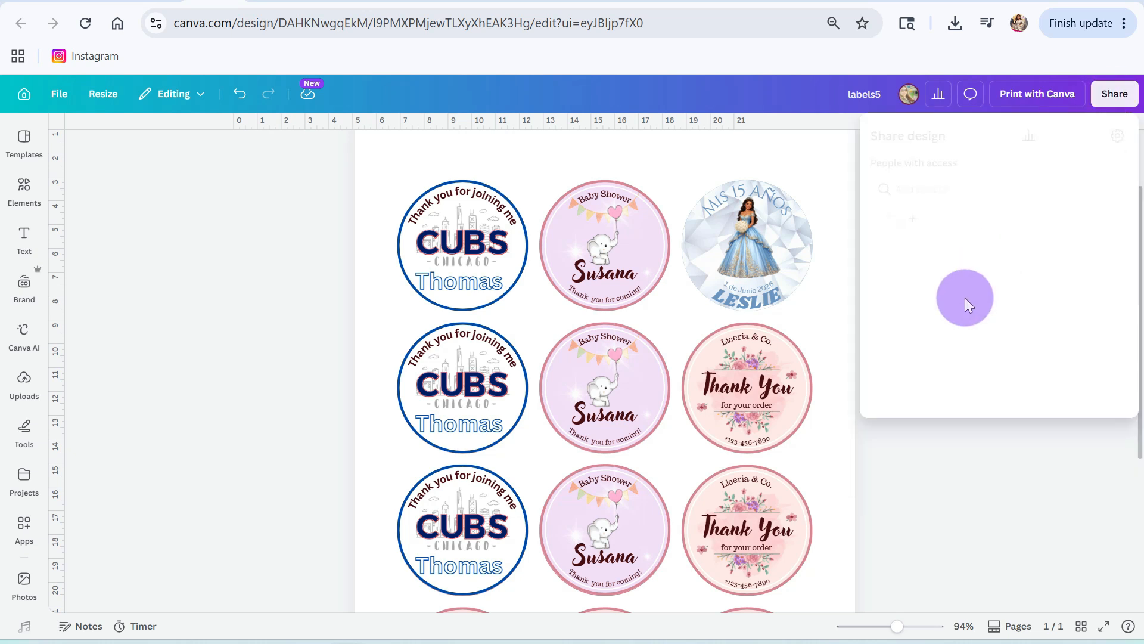
{"action": "left_click", "coordinate": [904, 411]}
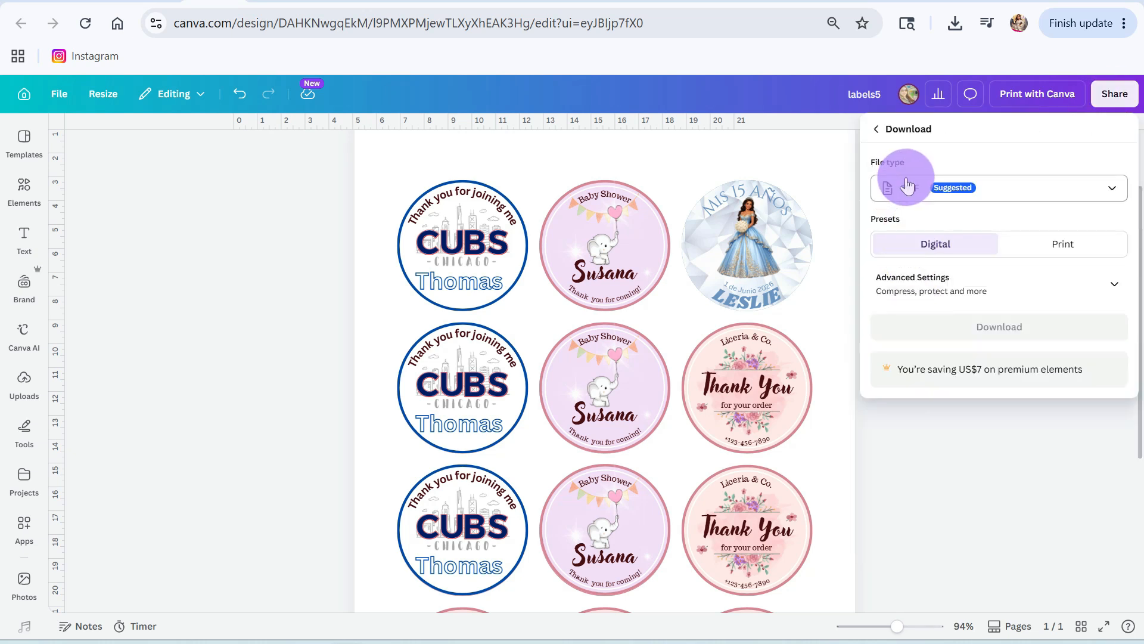
{"action": "left_click", "coordinate": [942, 188]}
{"action": "left_click", "coordinate": [934, 234]}
{"action": "left_click", "coordinate": [996, 271]}
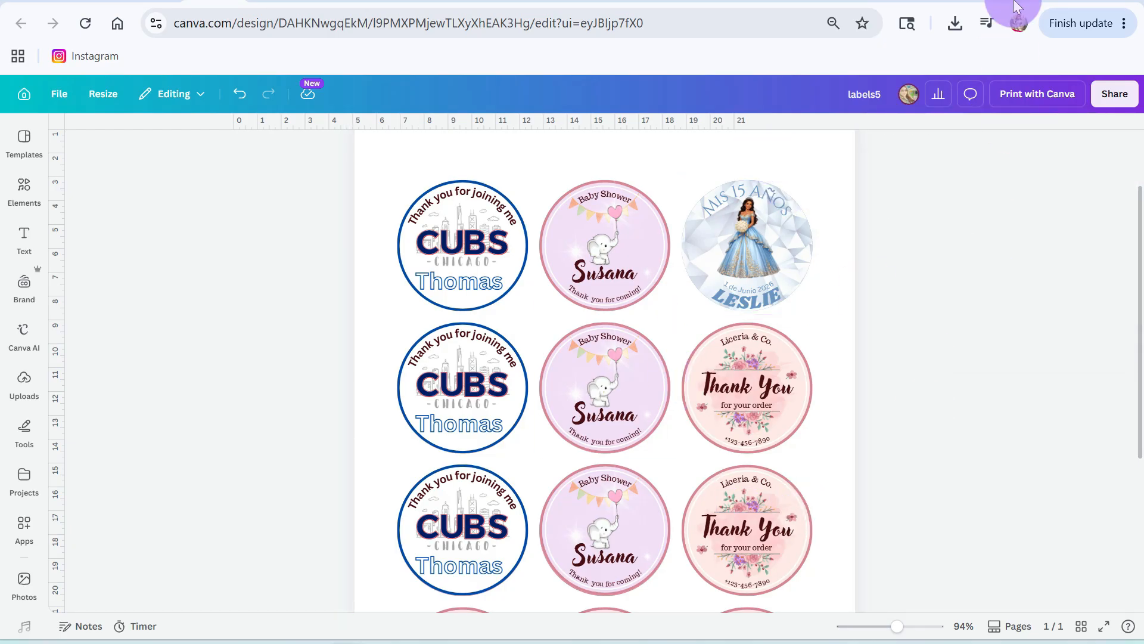
Step: Switch to the Amazon product page for the OnlineLabels 2.5" round labels
{"action": "left_click", "coordinate": [1038, 1]}
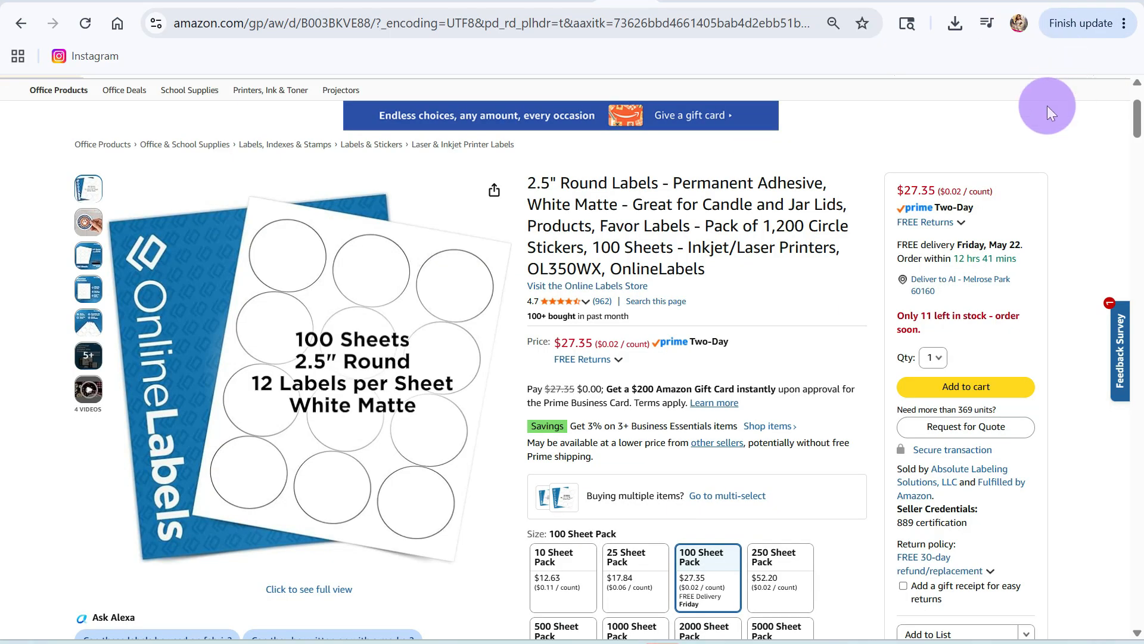